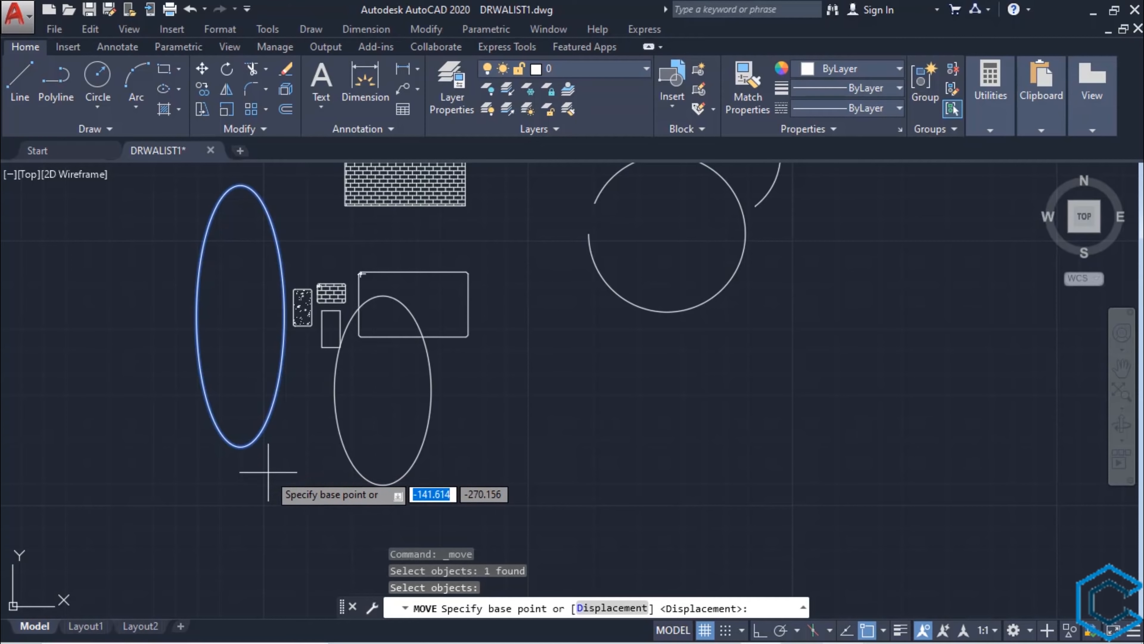
Step: Move the selected tall ellipse from a base point below it to the empty area above and left of the large brick-hatched rectangle
click(276, 476)
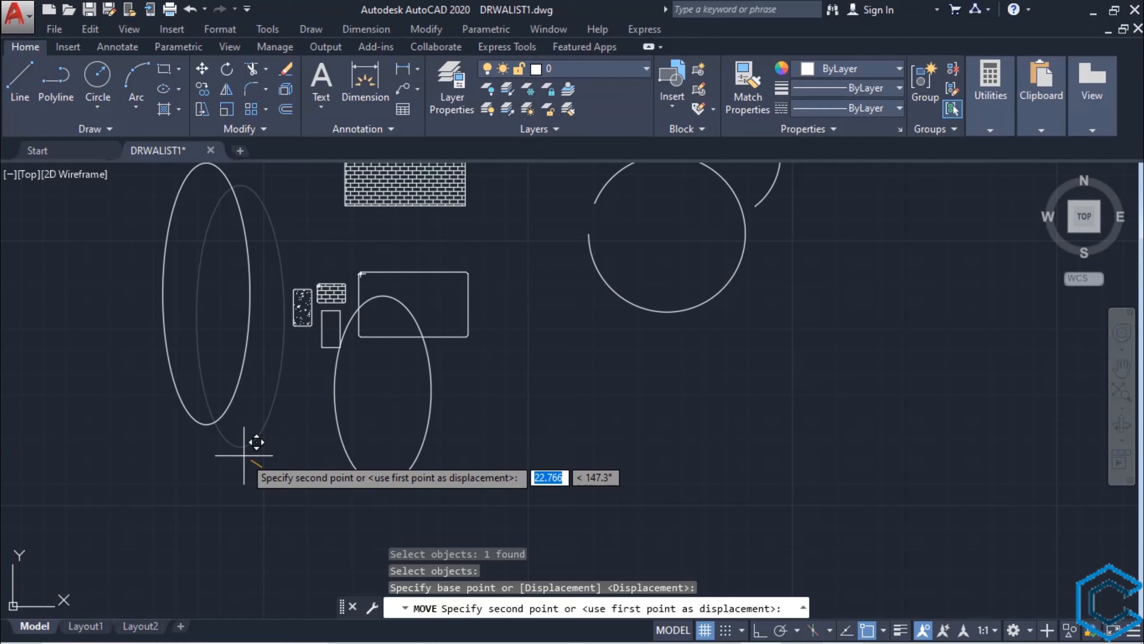
middle_drag(173, 404, 274, 528)
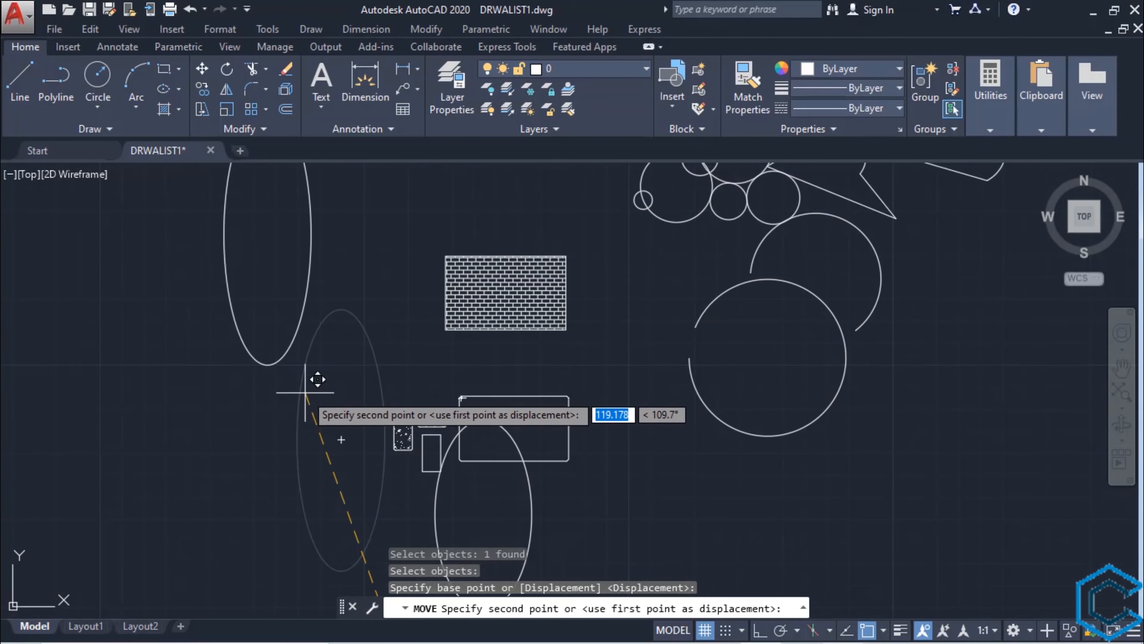
middle_drag(319, 383, 307, 498)
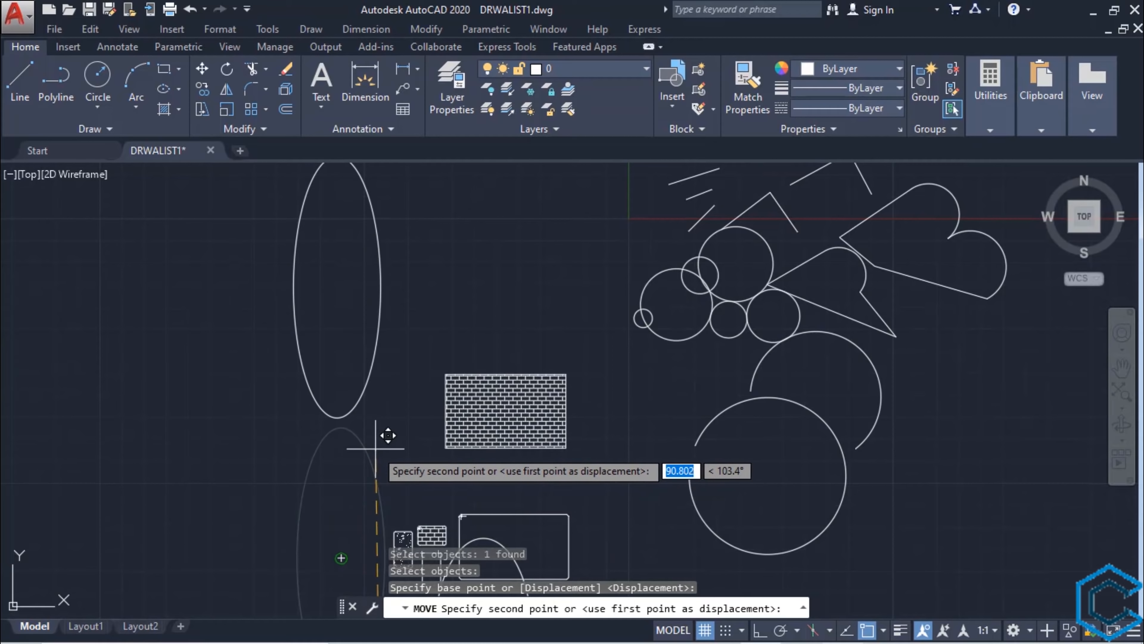
click(413, 408)
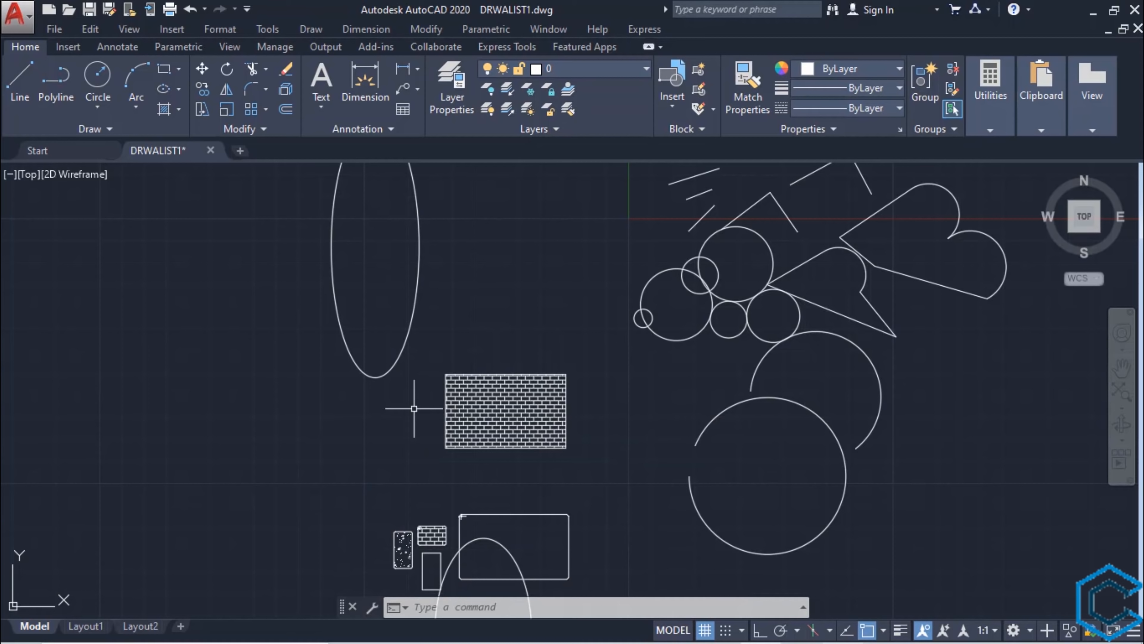
Step: Move the tall ellipse and the two large open arcs together, up and to the right past the Y axis, clear of the other shapes
key(m)
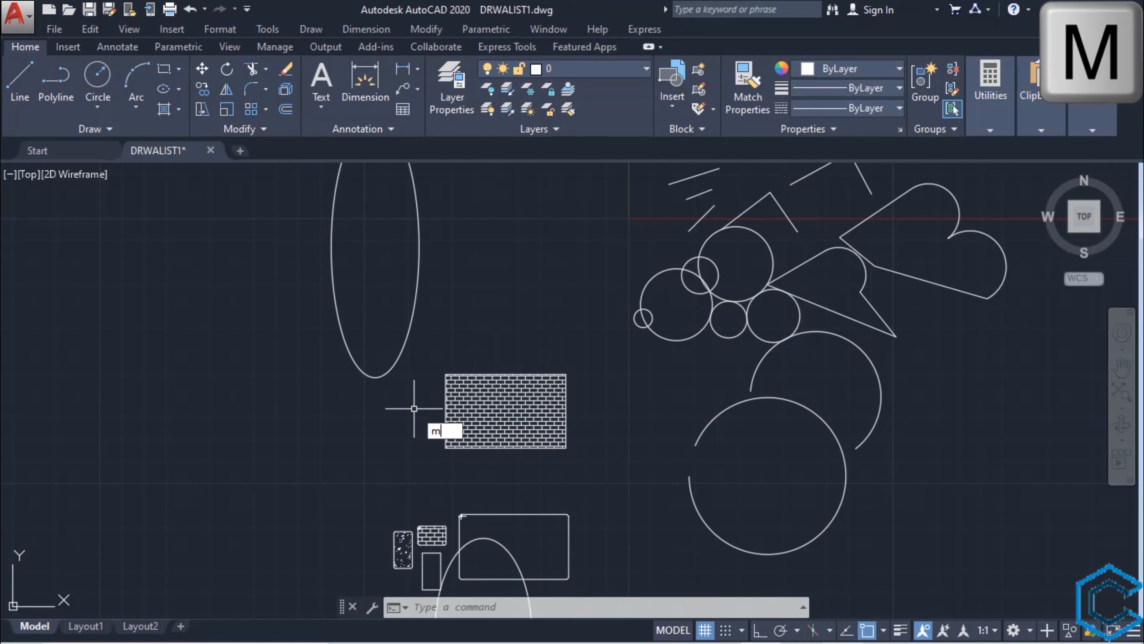
key(Return)
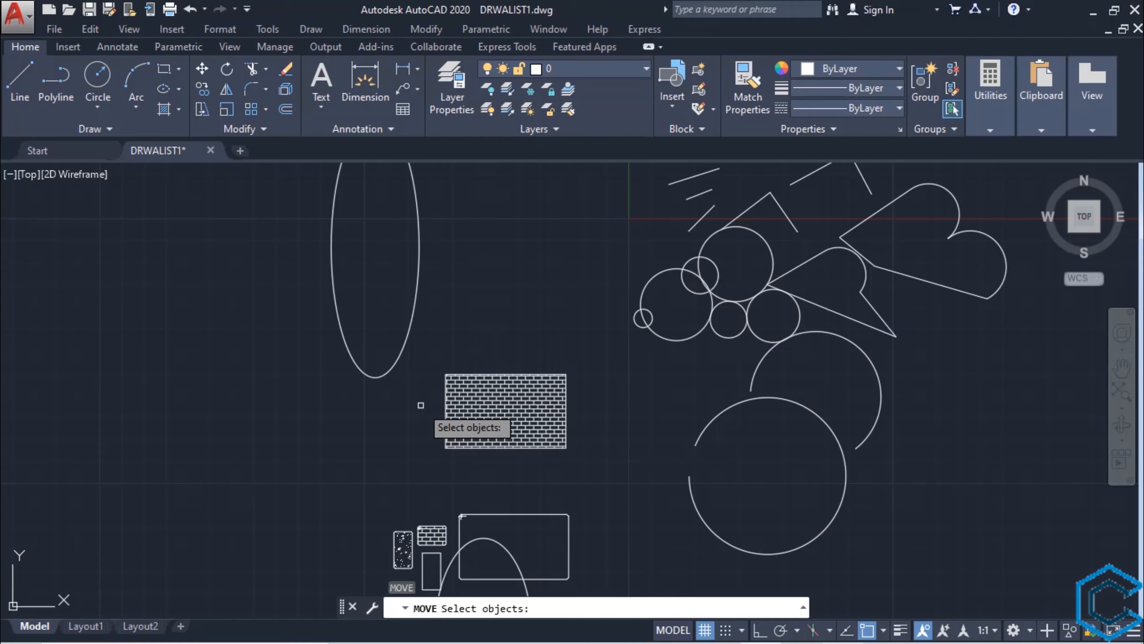
click(404, 349)
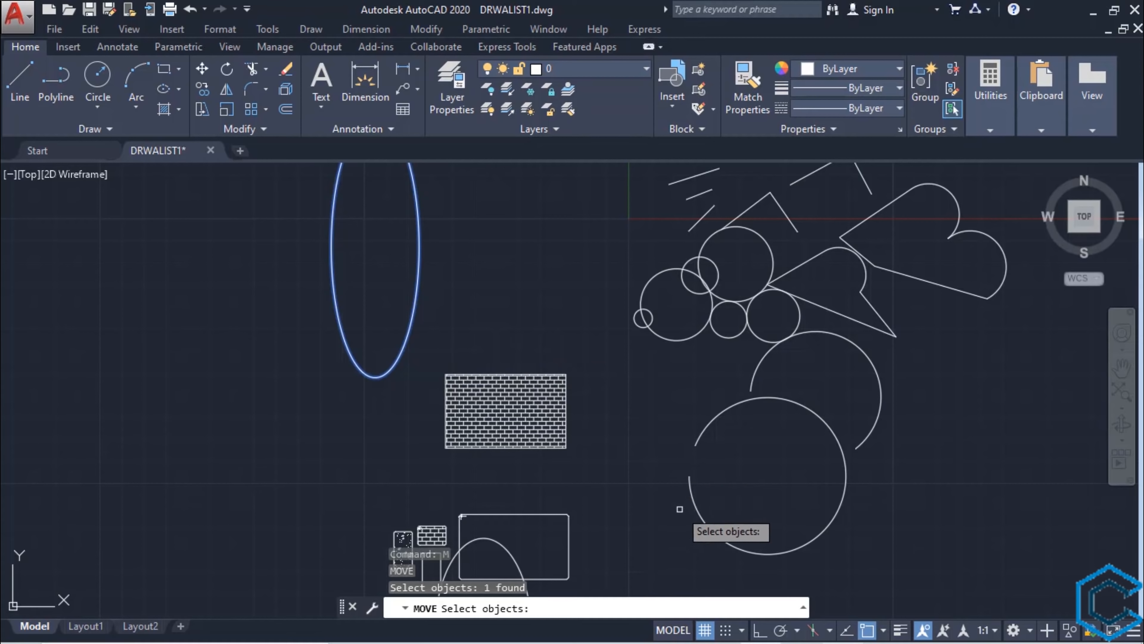
click(698, 507)
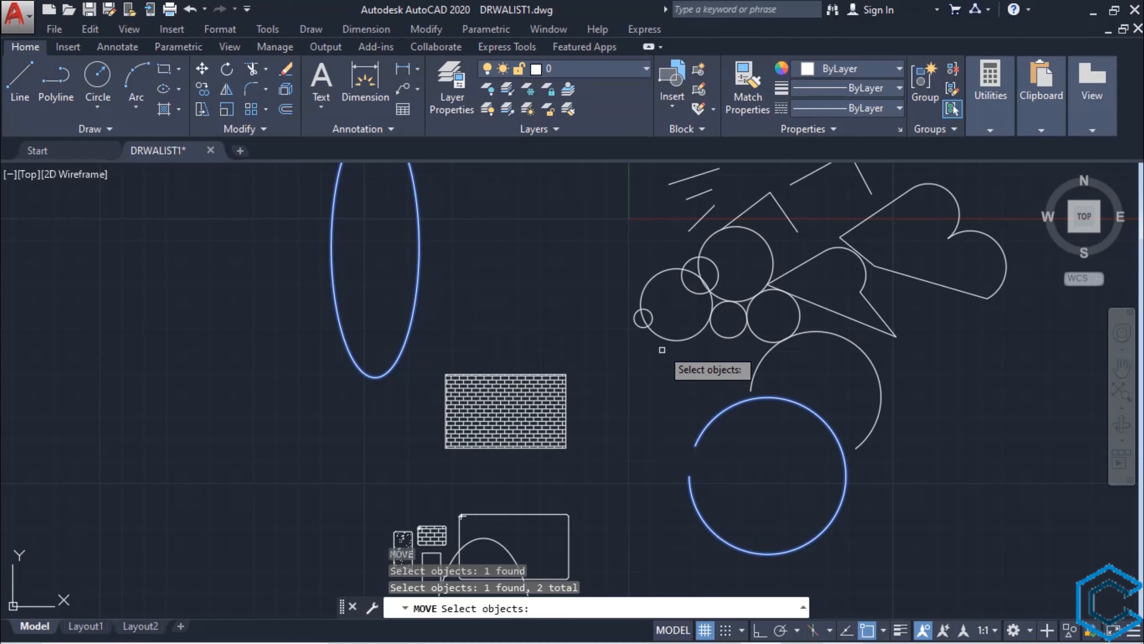
click(758, 381)
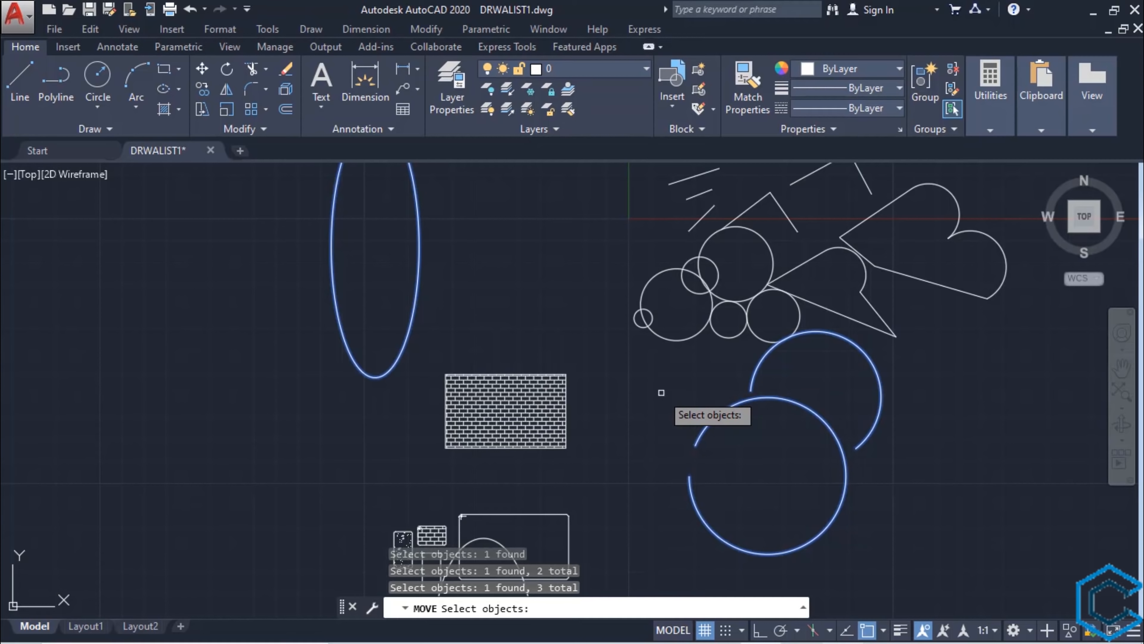
key(Return)
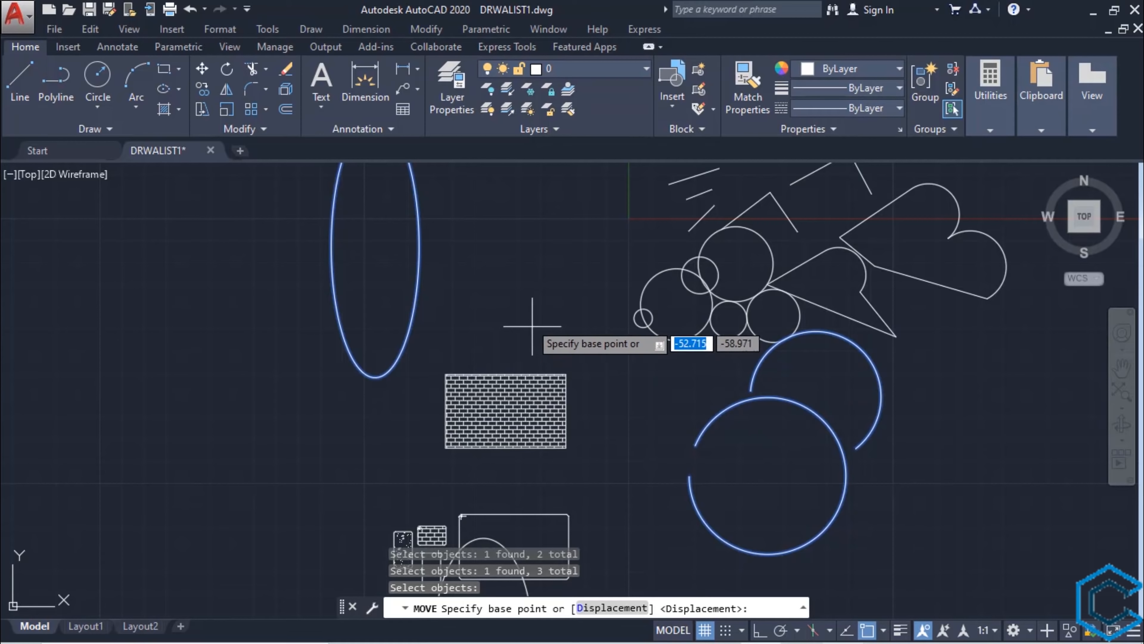
middle_drag(537, 275, 493, 360)
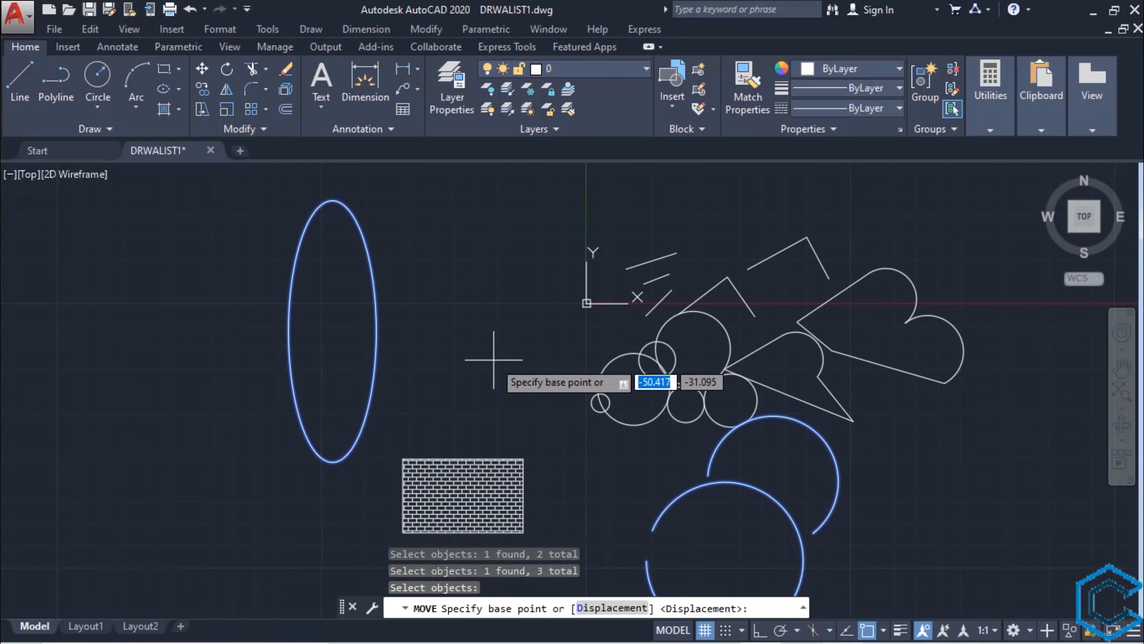
click(481, 378)
scroll(480, 380, down, 2)
scroll(481, 366, down, 1)
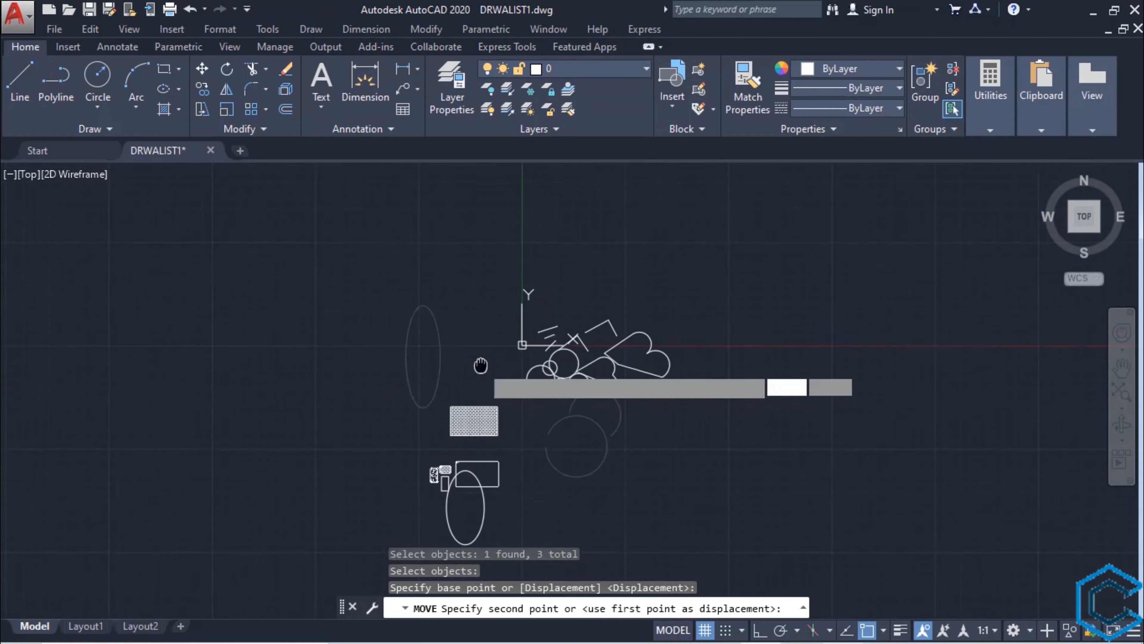
middle_drag(480, 365, 421, 467)
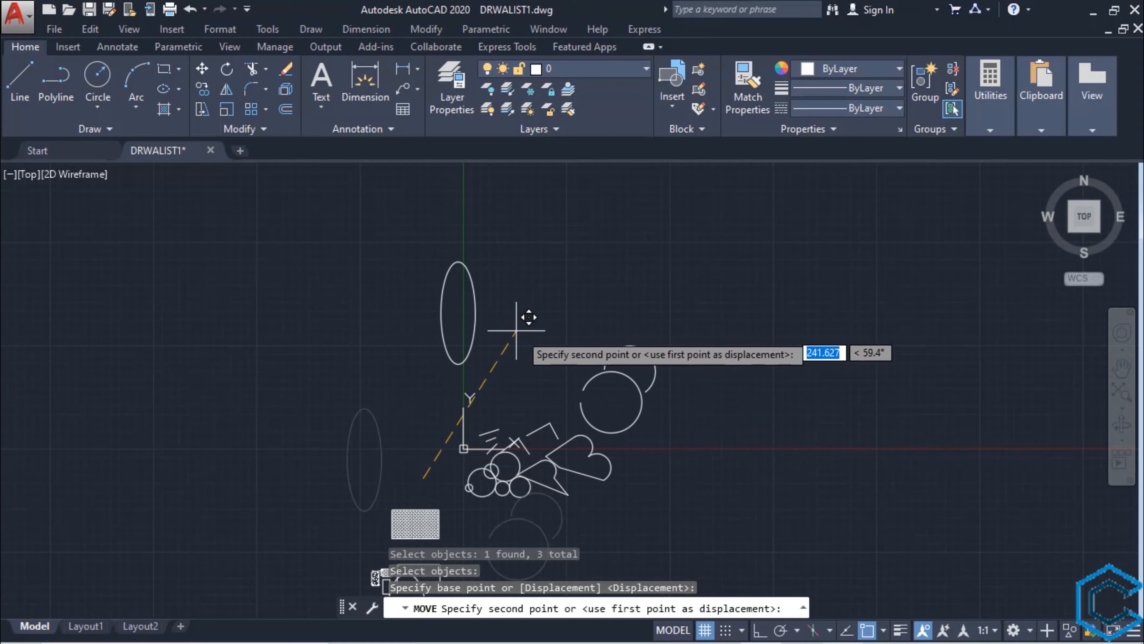
click(576, 369)
Step: Rotate the tall ellipse about 35.5 degrees counterclockwise around a base point just outside its lower right edge
scroll(585, 346, up, 4)
click(227, 68)
click(375, 416)
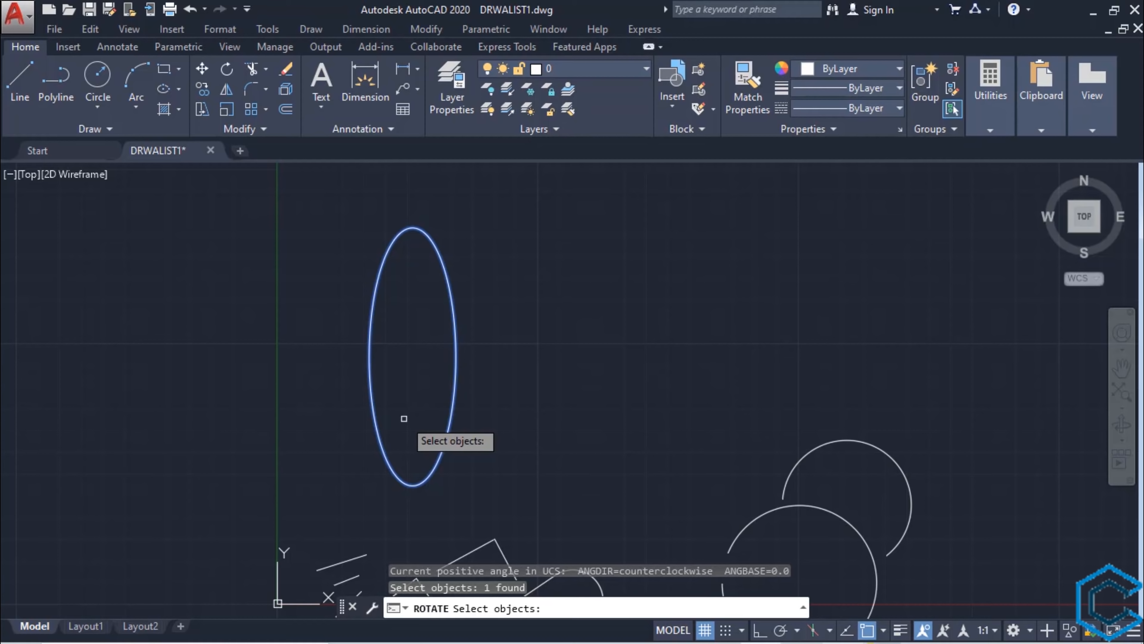
key(Return)
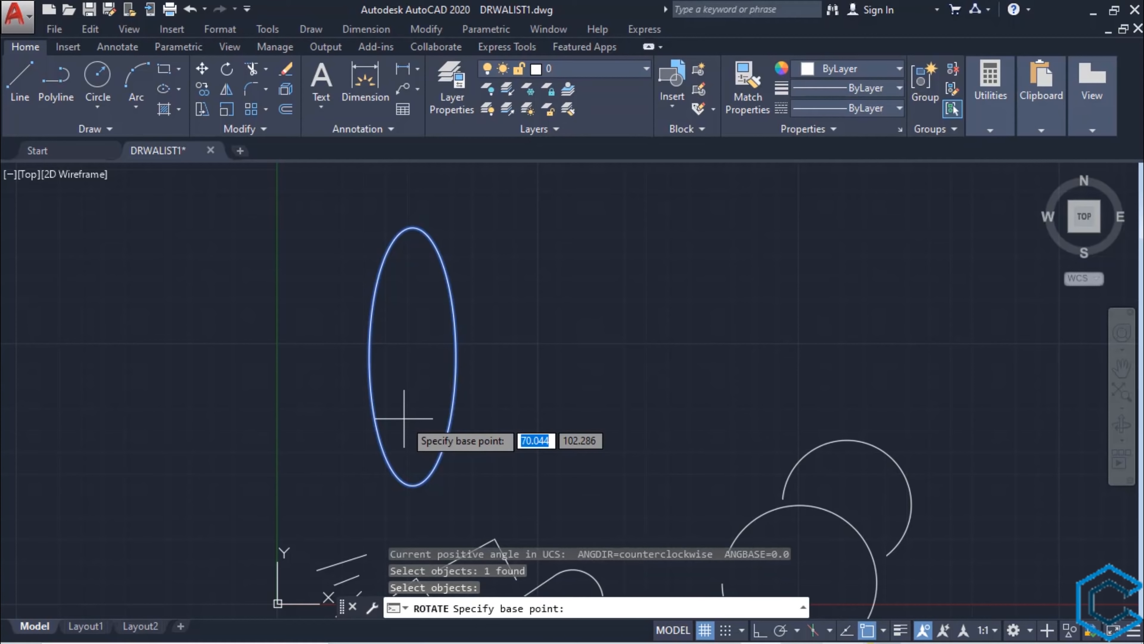
click(459, 467)
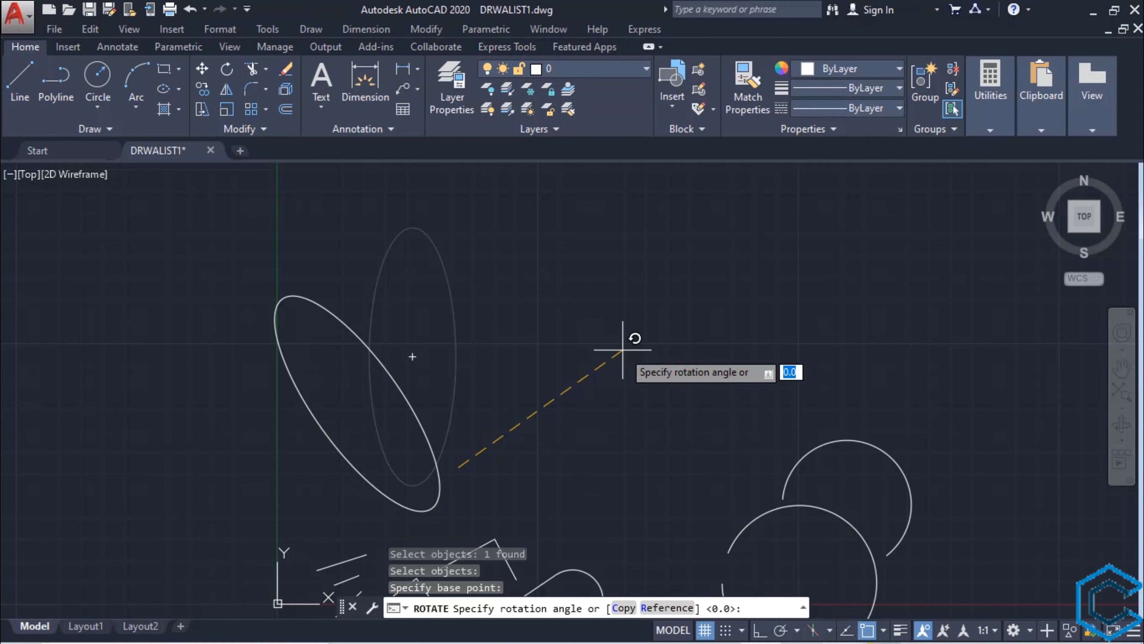
click(622, 349)
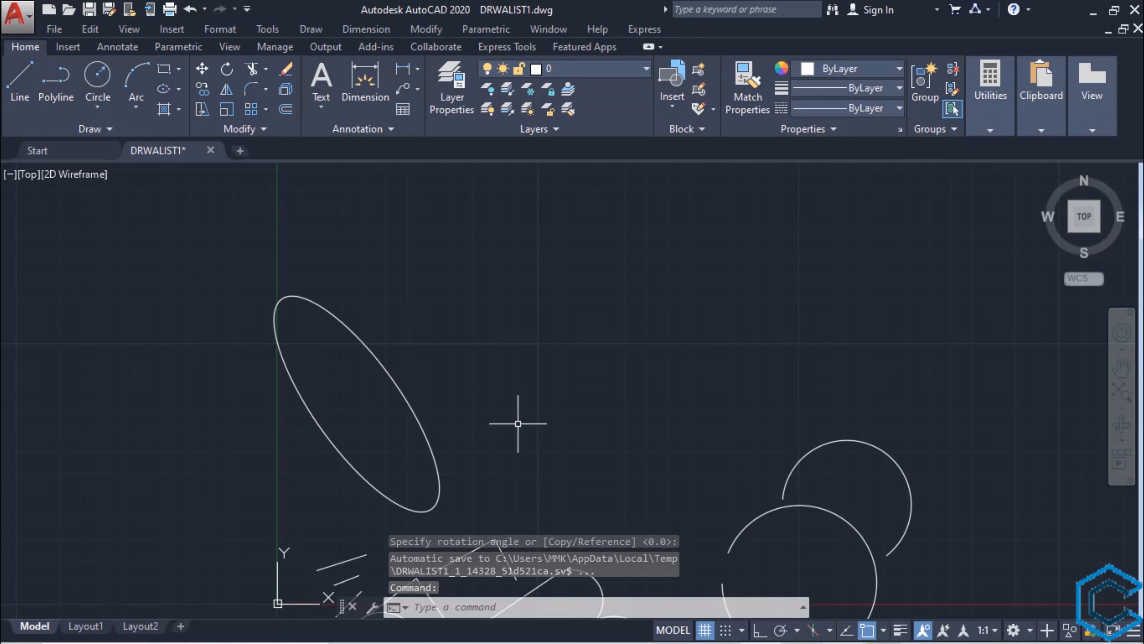
Step: Rotate a copy of the tilted ellipse about a quarter turn clockwise around a point beside its lower end, using the Copy option
text(RO)
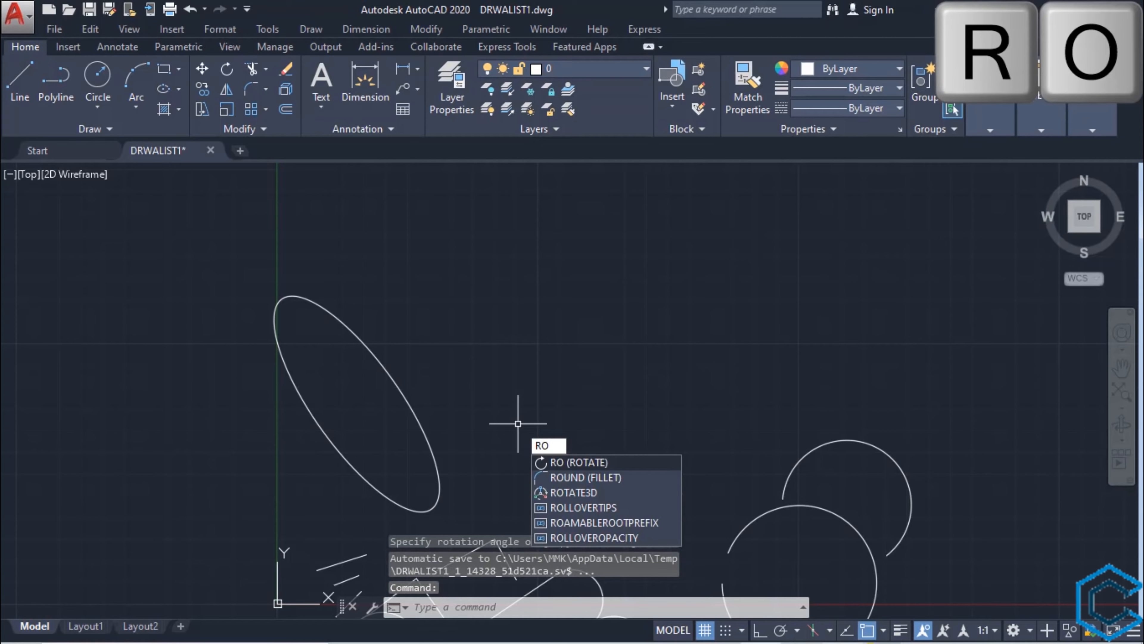
key(Return)
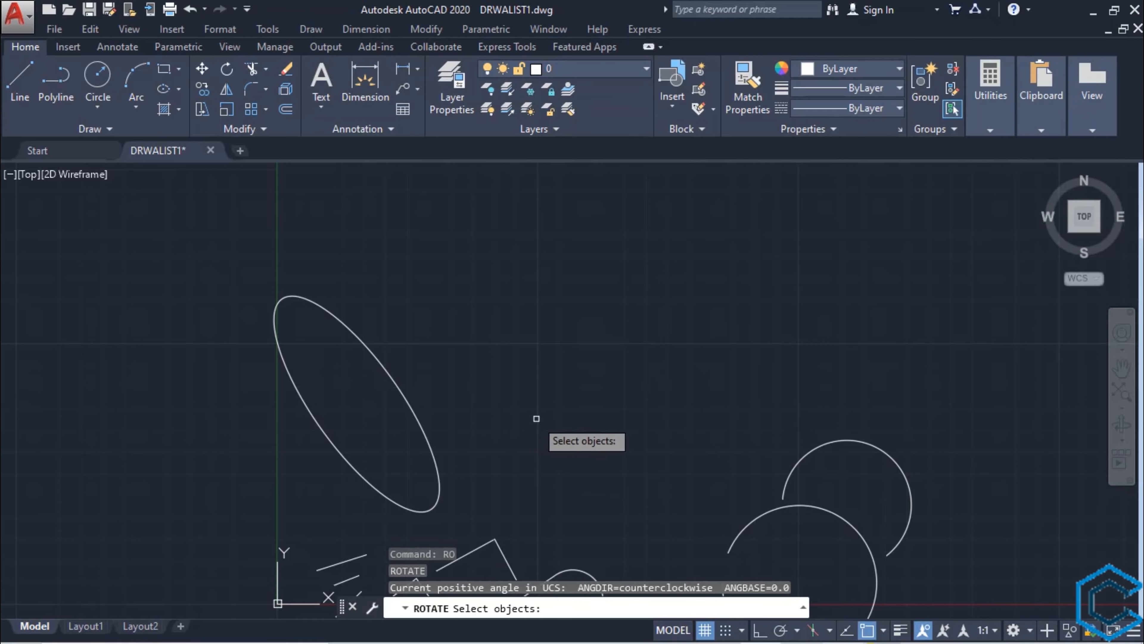
click(414, 414)
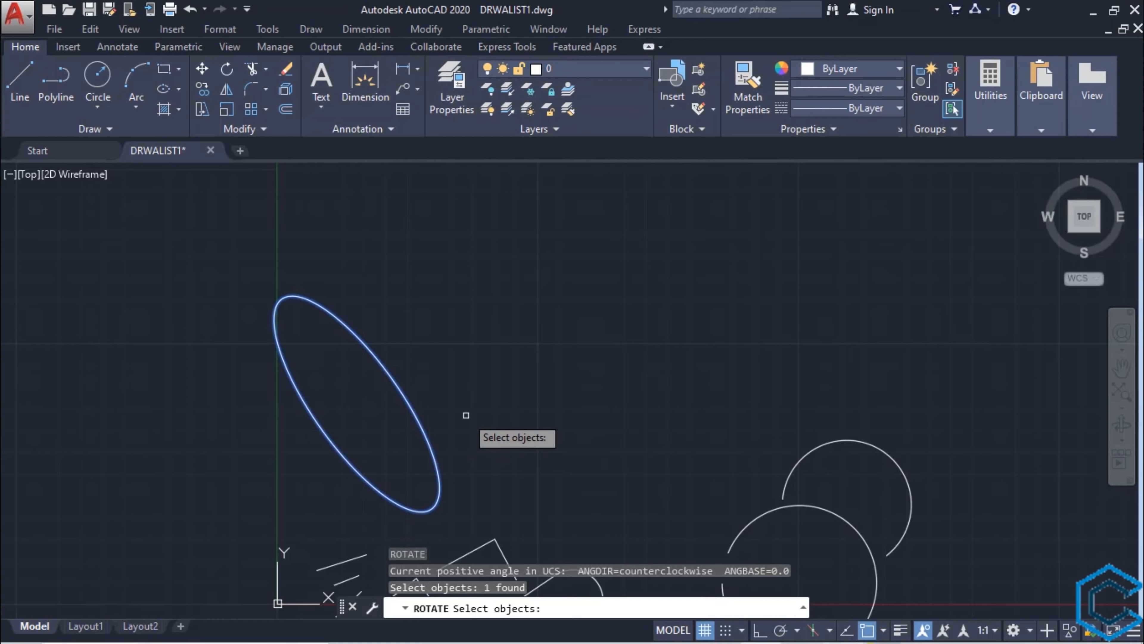
key(Return)
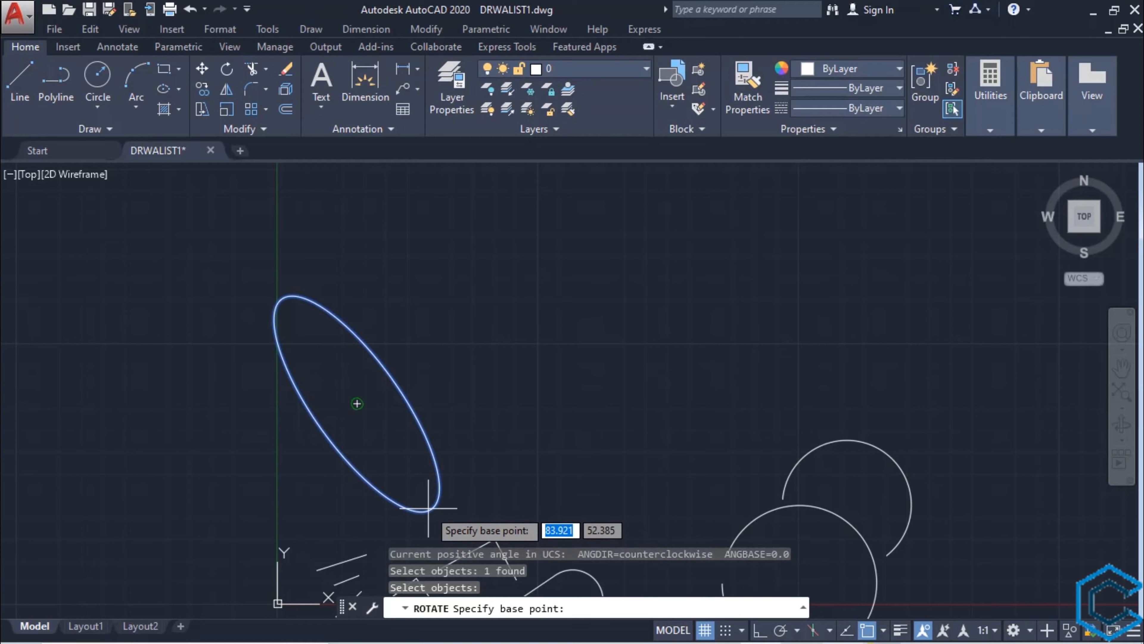
click(458, 513)
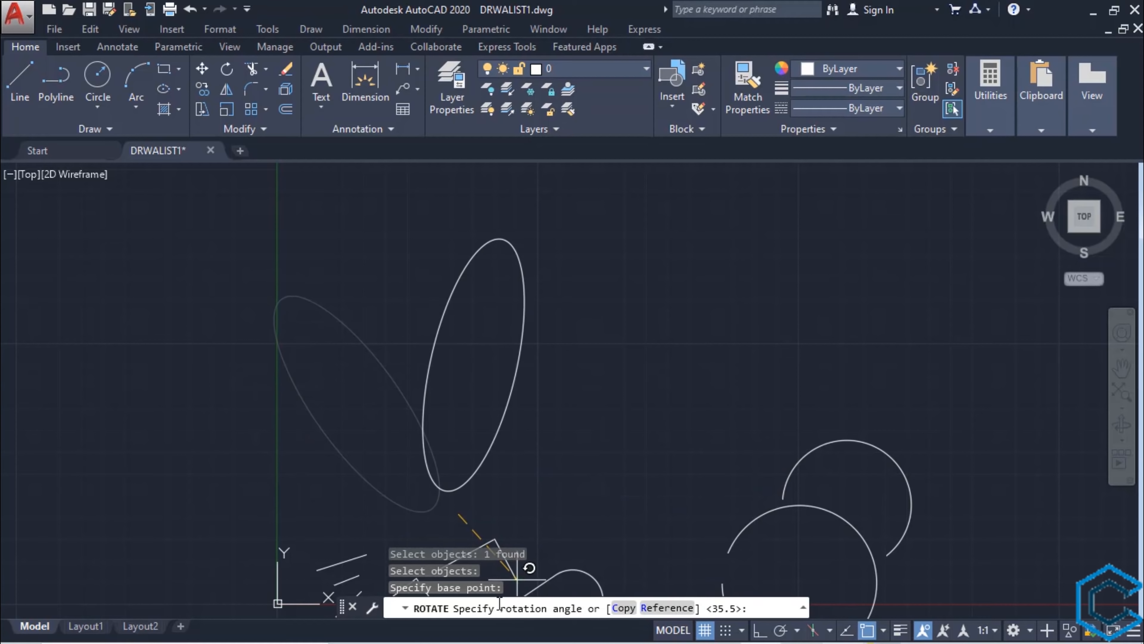
click(623, 610)
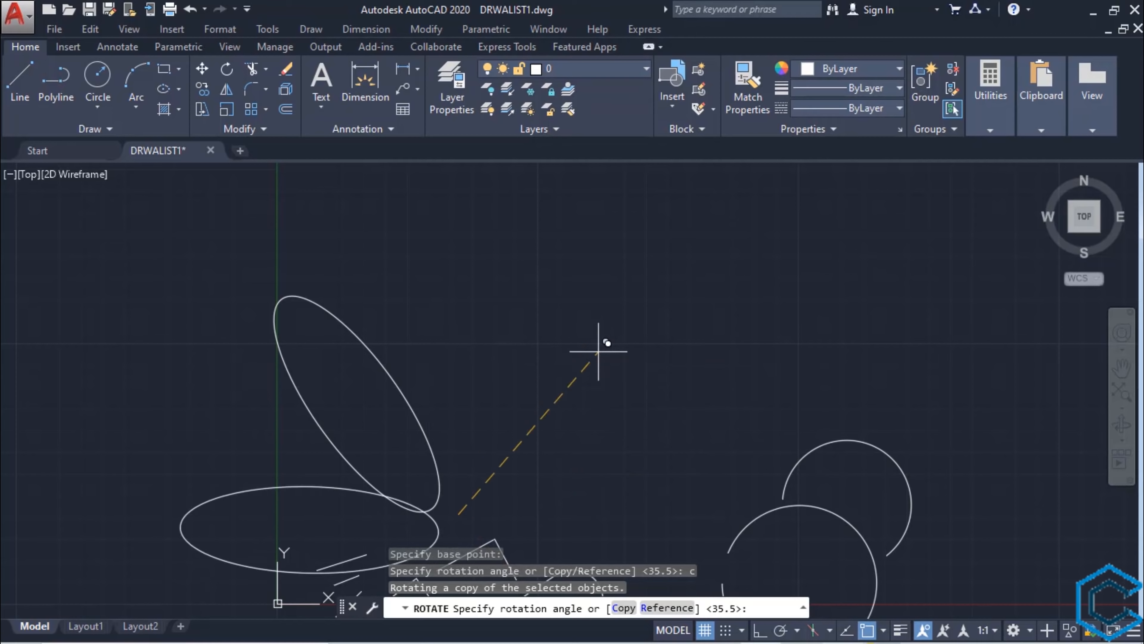
middle_drag(551, 500, 528, 408)
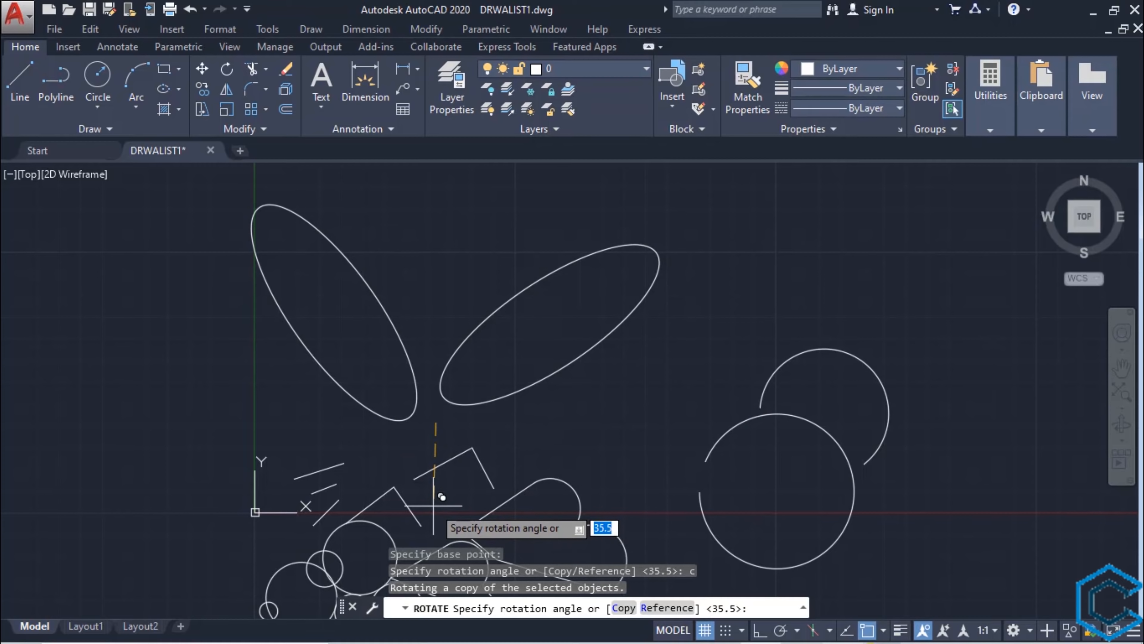
key(Return)
middle_drag(439, 250, 450, 348)
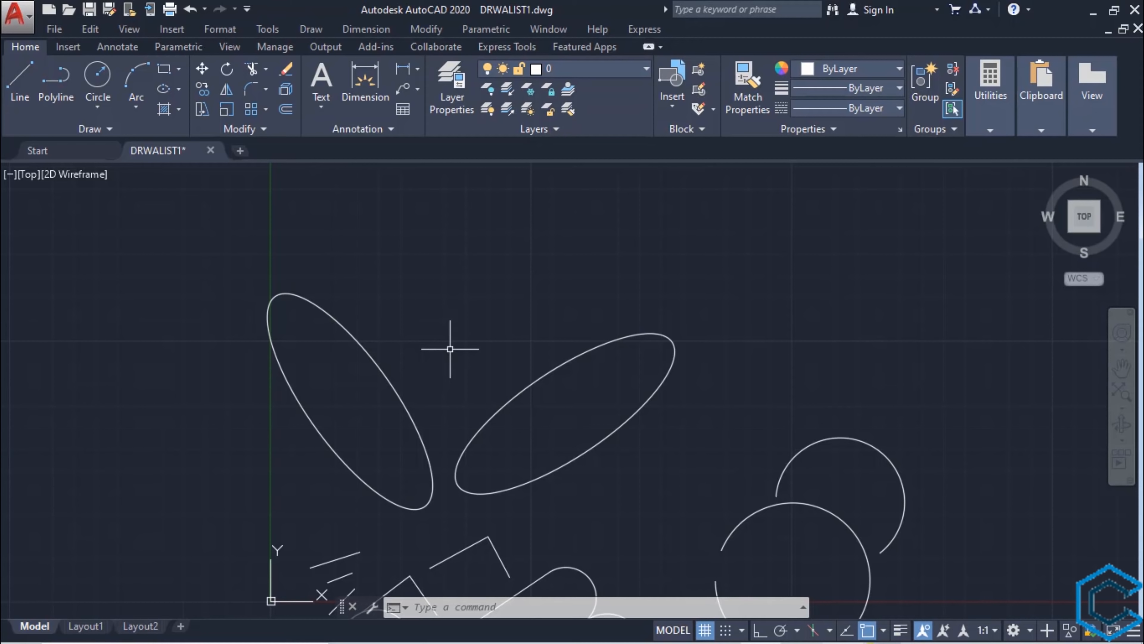
Step: Rotate the original left ellipse counterclockwise around a base point beside its lower end until it lies nearly horizontal
text(ro)
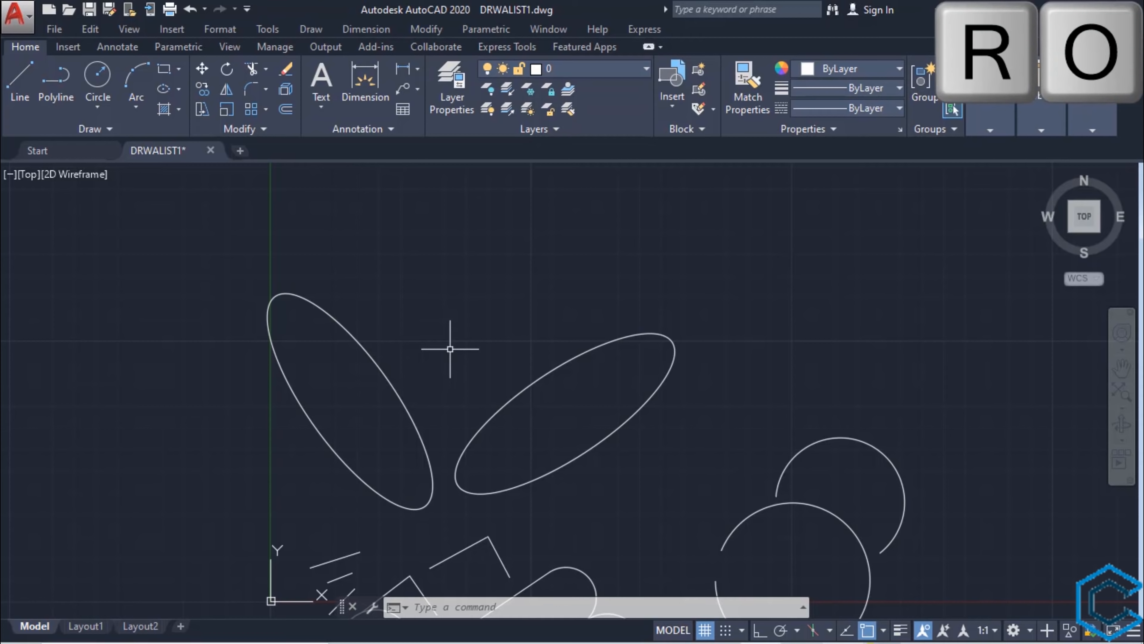
key(Return)
click(336, 445)
key(Return)
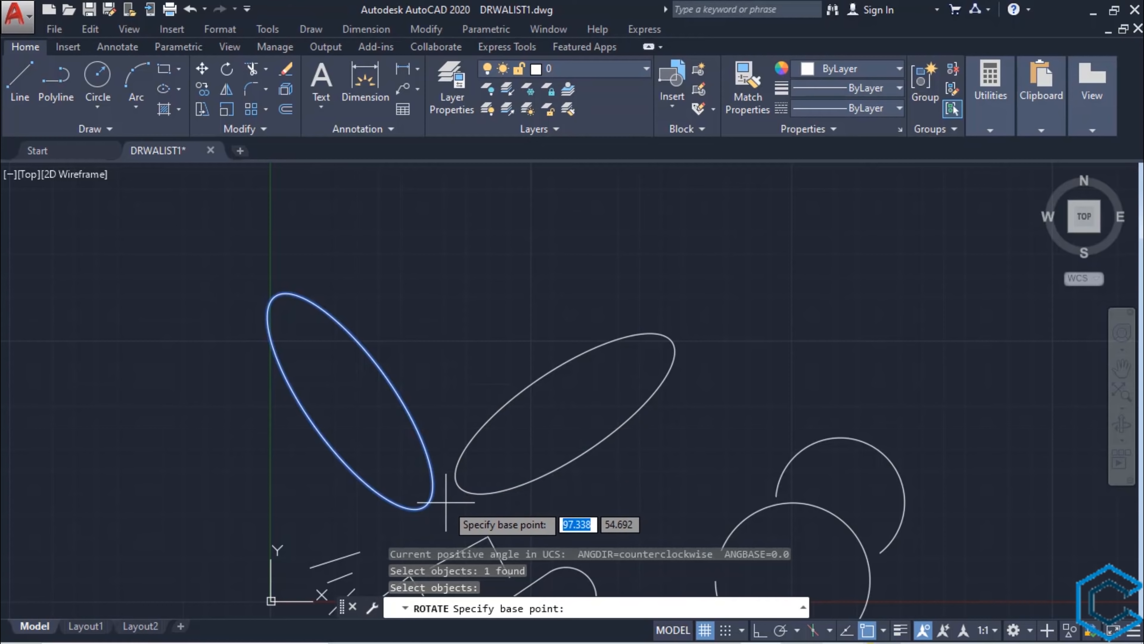
click(446, 483)
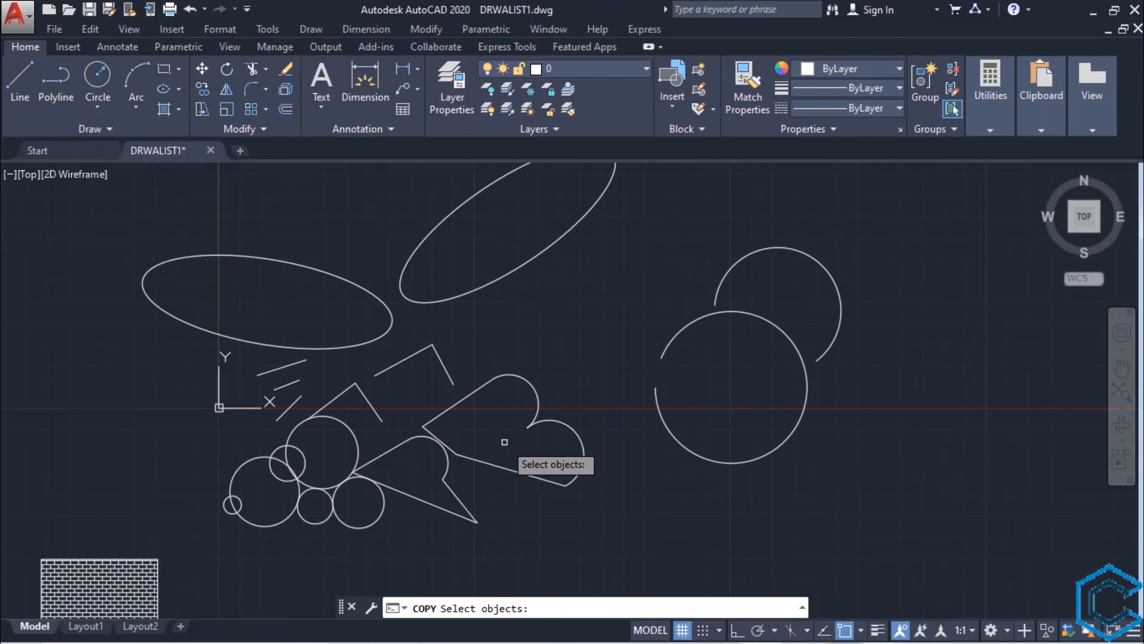
Step: Copy the larger heart-shaped polyline from a base point below it to the empty space above the two open arcs
scroll(505, 443, up, 3)
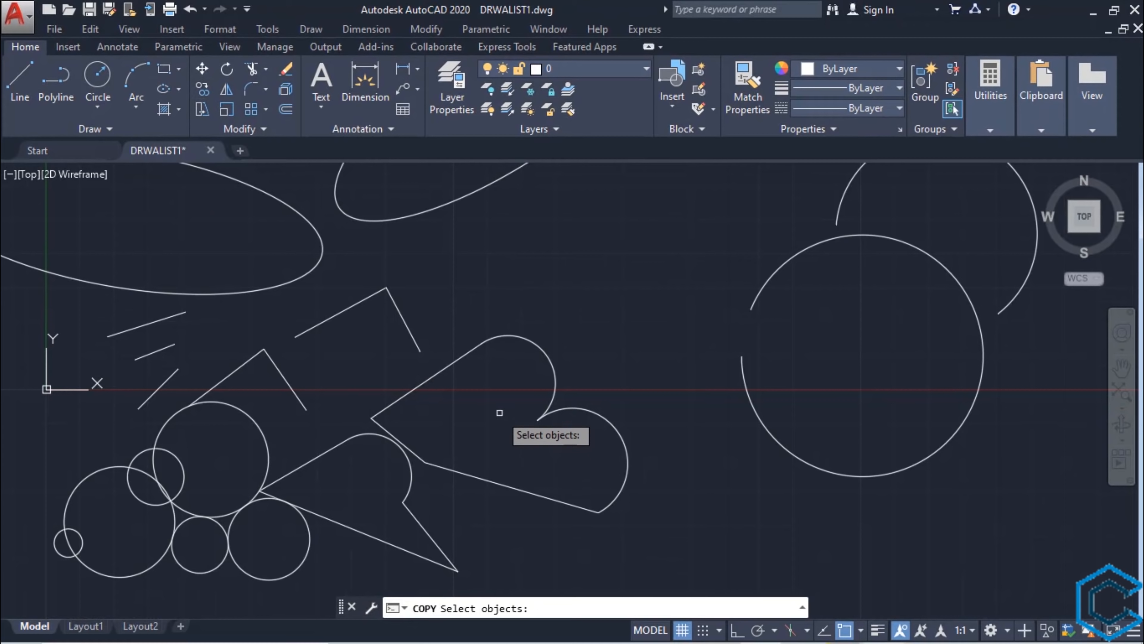
click(472, 351)
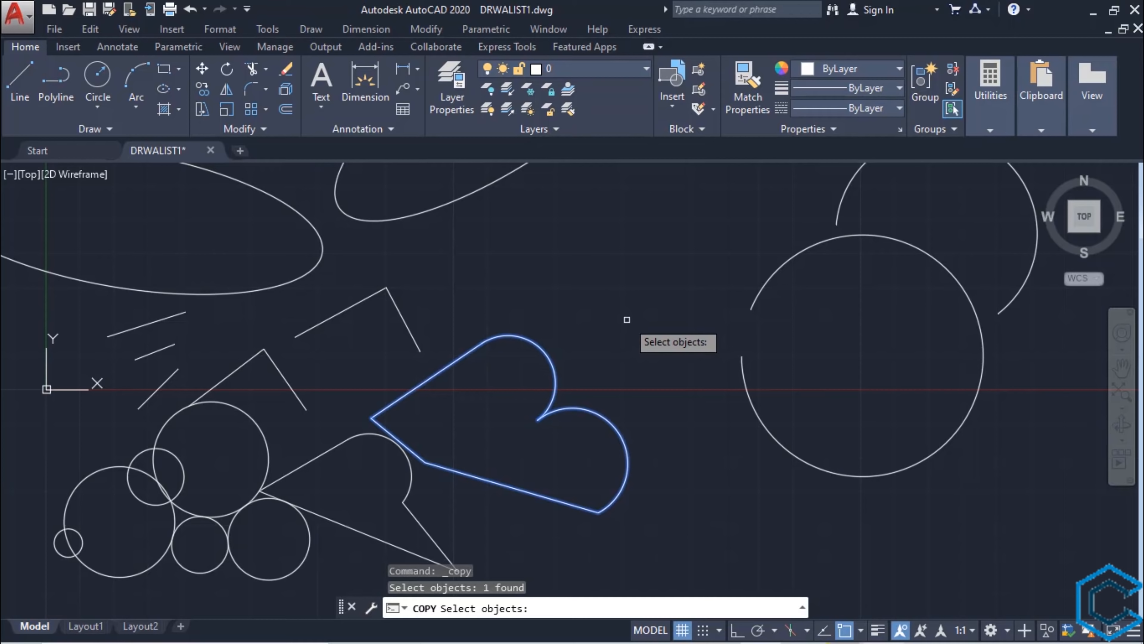
key(Return)
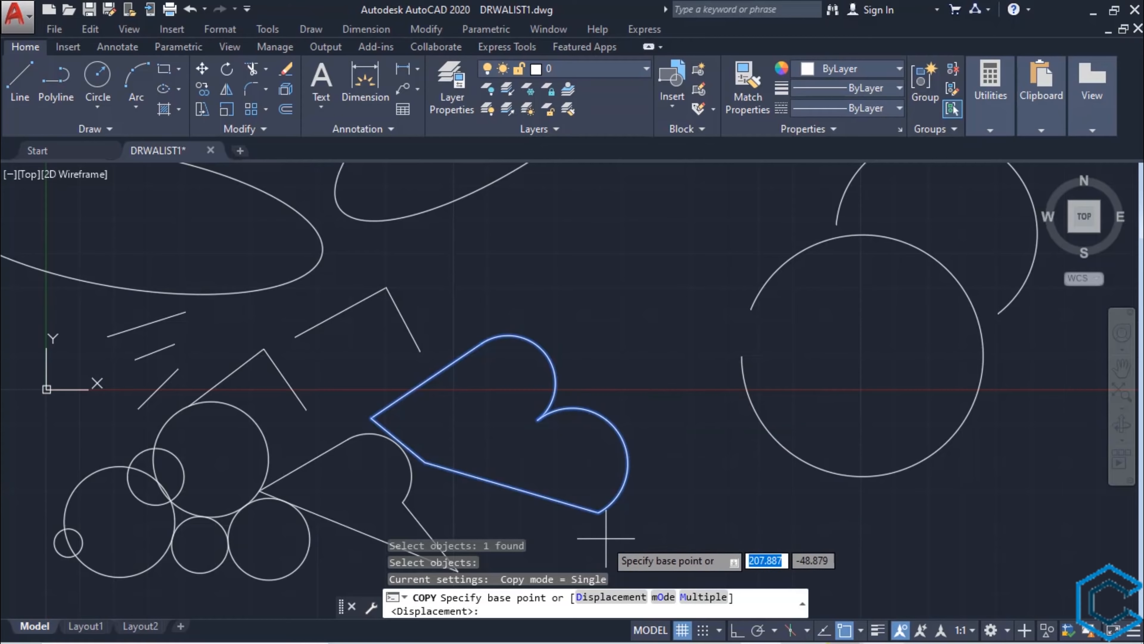
click(547, 525)
scroll(546, 525, down, 4)
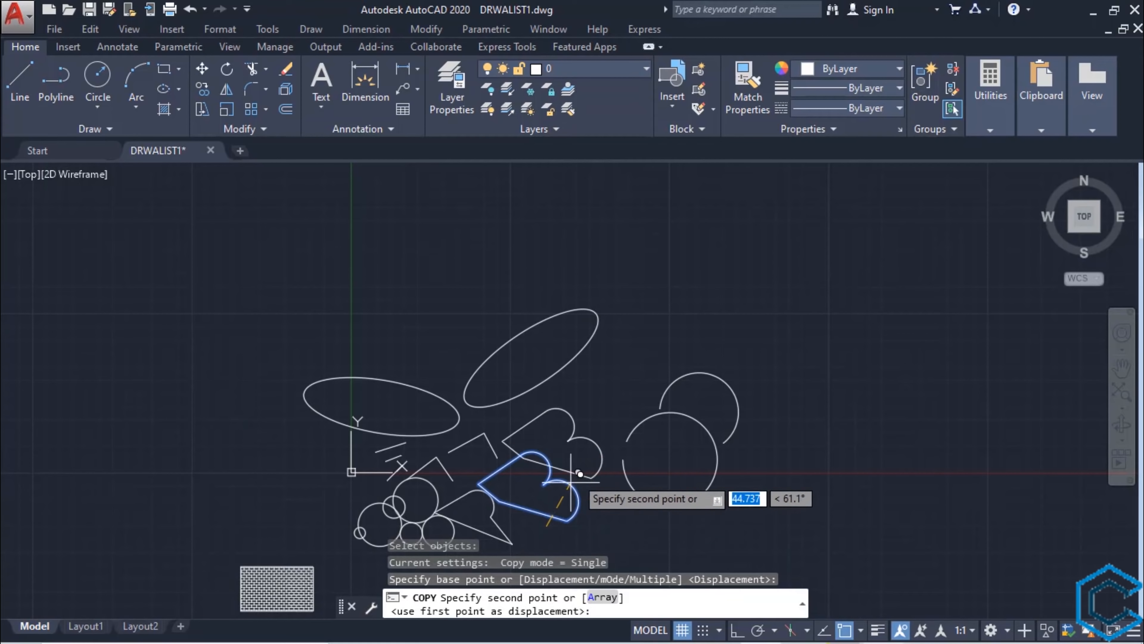
middle_drag(595, 457, 514, 567)
scroll(607, 452, up, 2)
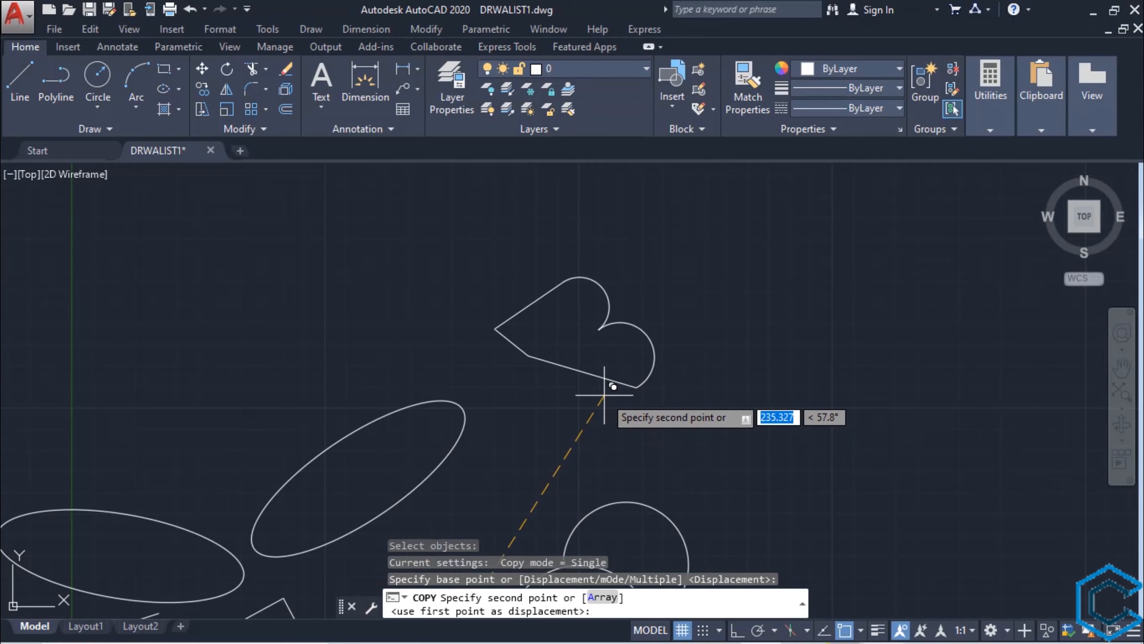
click(605, 412)
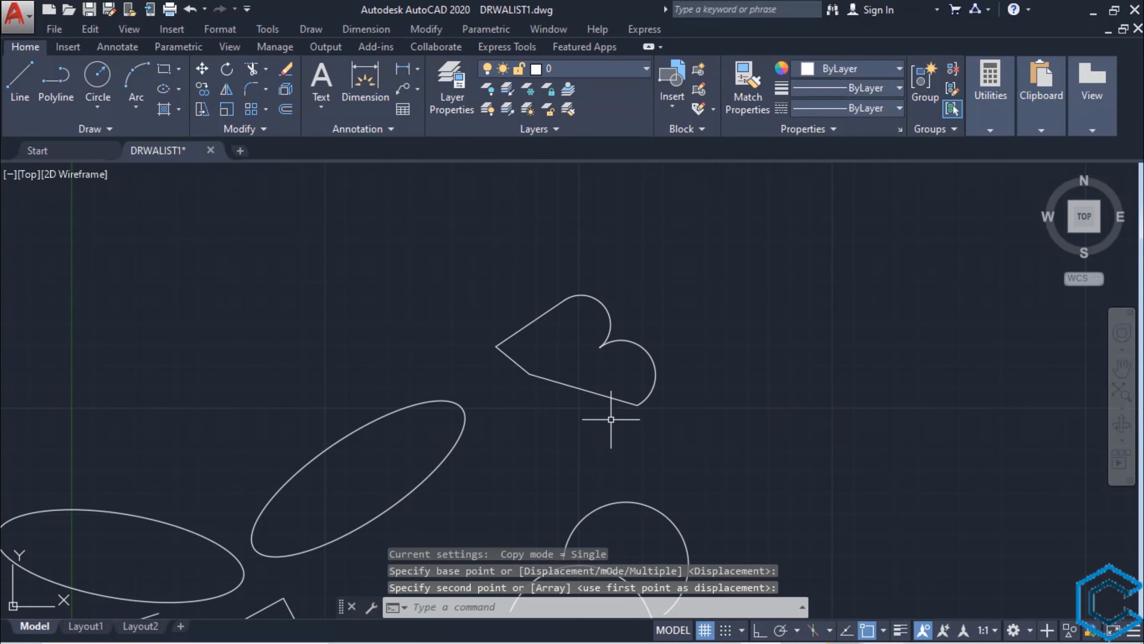
Step: Copy the larger heart-shaped polyline with the Multiple option from a base point below it, placing one copy to the upper right of the open arcs
key(Return)
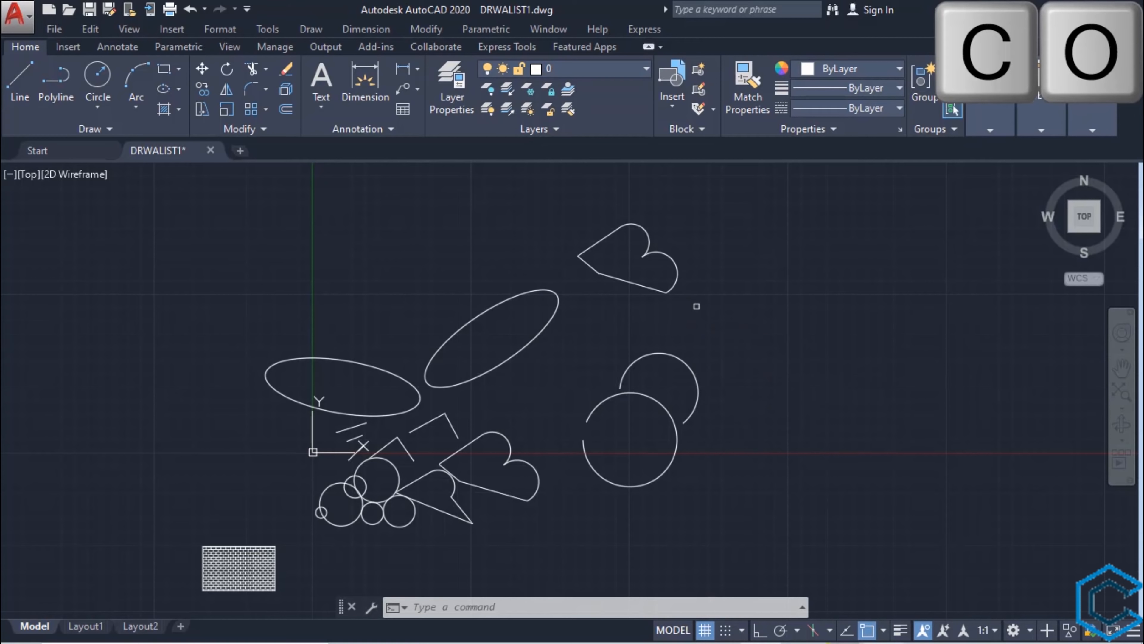
scroll(503, 433, up, 4)
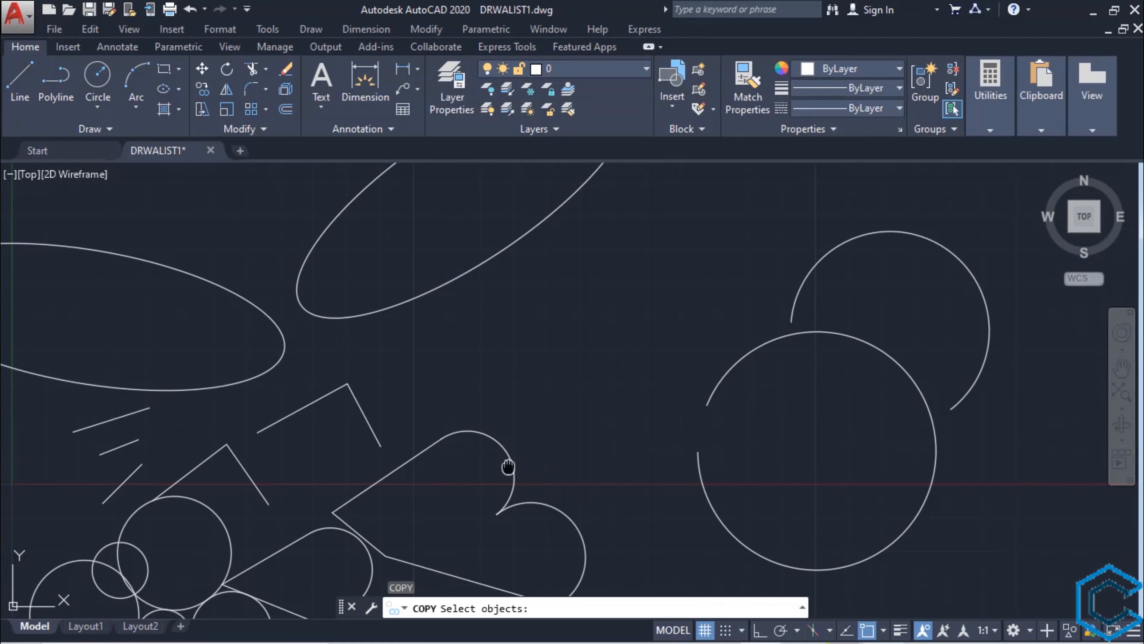
click(435, 377)
key(Return)
middle_drag(507, 566, 475, 453)
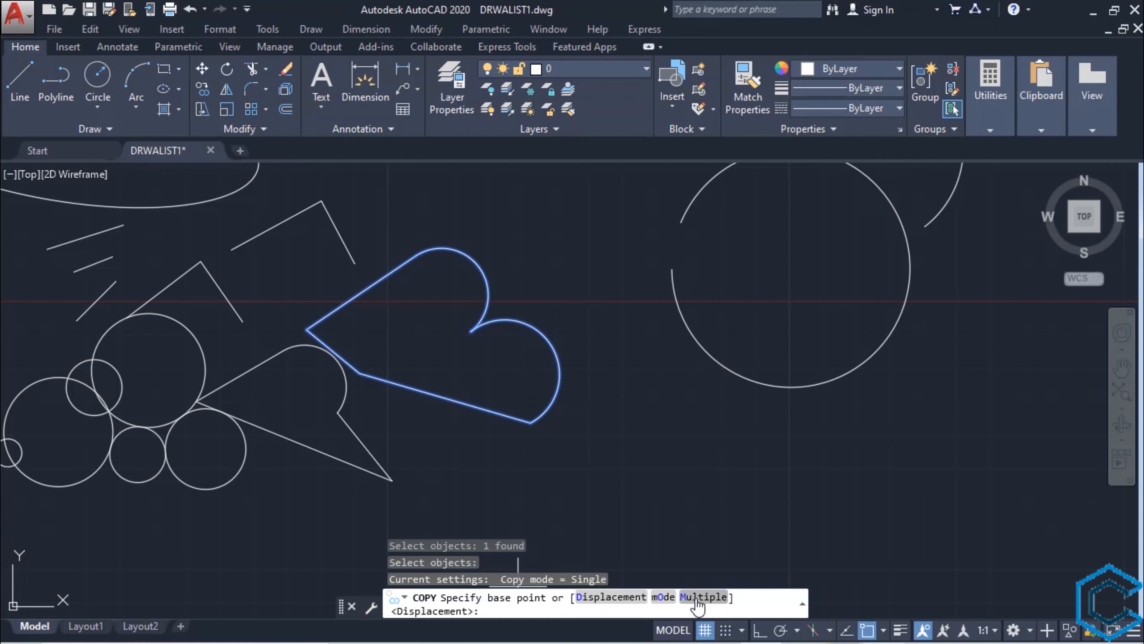
text(m)
key(Return)
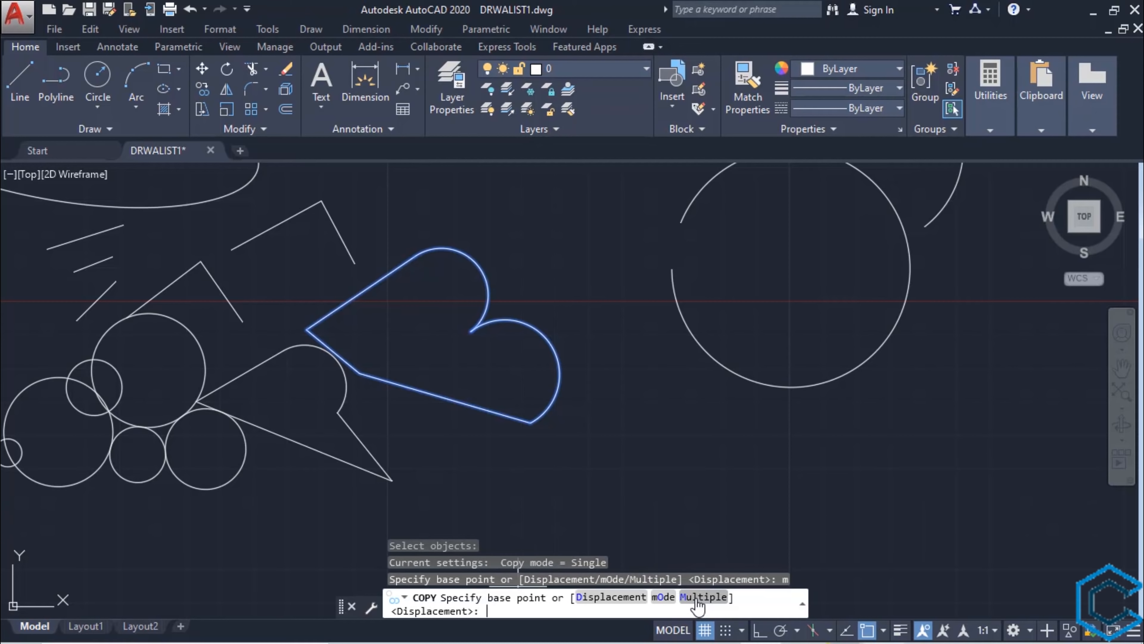
scroll(622, 446, down, 3)
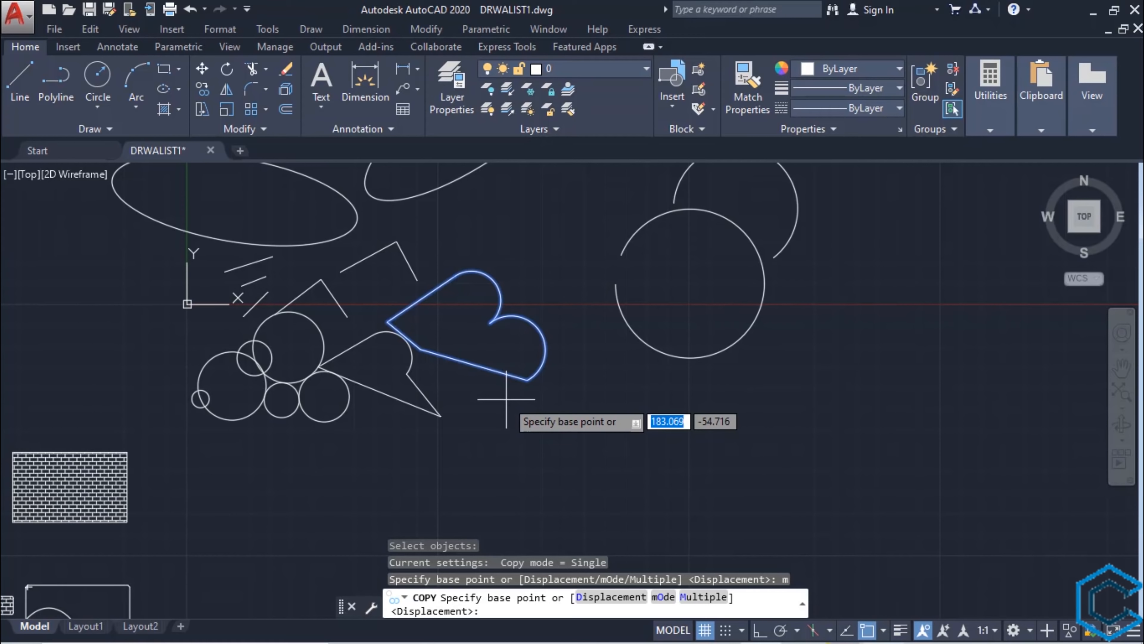
click(525, 382)
scroll(528, 401, down, 2)
scroll(454, 455, up, 1)
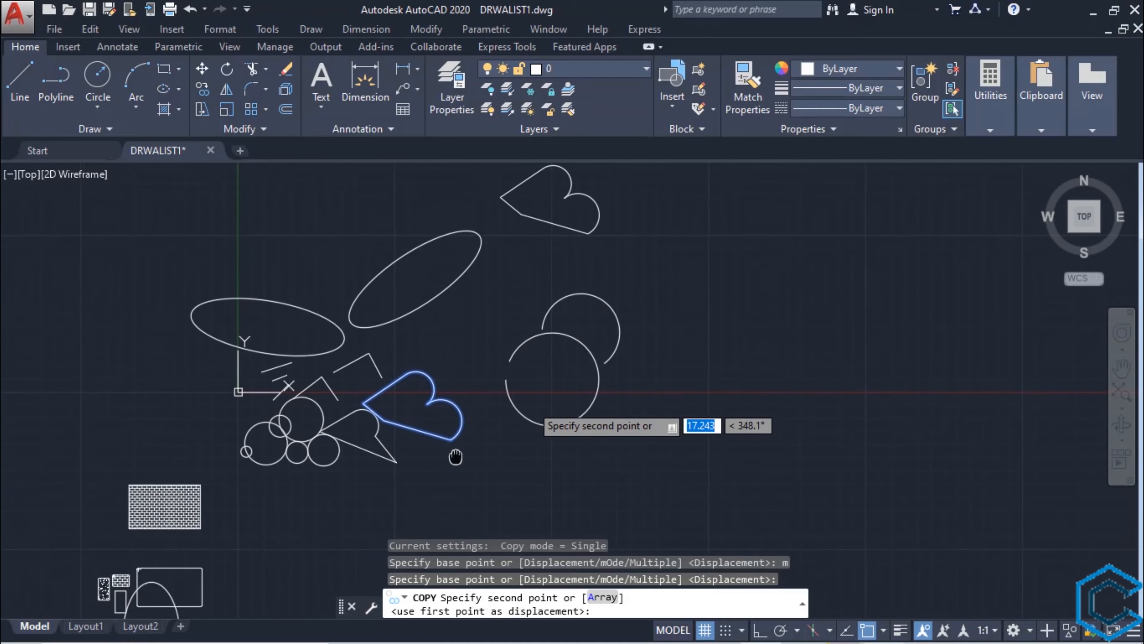
scroll(670, 311, up, 2)
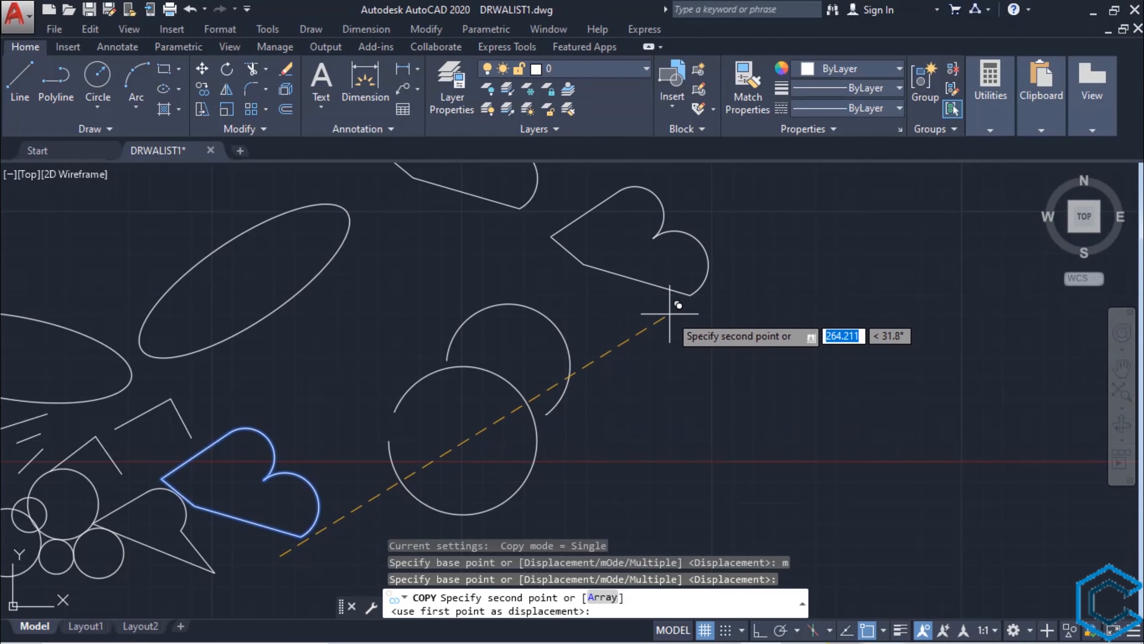
click(688, 298)
Step: Place two more copies of the heart-shaped polyline to the right of the two open arcs and end the Copy command
scroll(608, 220, down, 2)
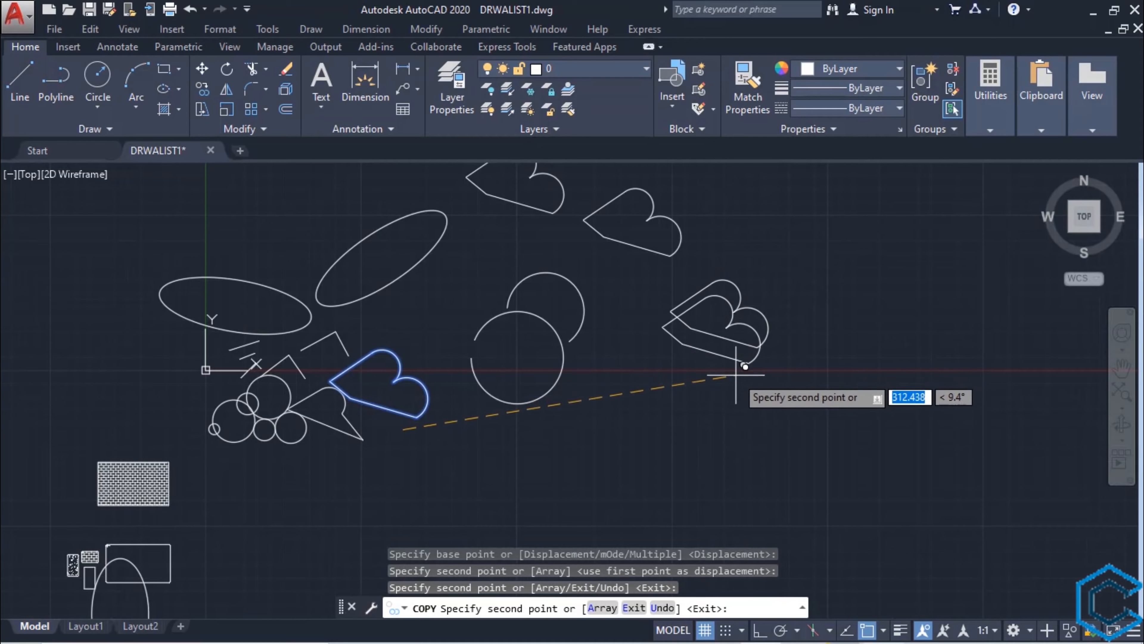
middle_drag(690, 388, 725, 331)
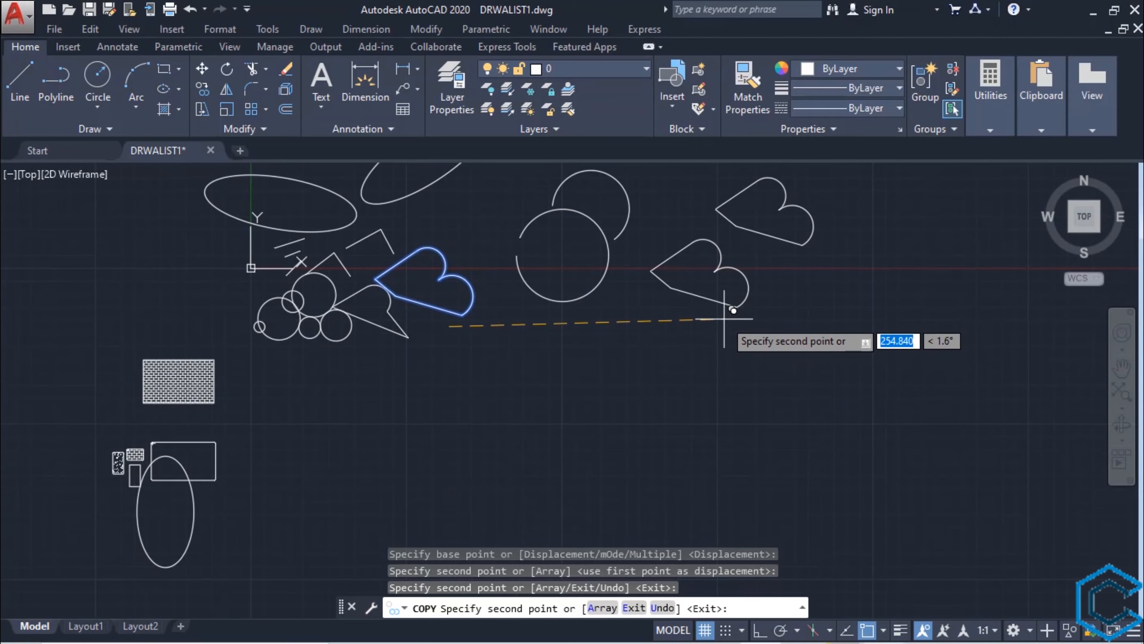
click(731, 311)
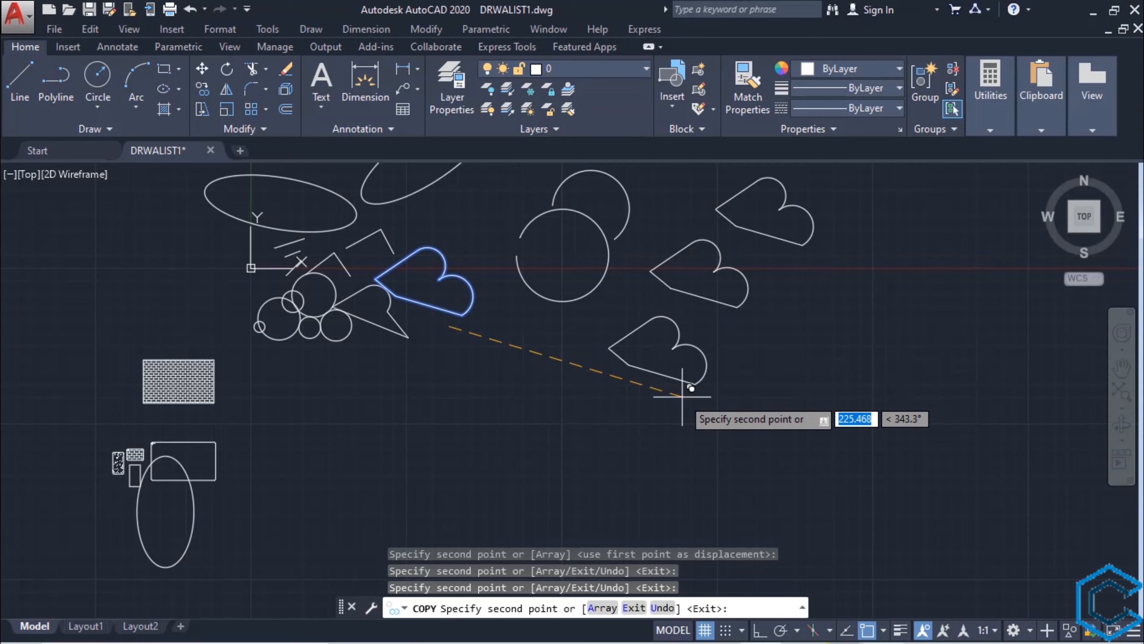
key(Escape)
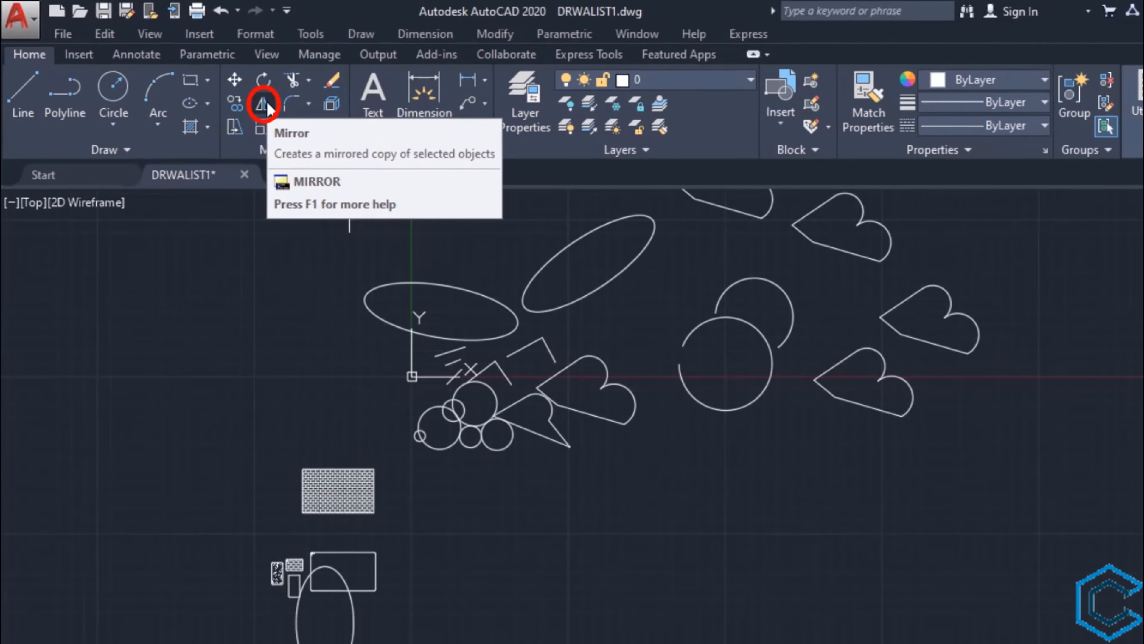
Step: Mirror the rectangle with chamfered corners across a nearly vertical line to its right, keeping the source object
click(457, 180)
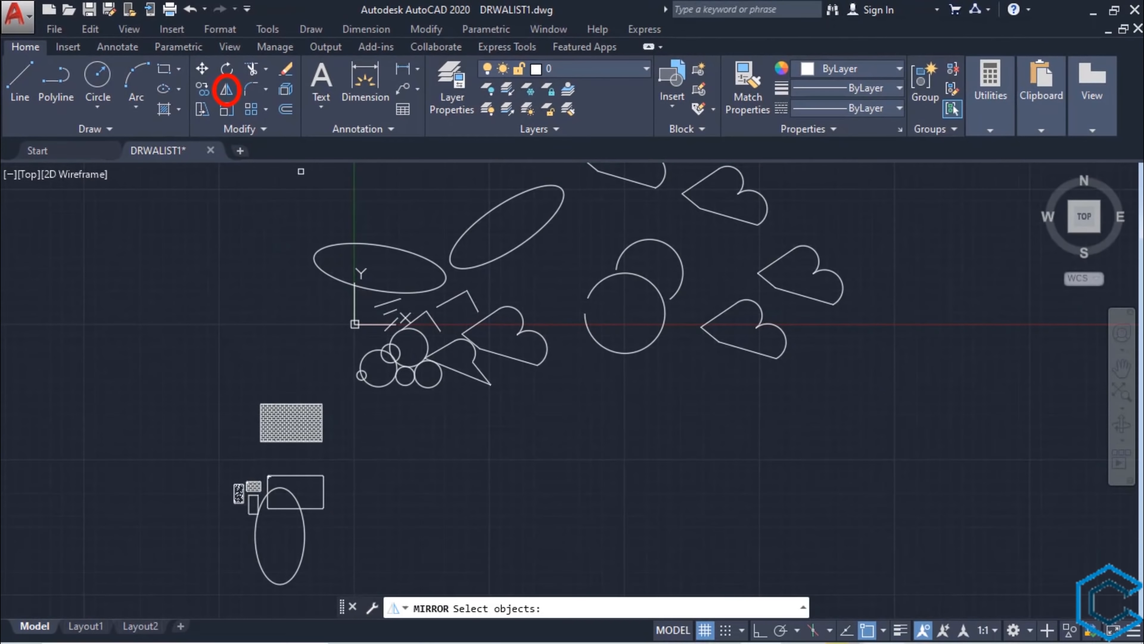
middle_drag(301, 470, 474, 483)
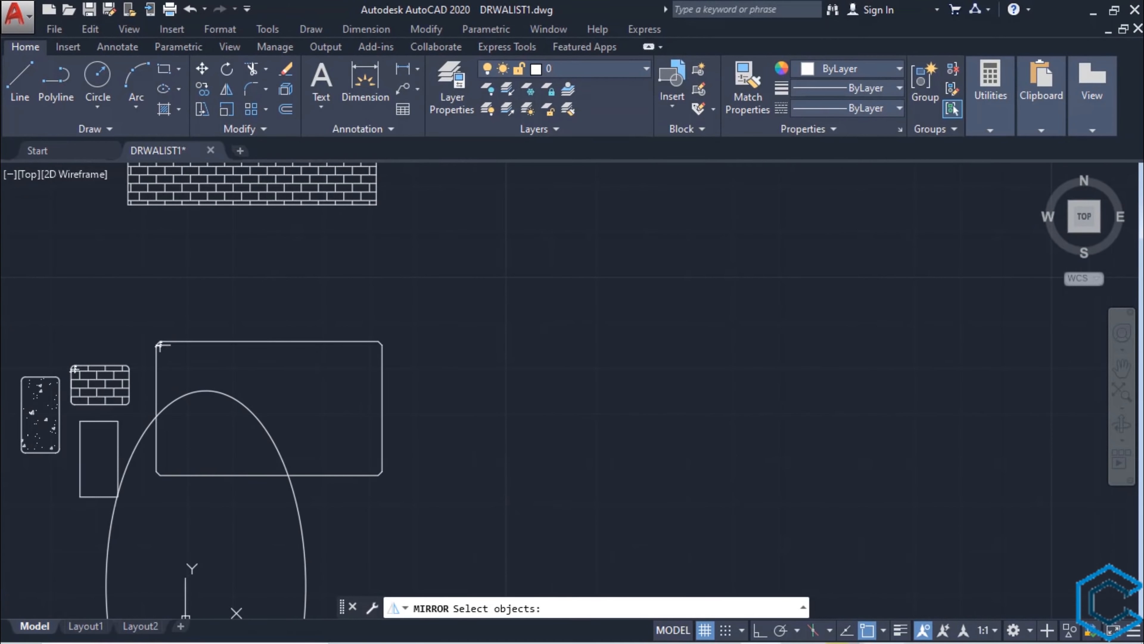
click(311, 338)
click(316, 349)
click(312, 329)
click(301, 345)
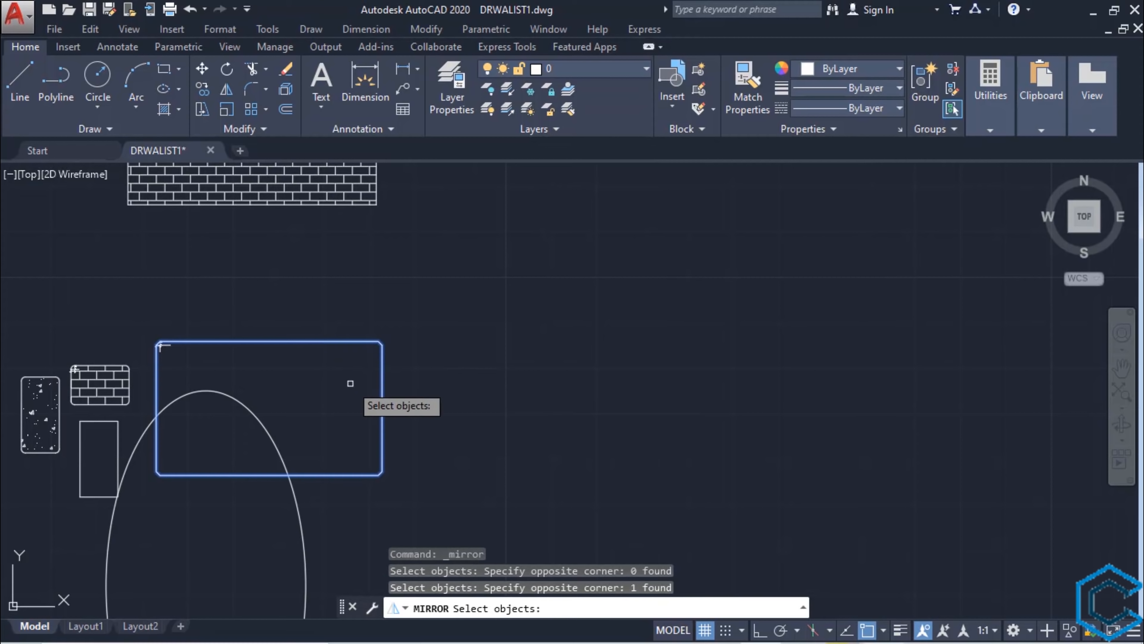
key(Return)
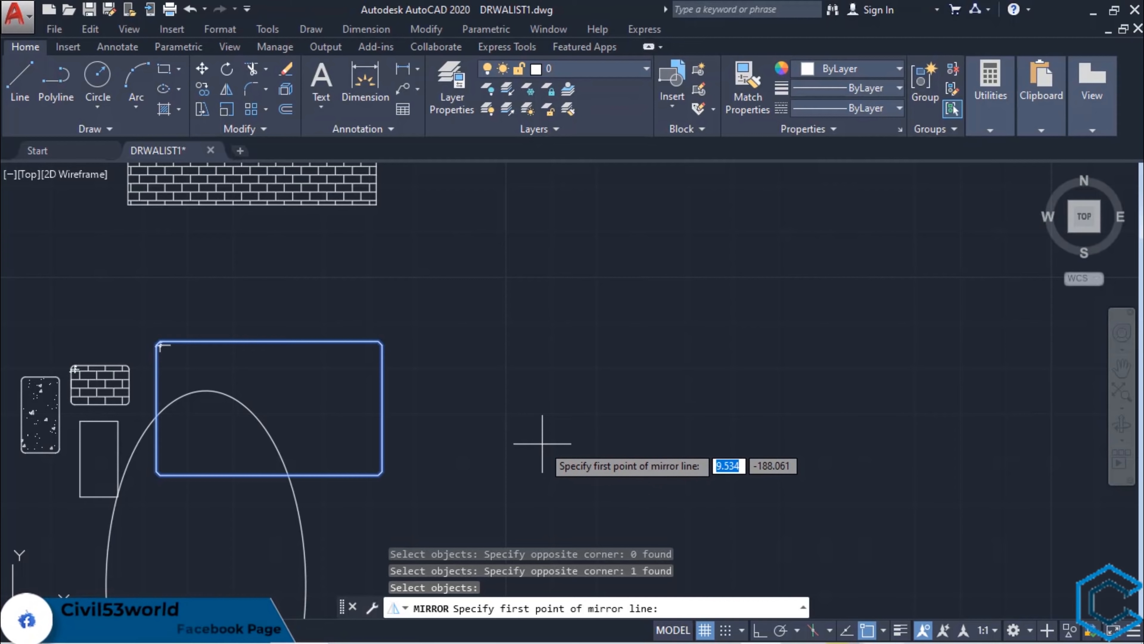
click(504, 462)
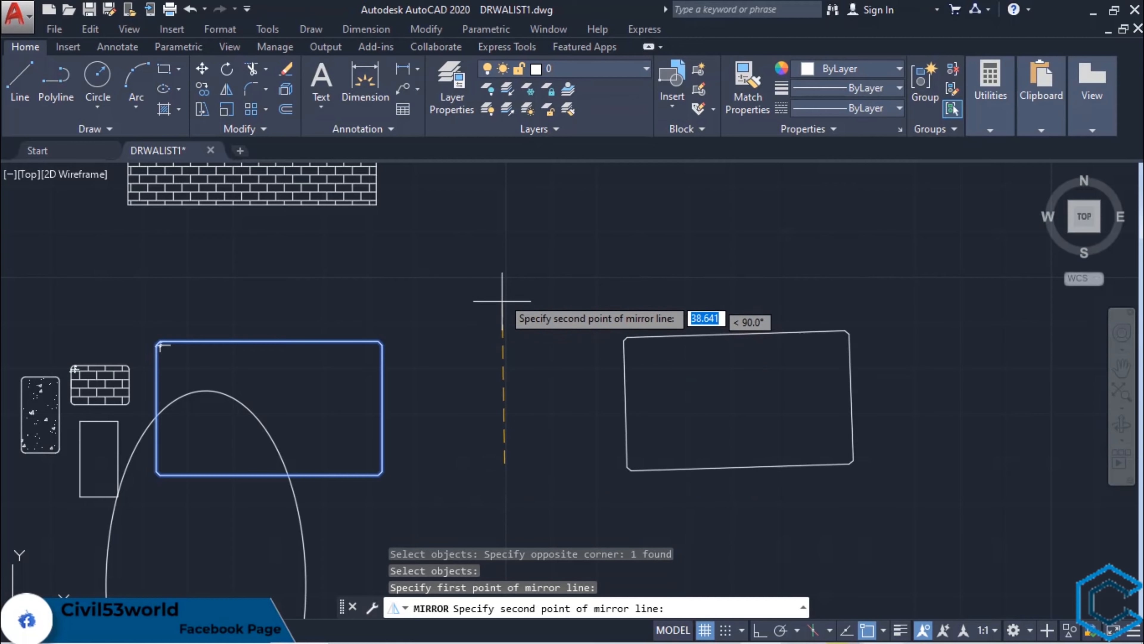
click(505, 227)
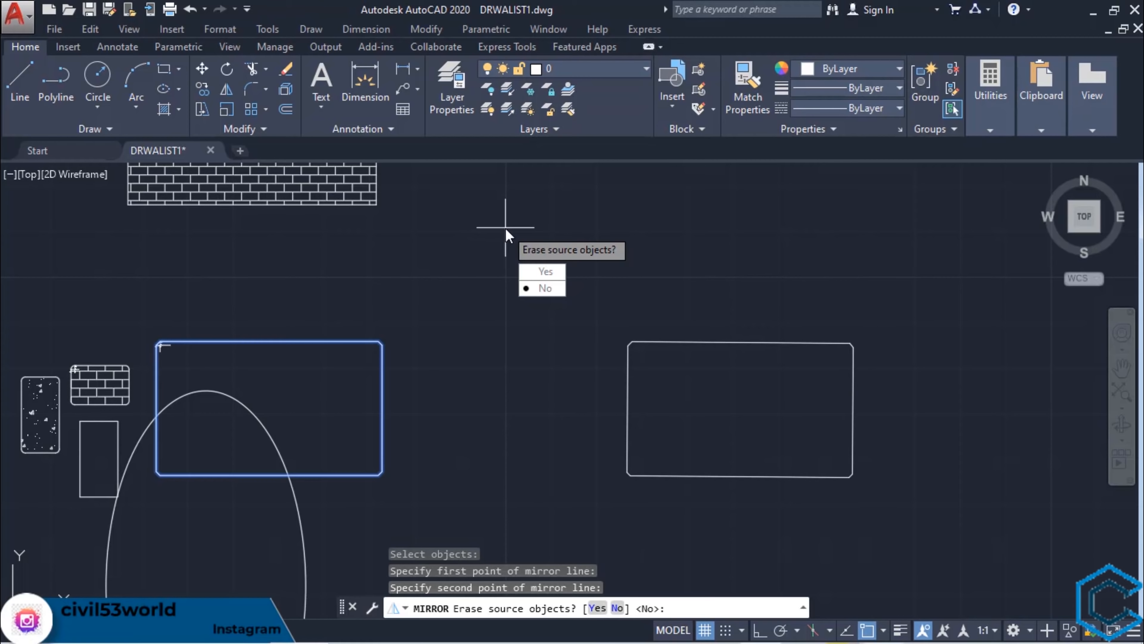
key(Return)
click(800, 268)
click(626, 439)
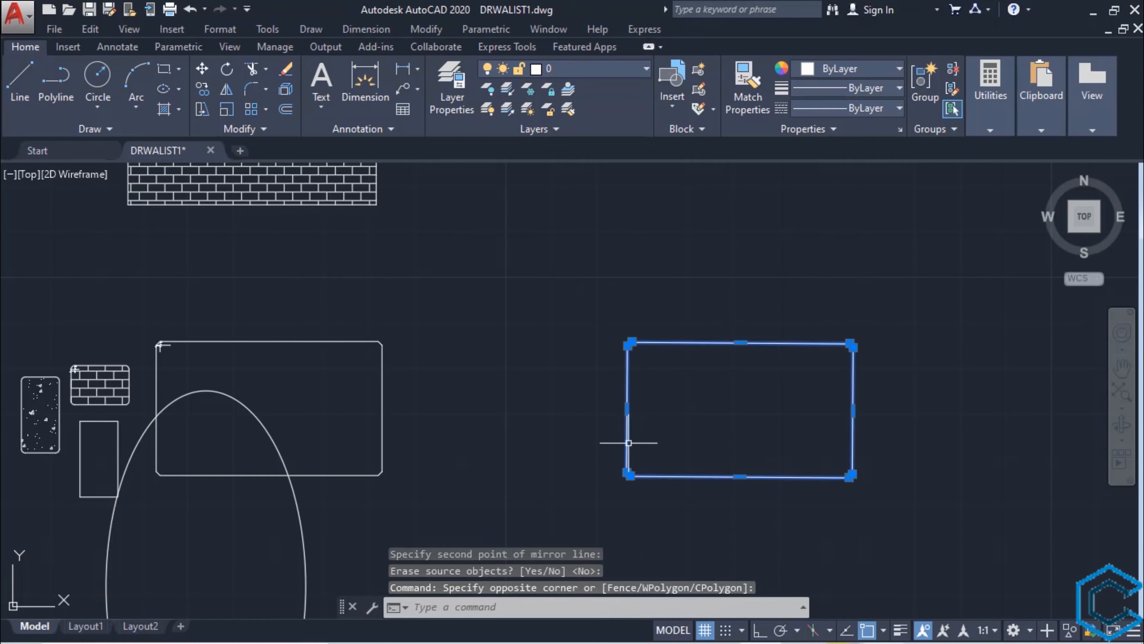
click(515, 258)
key(Escape)
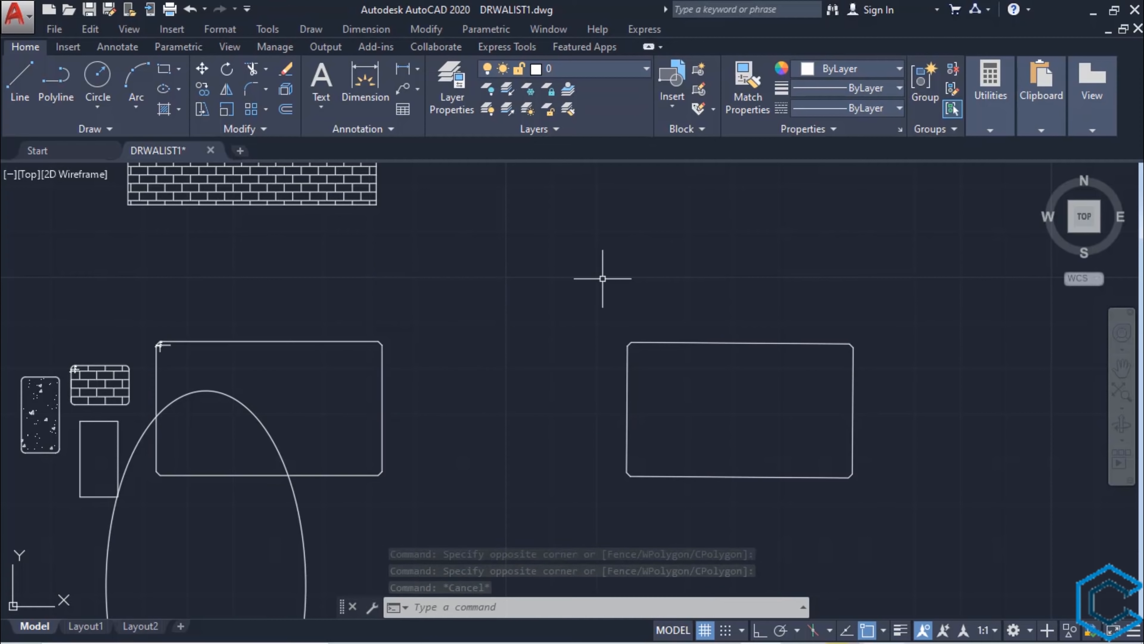
Step: Mirror the right-hand rectangle upward across a nearly horizontal line above it, erasing the source object
text(mi)
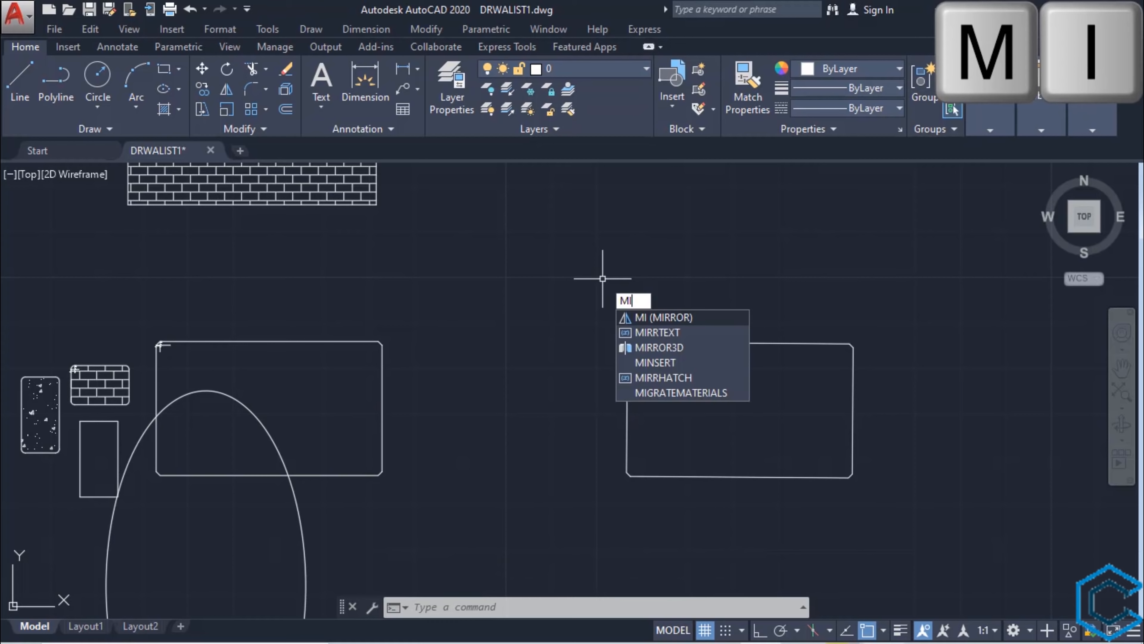
key(Escape)
text(mi)
key(Return)
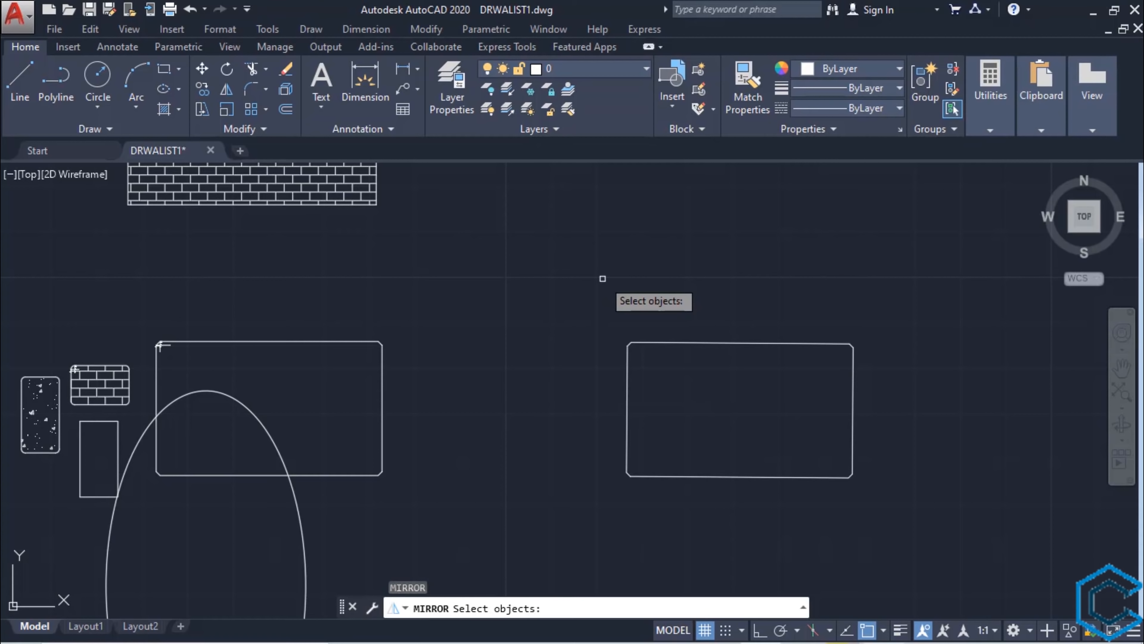
mouse_move(657, 402)
middle_down()
mouse_move(550, 388)
mouse_move(296, 409)
middle_up()
scroll(363, 402, down, 2)
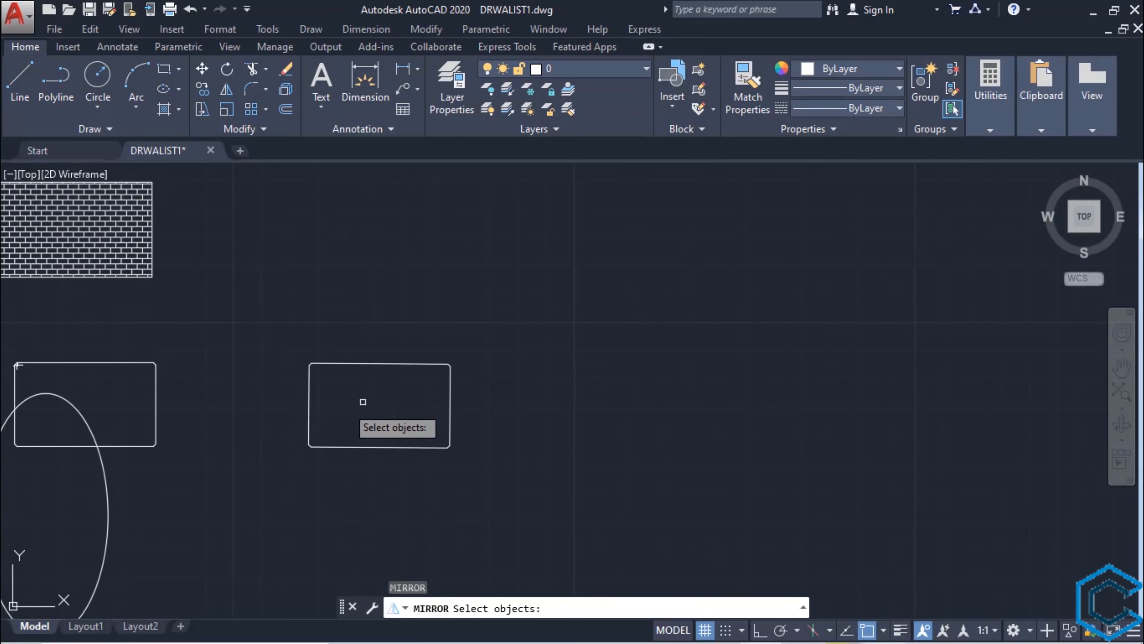
scroll(360, 410, up, 4)
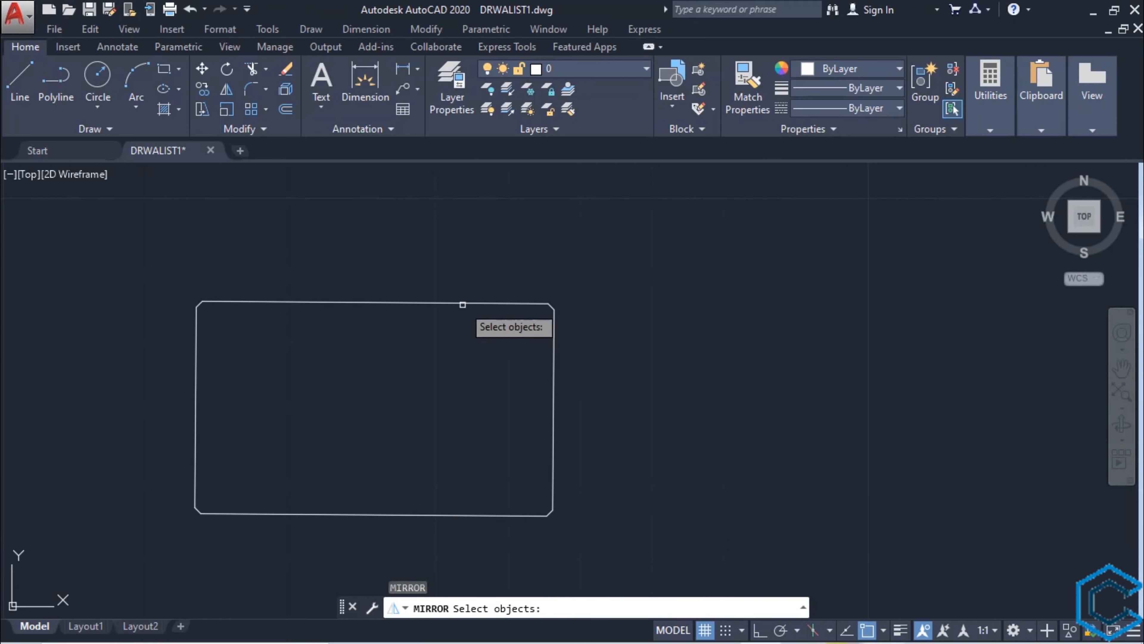
click(462, 301)
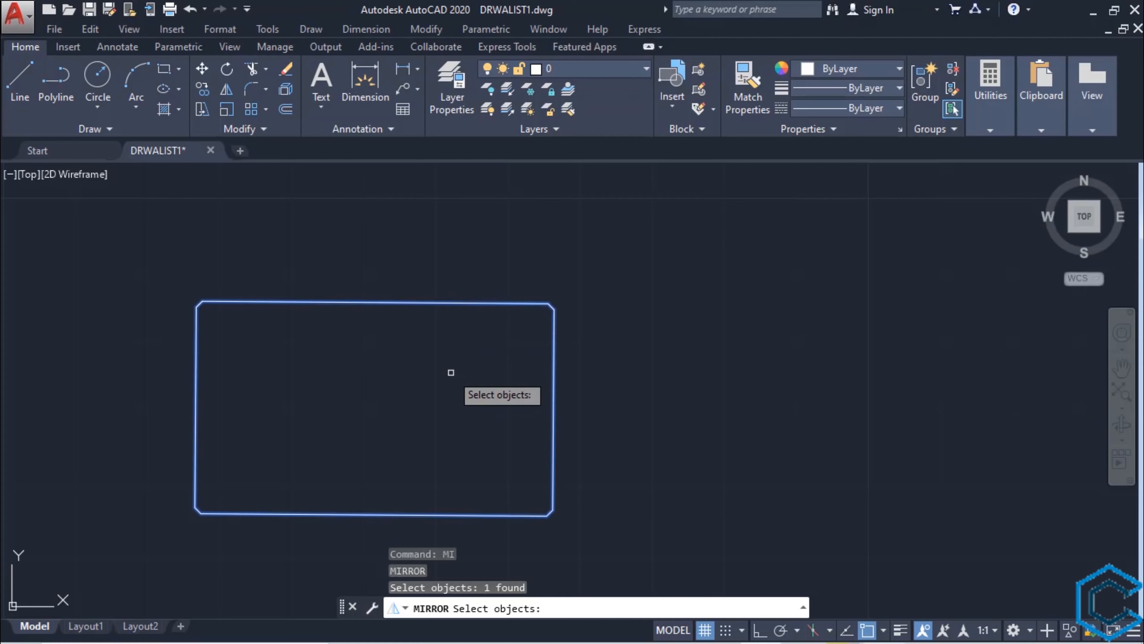
key(Return)
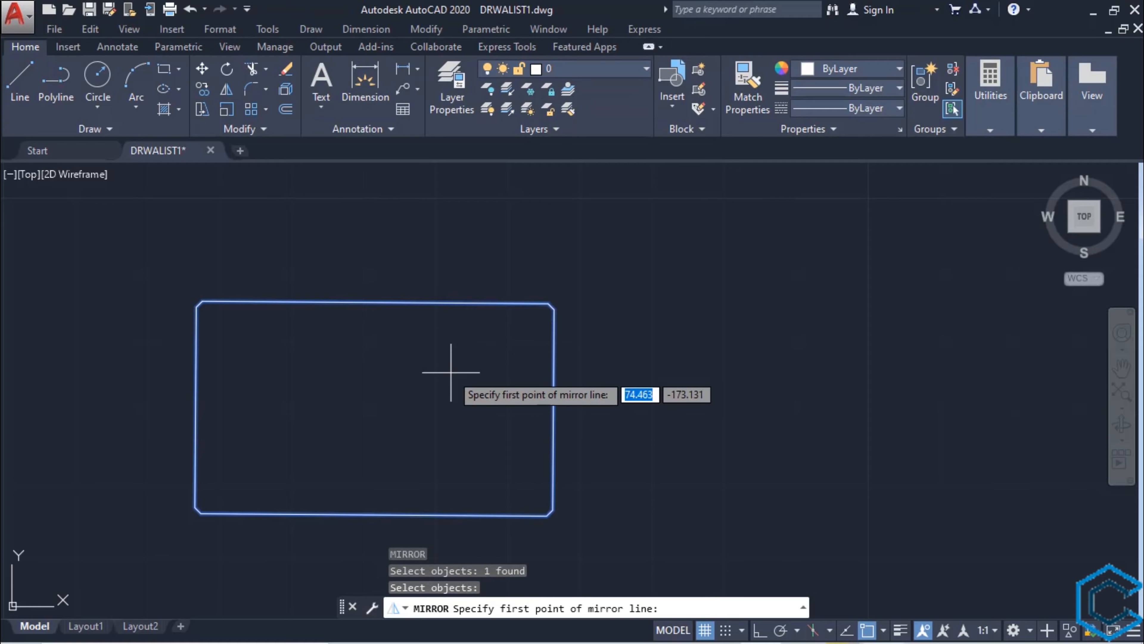
scroll(450, 368, down, 4)
middle_drag(448, 383, 519, 492)
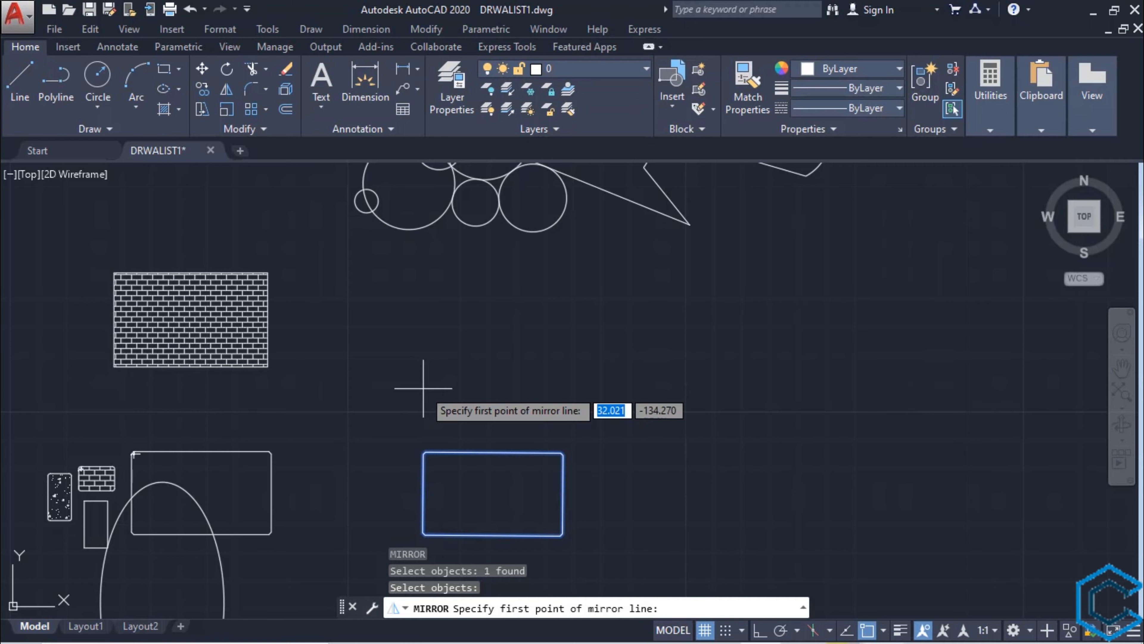
click(351, 411)
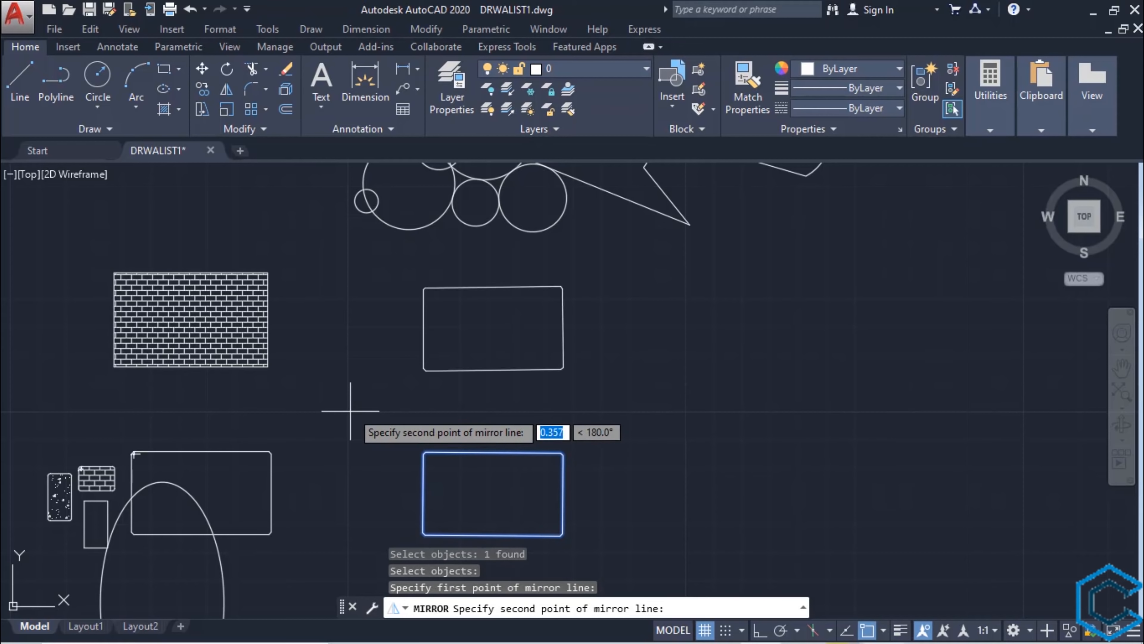
click(626, 413)
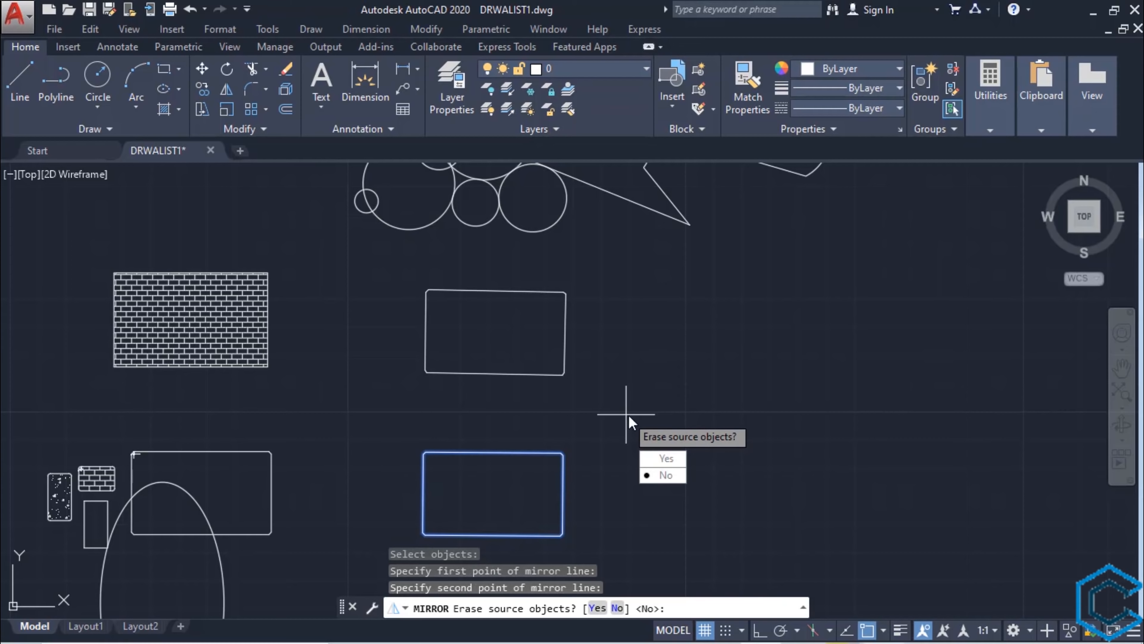
click(658, 462)
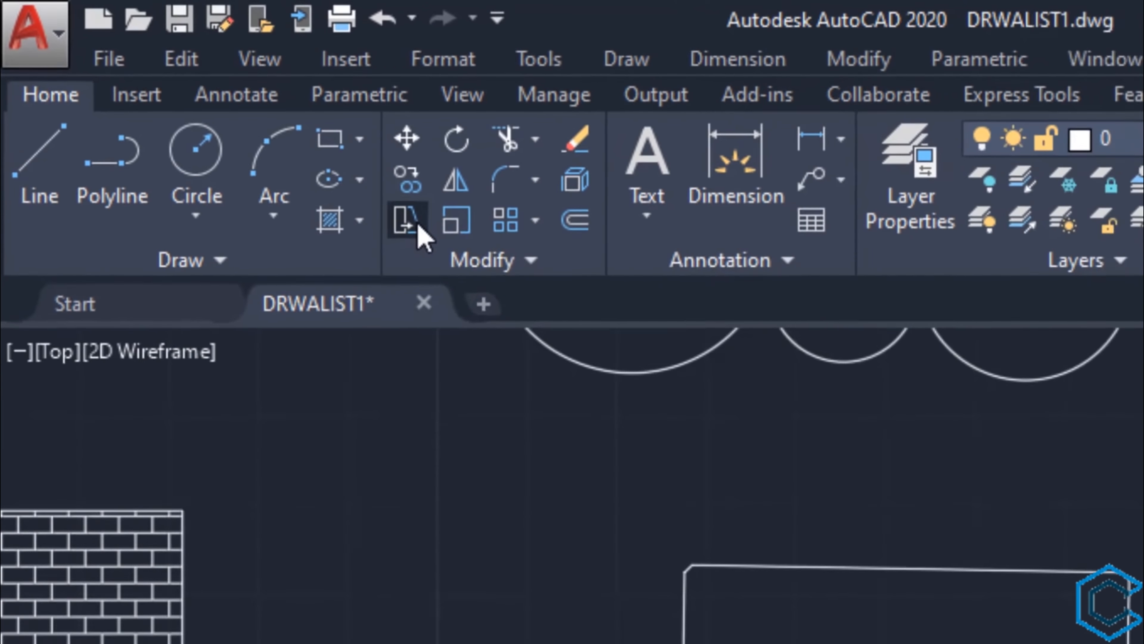
click(513, 280)
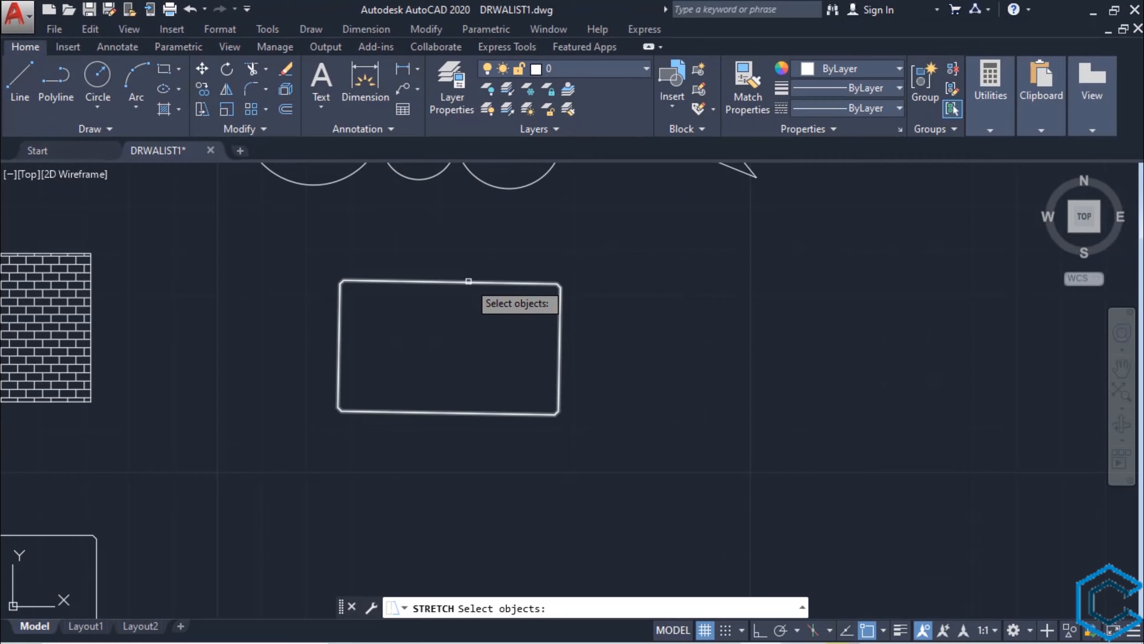
click(469, 281)
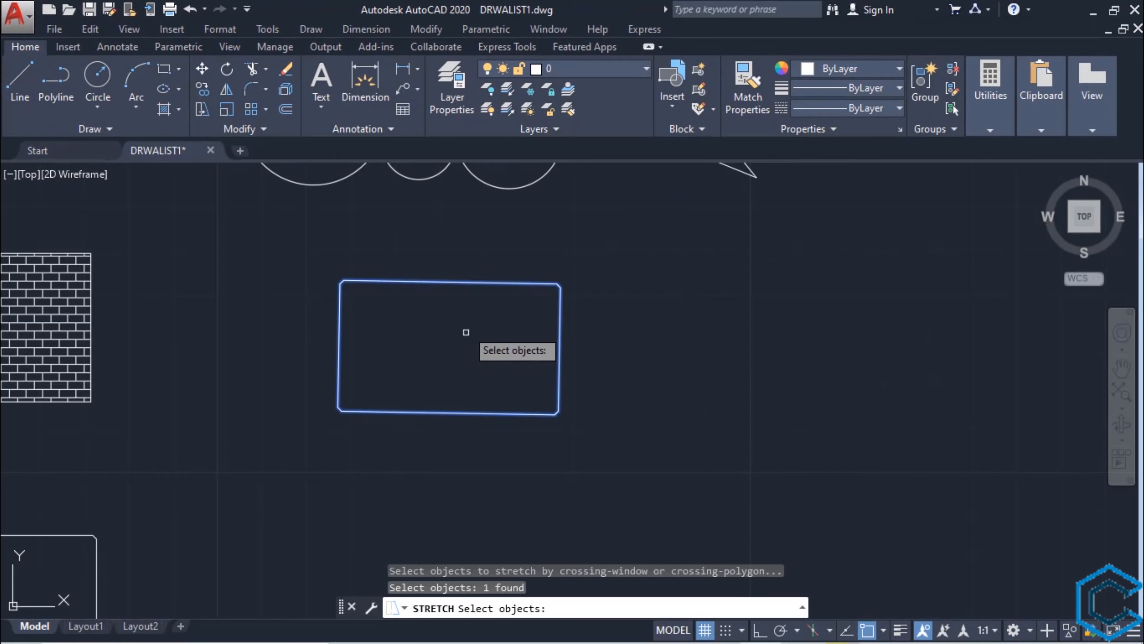
key(Return)
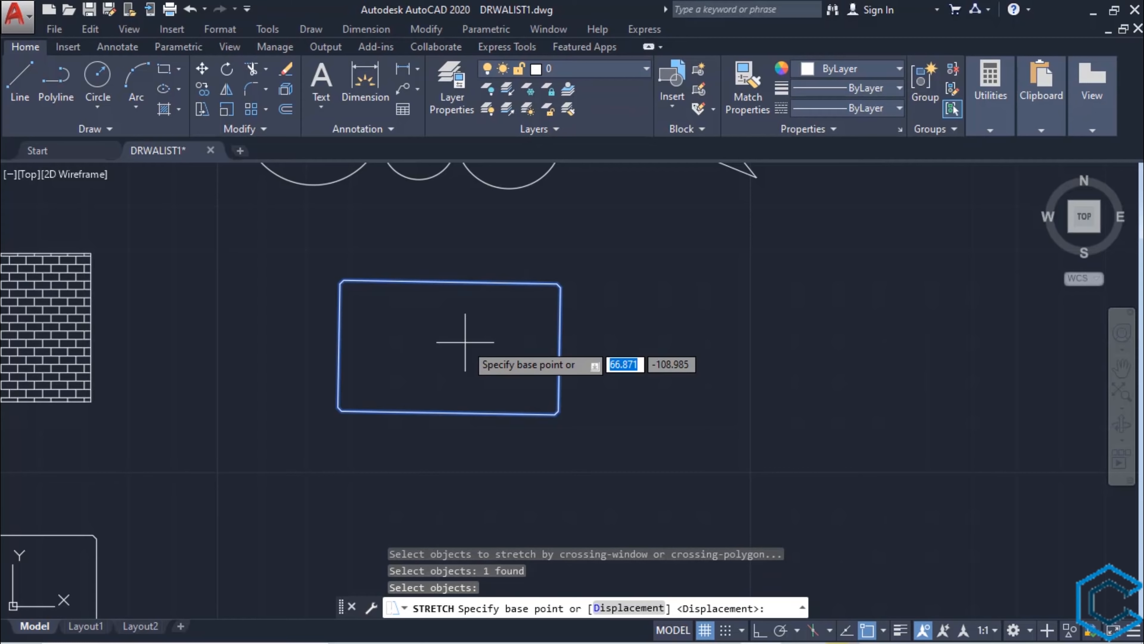
click(397, 461)
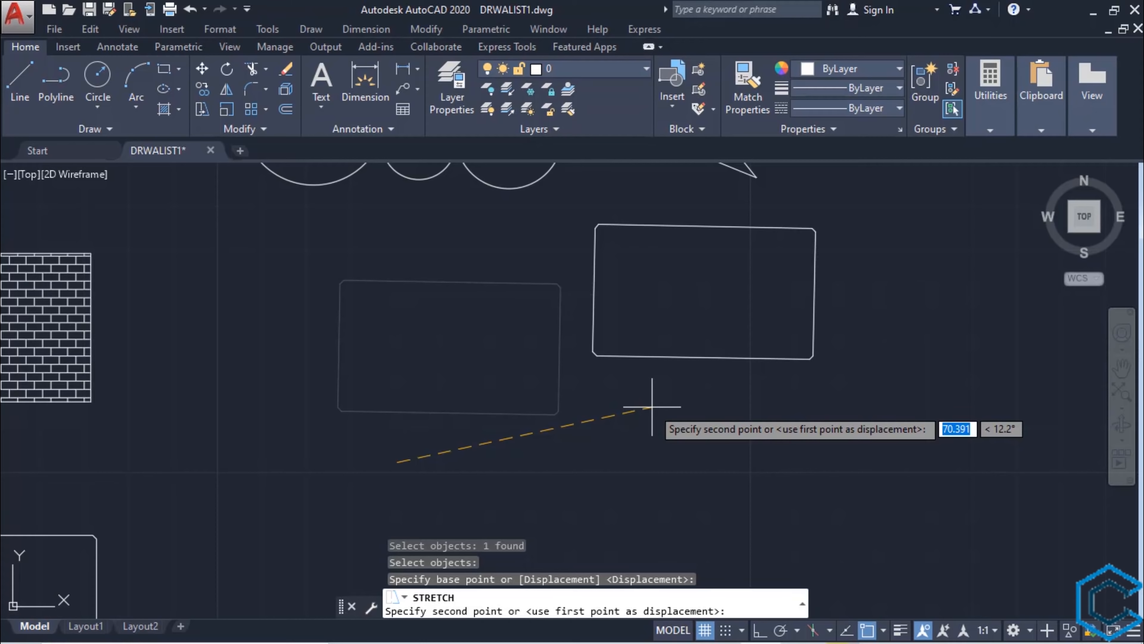
key(Escape)
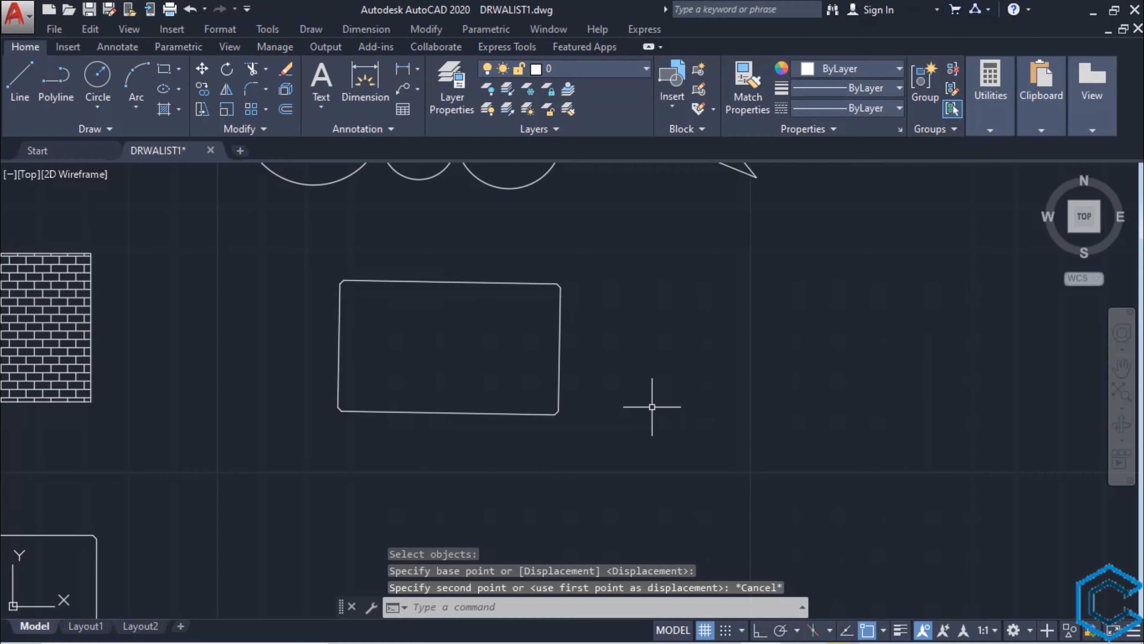
Step: Stretch the upper-right corner of the chamfered rectangle below the circles far to the right and slightly upward
text(S)
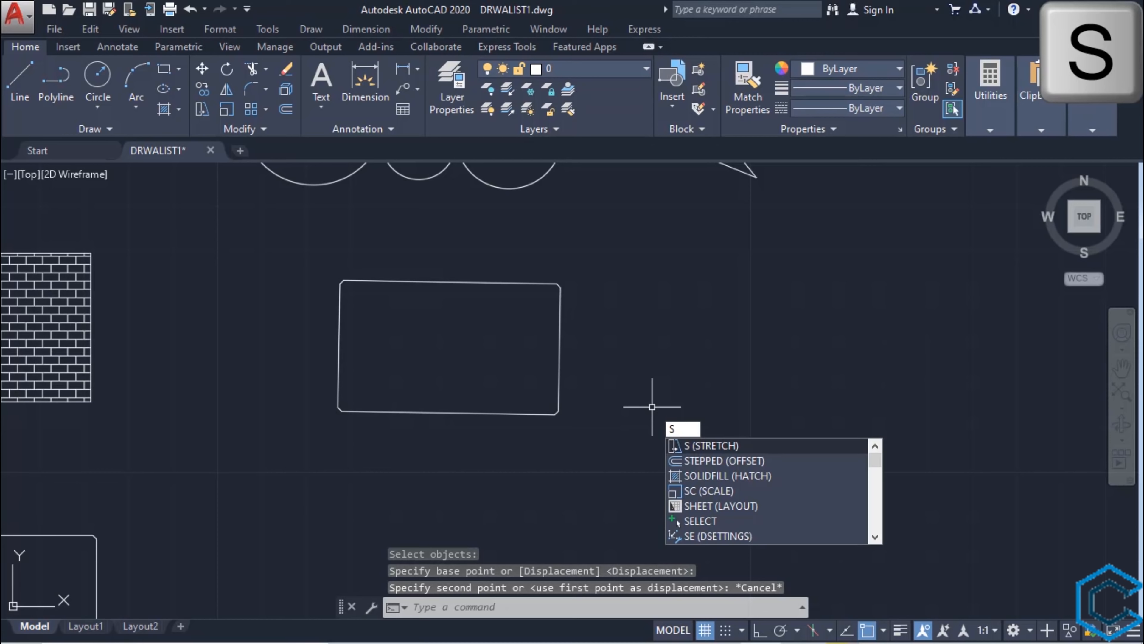
key(Return)
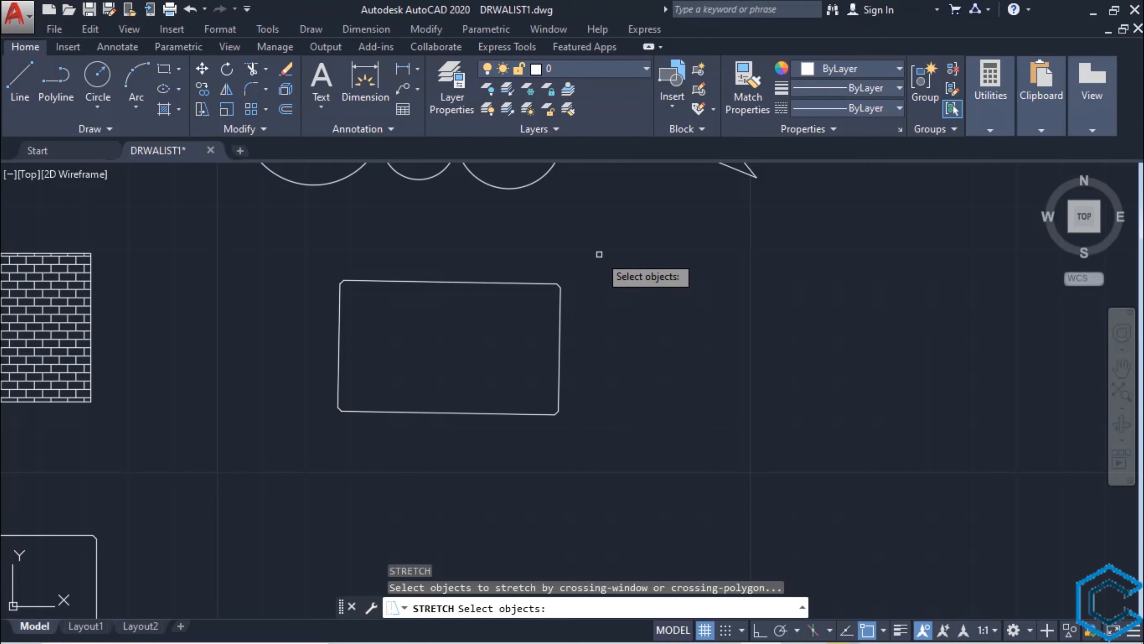
click(603, 245)
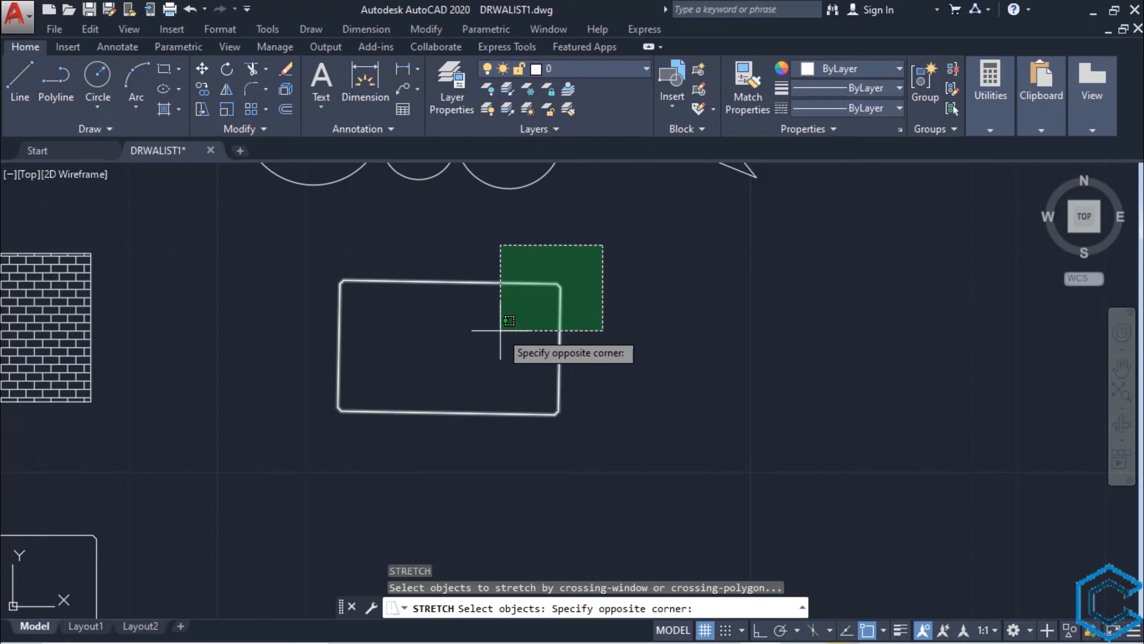
click(490, 343)
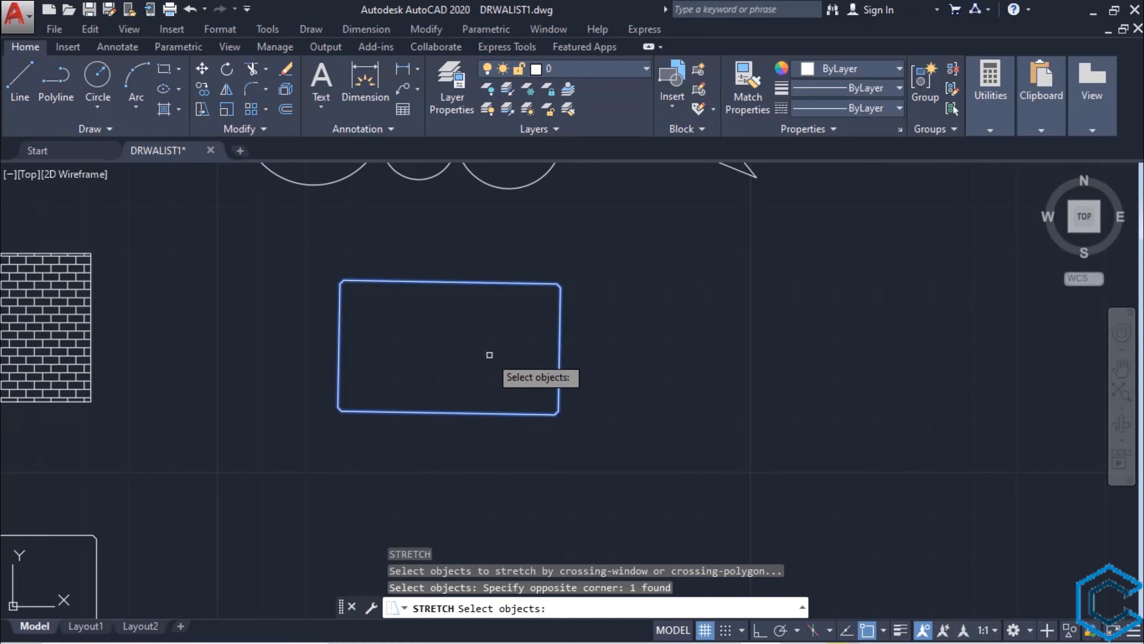
key(Return)
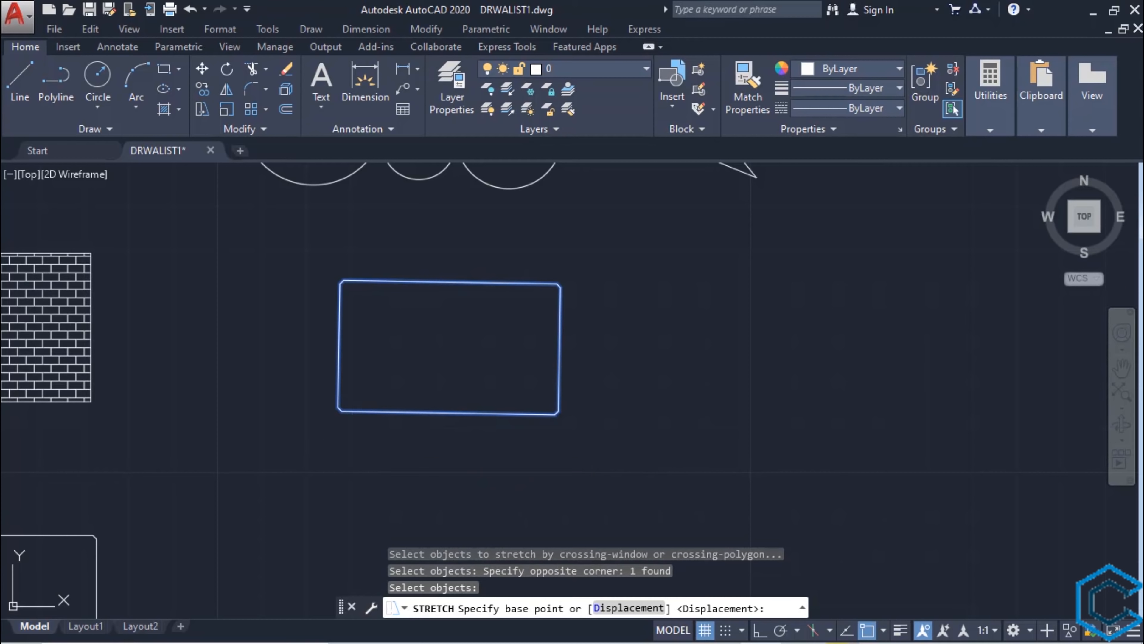
click(353, 440)
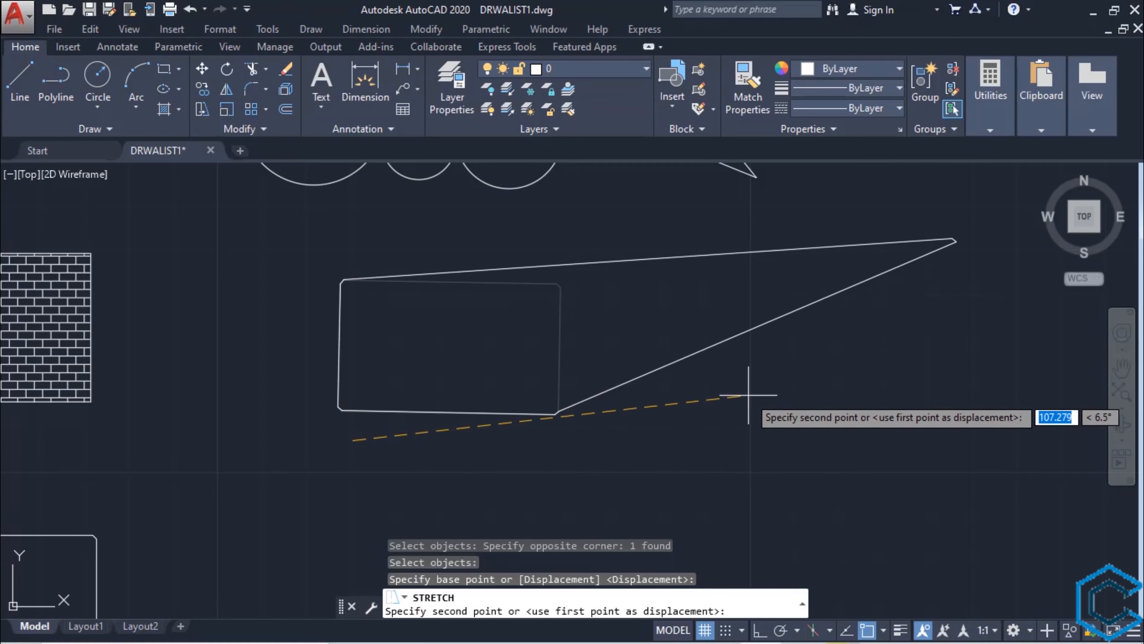
click(756, 388)
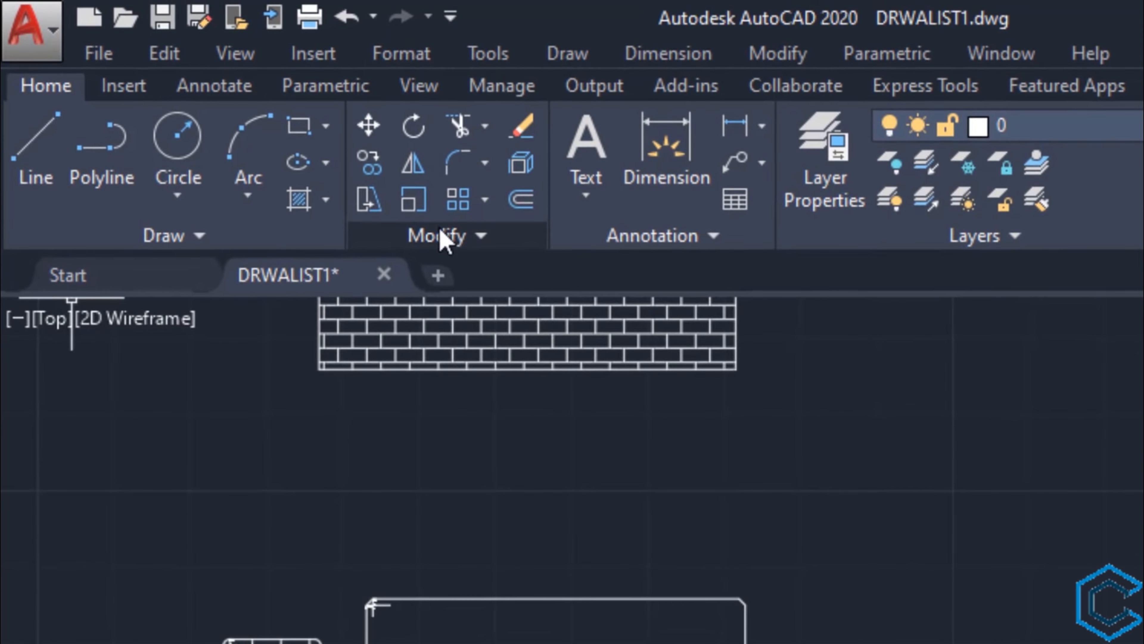
Step: Scale the chamfered rectangle overlapping the ellipse from the midpoint of its lower-left chamfer, enlarging it freehand to more than one and a half times its size
click(427, 210)
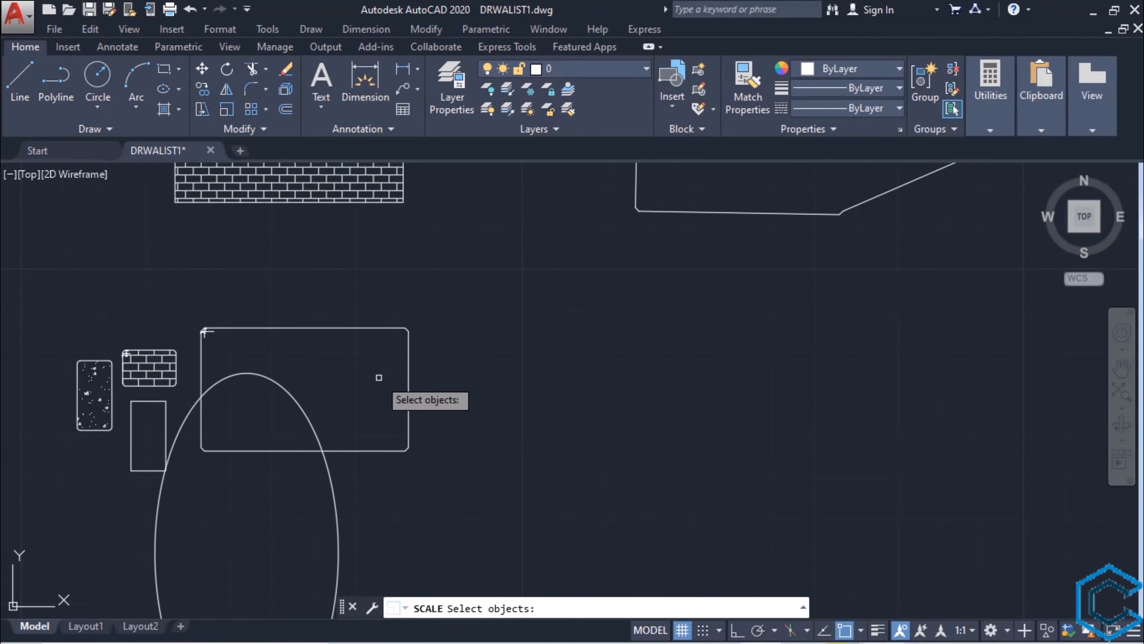
scroll(379, 378, up, 2)
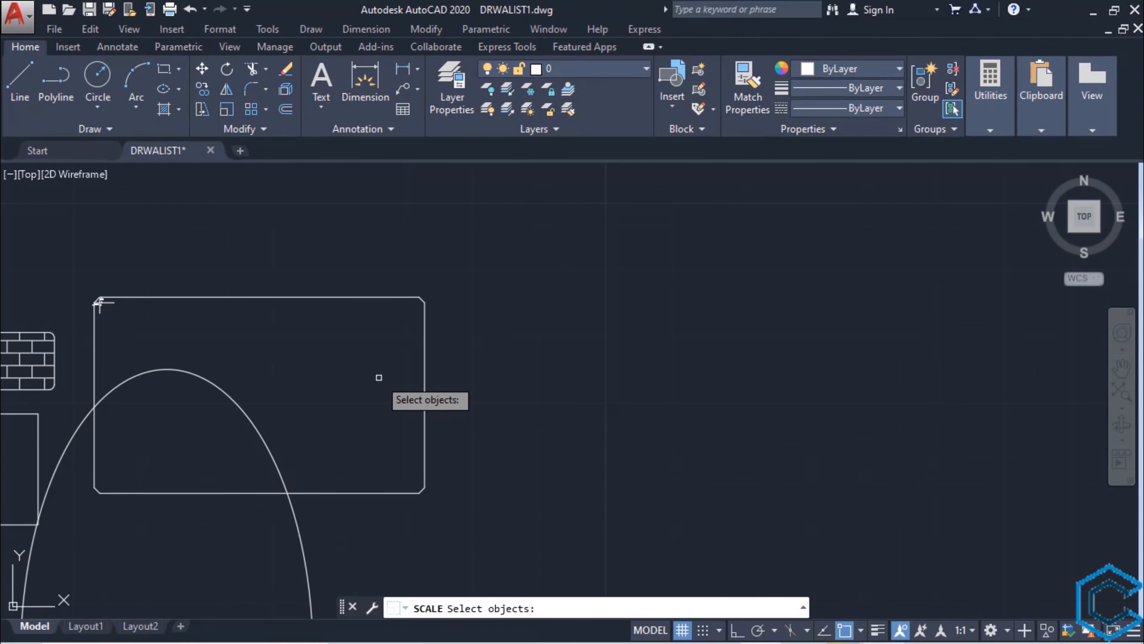
middle_drag(379, 377, 482, 361)
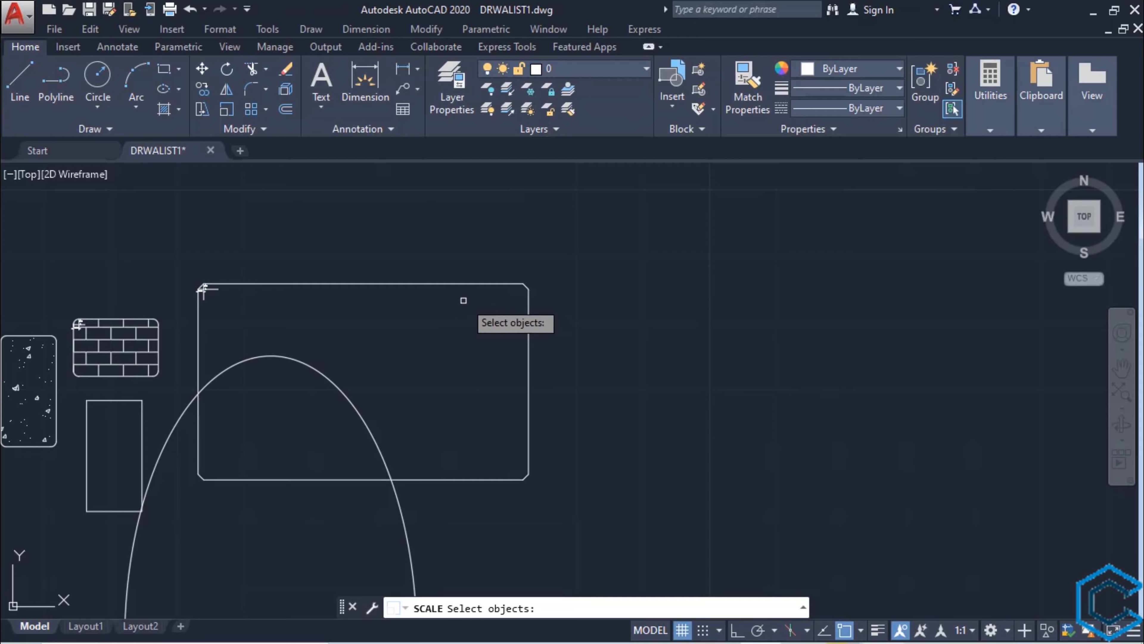
click(449, 283)
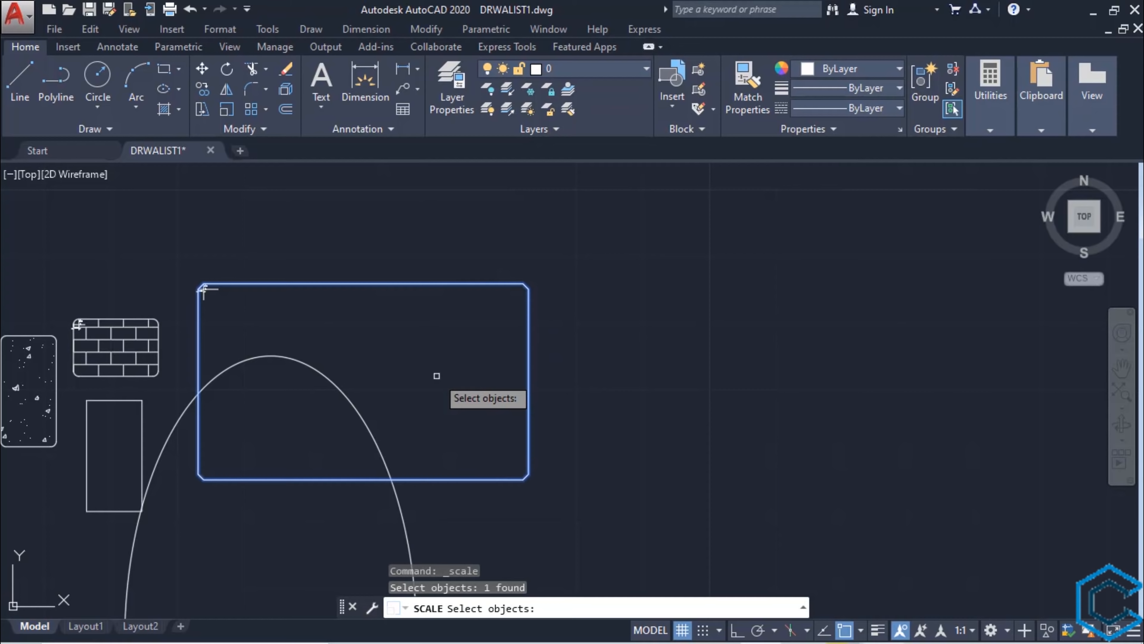
key(Return)
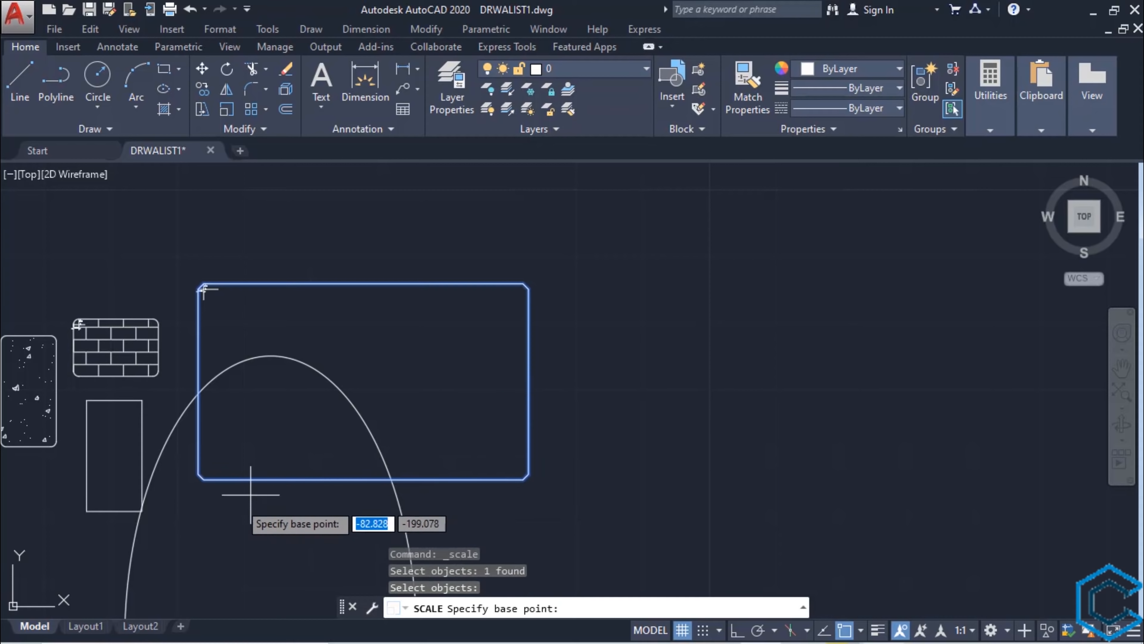
scroll(224, 505, up, 2)
scroll(224, 505, up, 3)
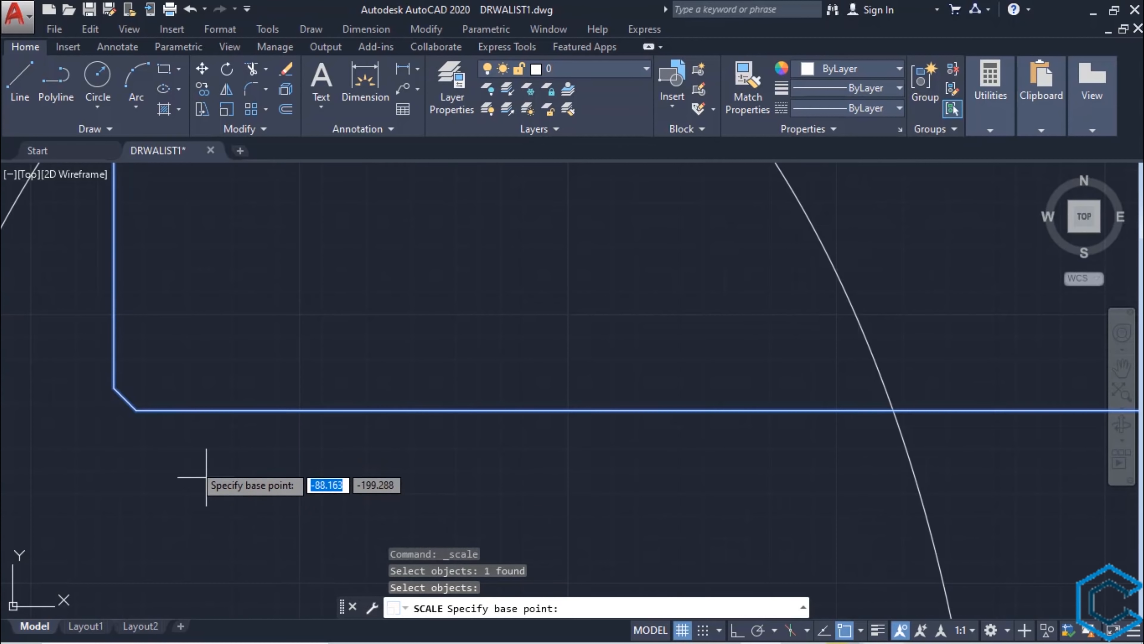
click(125, 399)
scroll(127, 398, down, 5)
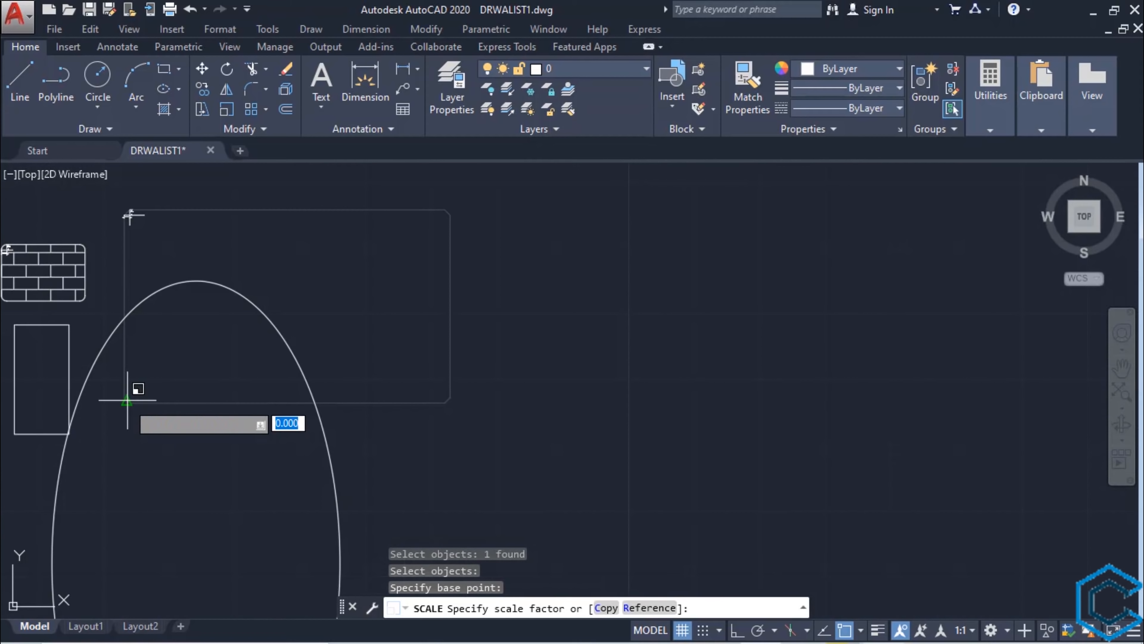
scroll(128, 400, down, 2)
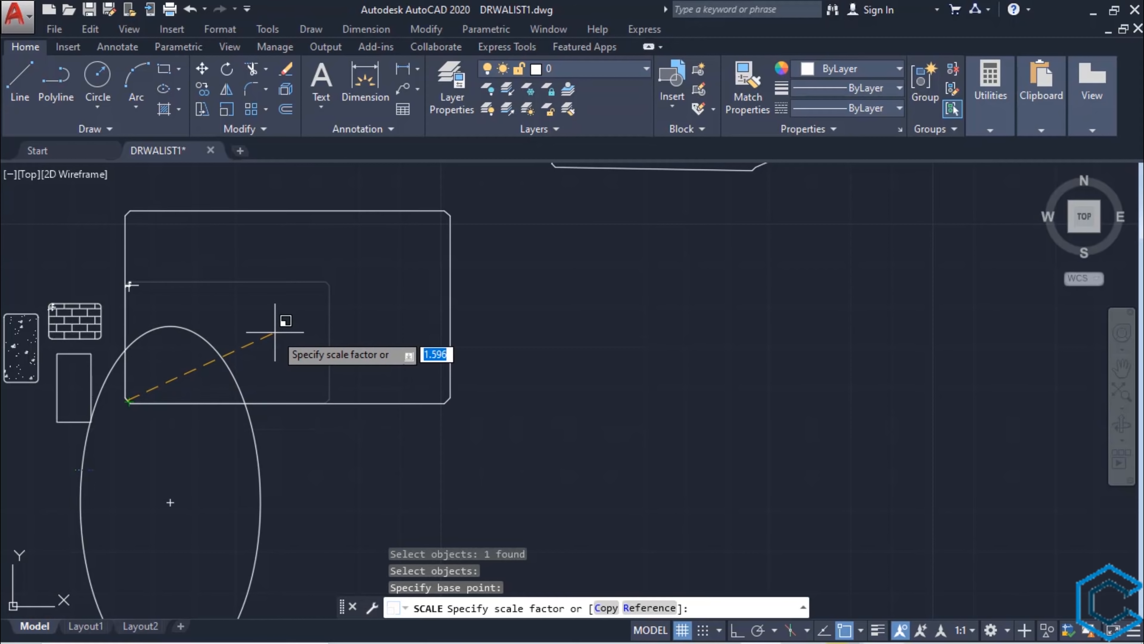
click(284, 329)
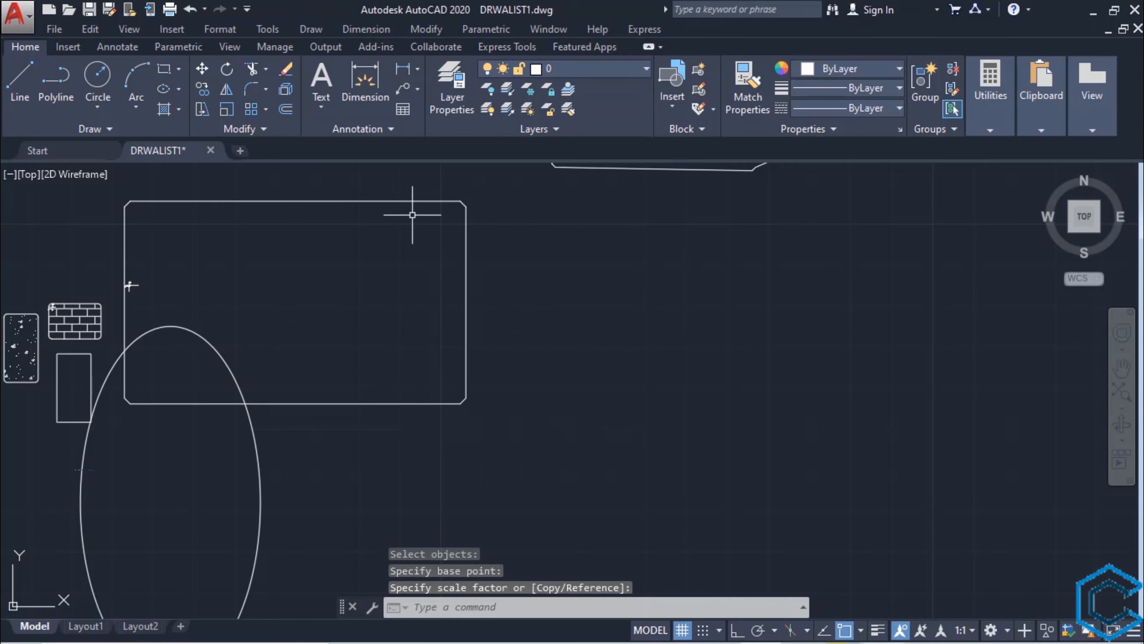
key(Escape)
key(Escape)
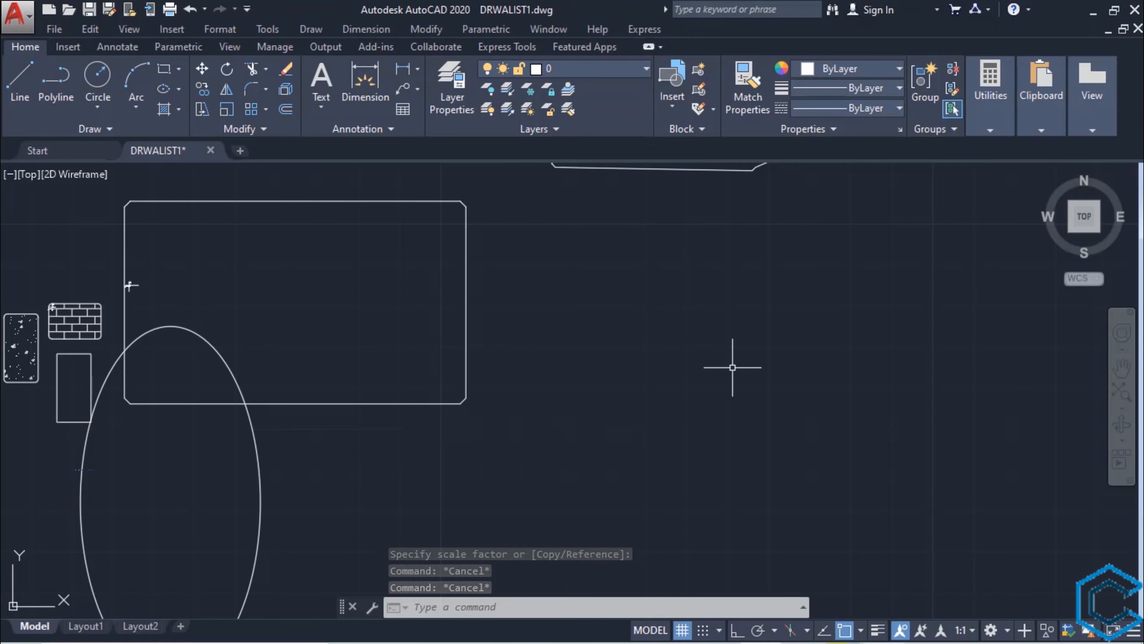
Step: Start another Scale operation with the enlarged chamfered rectangle as its object and finish the selection
text(SC)
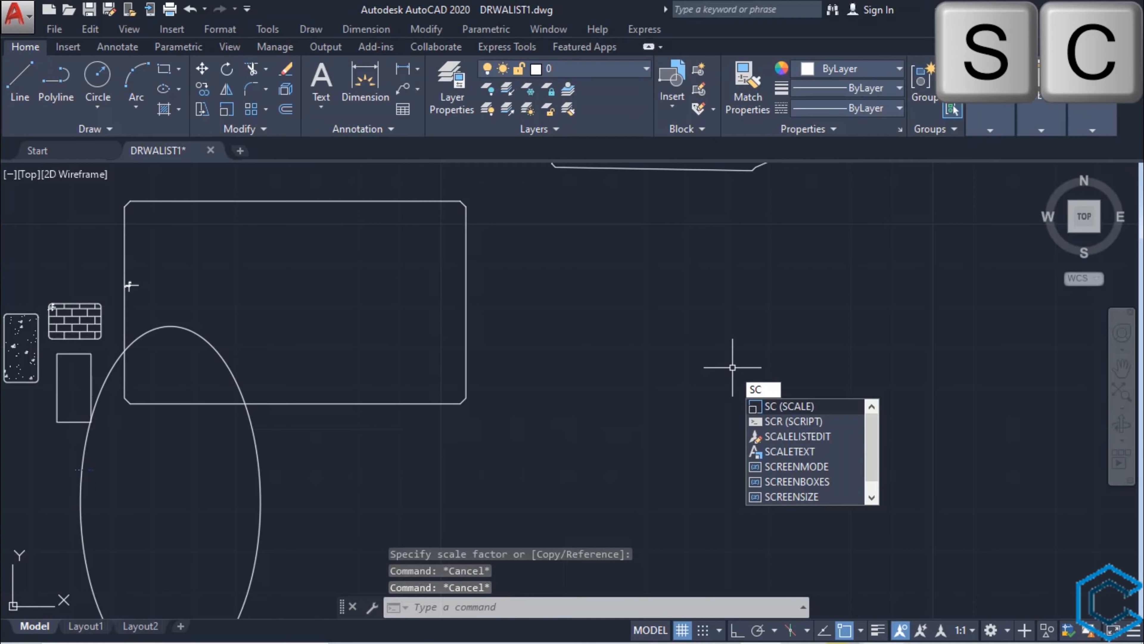
key(Return)
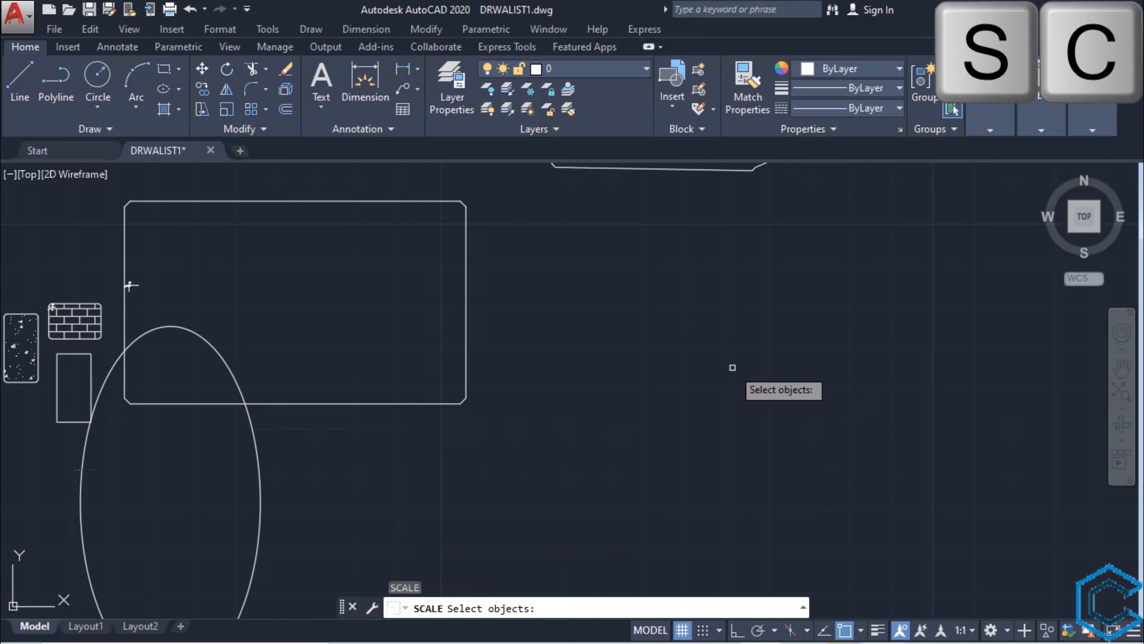
click(465, 242)
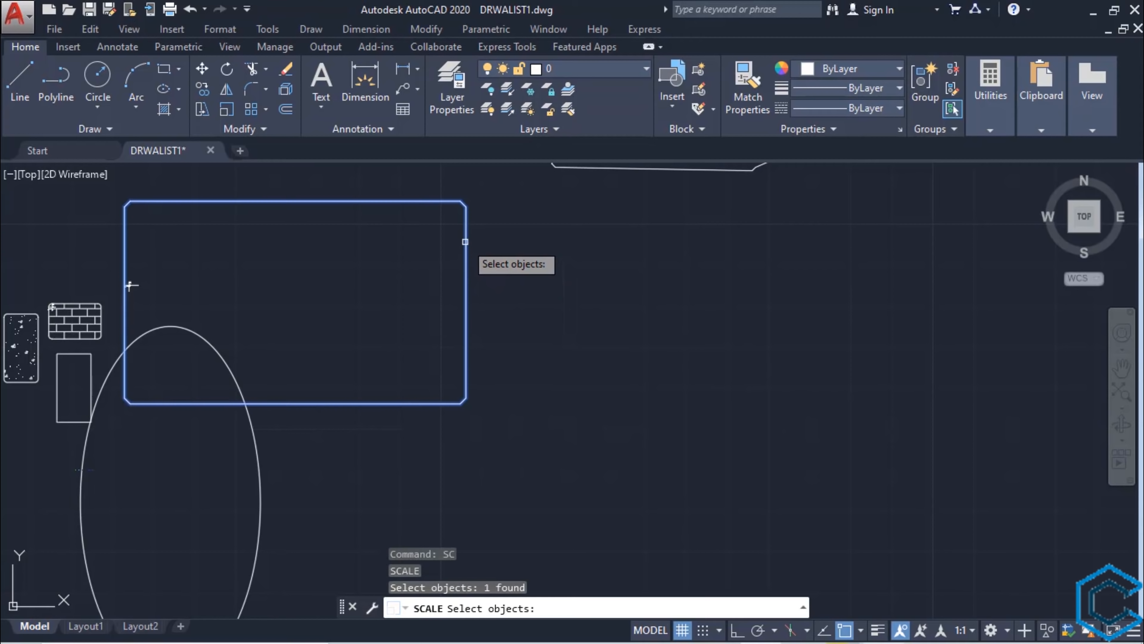
key(Return)
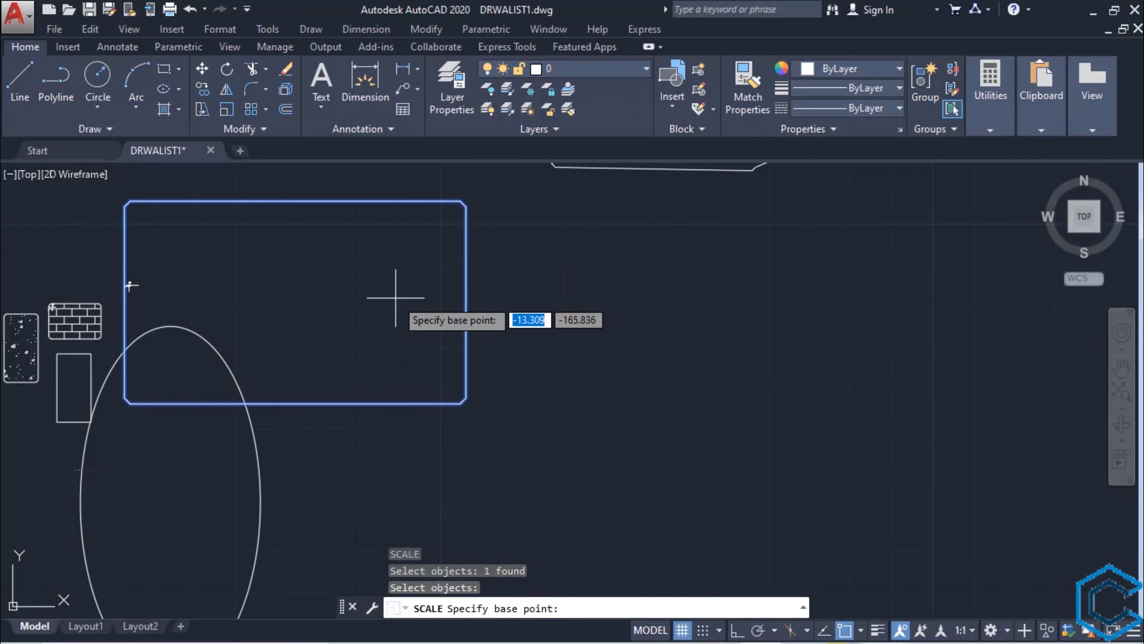
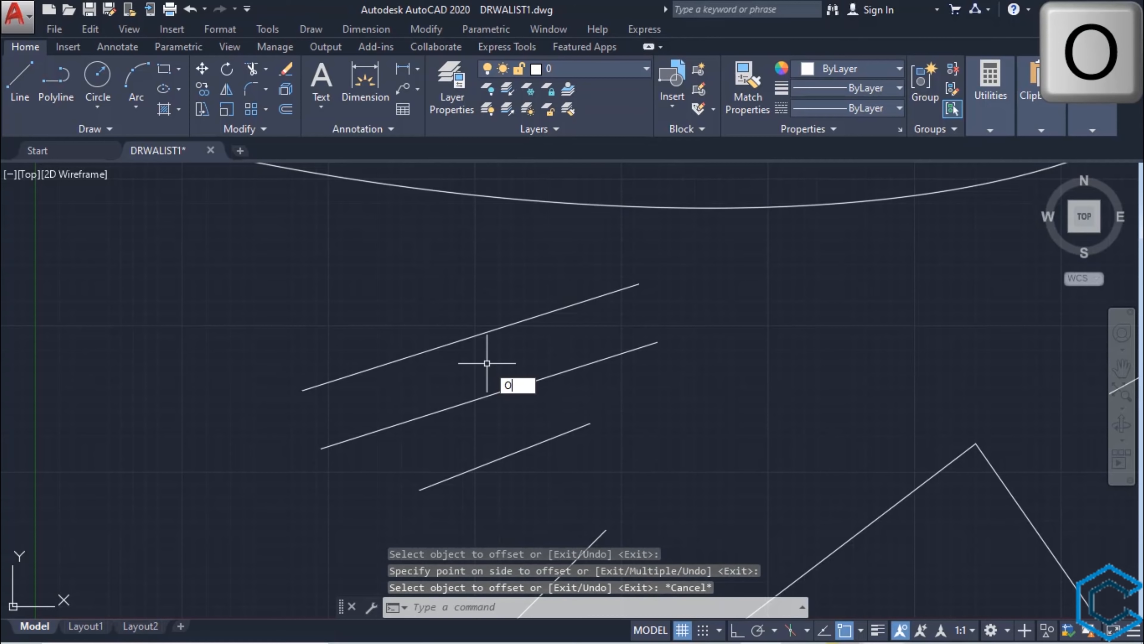
Step: Offset the uppermost of the three slanted lines with the Through option, passing through a point above the long horizontal line
key(Return)
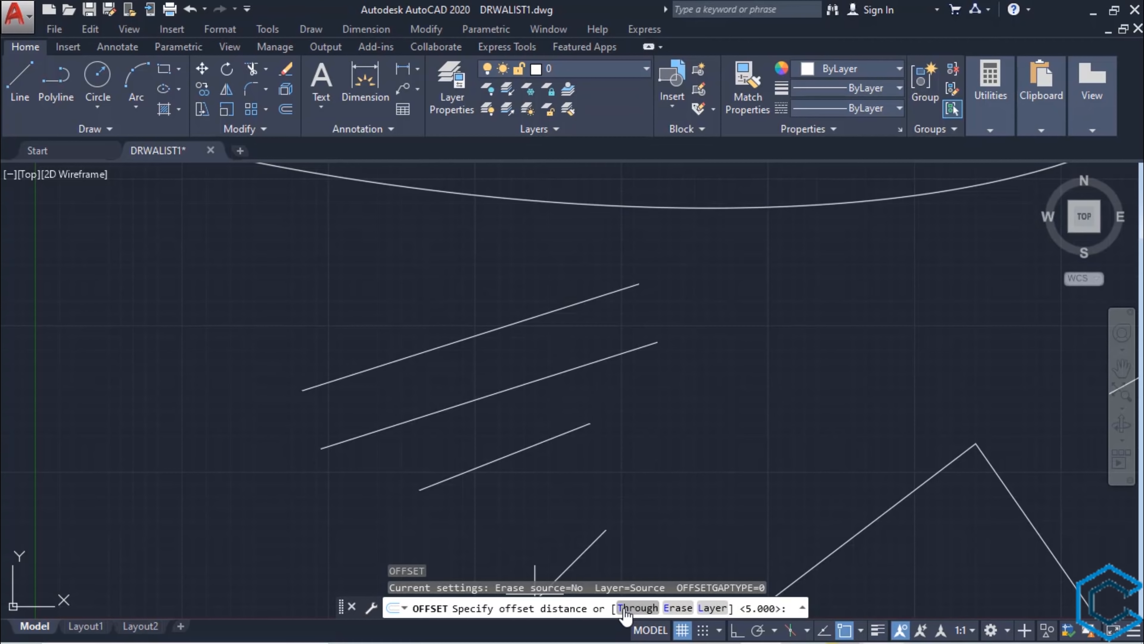
text(T)
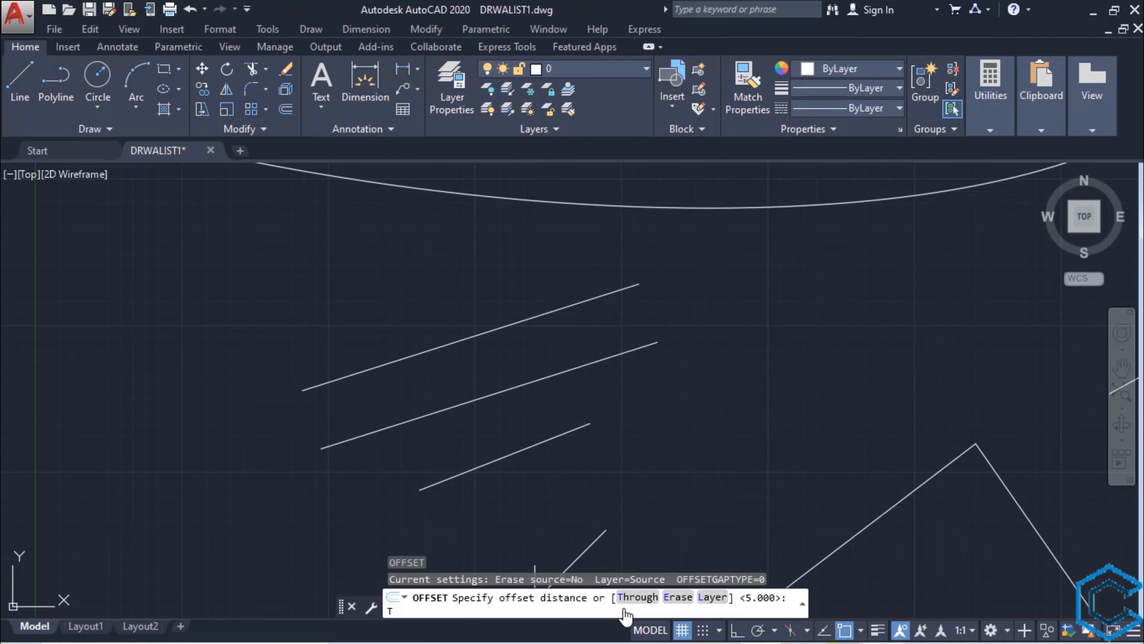
key(Return)
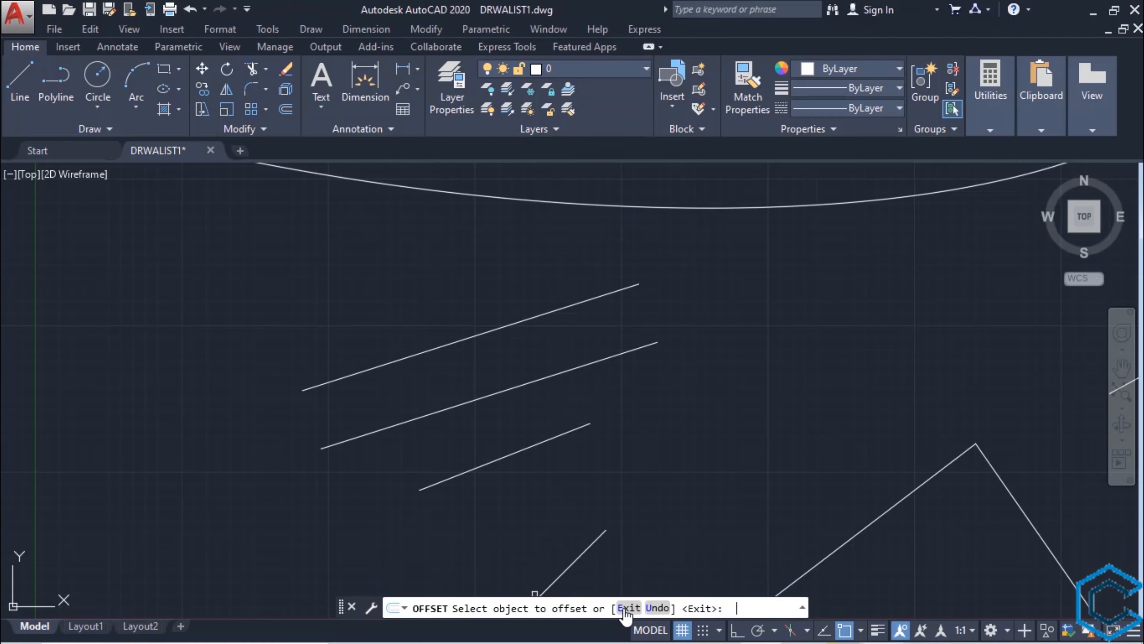
click(420, 352)
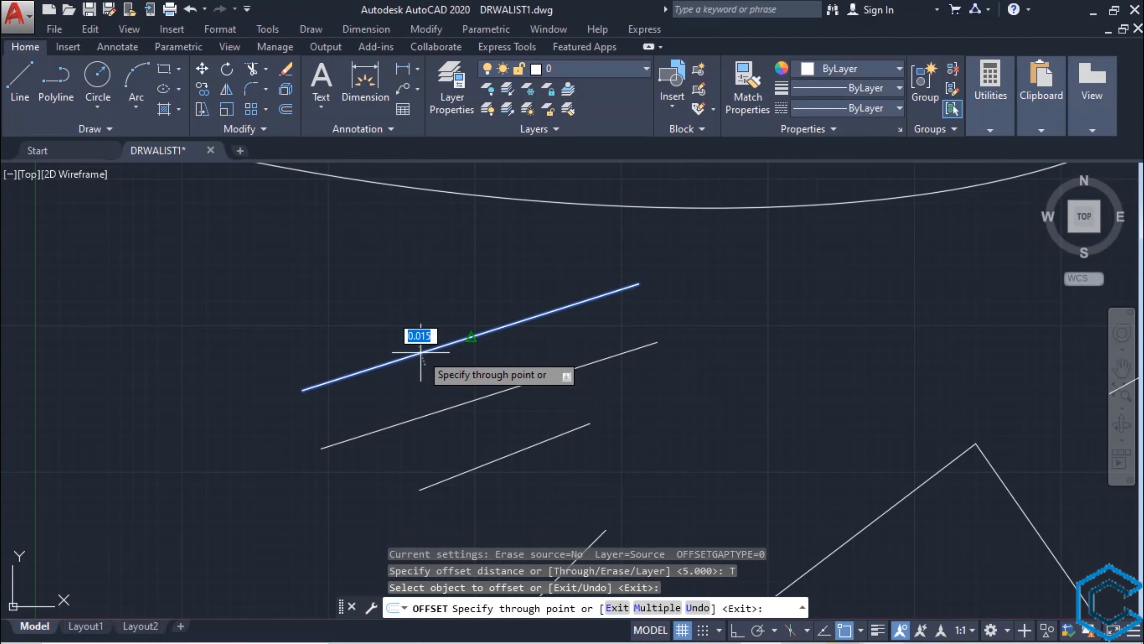
middle_drag(247, 285, 312, 391)
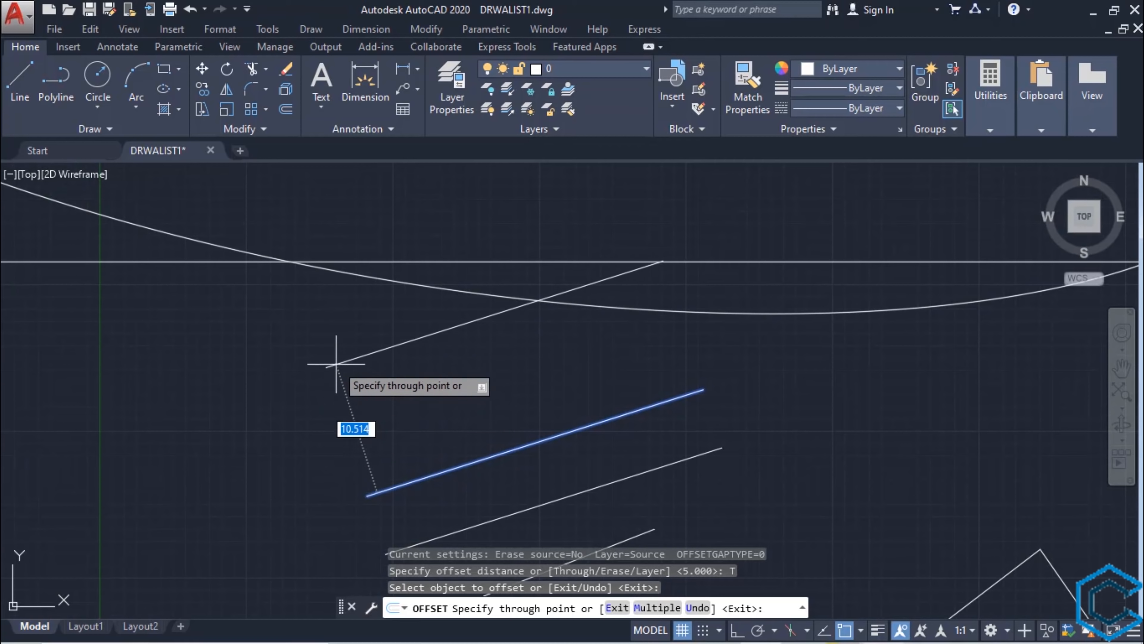
middle_drag(340, 316, 420, 411)
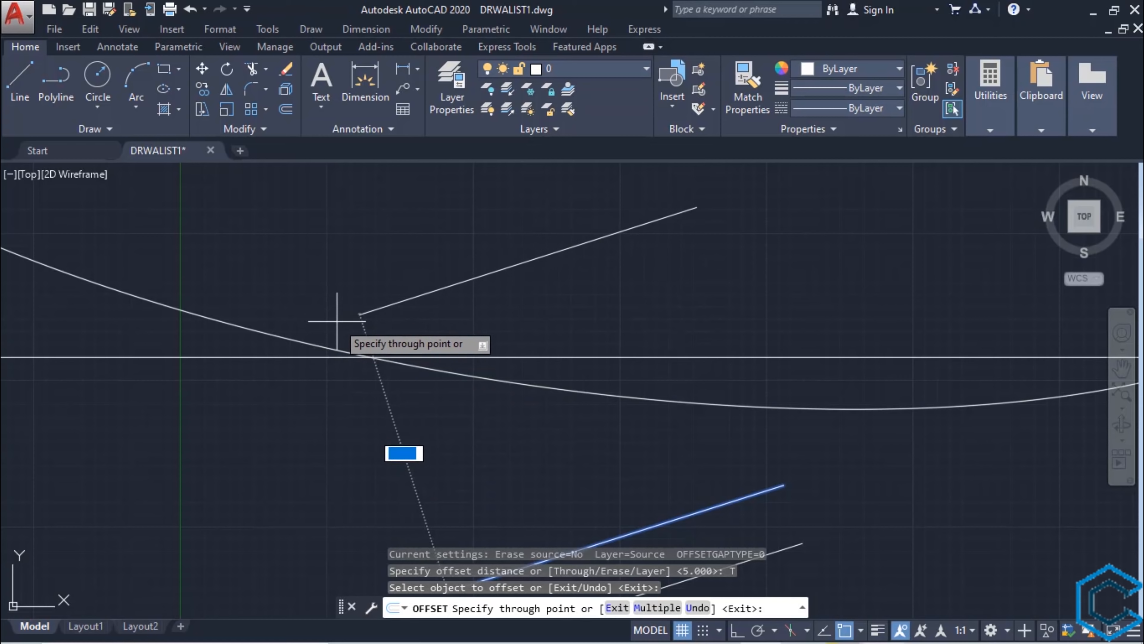
middle_drag(334, 327, 460, 341)
click(473, 306)
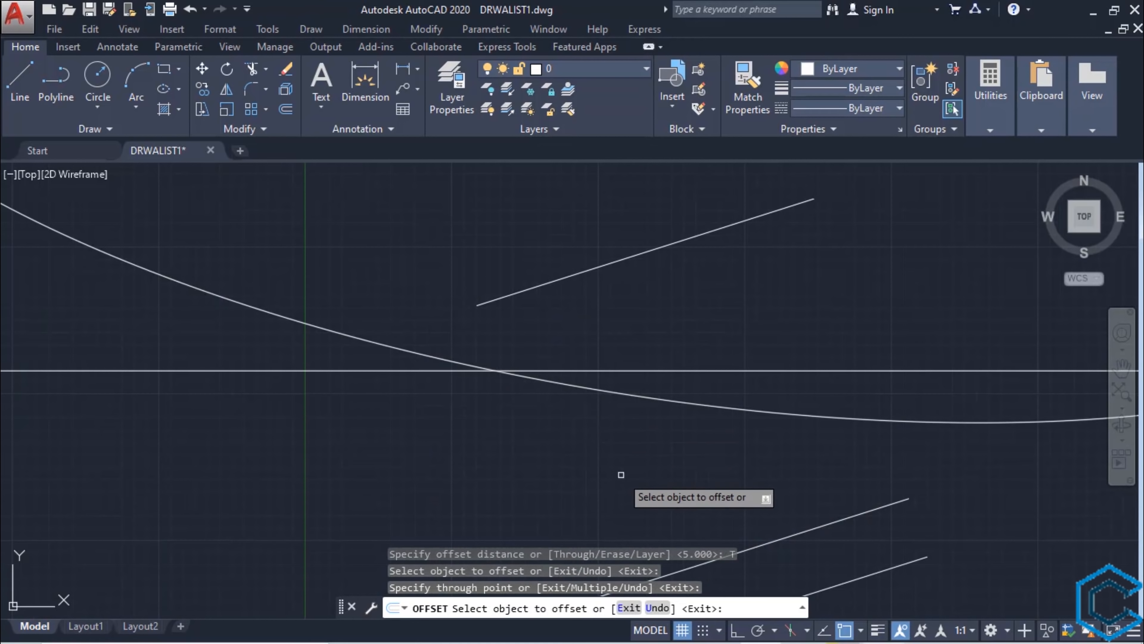
Step: Offset the same slanted source line upward by 10 and end the Offset command
middle_drag(620, 473, 476, 394)
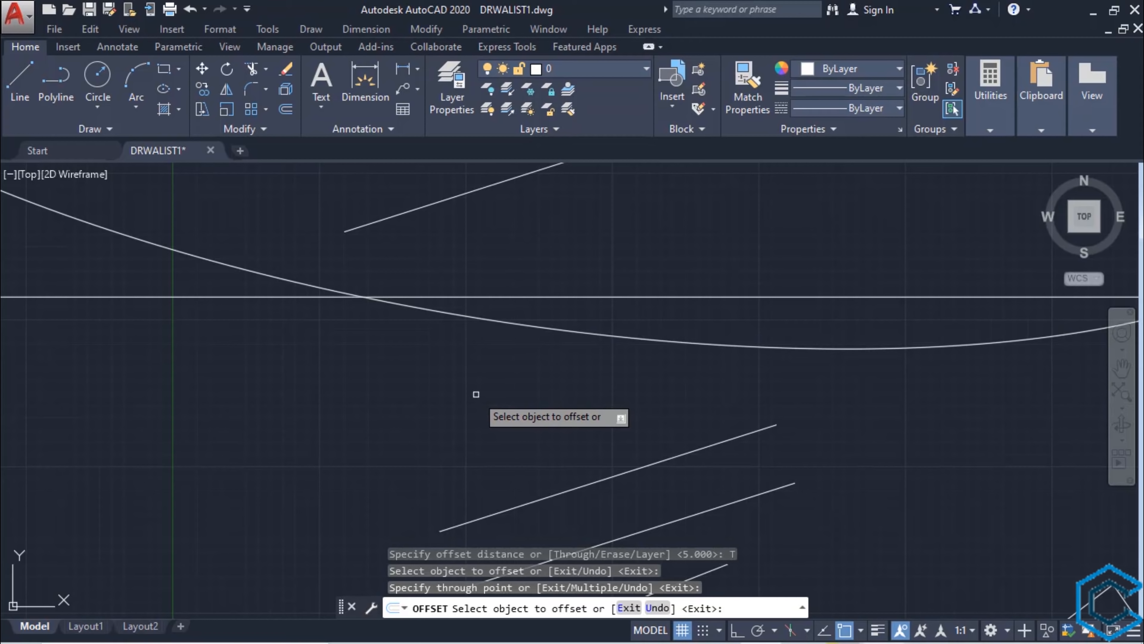
middle_drag(504, 462, 478, 378)
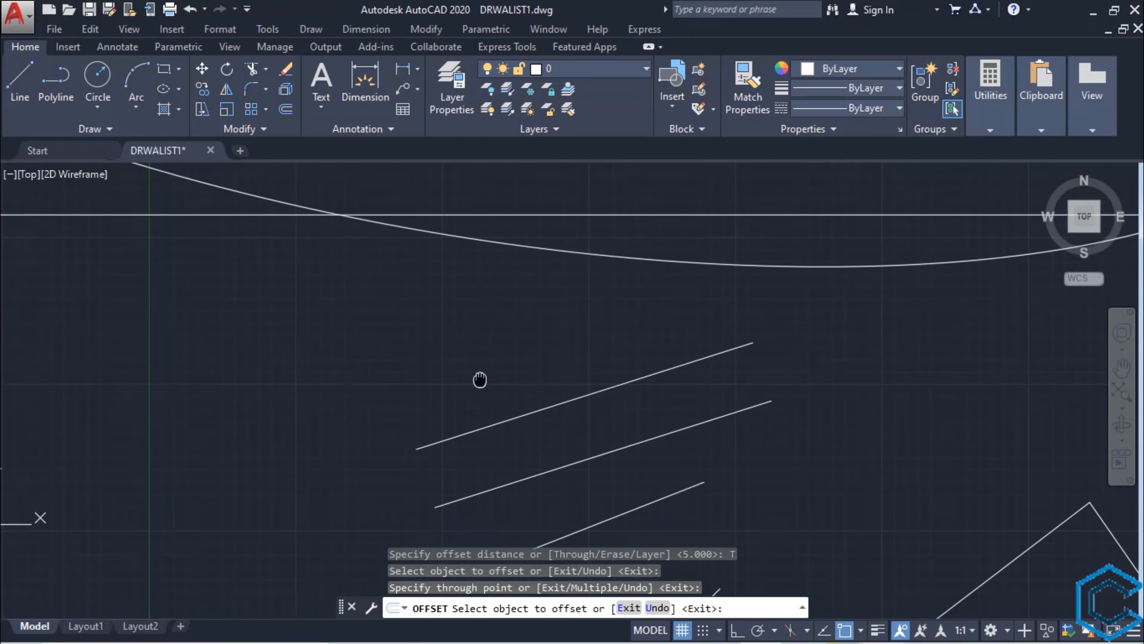
click(493, 424)
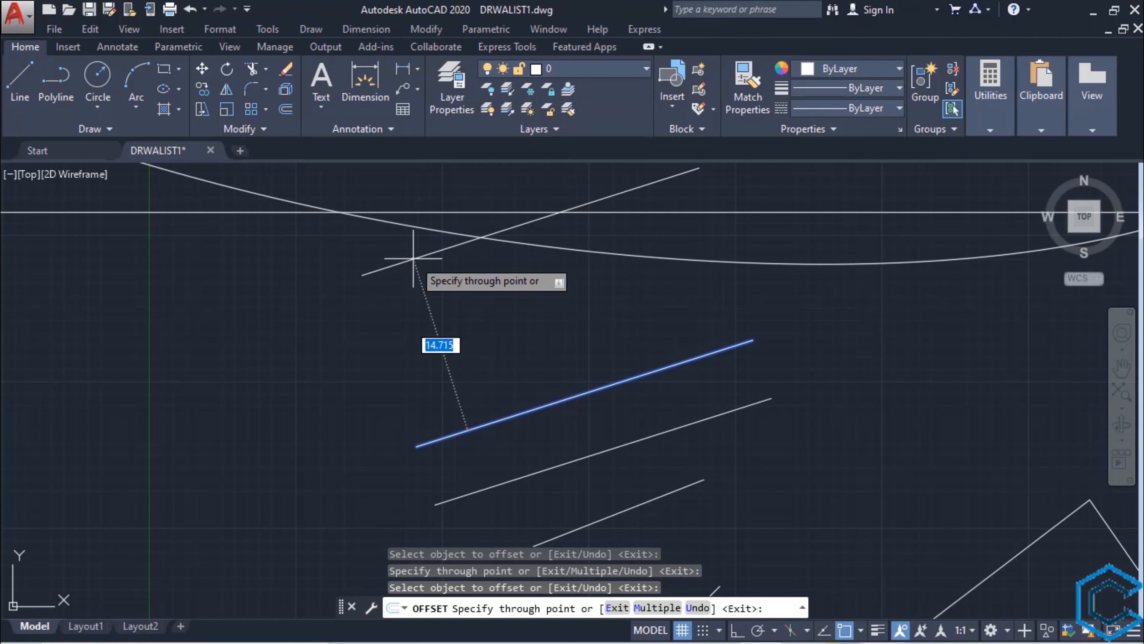
text(10)
key(Return)
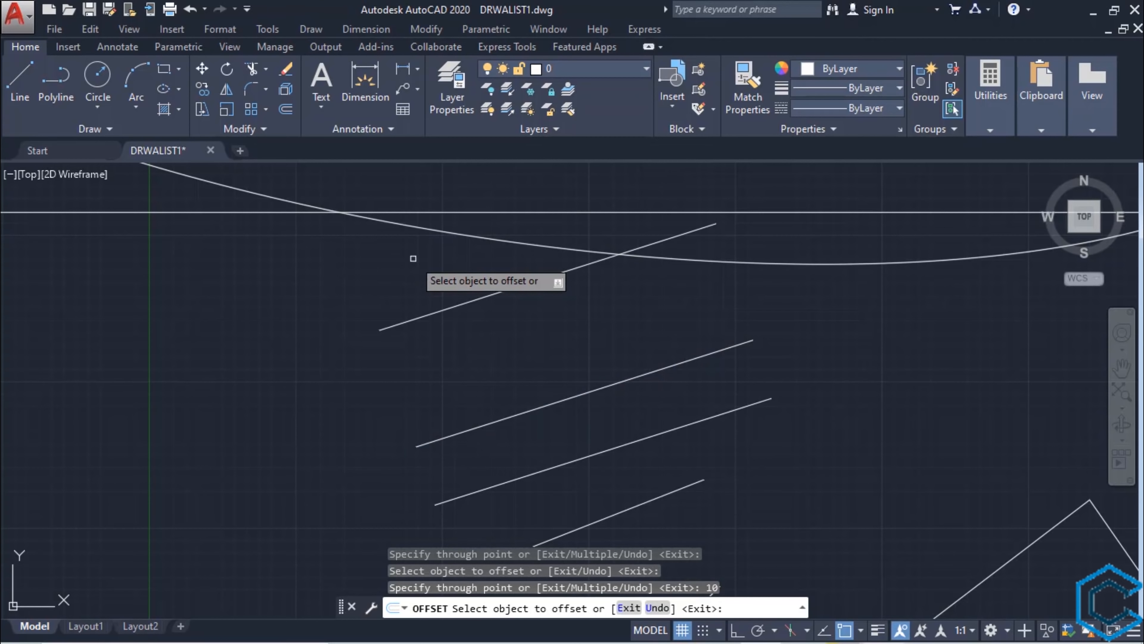
key(Escape)
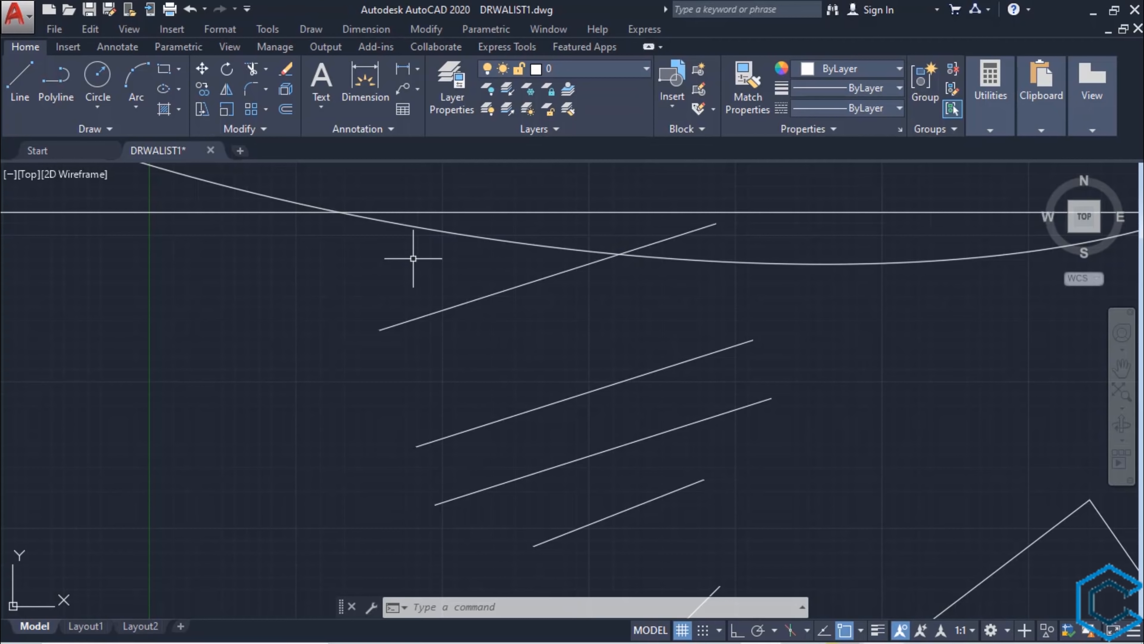
Step: Start the Offset command and set it to erase the source object after offsetting
text(o)
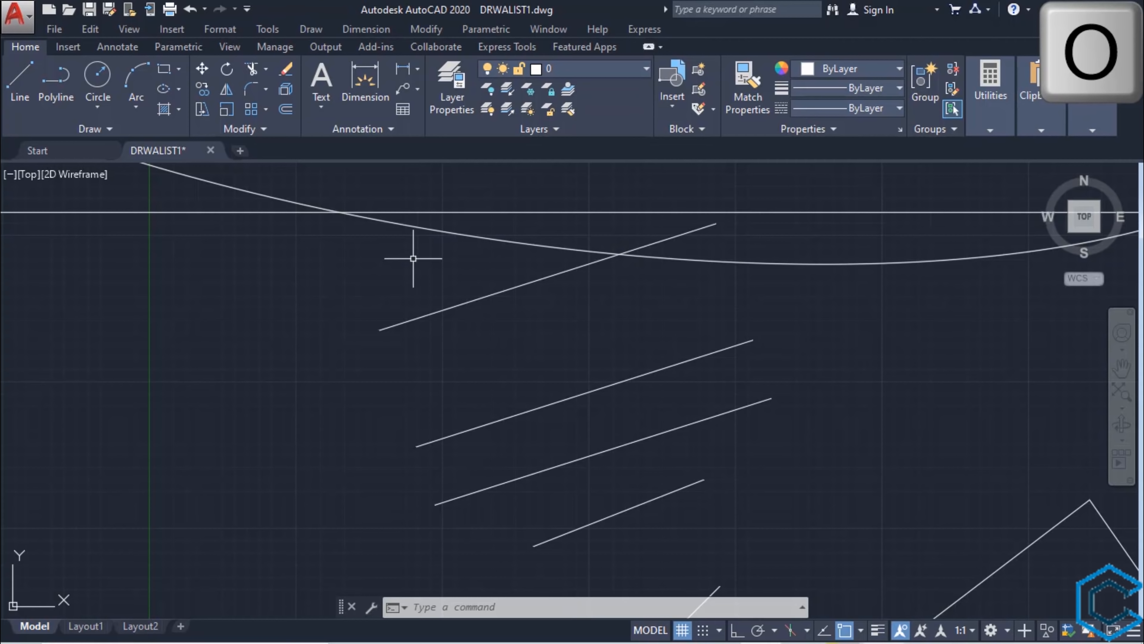
text(o)
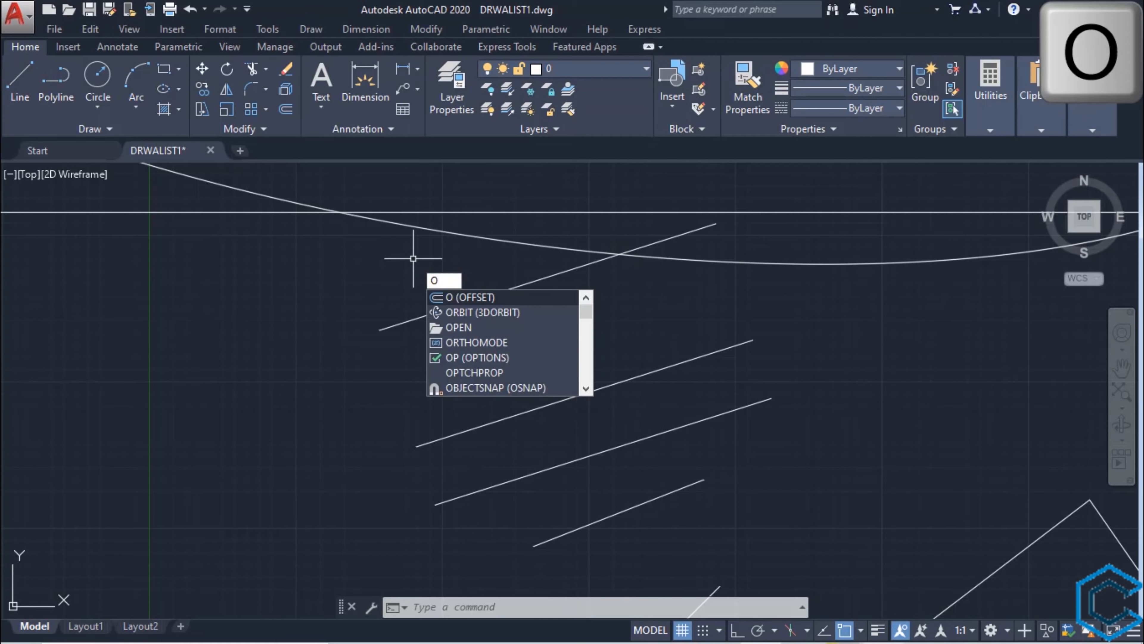
key(Return)
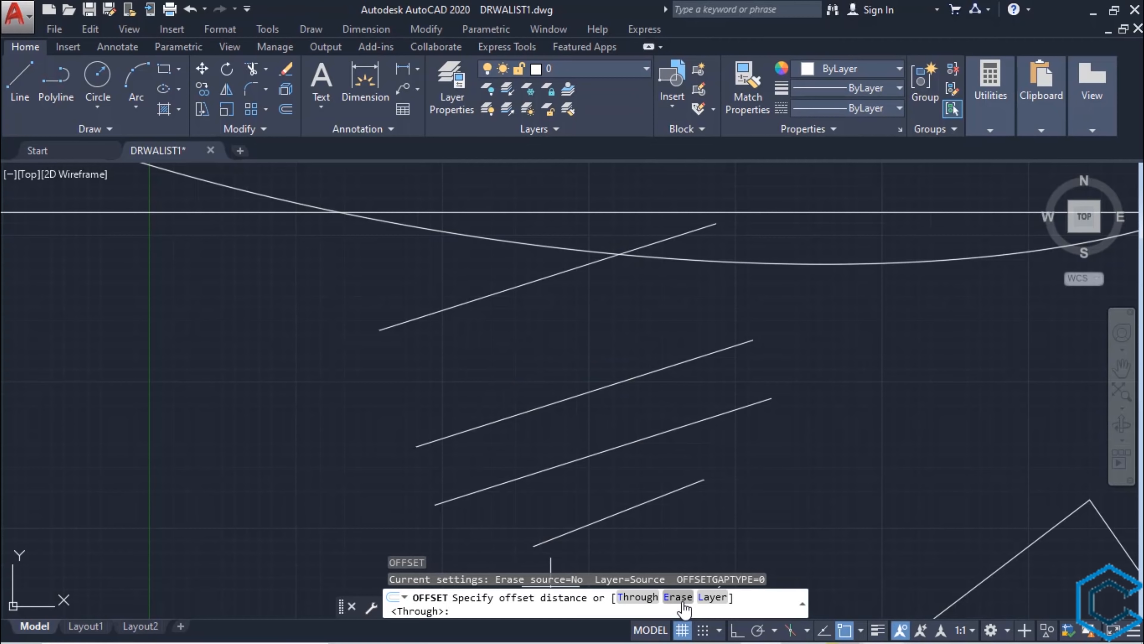
text(E)
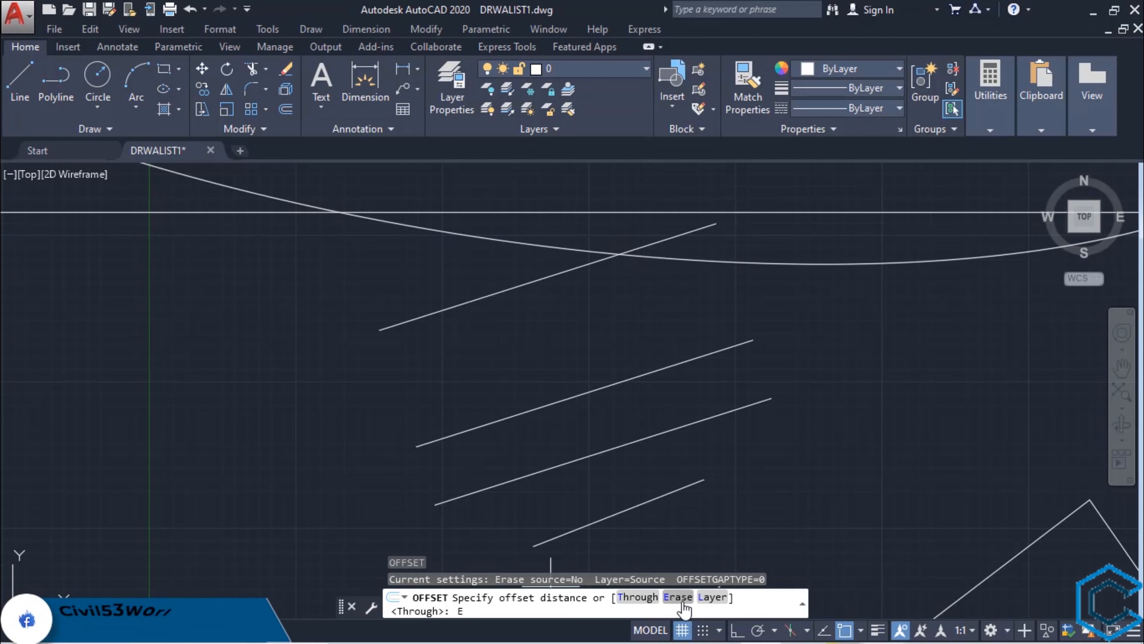
key(Return)
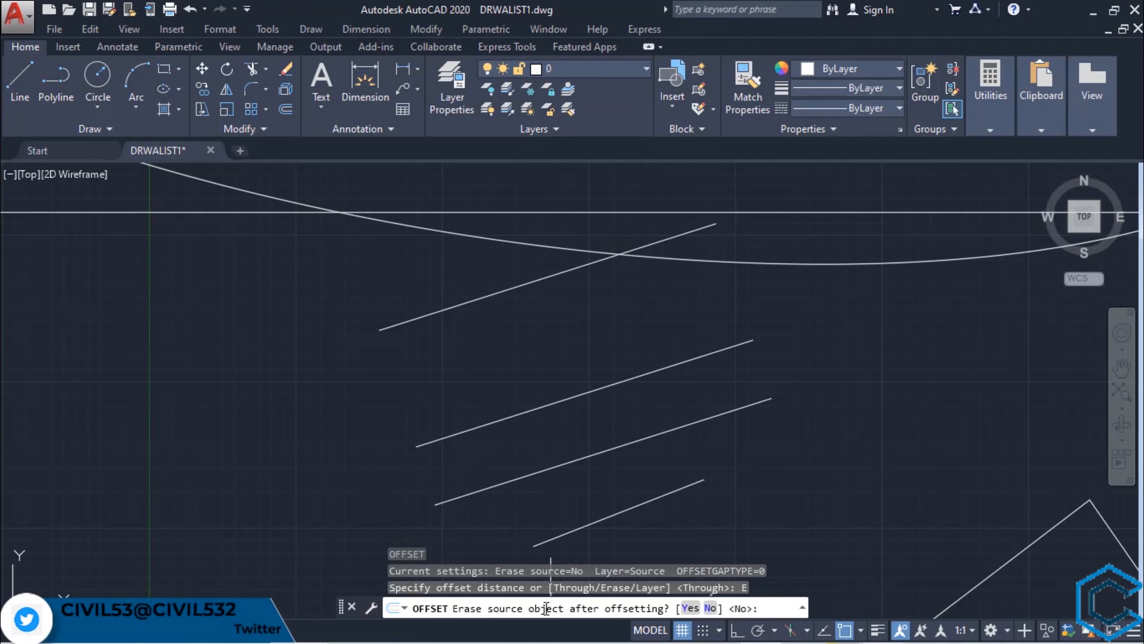
click(689, 608)
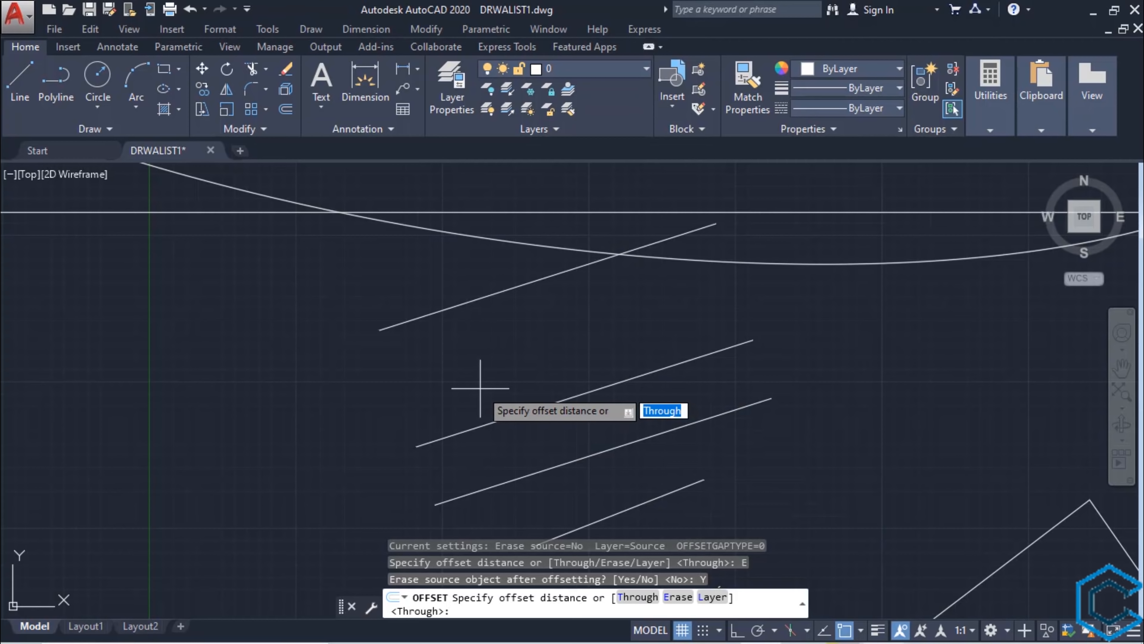
Step: Offset the second slanted line from the top of the view with the Through option, passing through the intersection of the ellipse and long horizontal line
key(Return)
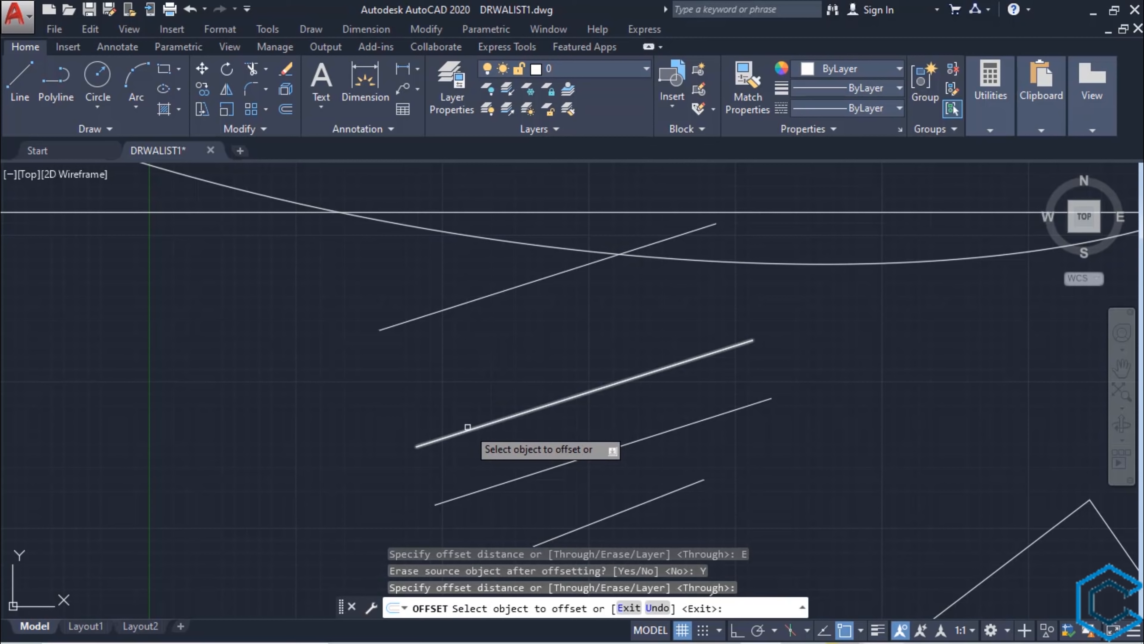
click(464, 431)
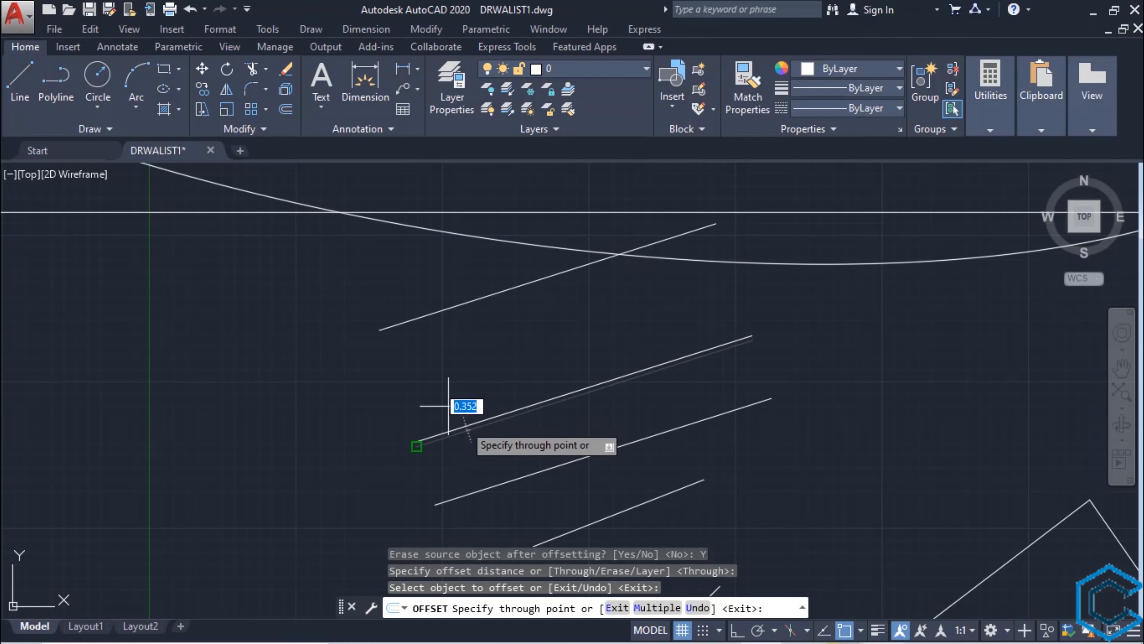
middle_drag(418, 373, 458, 460)
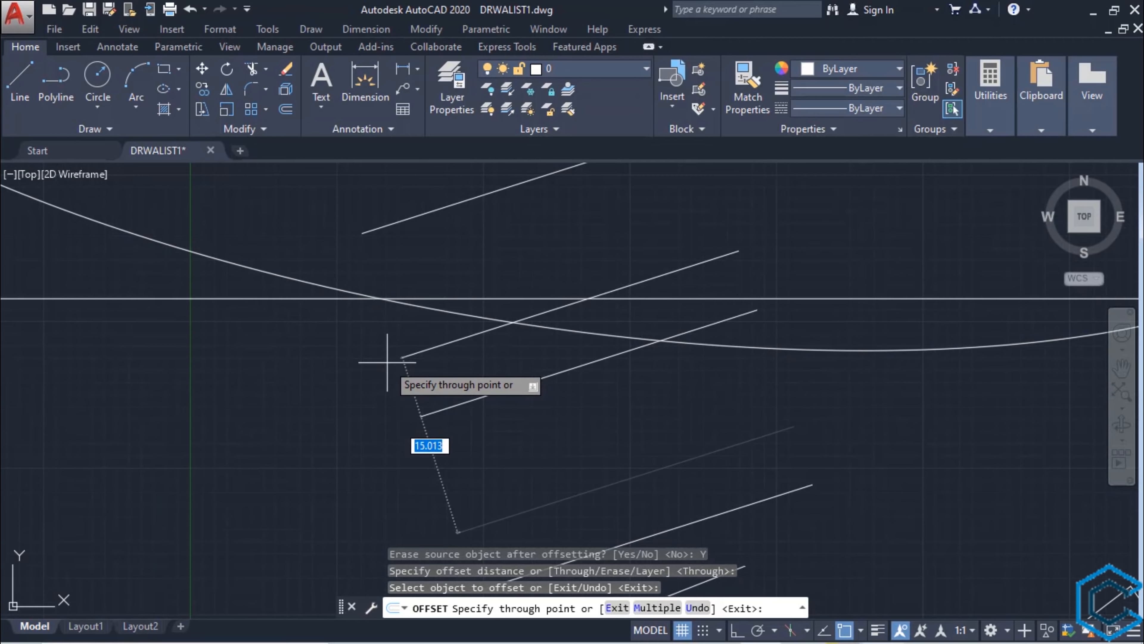
click(380, 298)
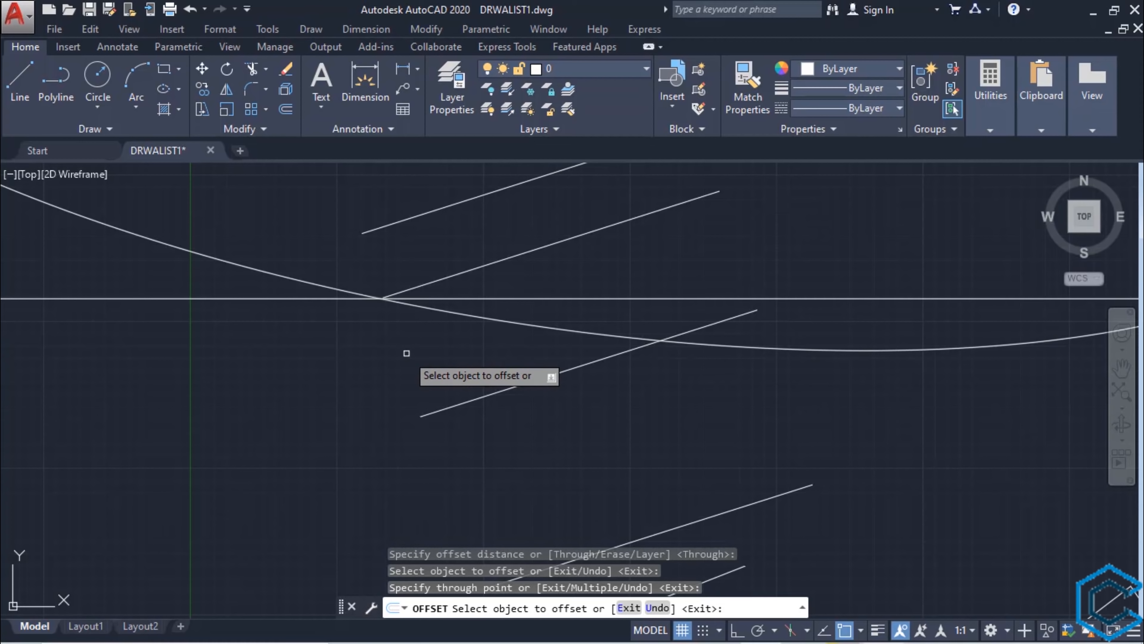
key(Escape)
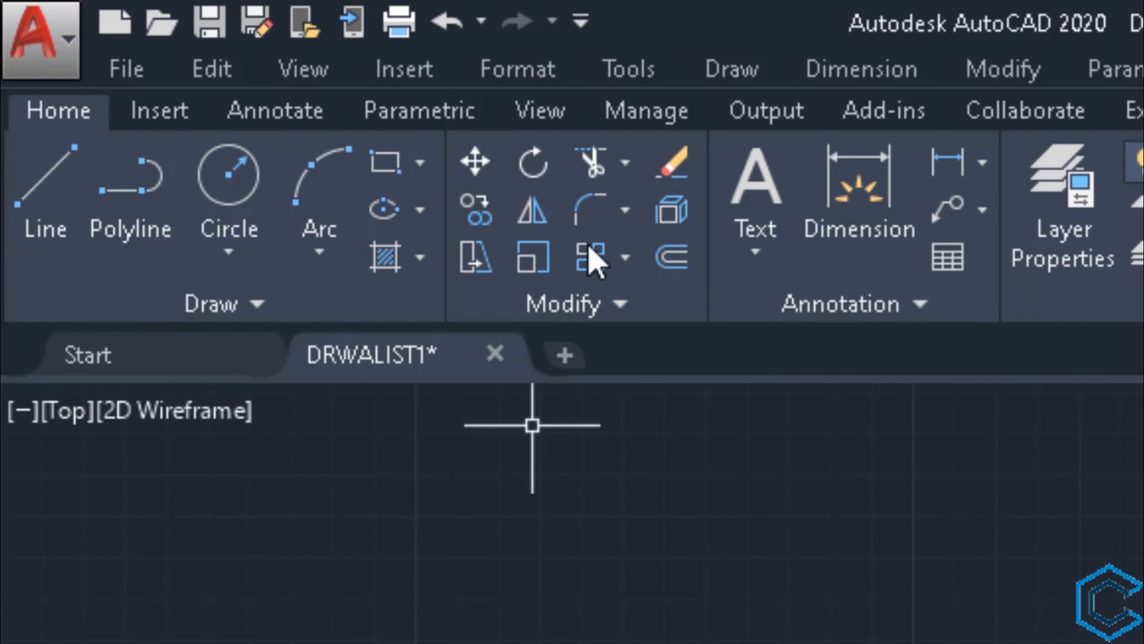
click(626, 212)
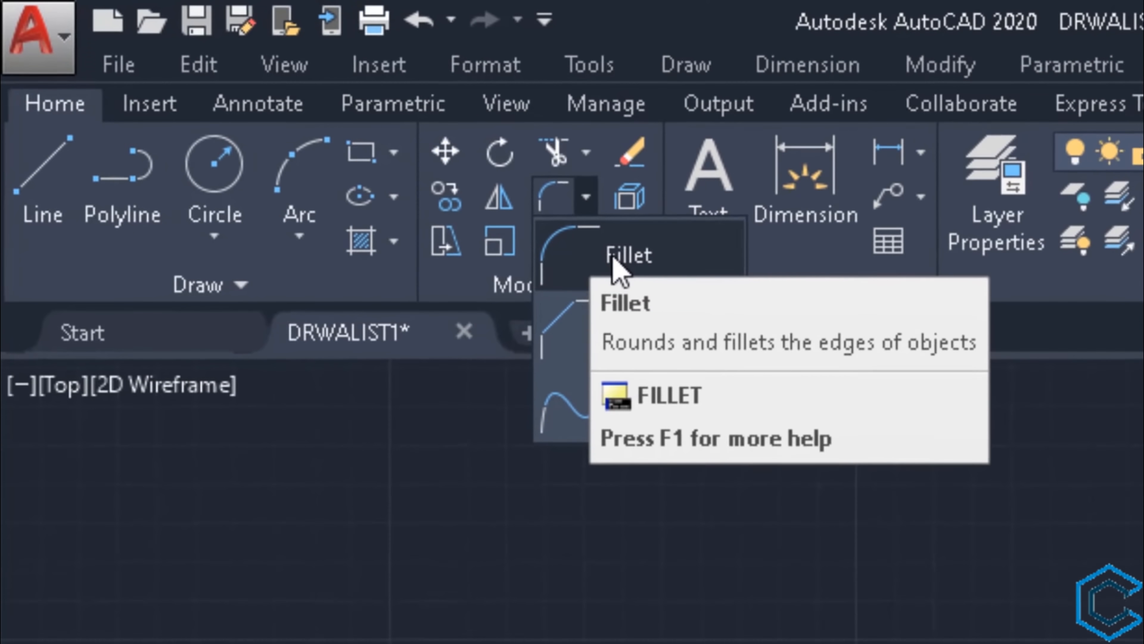
click(656, 277)
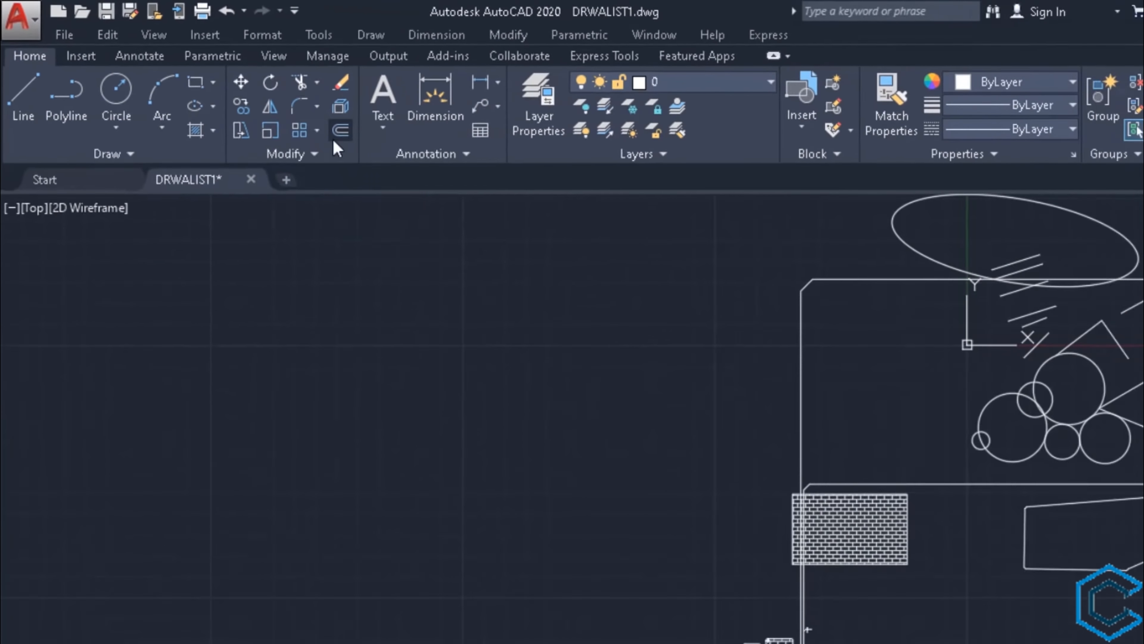
mouse_move(453, 435)
middle_down()
mouse_move(561, 475)
mouse_move(579, 496)
middle_up()
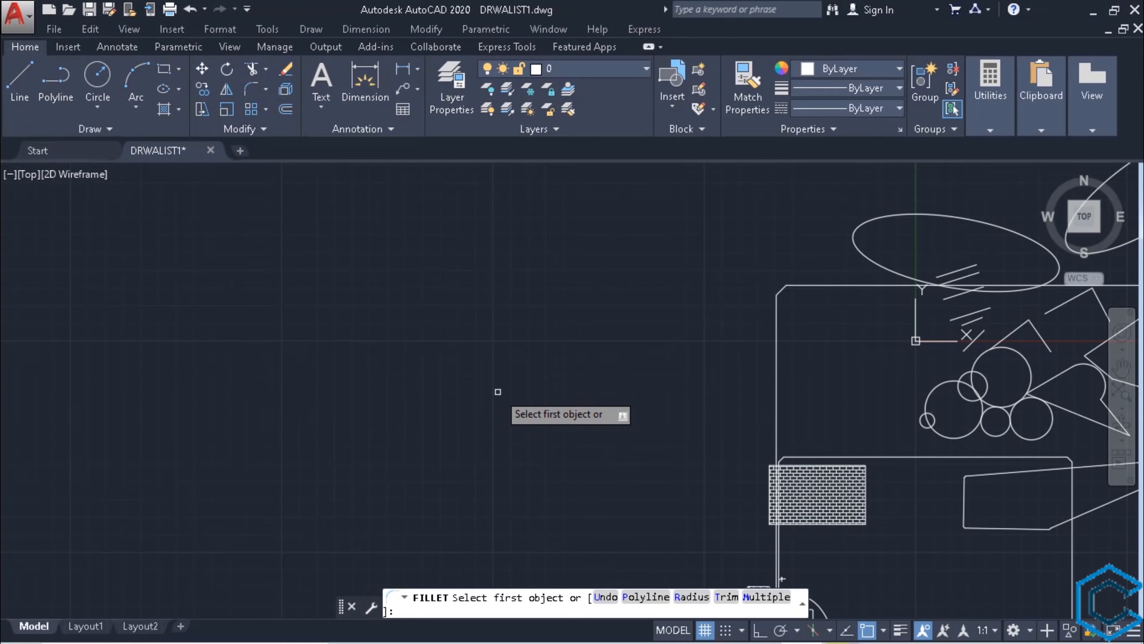
scroll(498, 392, up, 2)
key(Escape)
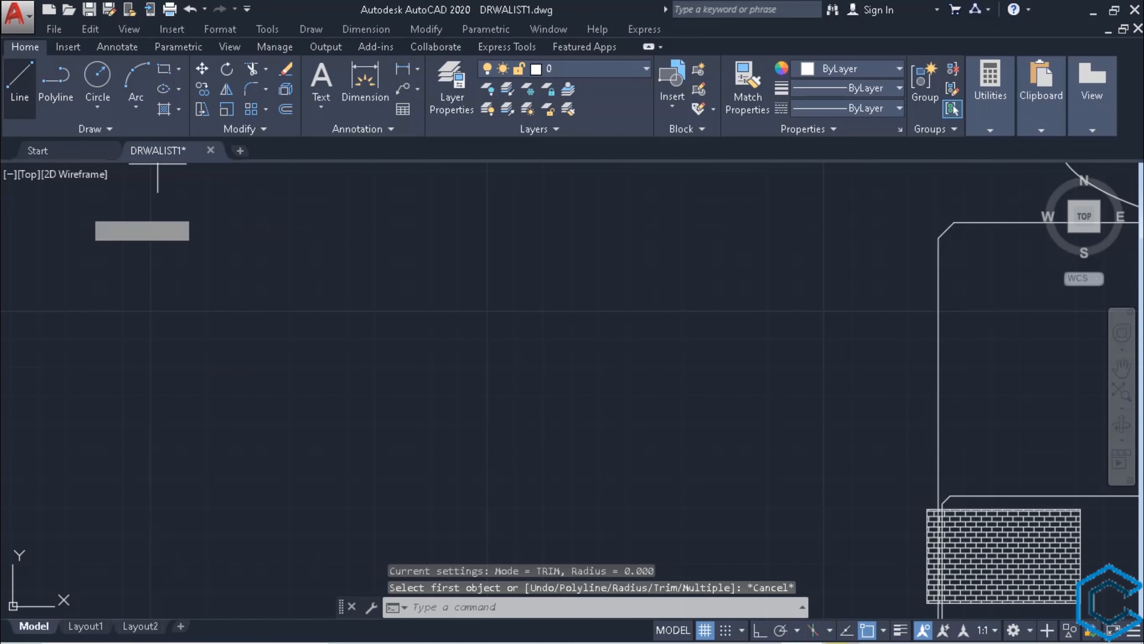
Step: Draw two connected line segments in the empty area west of the brick hatch, one nearly horizontal and one descending from its east end
click(20, 83)
click(158, 321)
click(365, 321)
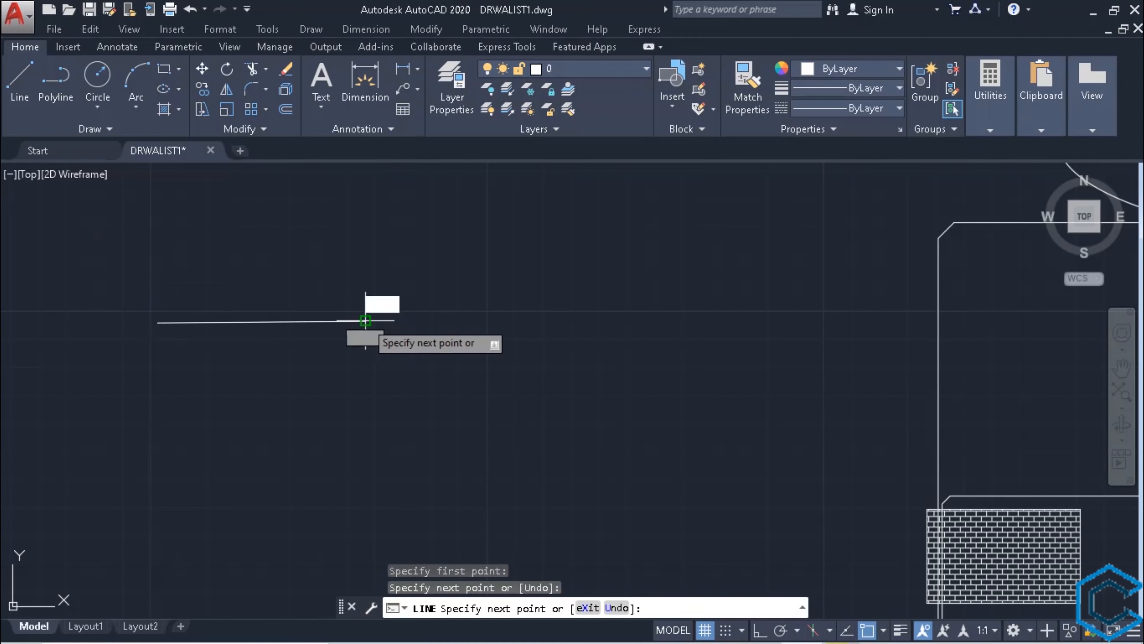
click(352, 523)
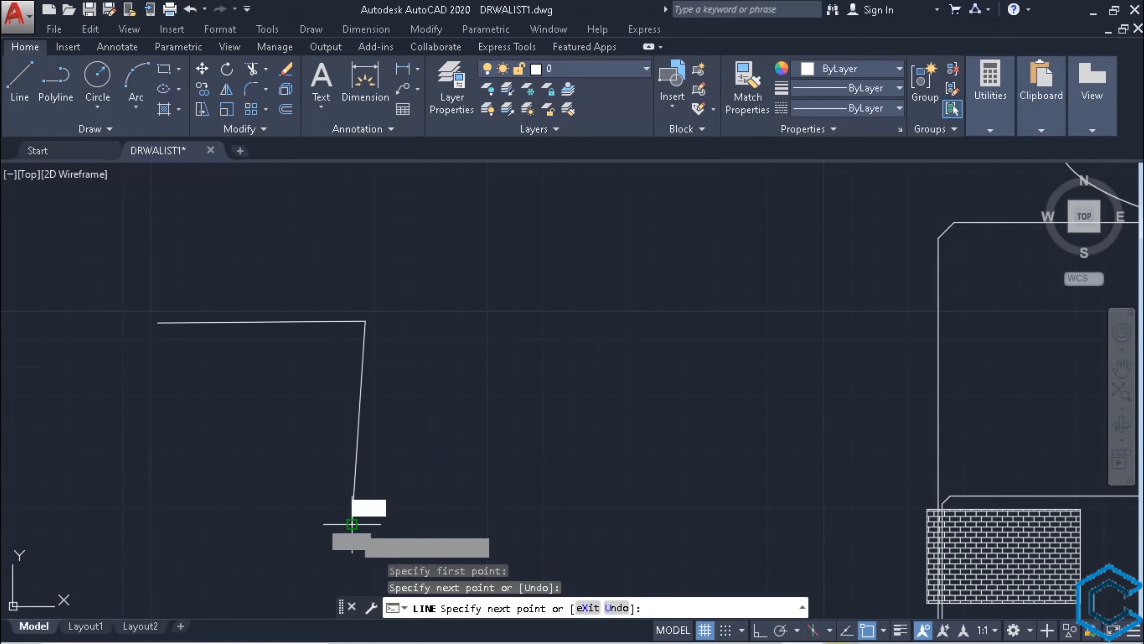
key(Escape)
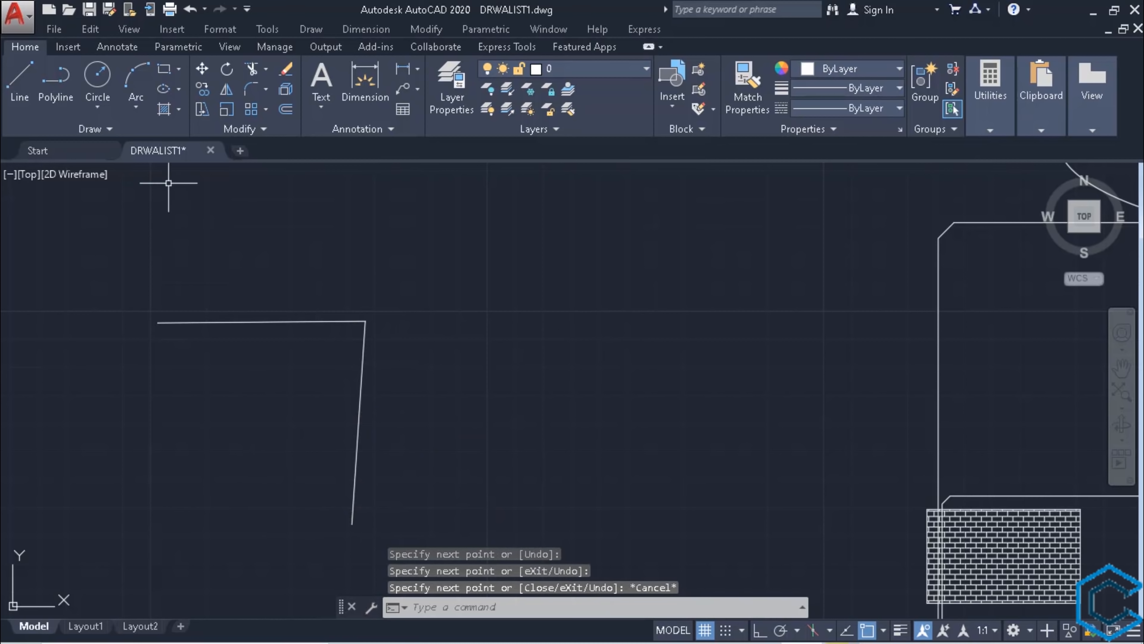
Step: Draw a two-segment polyline east of the lines, with a nearly horizontal segment about 104 long and a second segment slanting down
click(56, 81)
click(463, 335)
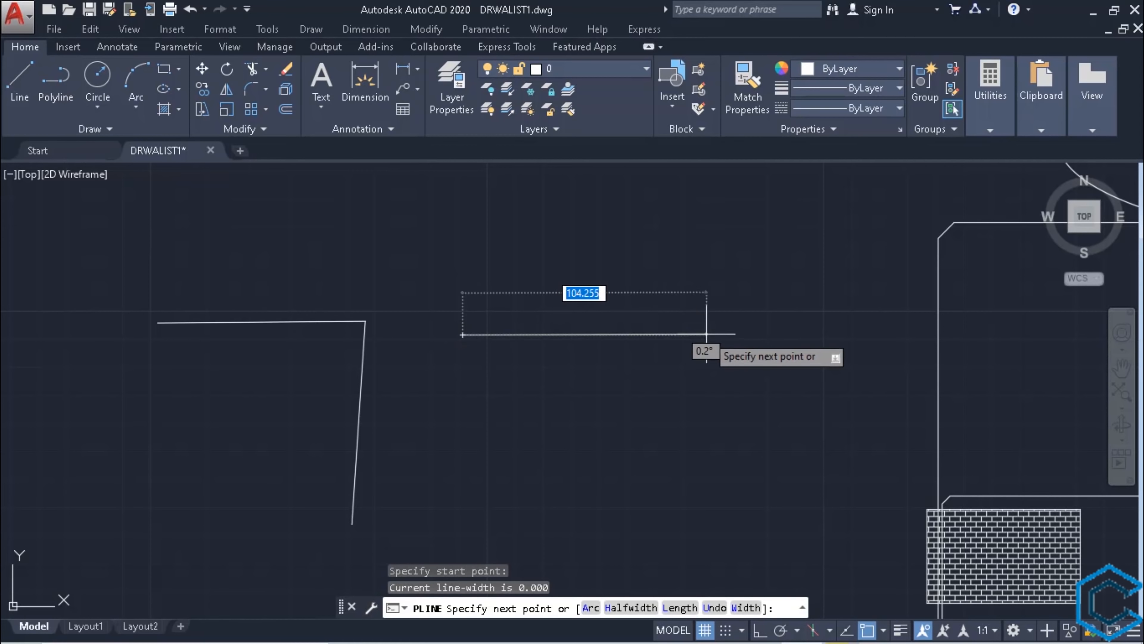
click(706, 334)
click(662, 517)
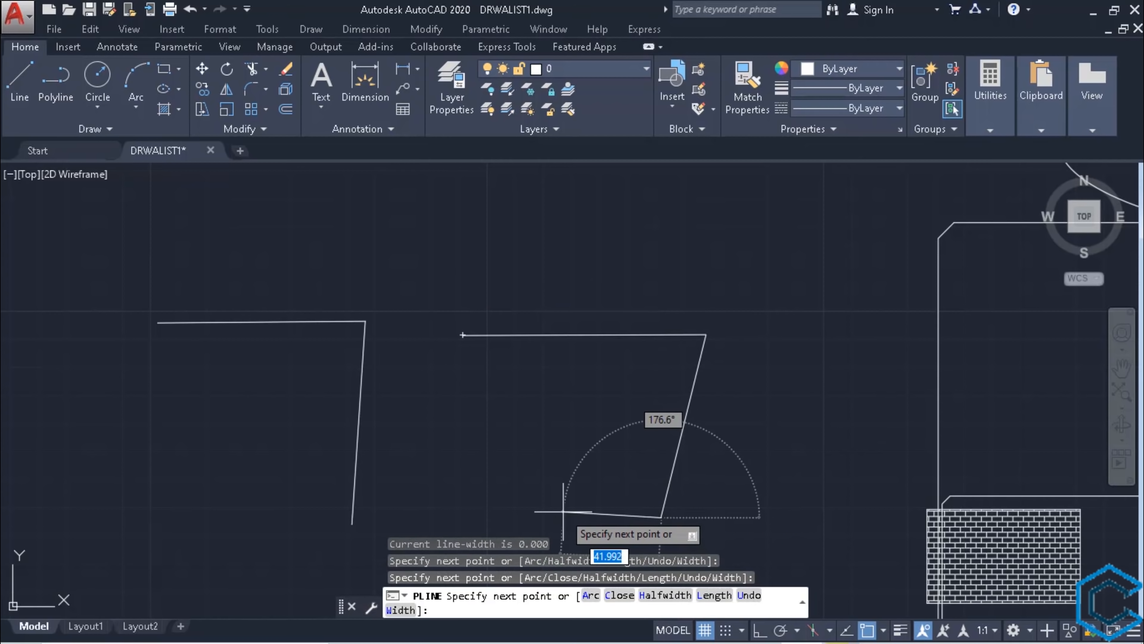
key(Escape)
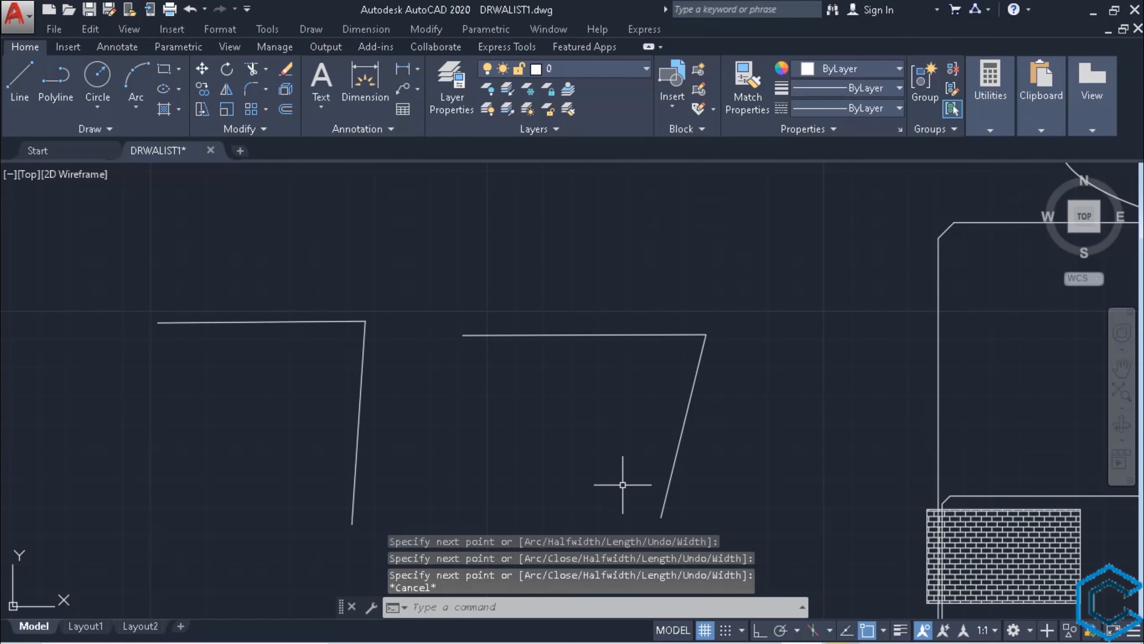
Step: Select the new polyline and the separate line segments with crossing windows to compare them, and clear the selection
click(795, 294)
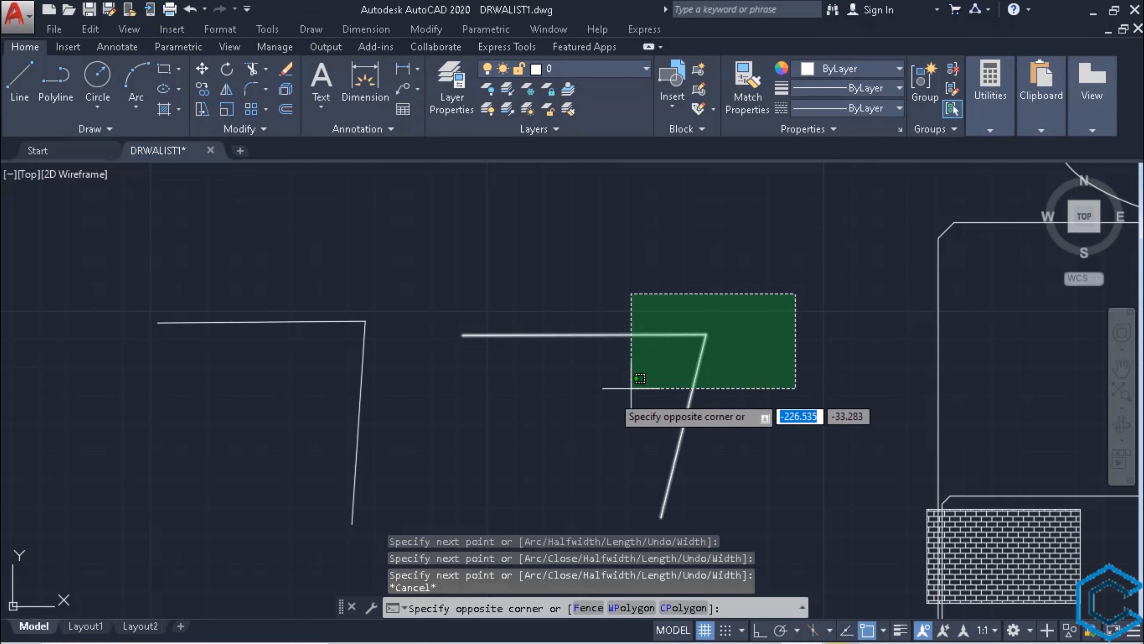
click(631, 396)
click(700, 381)
click(679, 375)
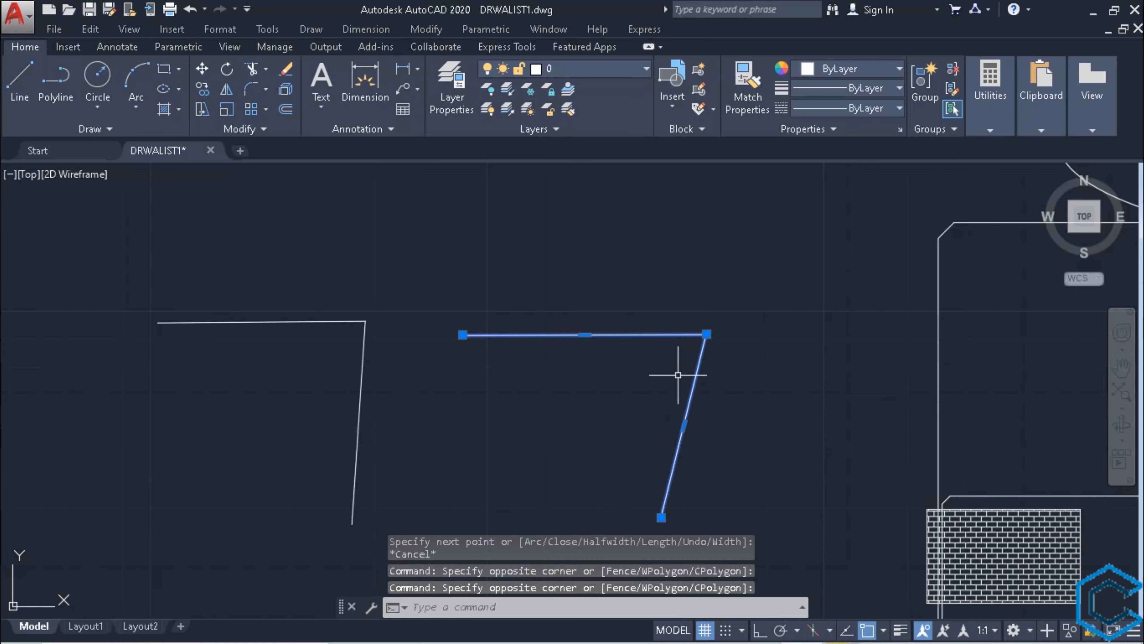
click(447, 396)
click(333, 379)
click(275, 370)
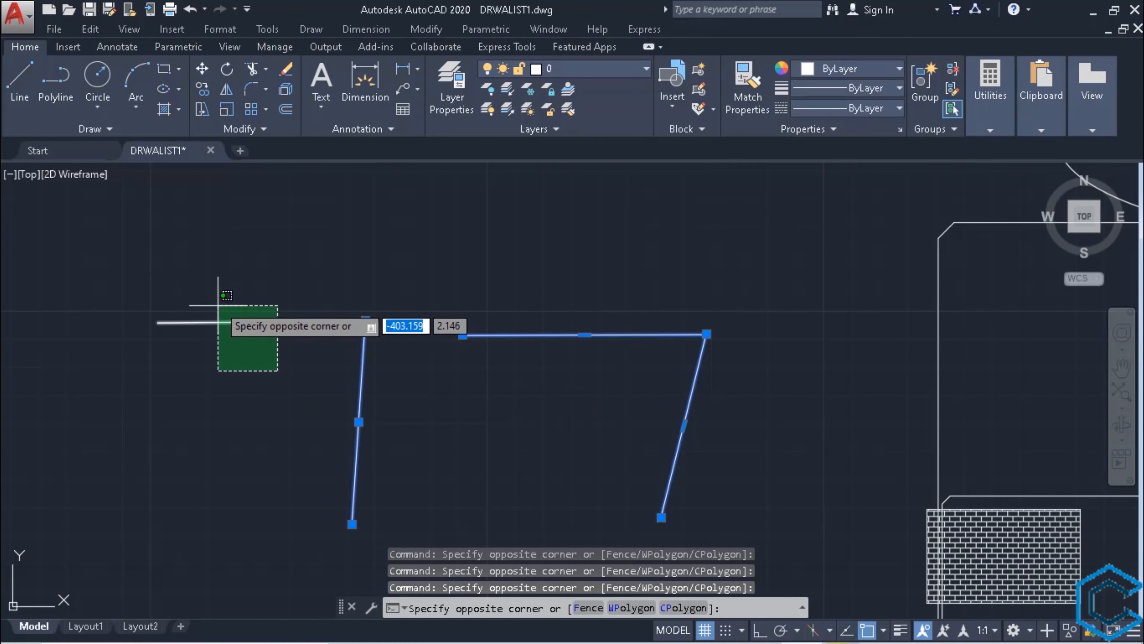
click(230, 319)
key(Escape)
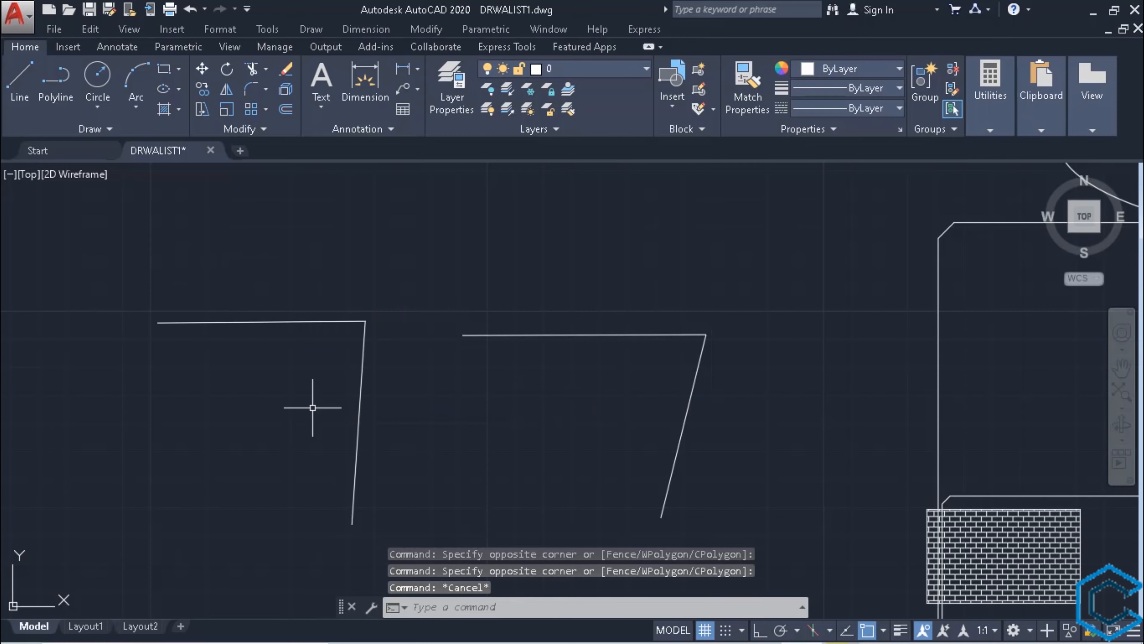
Step: Fillet the corner between the nearly horizontal line and the descending line using the current radius
click(266, 92)
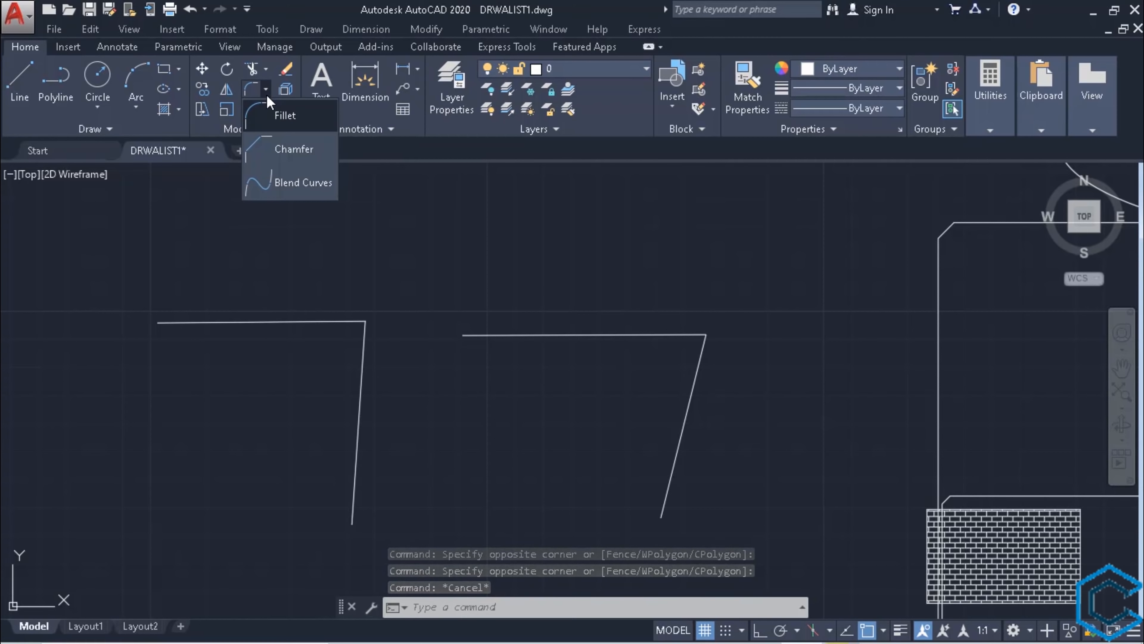
click(279, 116)
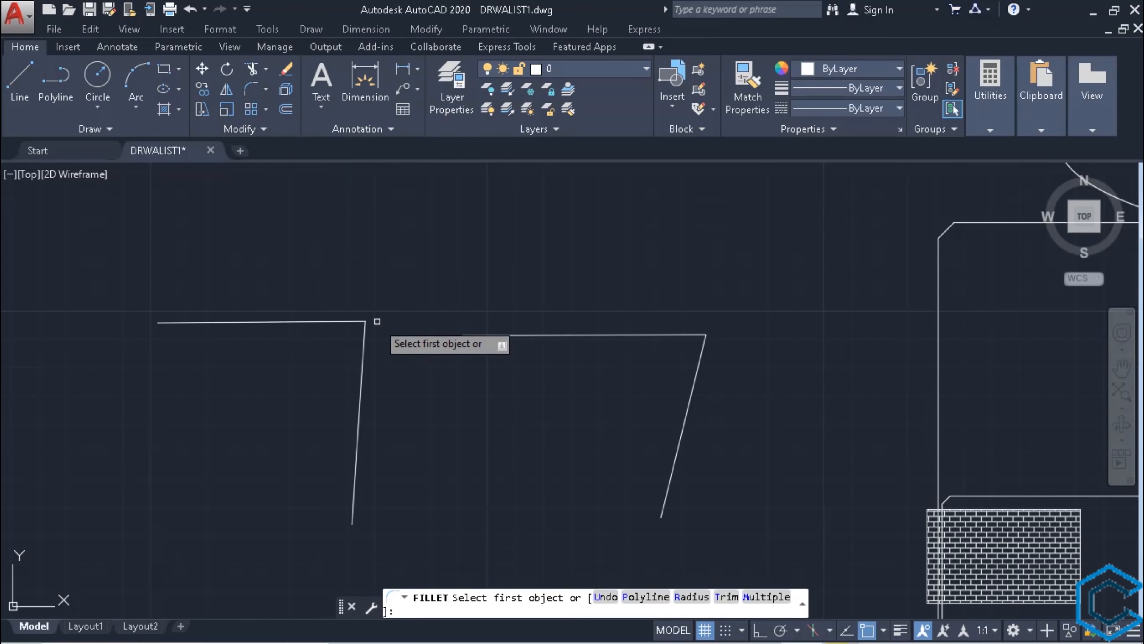
scroll(320, 383, up, 4)
mouse_move(320, 383)
middle_down()
mouse_move(444, 412)
mouse_move(478, 456)
middle_up()
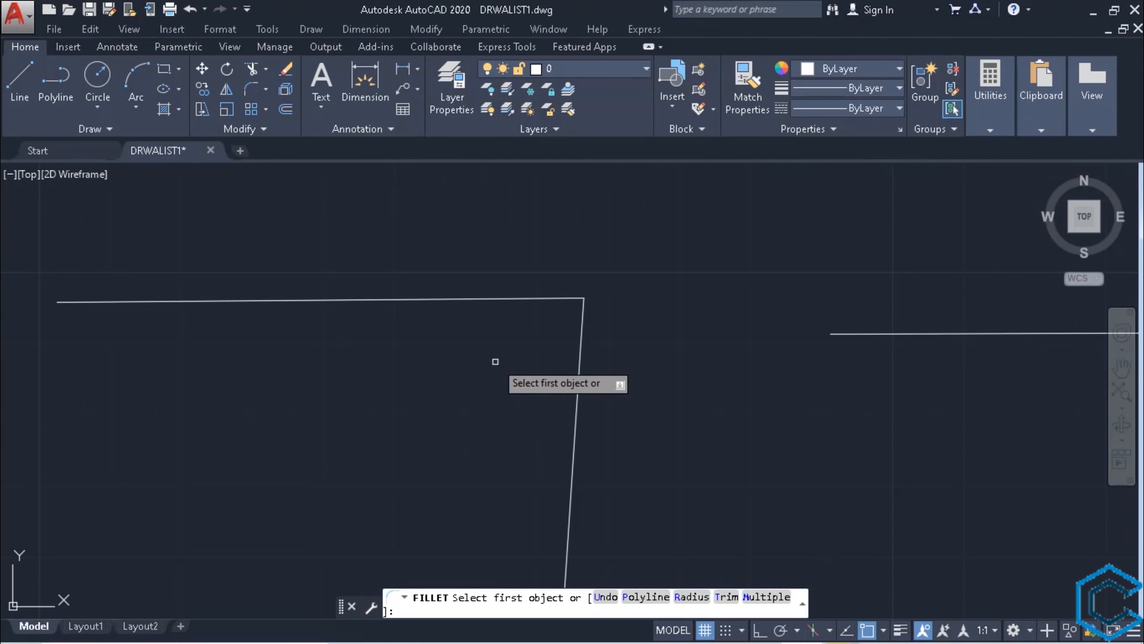
click(435, 298)
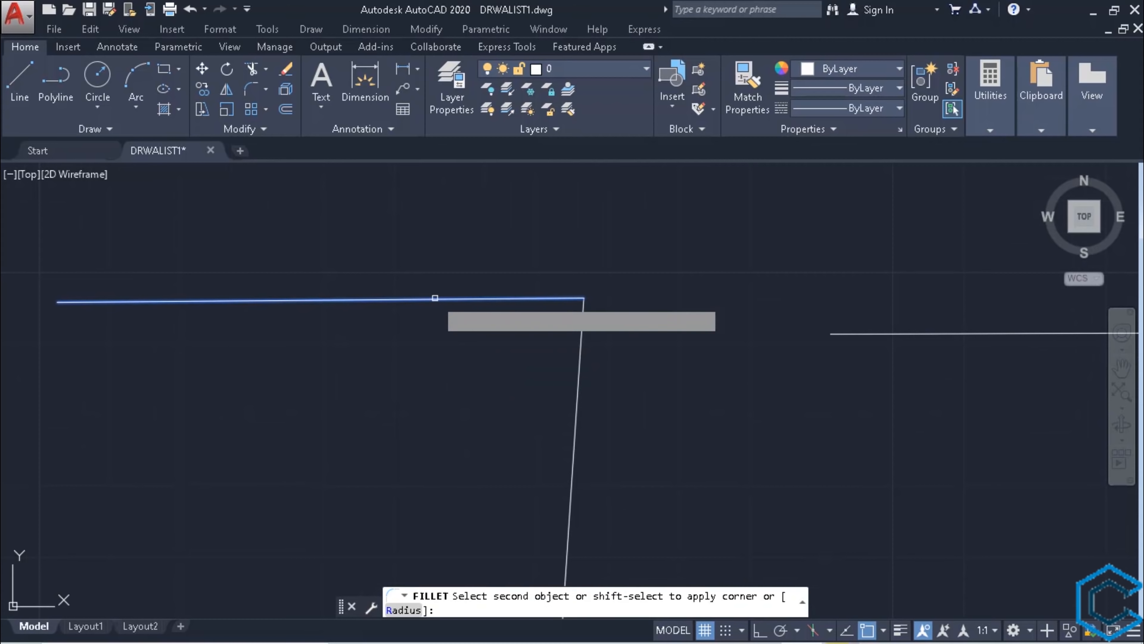
click(578, 409)
mouse_move(580, 409)
middle_down()
mouse_move(580, 327)
mouse_move(557, 388)
middle_up()
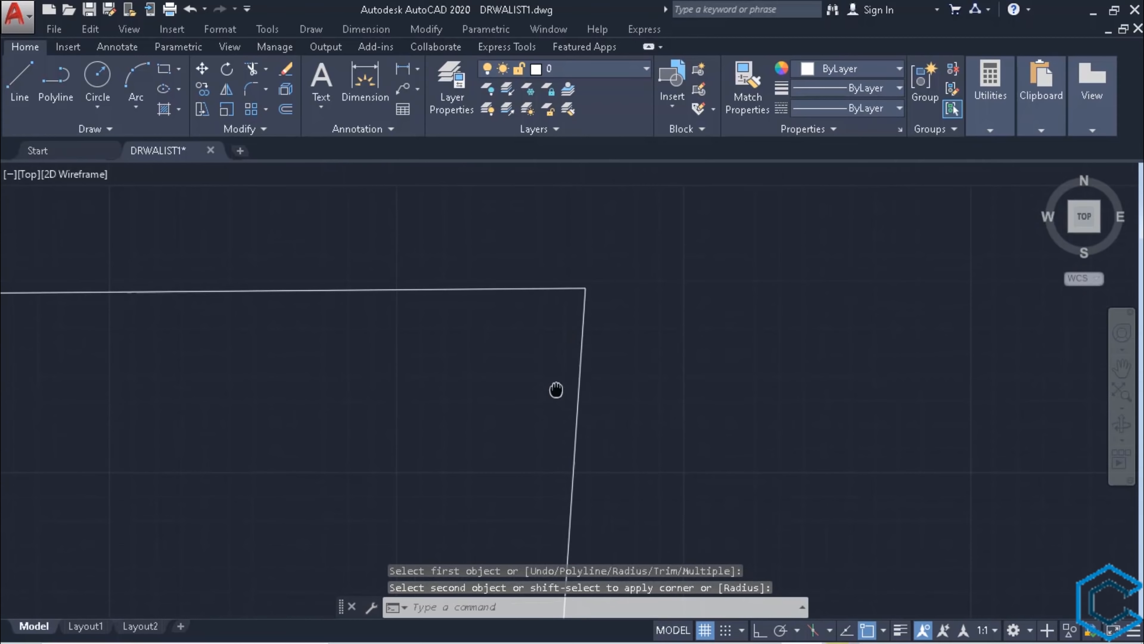
scroll(591, 328, up, 4)
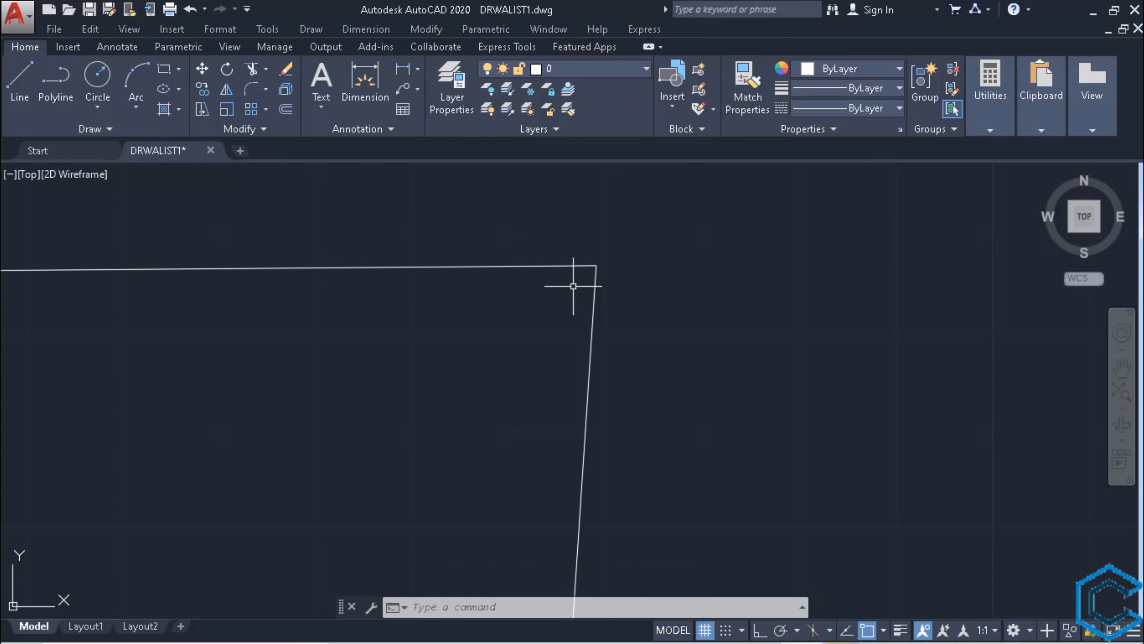
Step: Start another Fillet operation and set the fillet radius to 1
text(F)
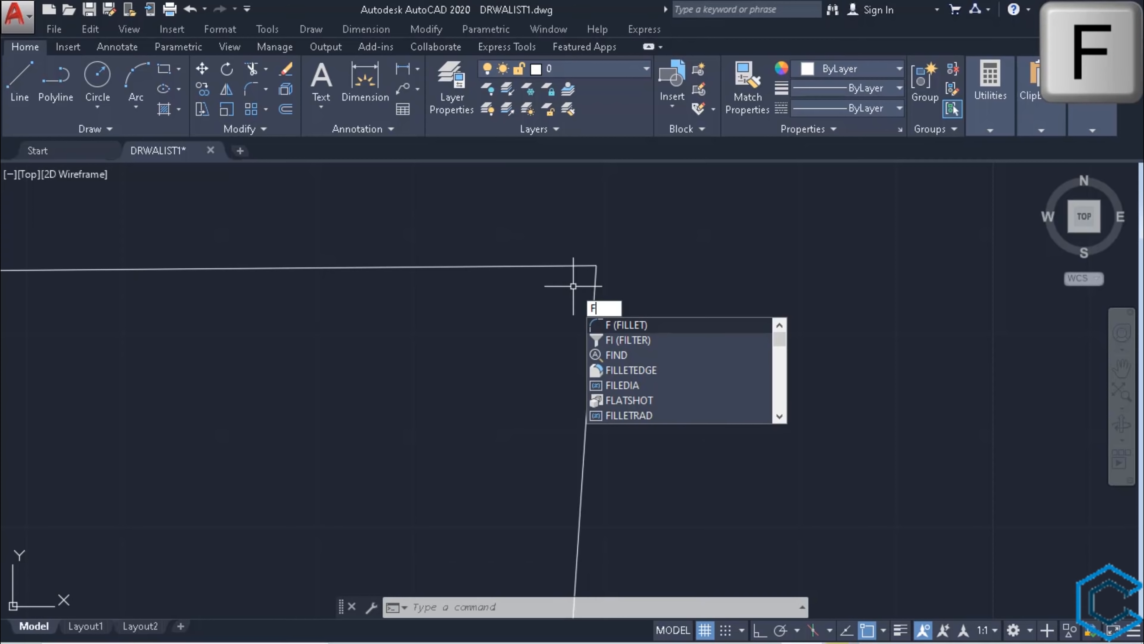
key(Return)
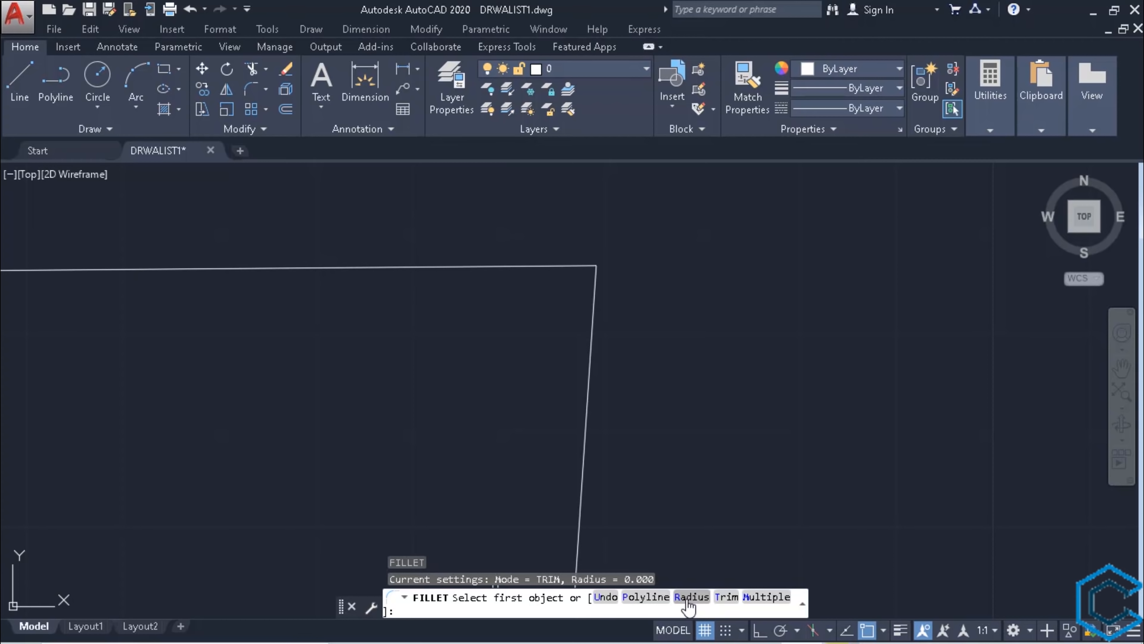
text(r)
key(Return)
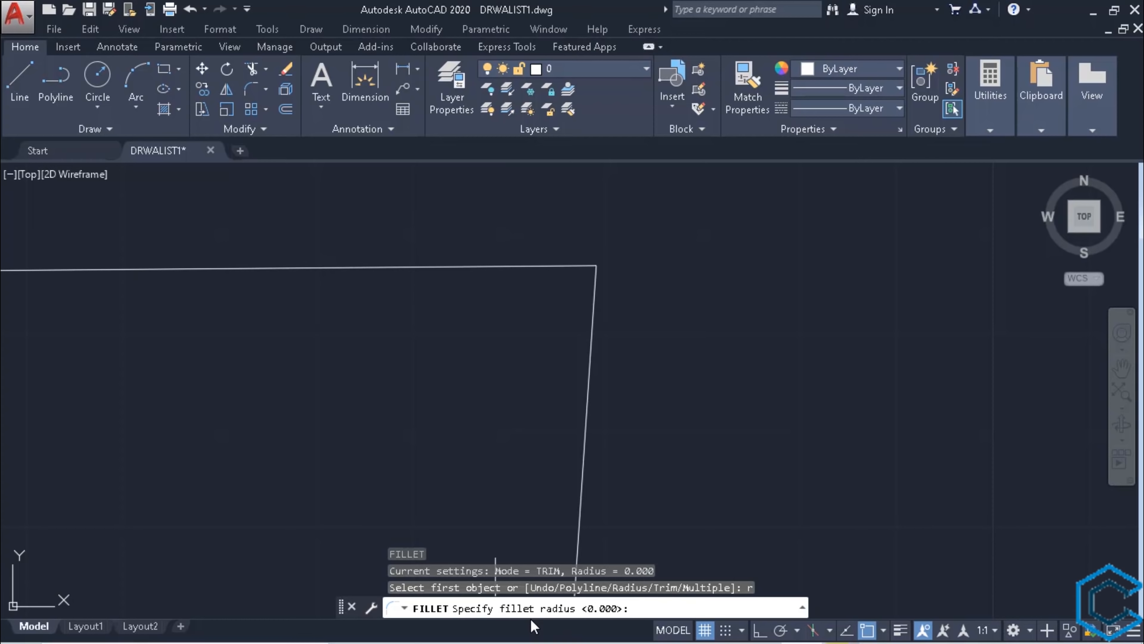
text(1)
key(Return)
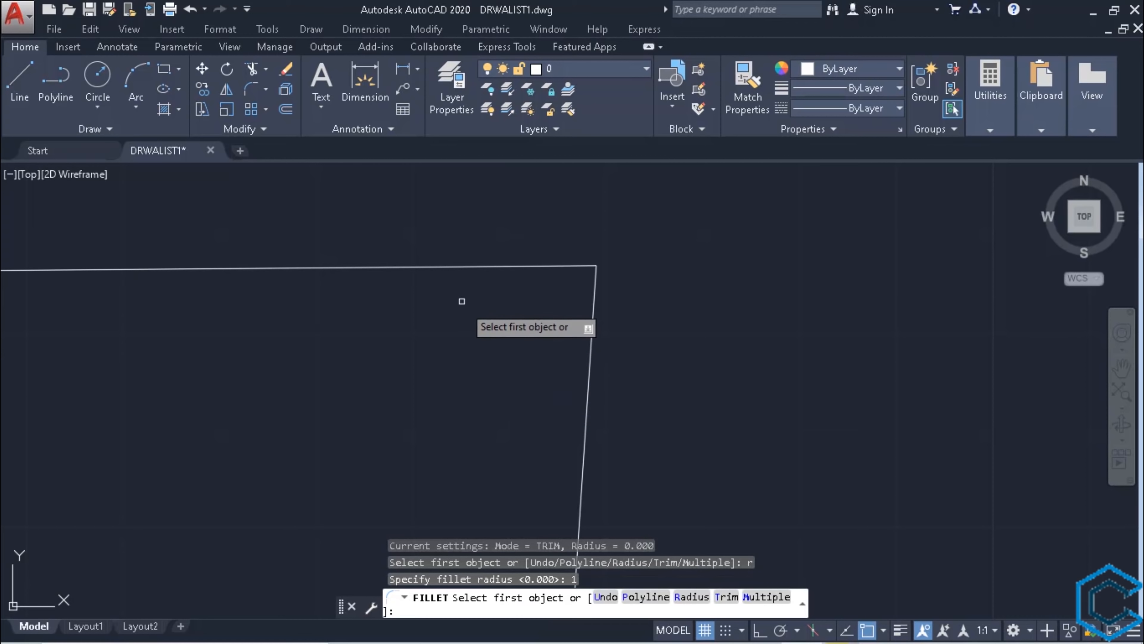
Step: Fillet the corner between the separate nearly horizontal line and the descending line with radius 1
click(443, 266)
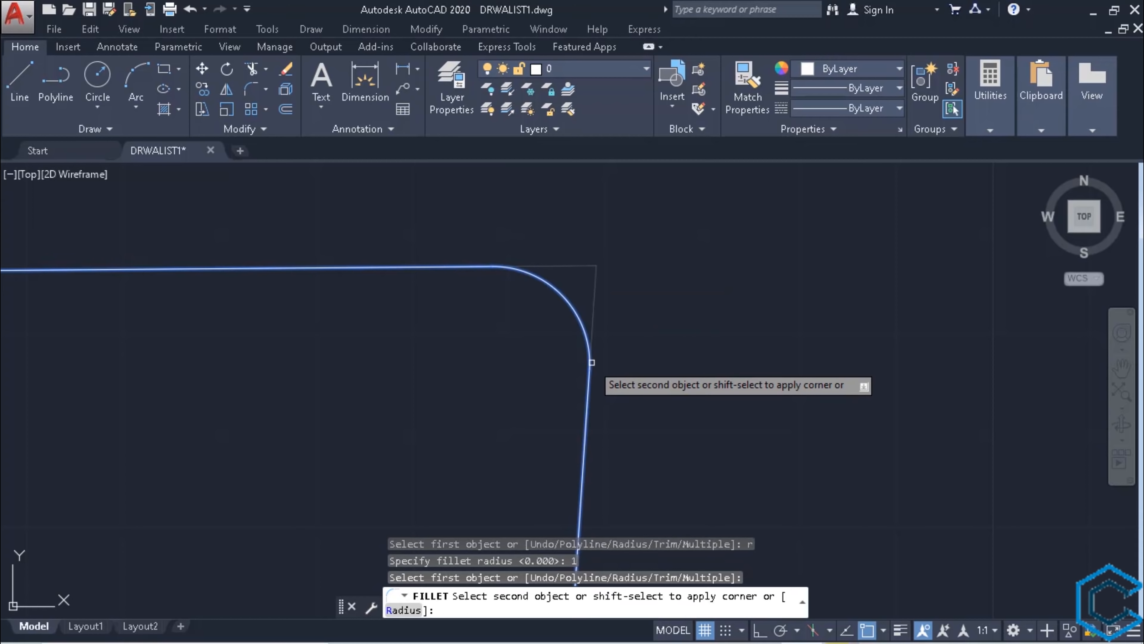
click(591, 362)
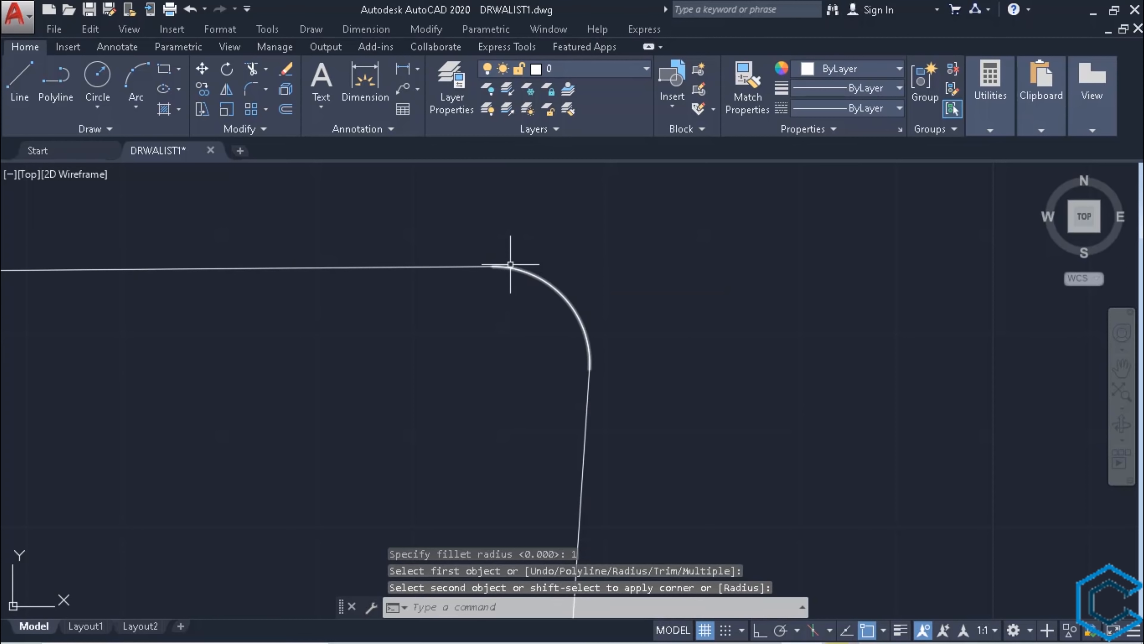
scroll(579, 389, up, 2)
middle_drag(512, 417, 660, 433)
scroll(660, 434, down, 2)
scroll(600, 427, down, 3)
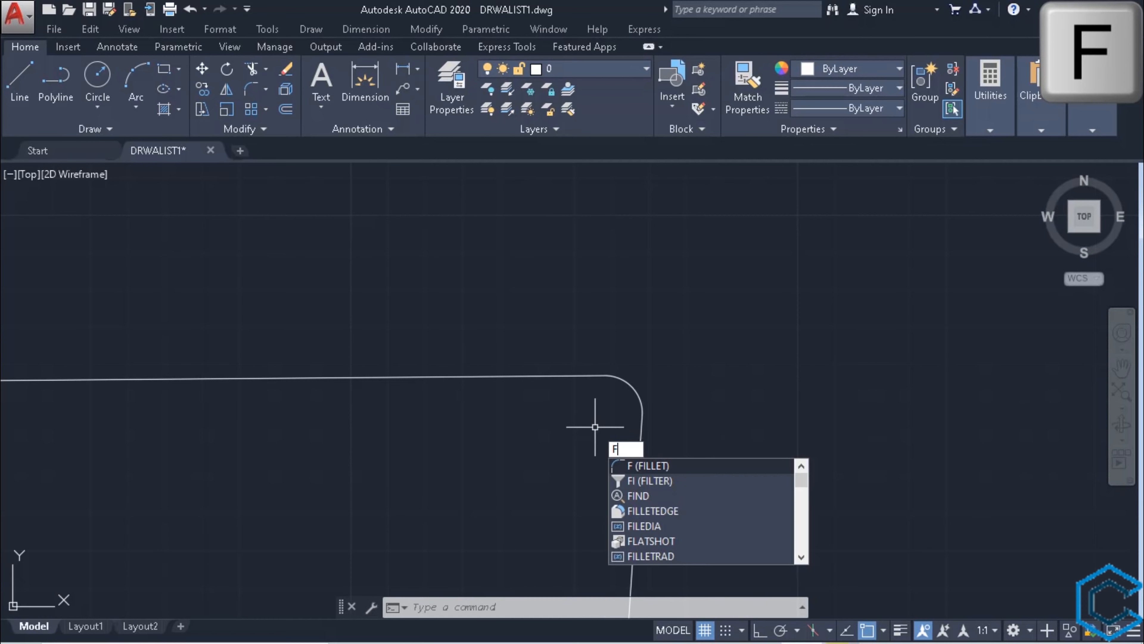
Step: Fillet the same two separate lines again with the radius set to 0 so they extend to a sharp corner
key(Return)
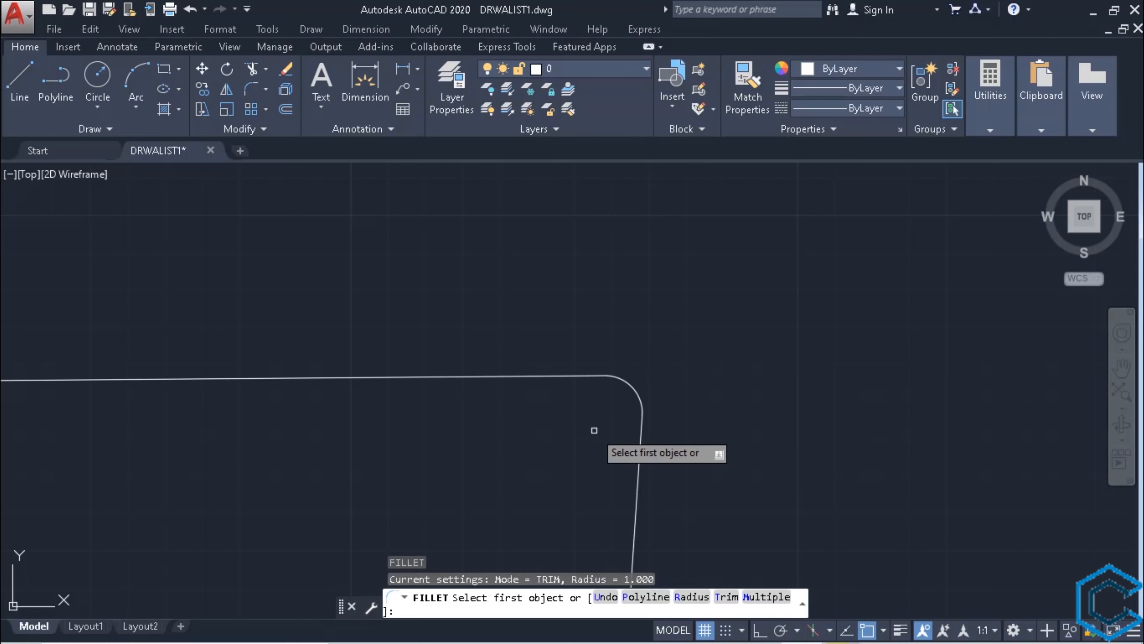
click(697, 594)
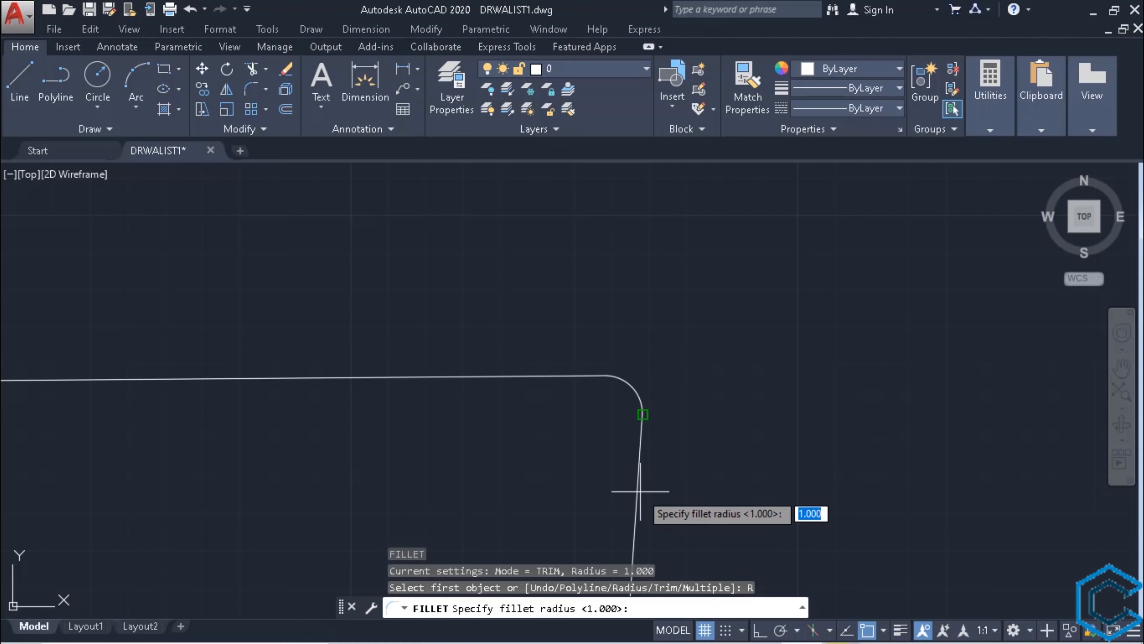
text(0)
key(Return)
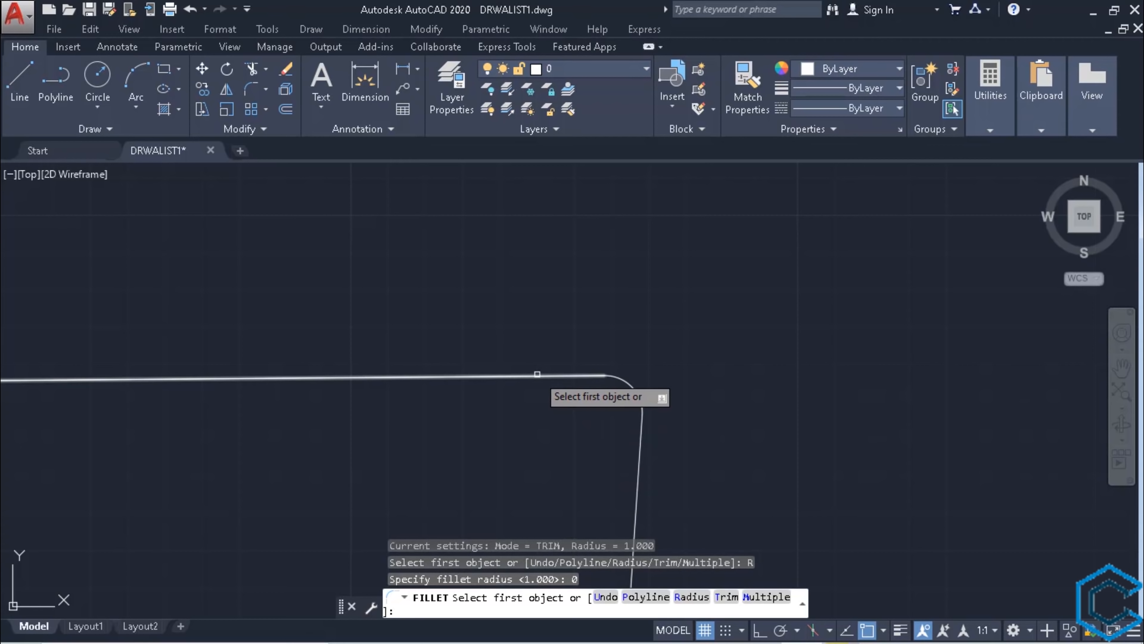
click(535, 376)
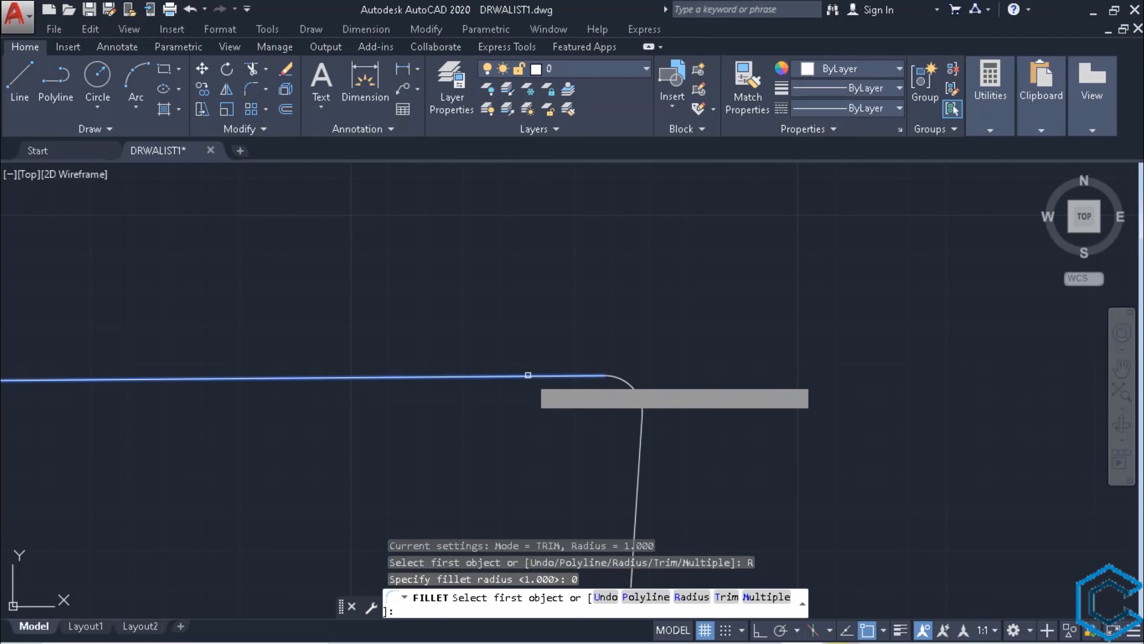
click(640, 490)
scroll(644, 417, up, 5)
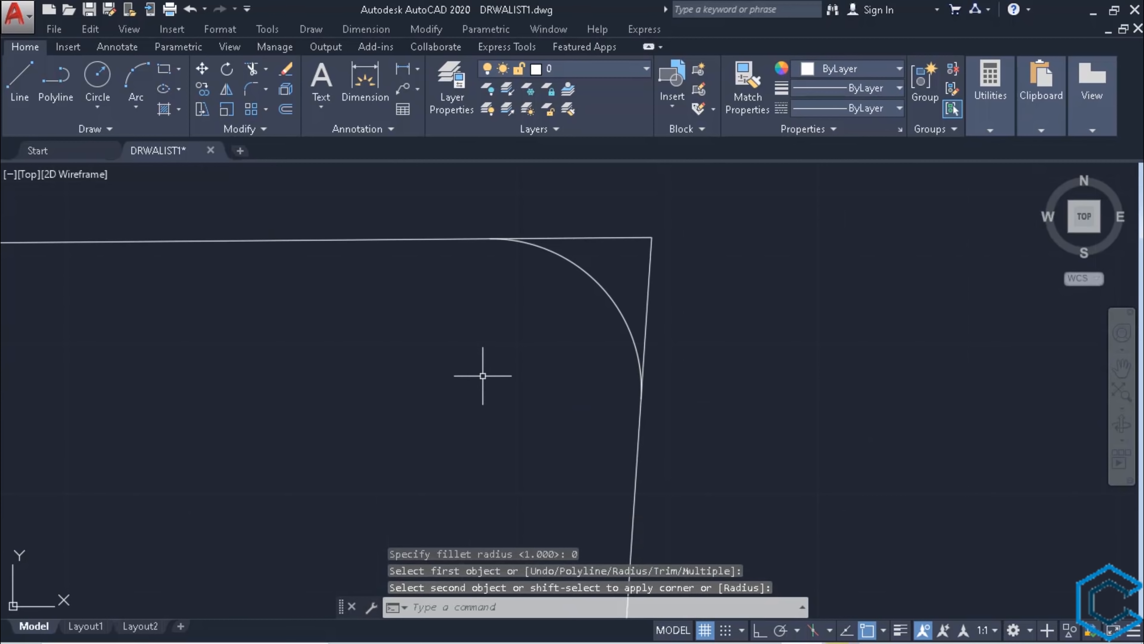
middle_drag(550, 383, 552, 437)
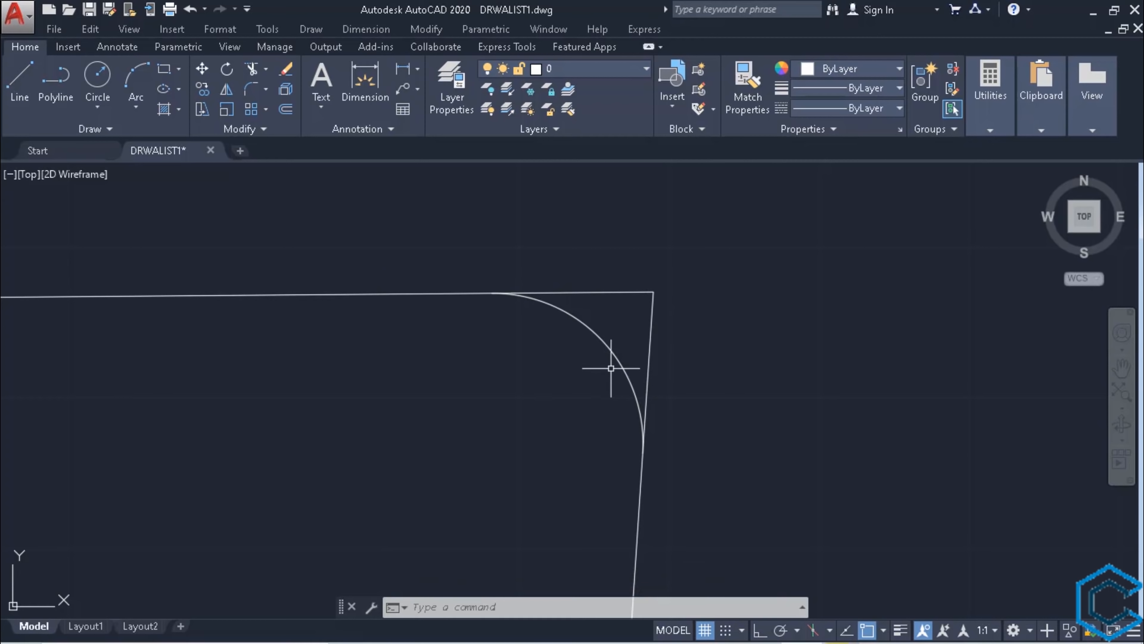
Step: Fillet the corner between the two segments of the eastern polyline with radius 1
scroll(542, 328, down, 2)
middle_drag(542, 328, 495, 356)
scroll(509, 386, down, 4)
scroll(557, 478, down, 3)
middle_drag(558, 474, 433, 345)
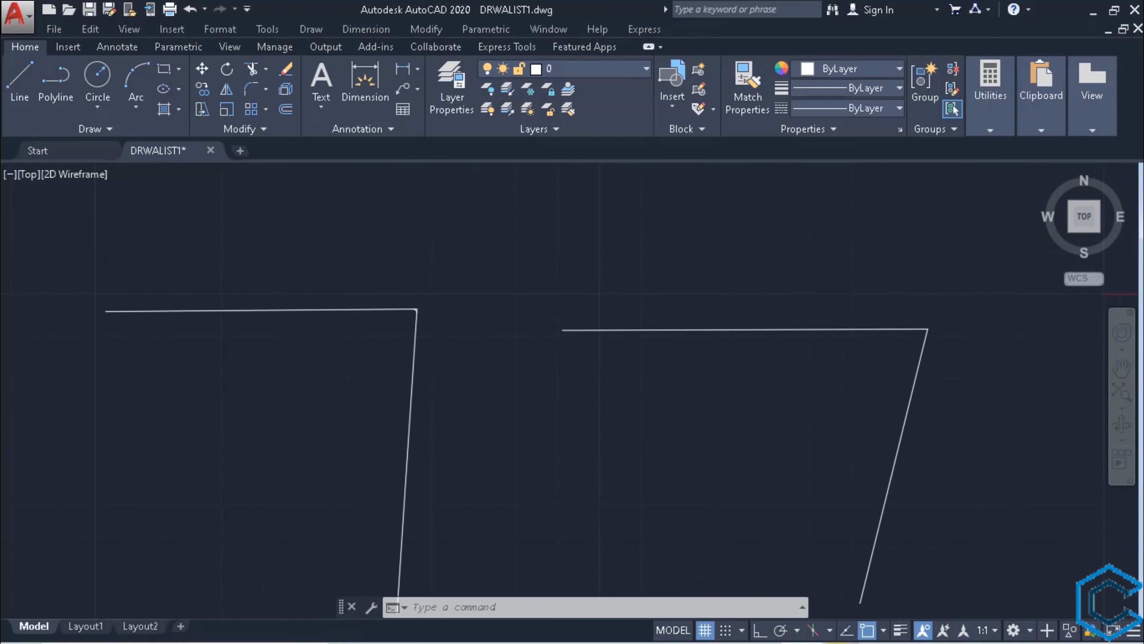
scroll(577, 380, down, 5)
scroll(600, 409, up, 5)
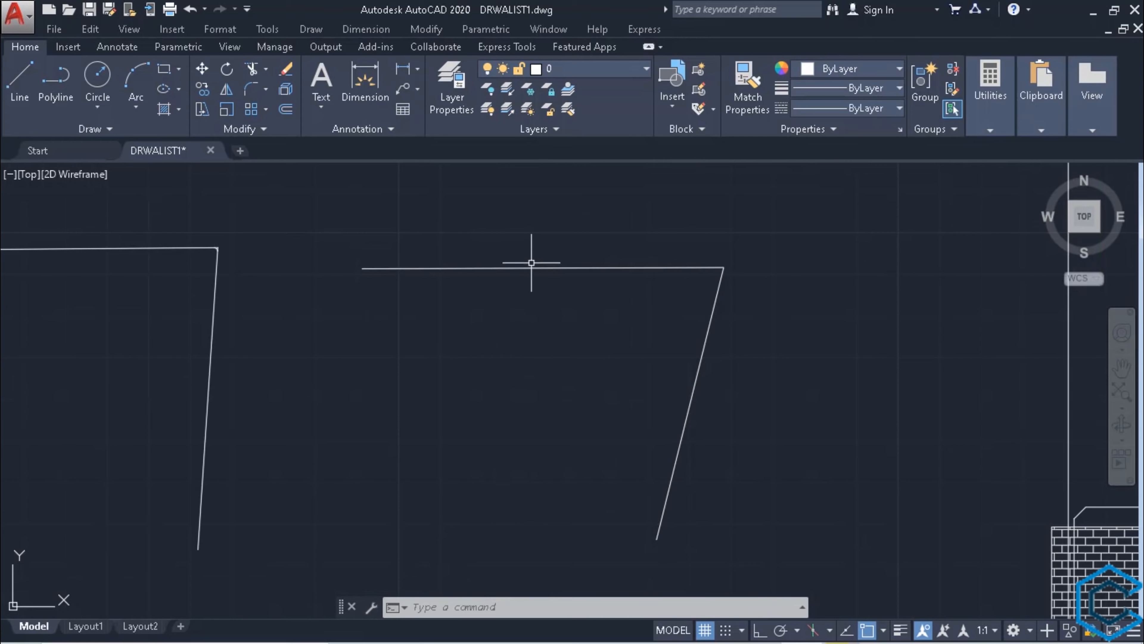
key(f)
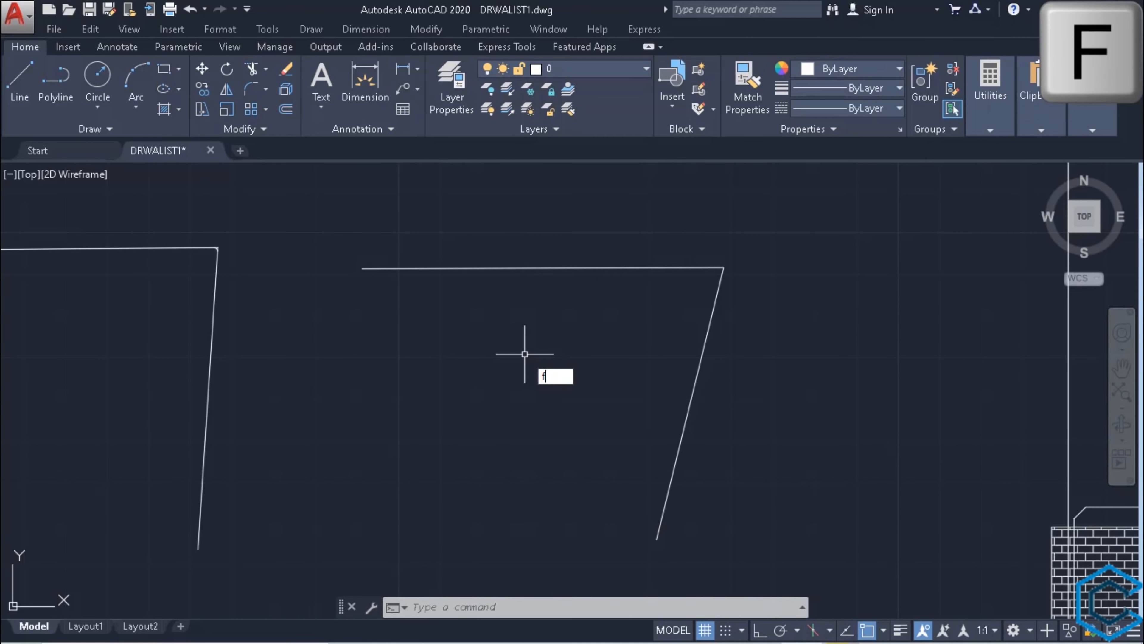
key(Return)
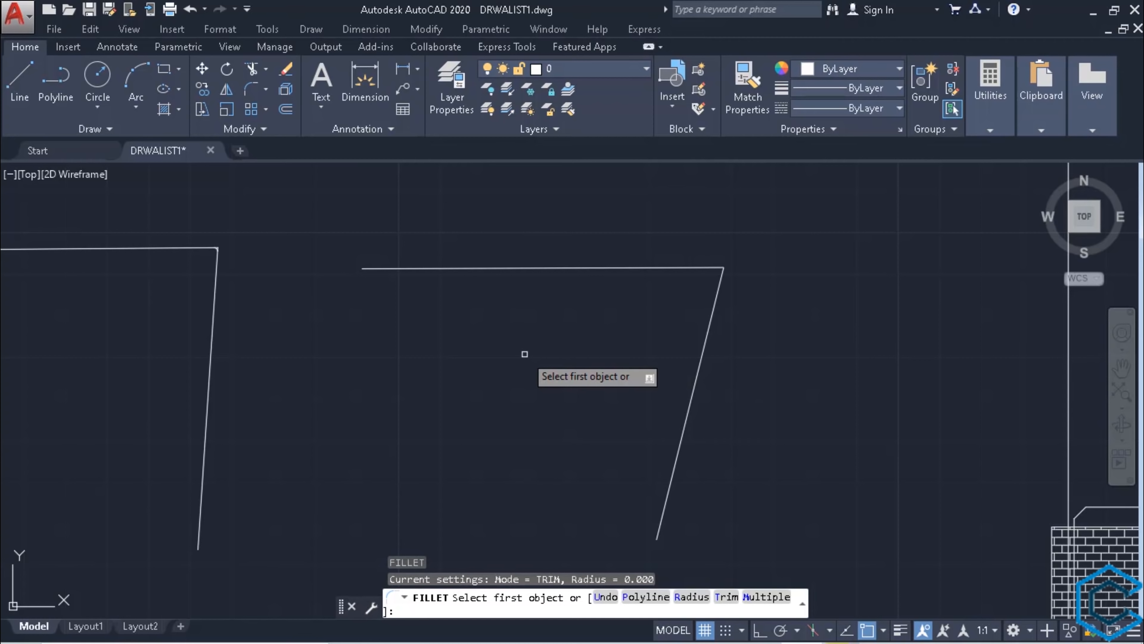
click(688, 597)
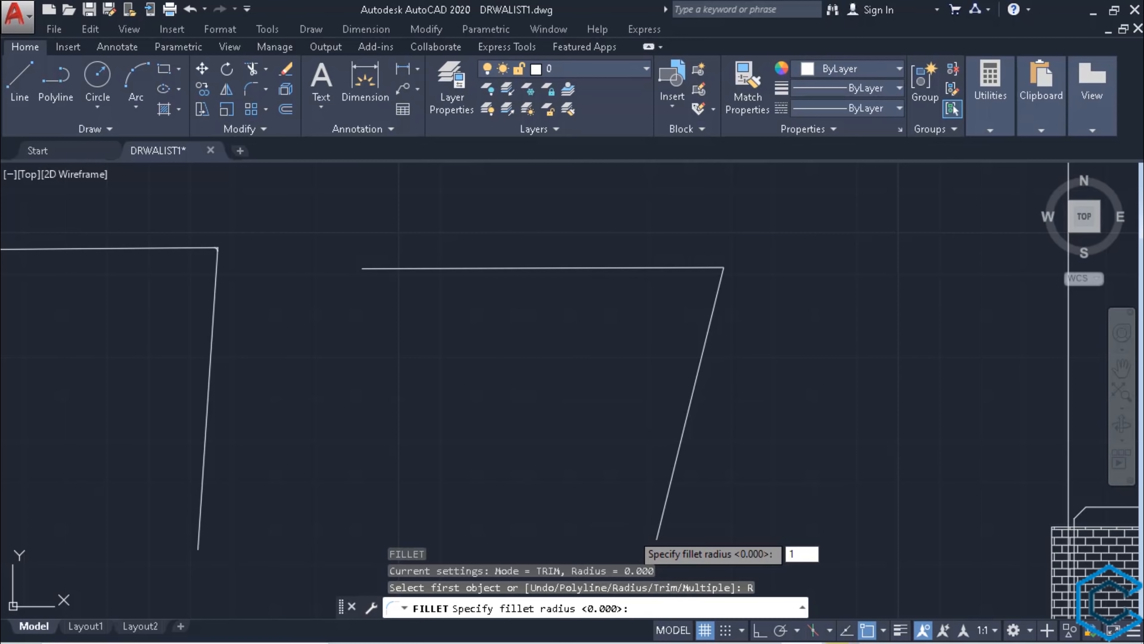
key(Return)
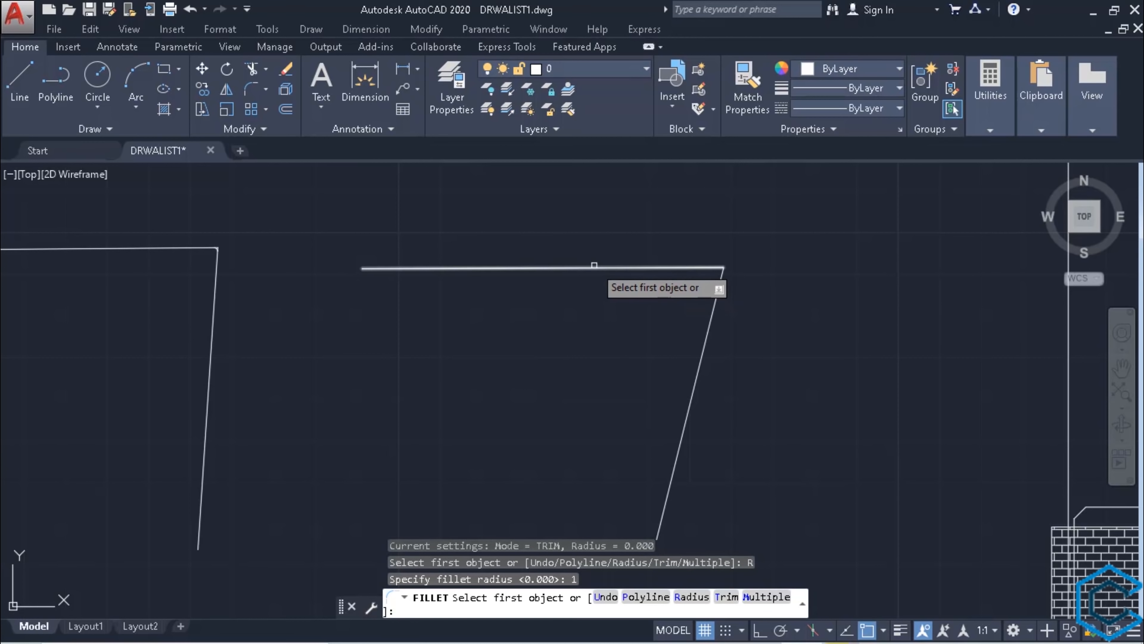
click(594, 267)
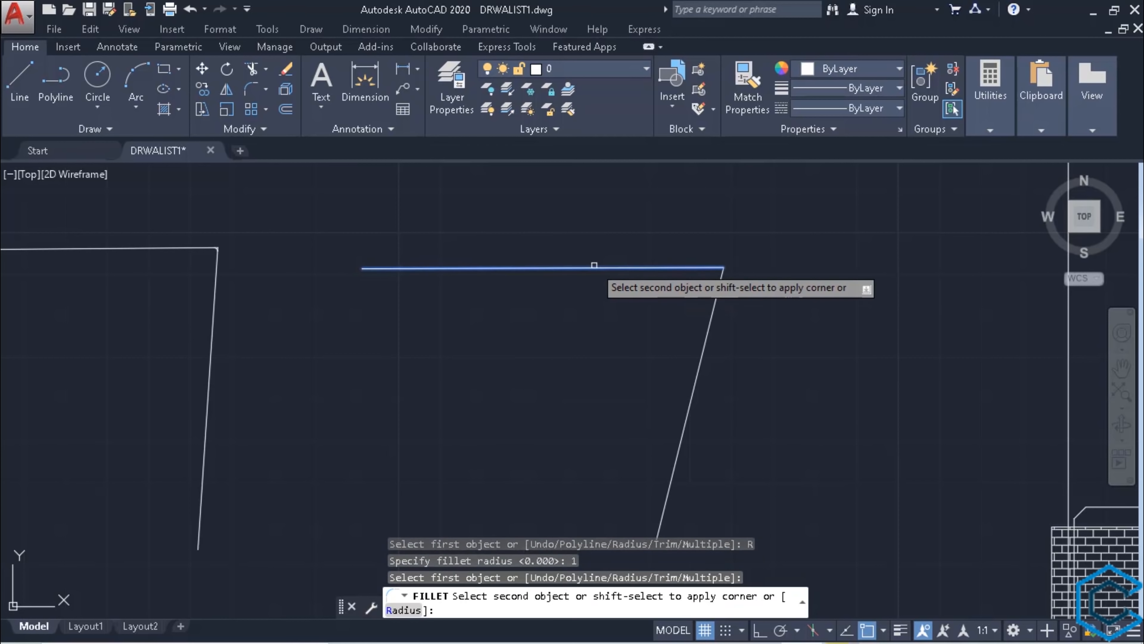
click(689, 405)
scroll(721, 266, up, 5)
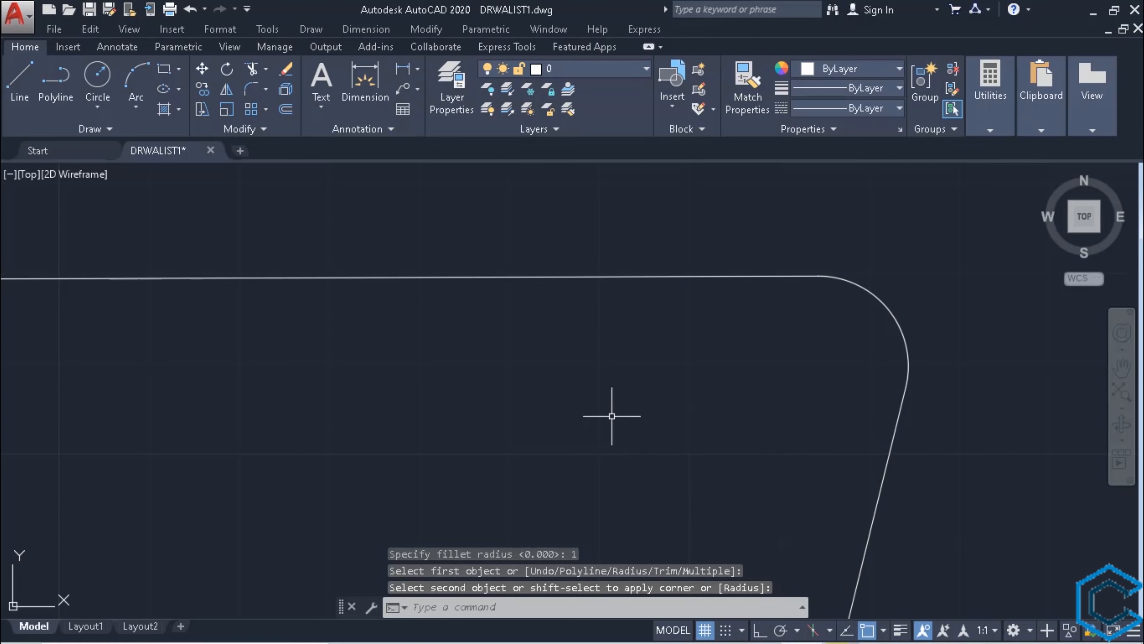
Step: Fillet the polyline's rounded corner again with the radius set to 0
text(F)
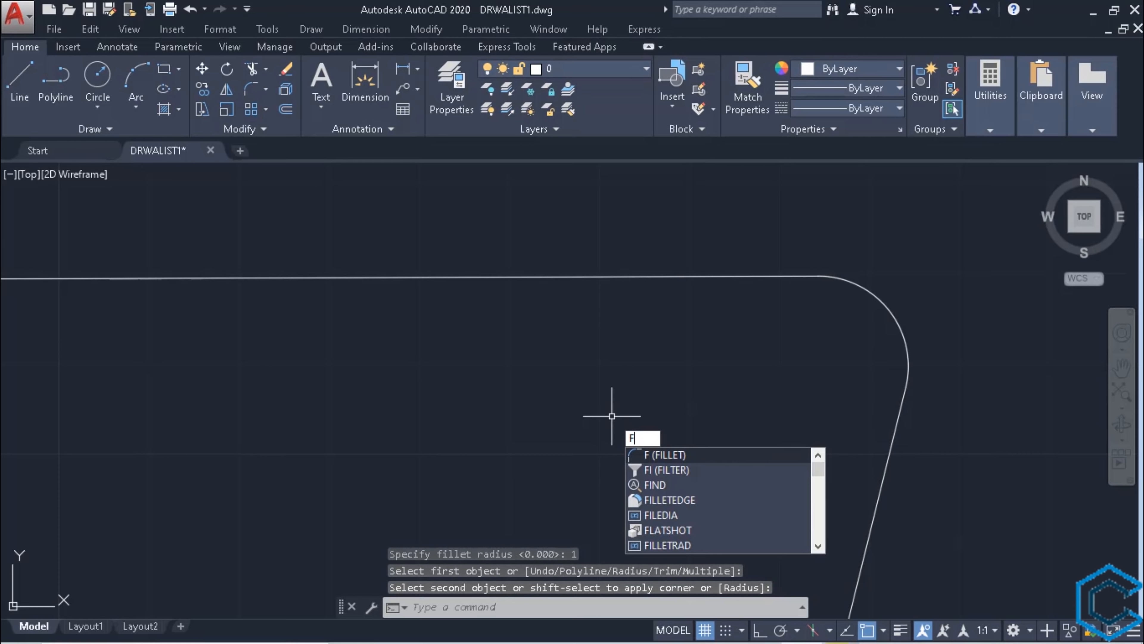
key(Return)
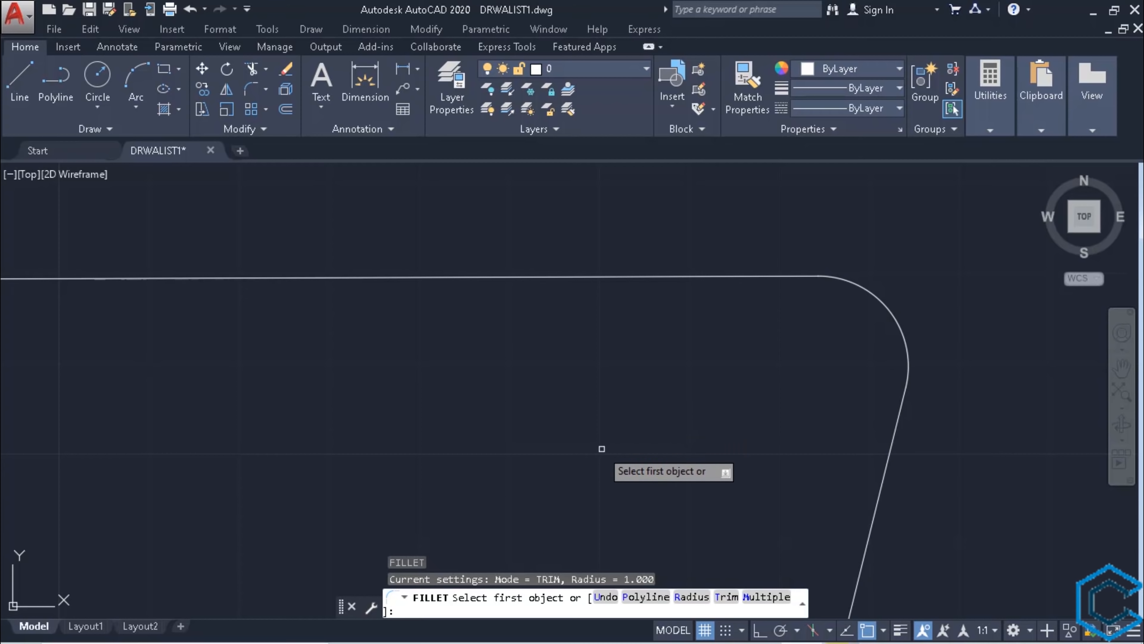
click(679, 600)
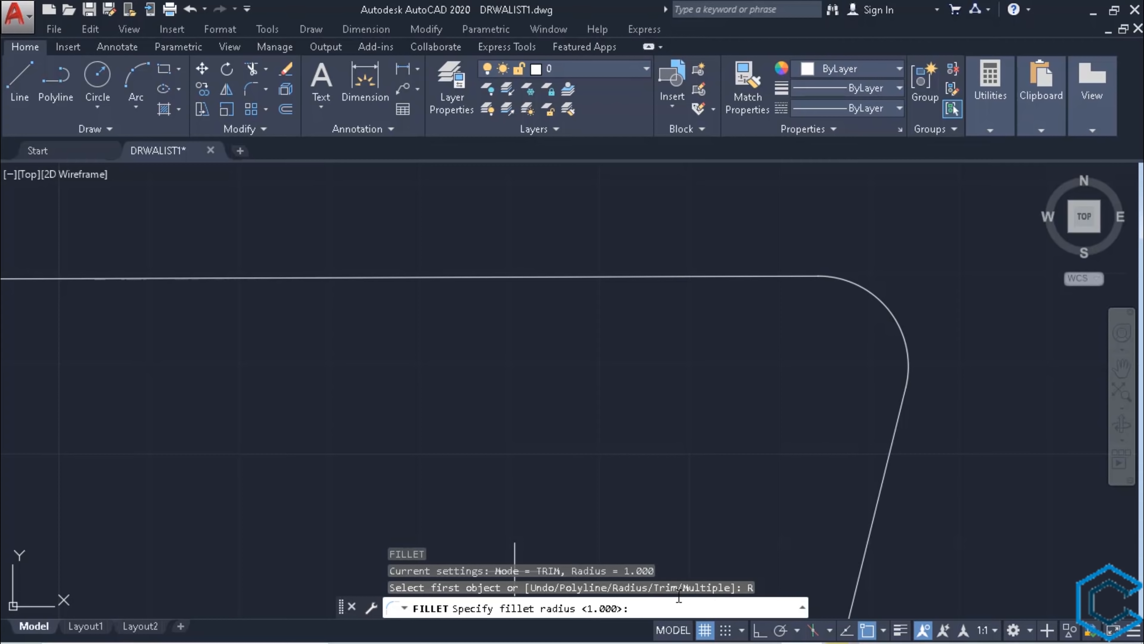
key(Return)
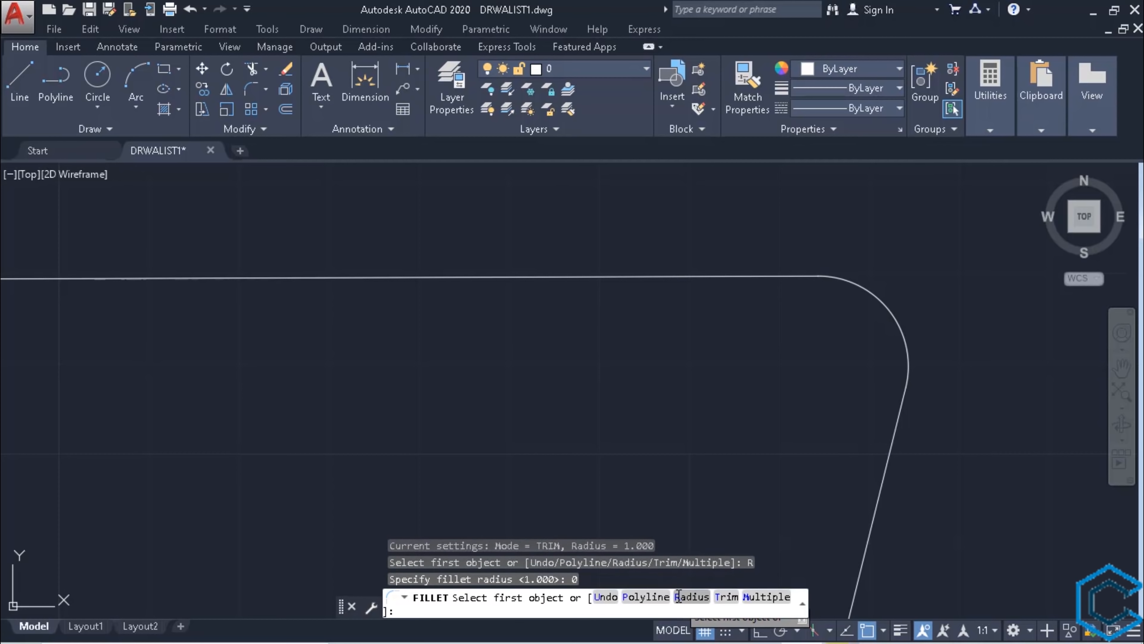
click(731, 275)
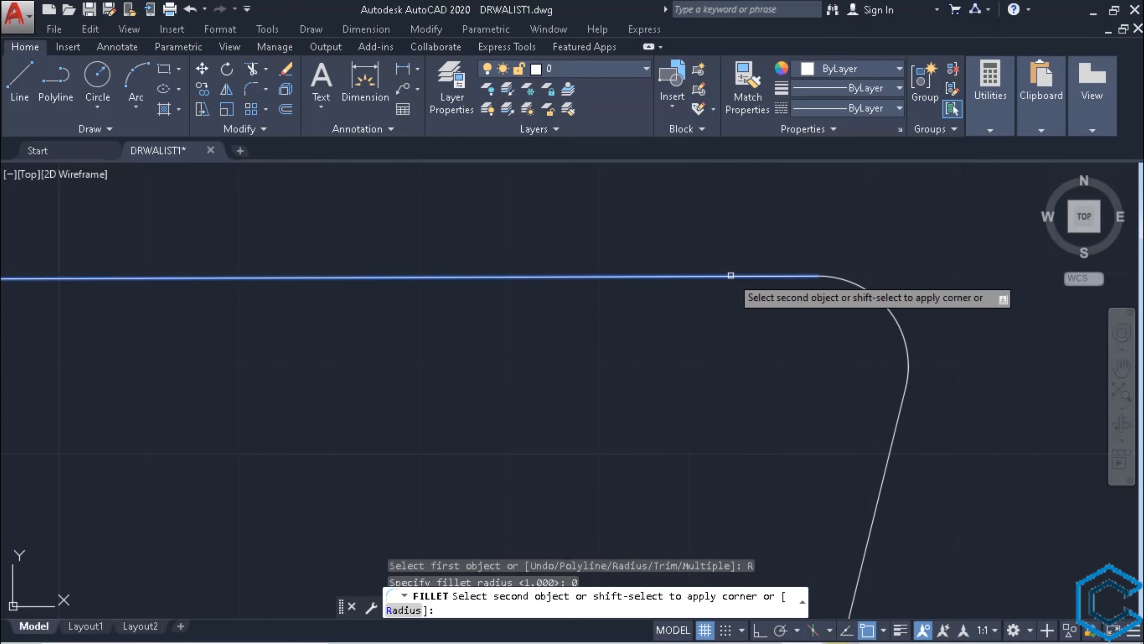
click(878, 494)
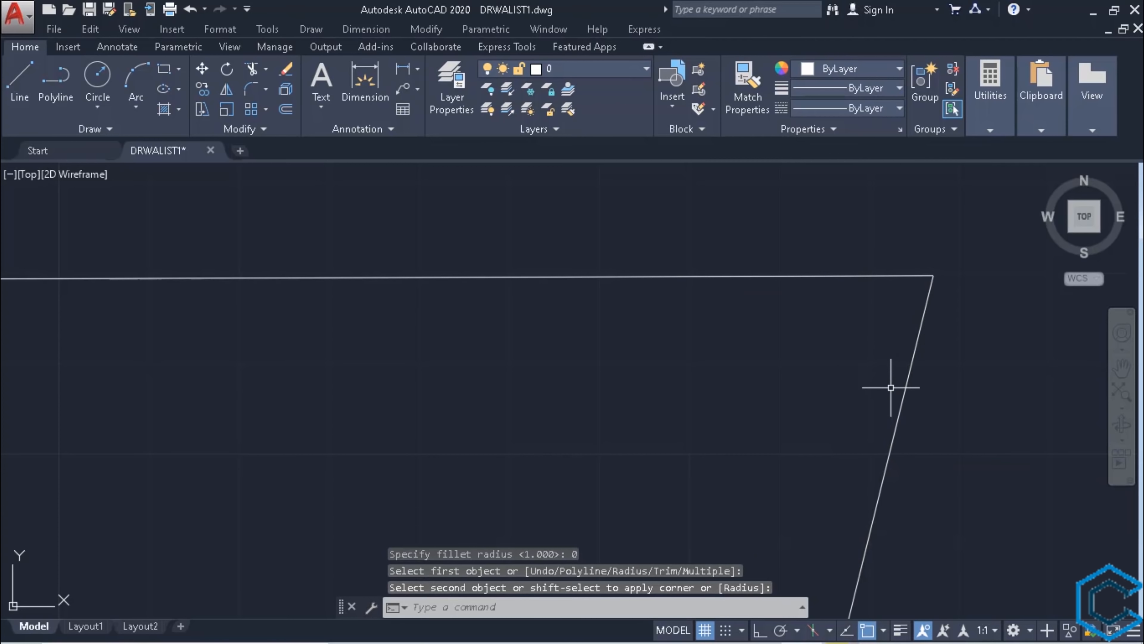
Step: Compare the corner of the separate lines and its leftover arc with the polyline's corner
scroll(891, 387, down, 5)
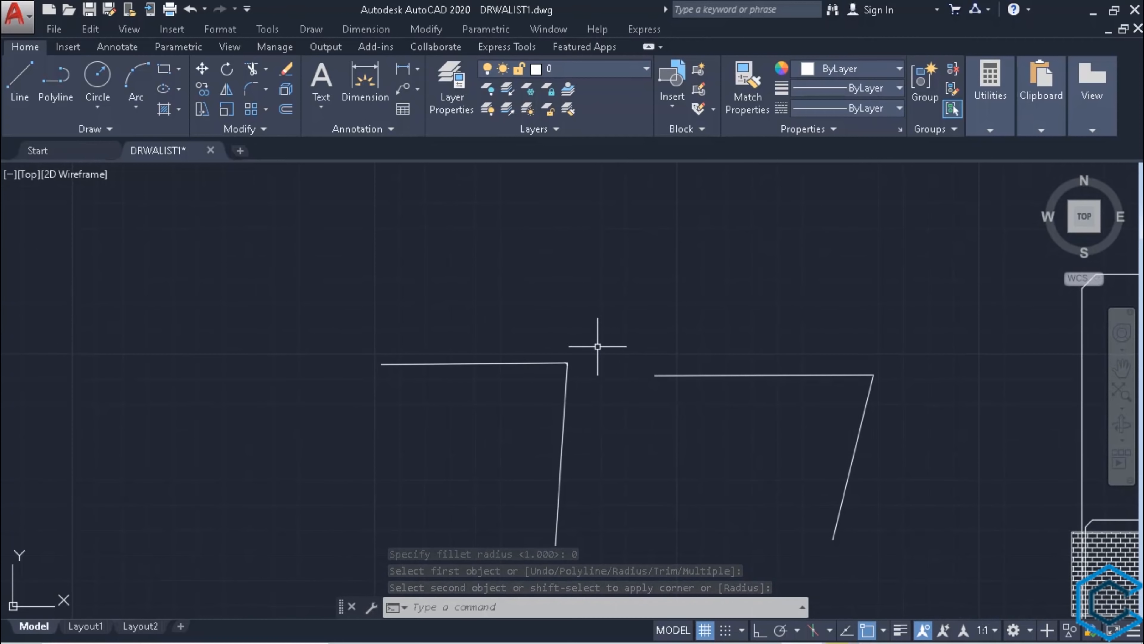
scroll(598, 346, up, 3)
scroll(519, 410, up, 4)
middle_drag(251, 466, 571, 391)
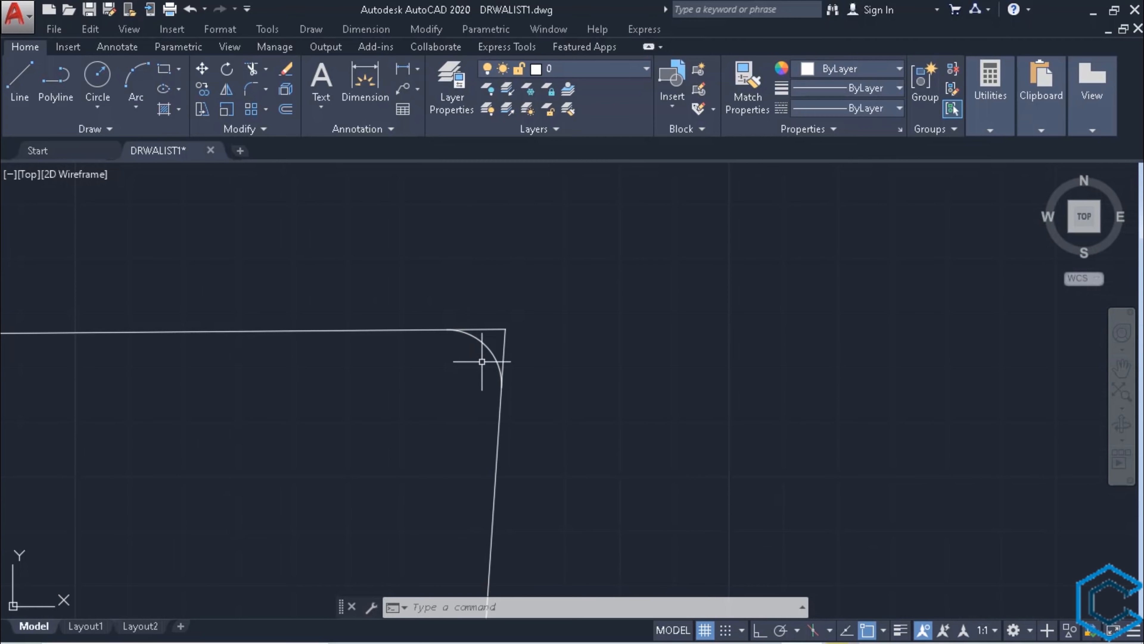
scroll(481, 351, down, 3)
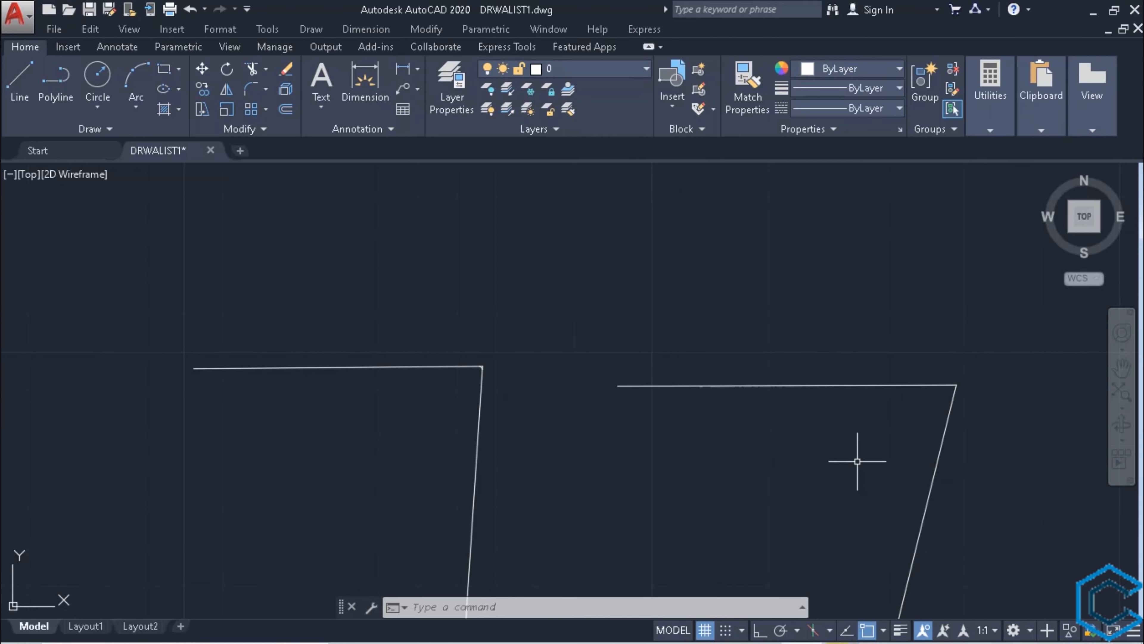
mouse_move(856, 460)
middle_down()
mouse_move(825, 365)
mouse_move(624, 462)
middle_up()
scroll(813, 396, down, 3)
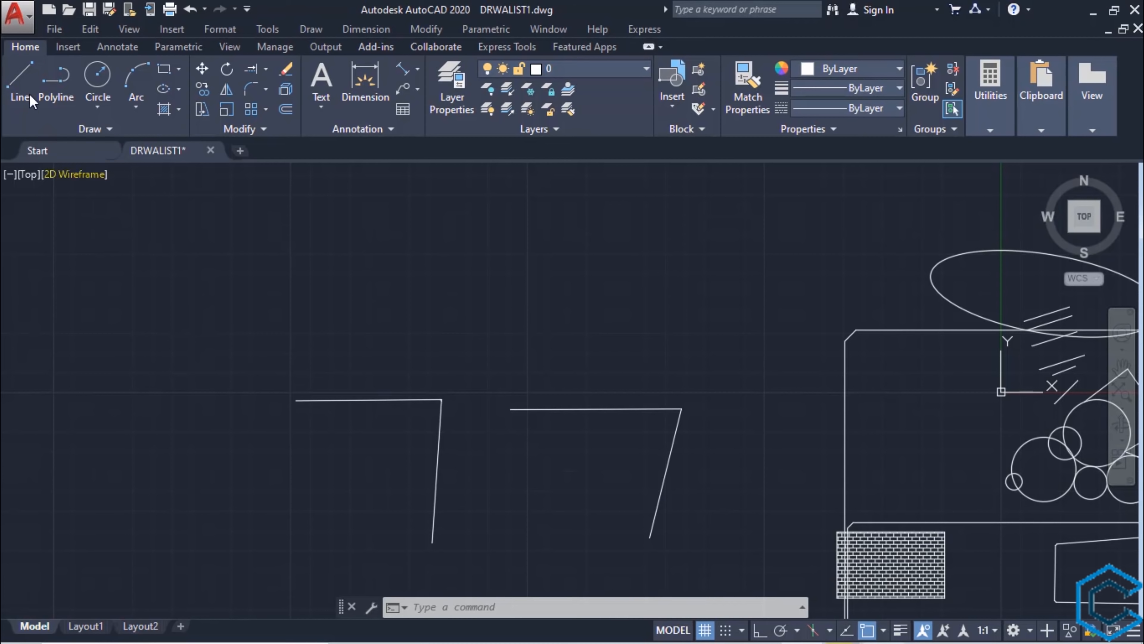
Step: Draw two connected line segments northwest of the filleted lines, one sloping slightly down eastward and one running nearly straight down
click(20, 85)
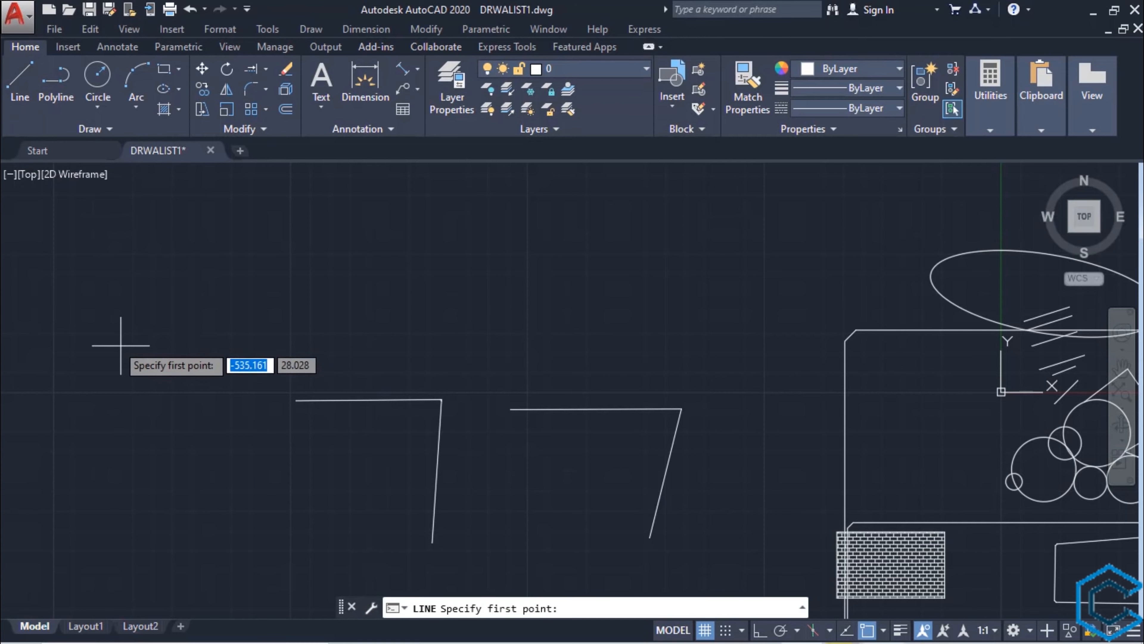
click(43, 299)
click(182, 309)
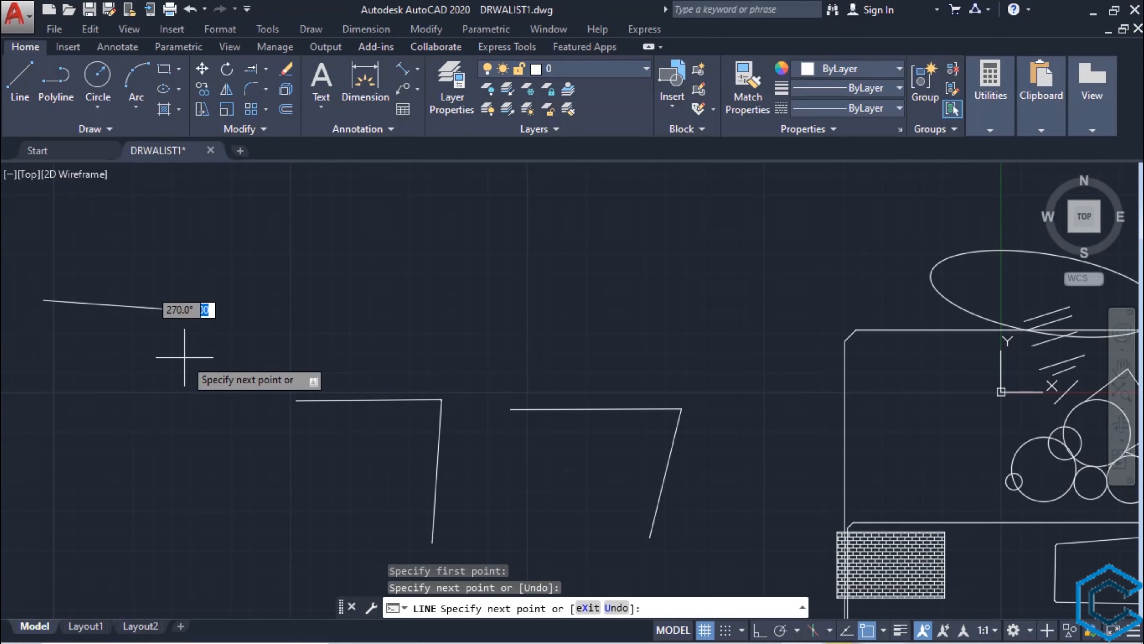
click(183, 431)
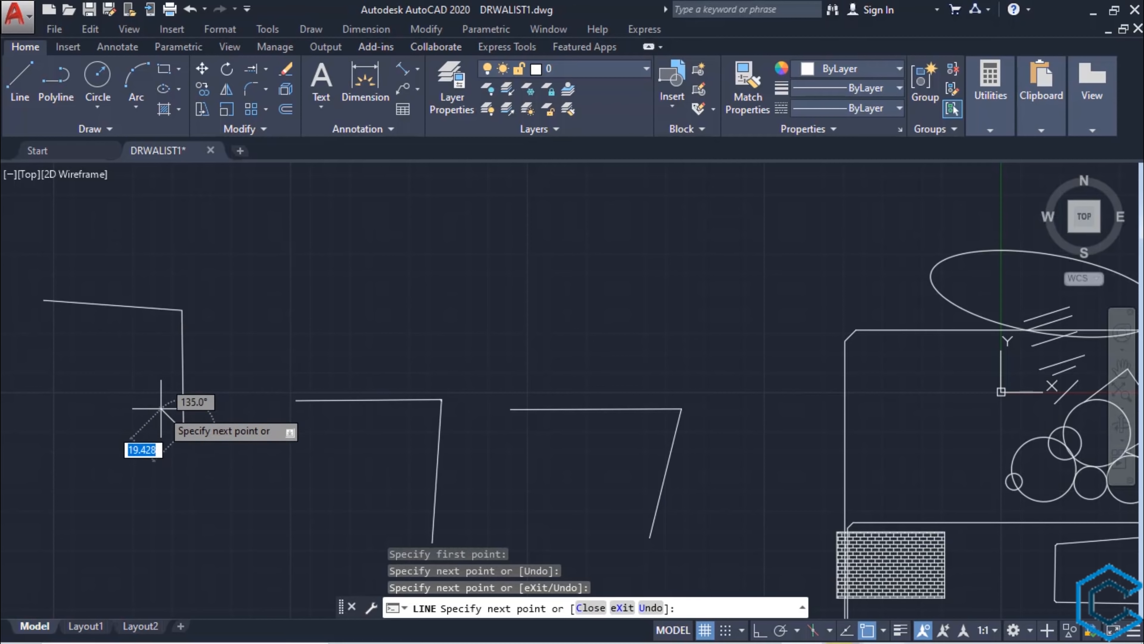
key(Escape)
middle_drag(161, 410, 320, 495)
key(Escape)
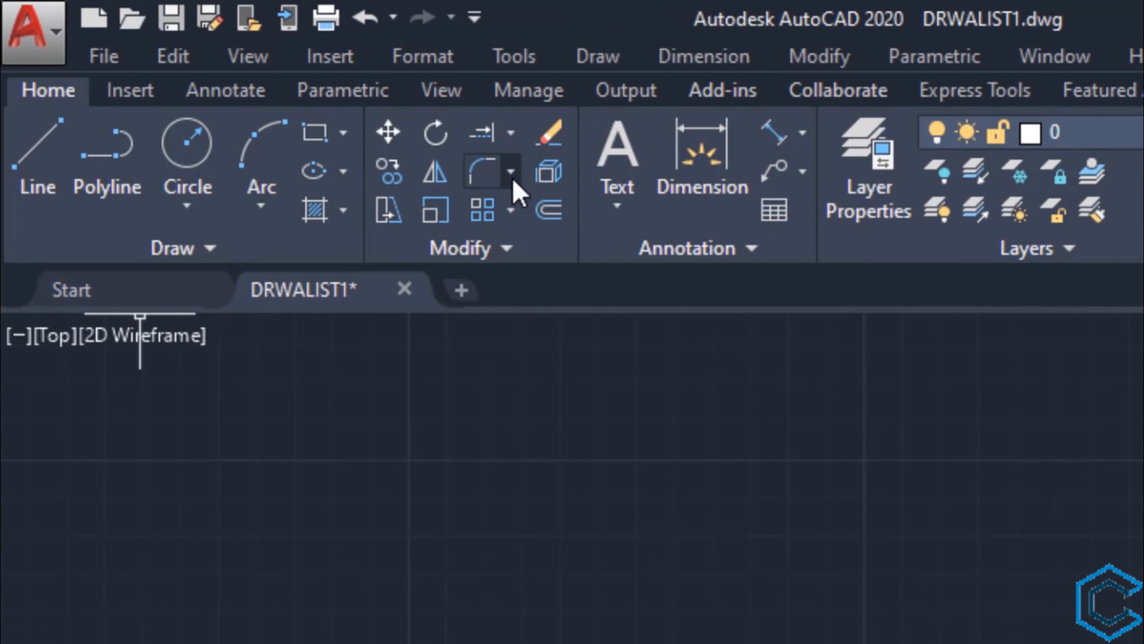
Step: Chamfer the corner between the new sloping line and the nearly vertical line using the current chamfer settings
click(511, 173)
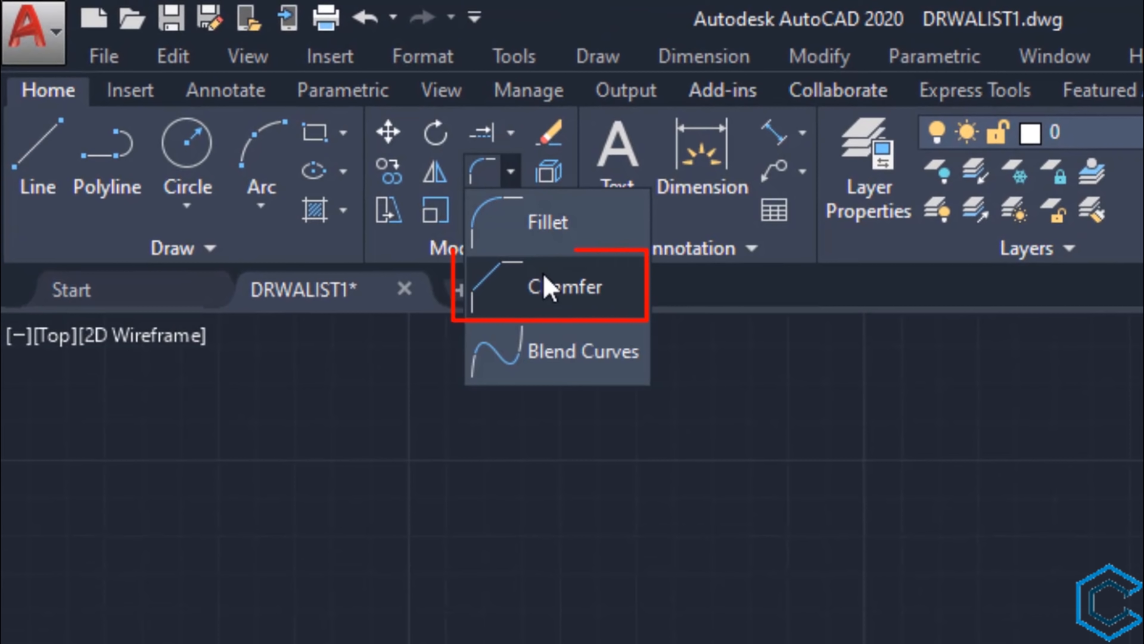
click(555, 295)
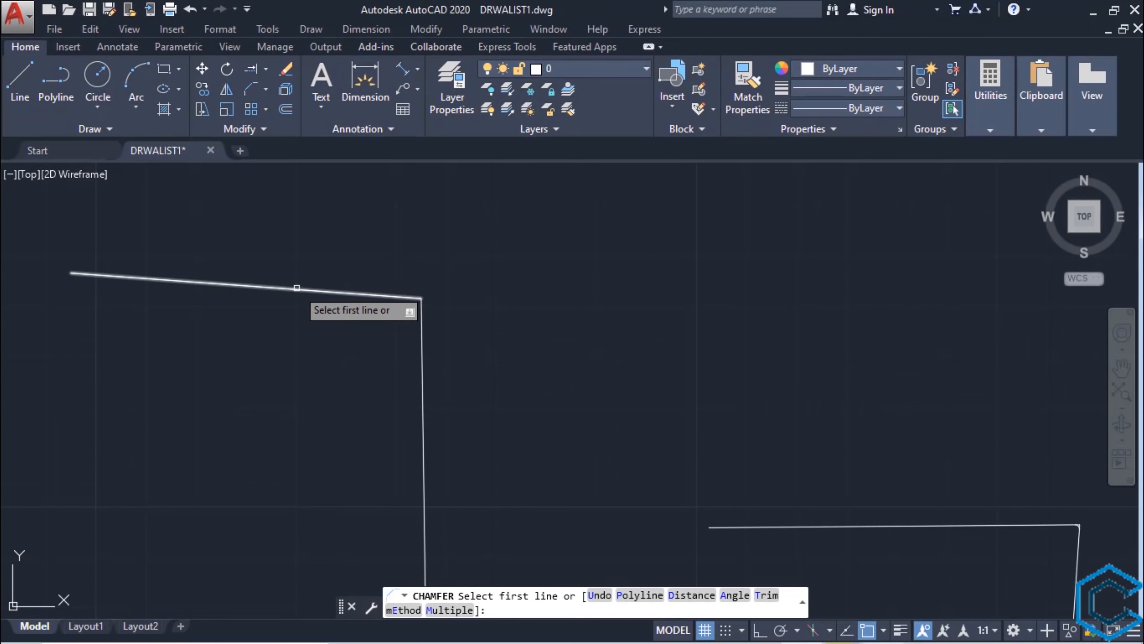
click(297, 287)
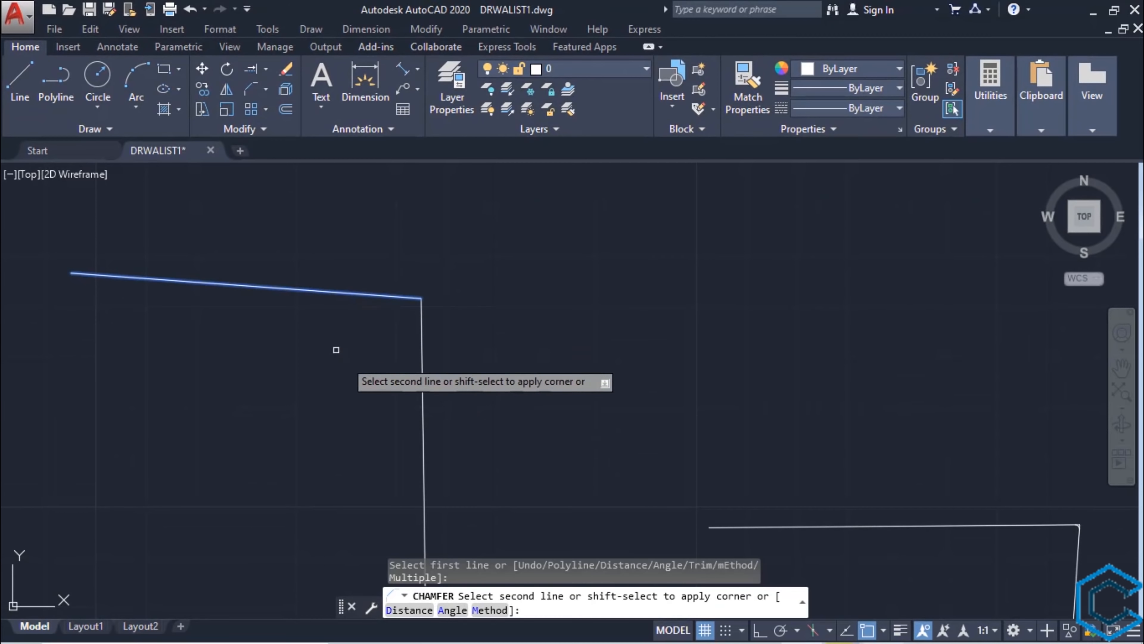
click(424, 418)
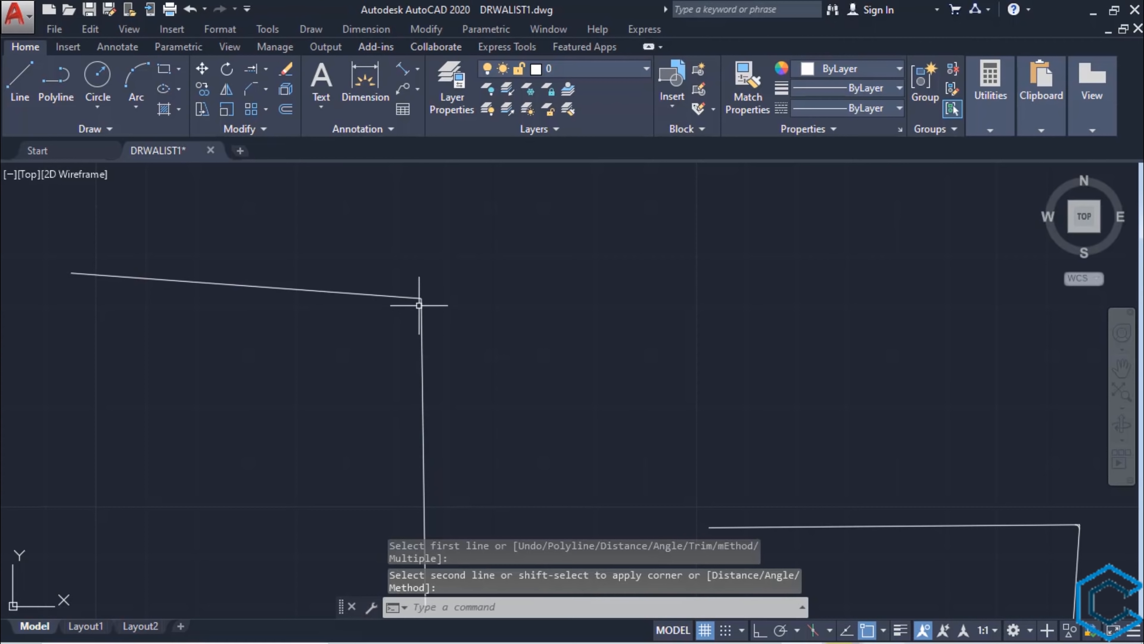
Step: Chamfer the corner between the sloping line and the nearly vertical line with both chamfer distances set to 1
scroll(447, 325, up, 3)
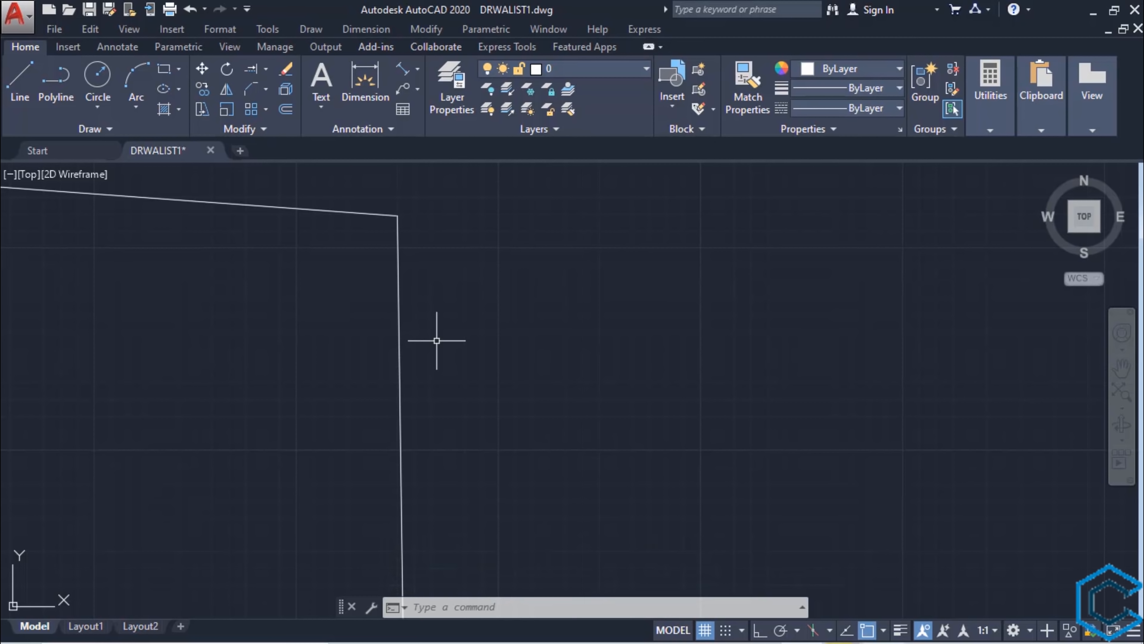
text(CHA)
key(Return)
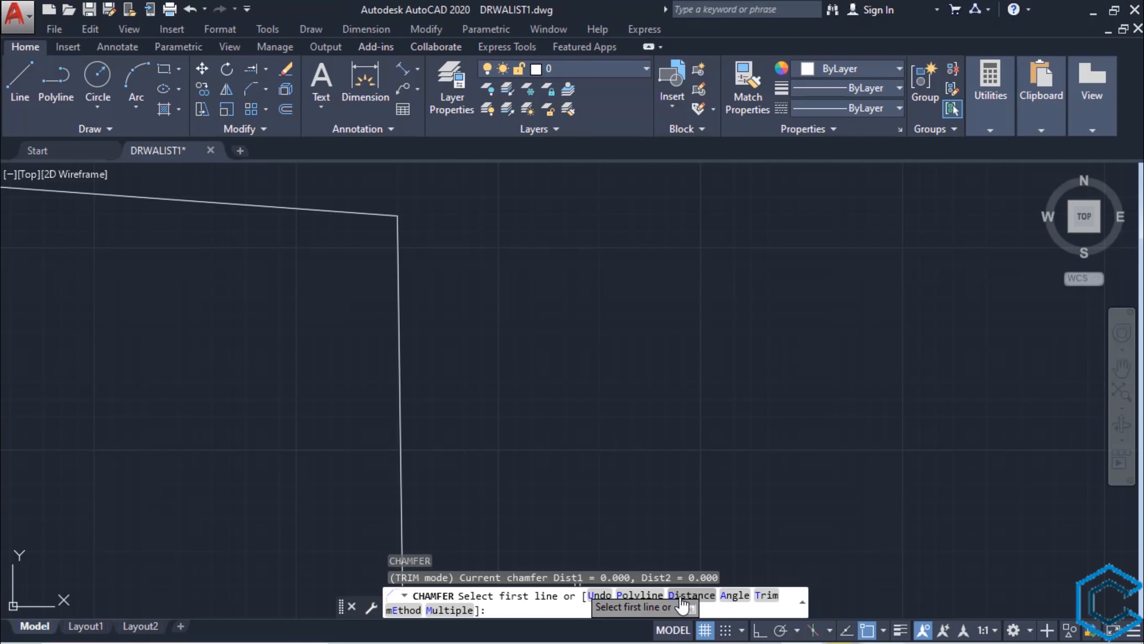
text(d)
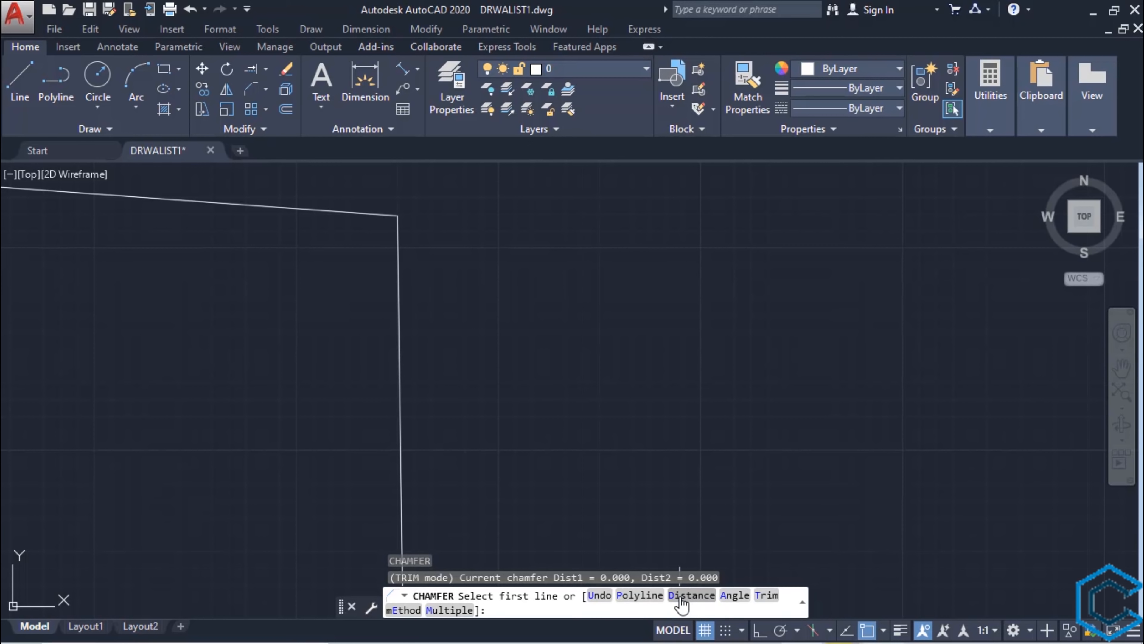
key(Return)
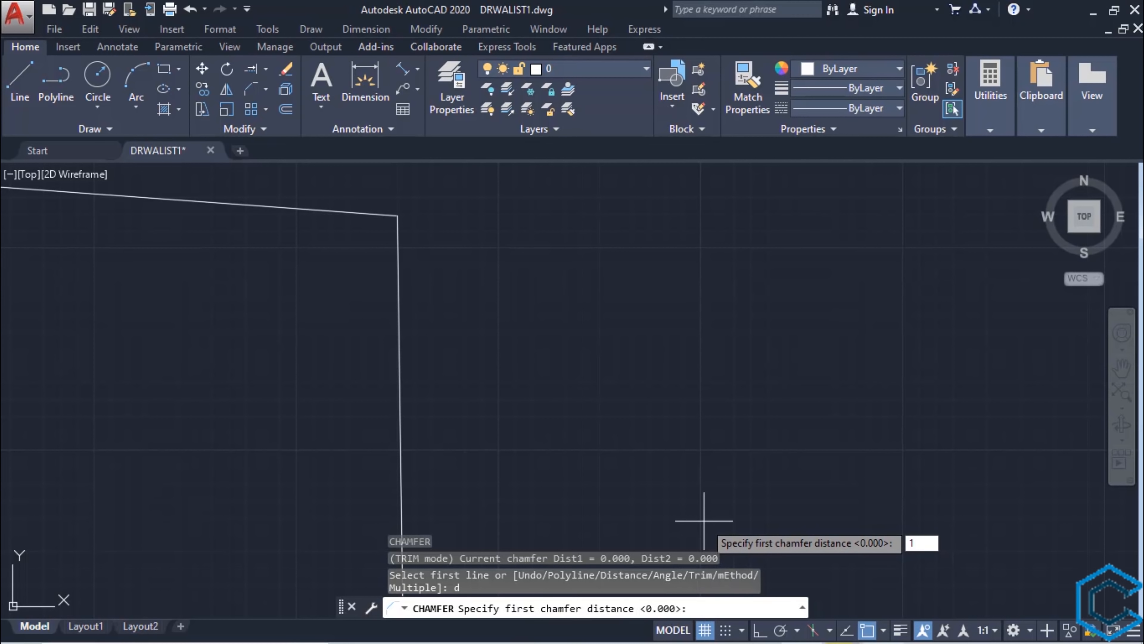
text(1)
key(Return)
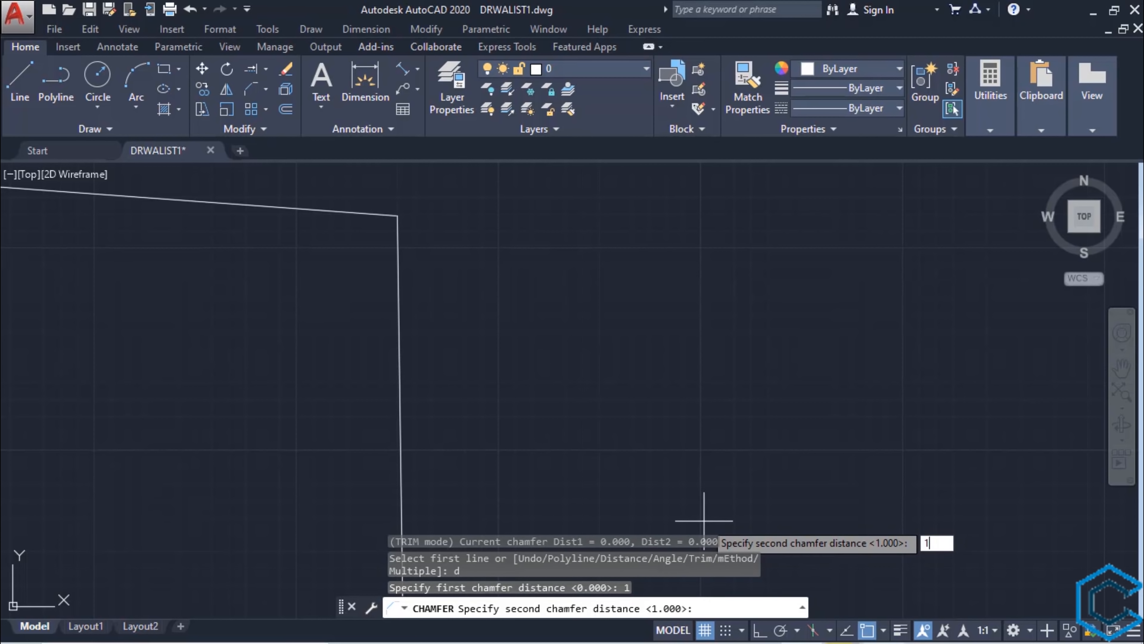
text(1)
key(Return)
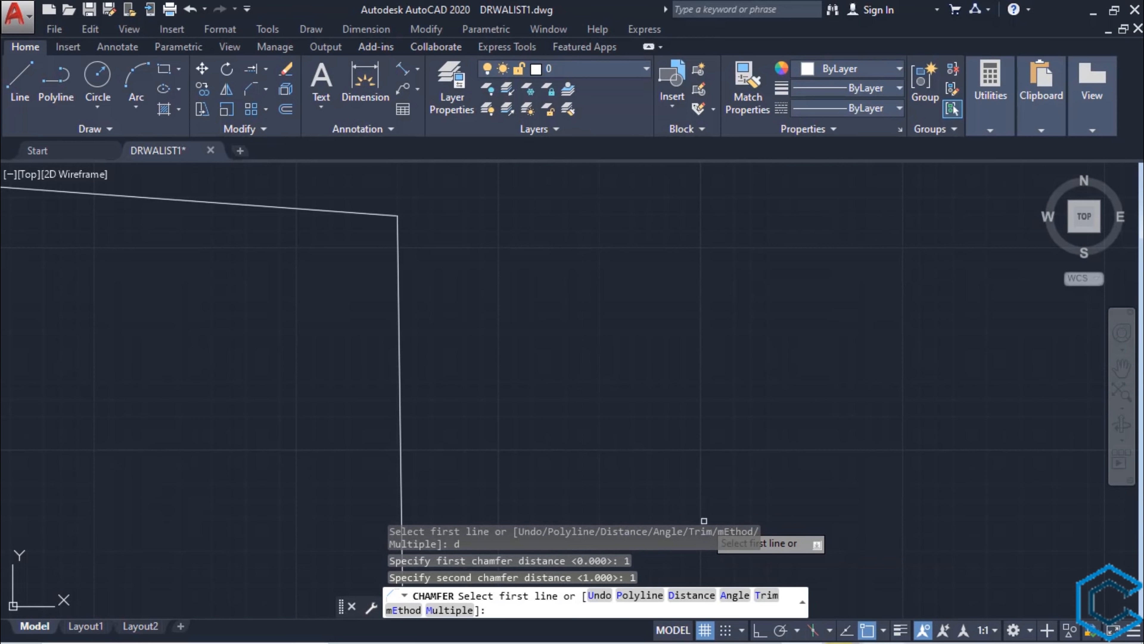
click(329, 210)
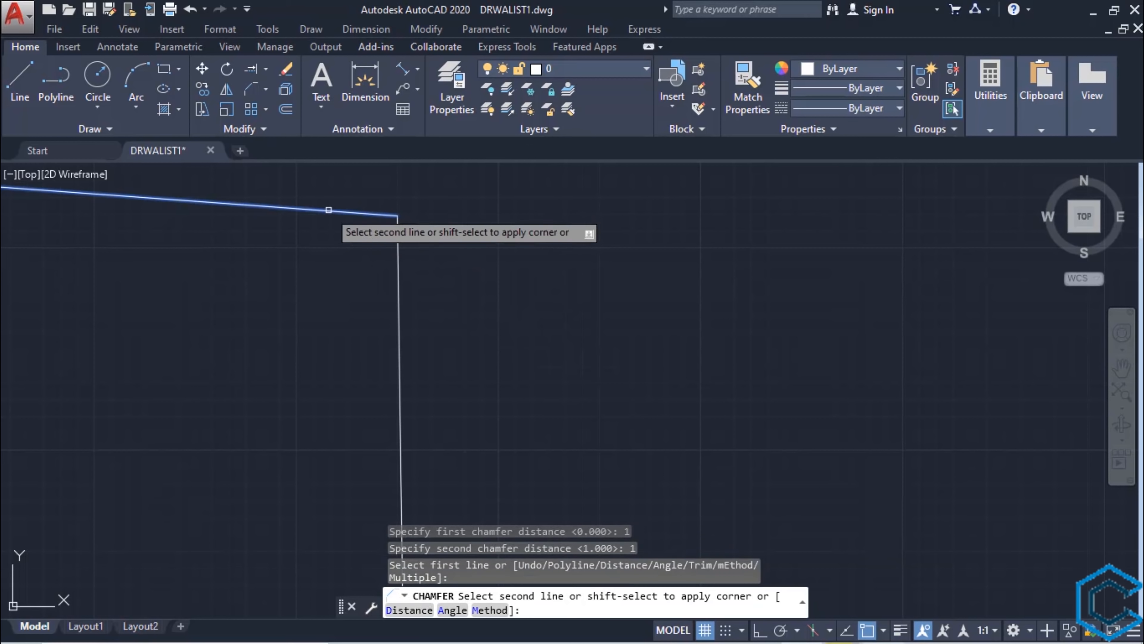
click(400, 301)
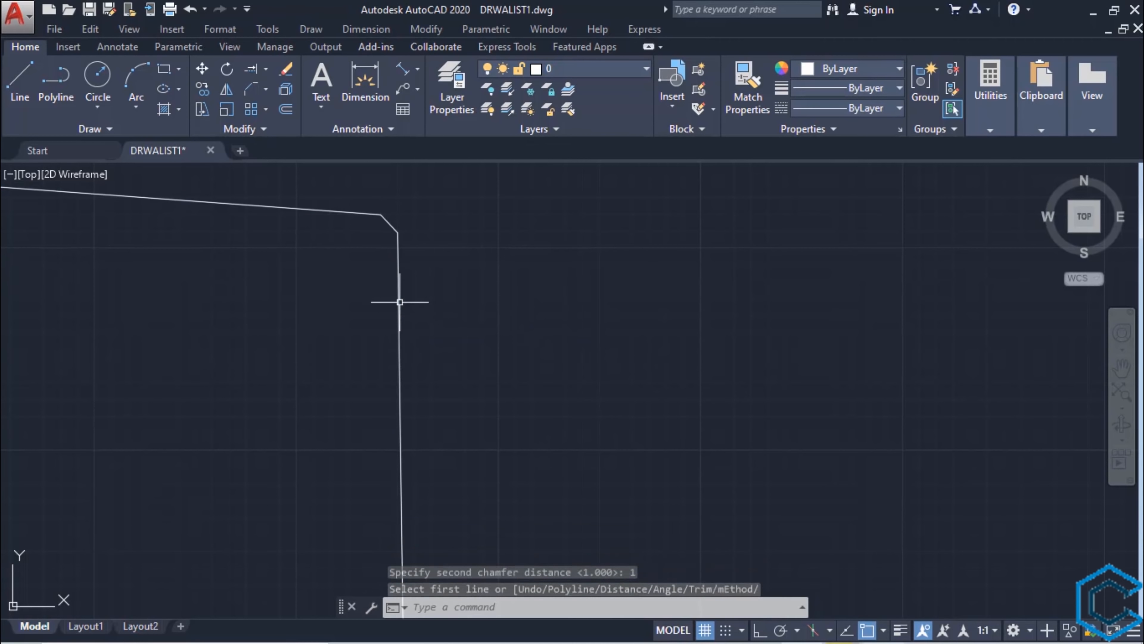
click(400, 302)
Step: Draw a single slanted line just northeast of the chamfer, running roughly parallel to it
scroll(388, 271, up, 8)
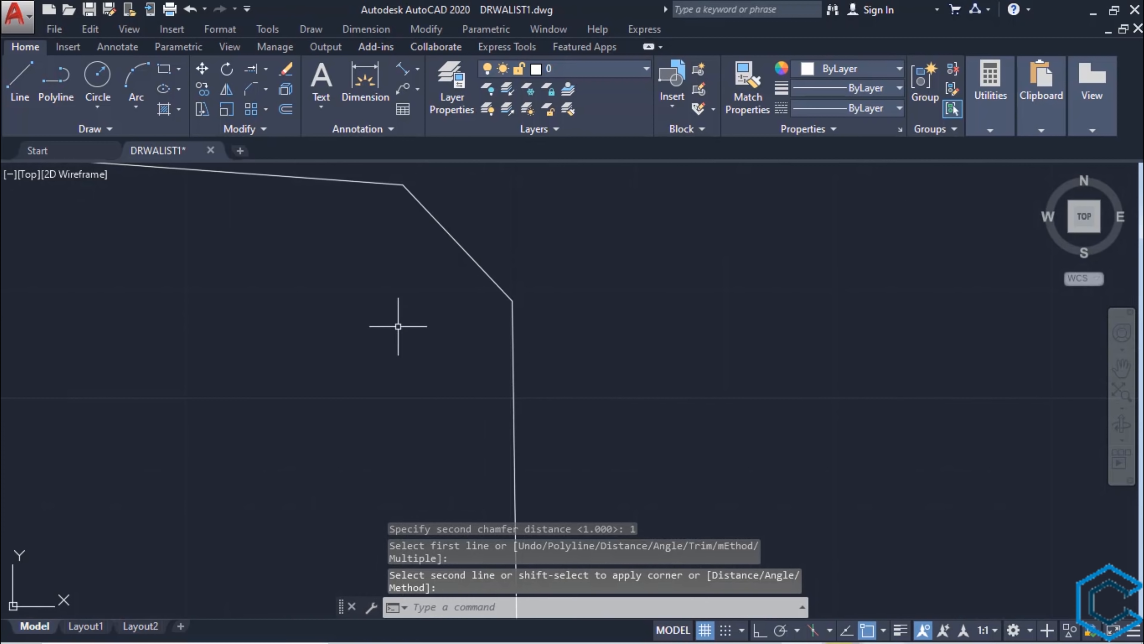
middle_drag(398, 326, 457, 414)
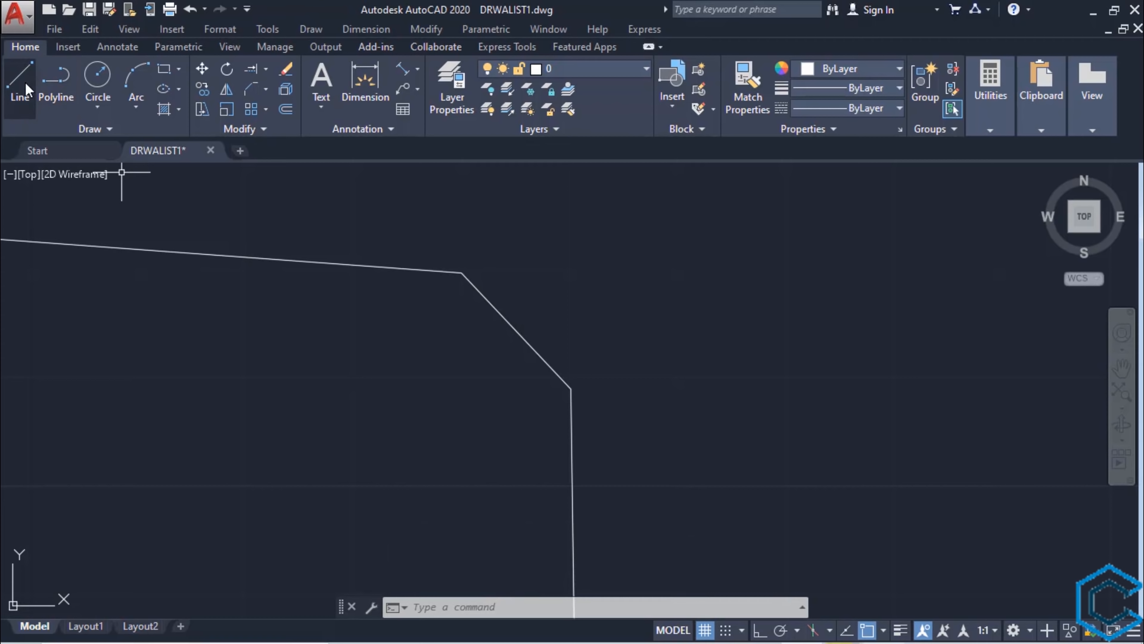
click(22, 73)
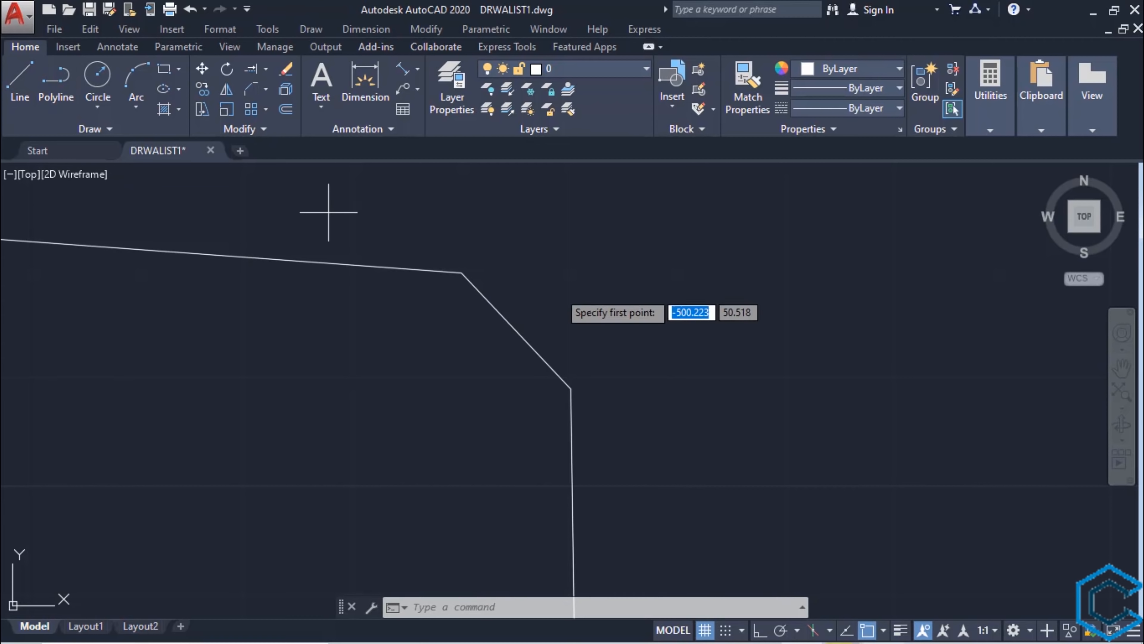
click(534, 204)
click(663, 340)
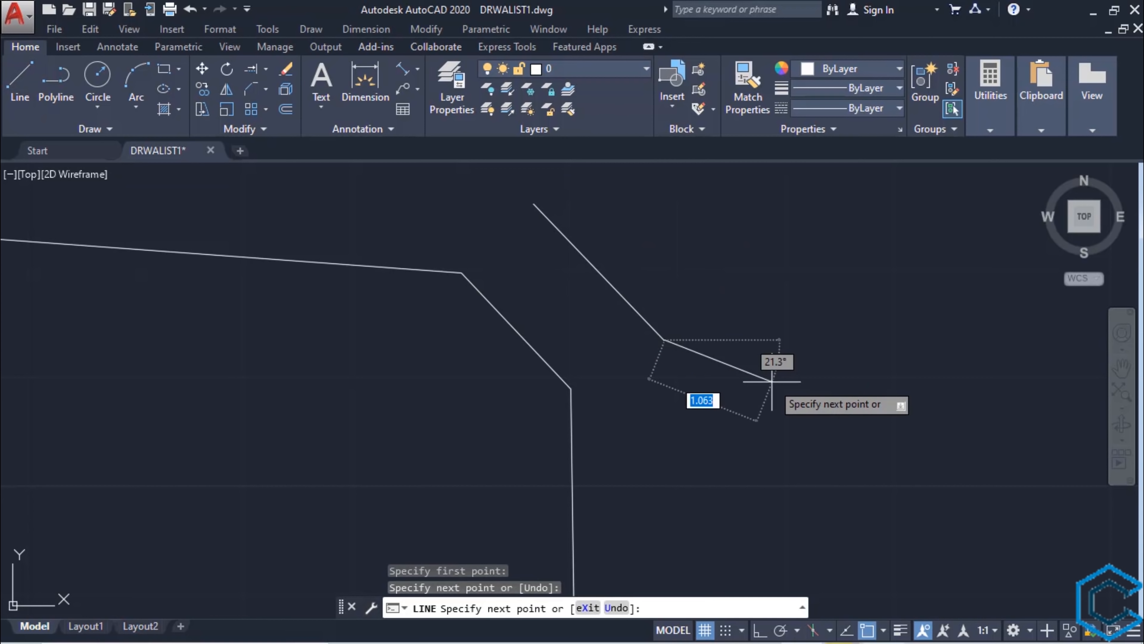
key(Escape)
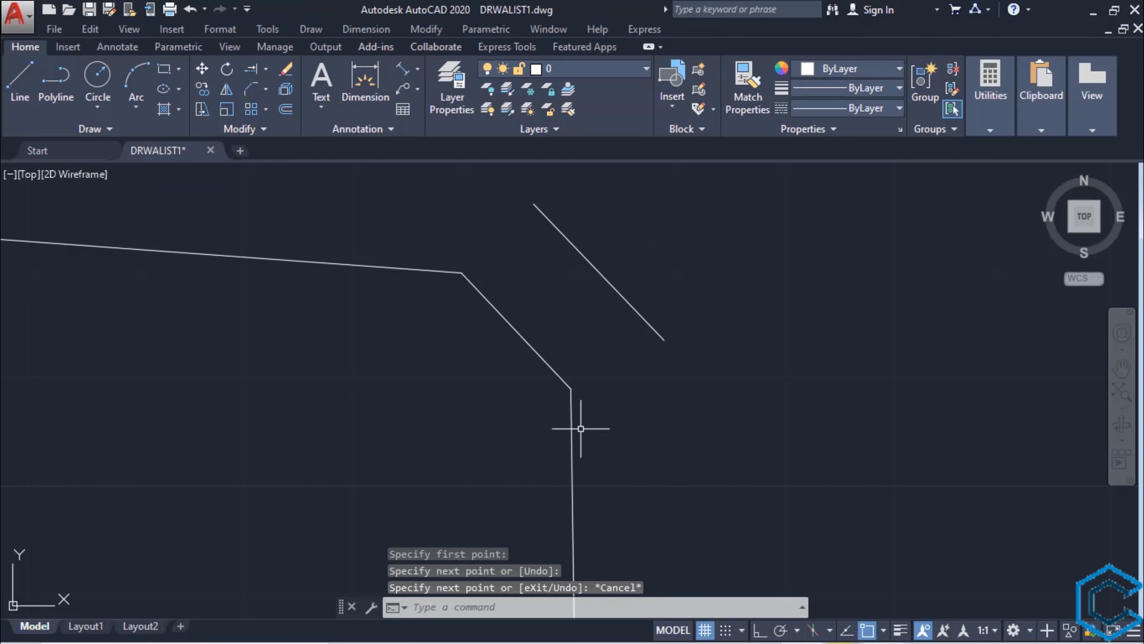
Step: Extend the sloping line and the nearly vertical line past the chamfer up to the new slanted line
click(253, 70)
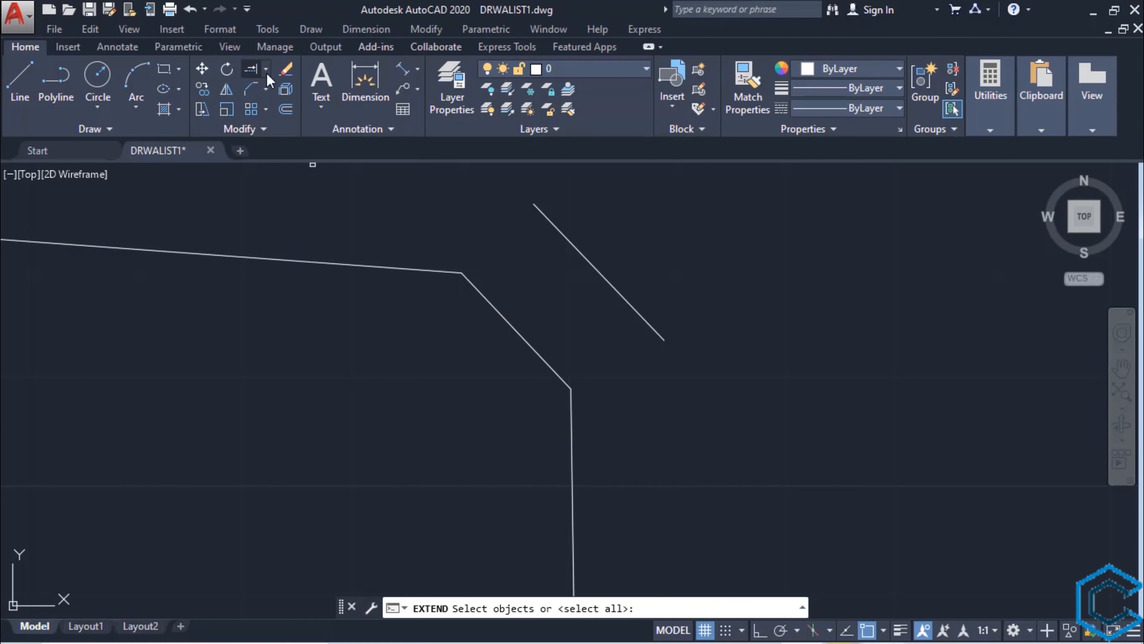
click(579, 252)
key(Return)
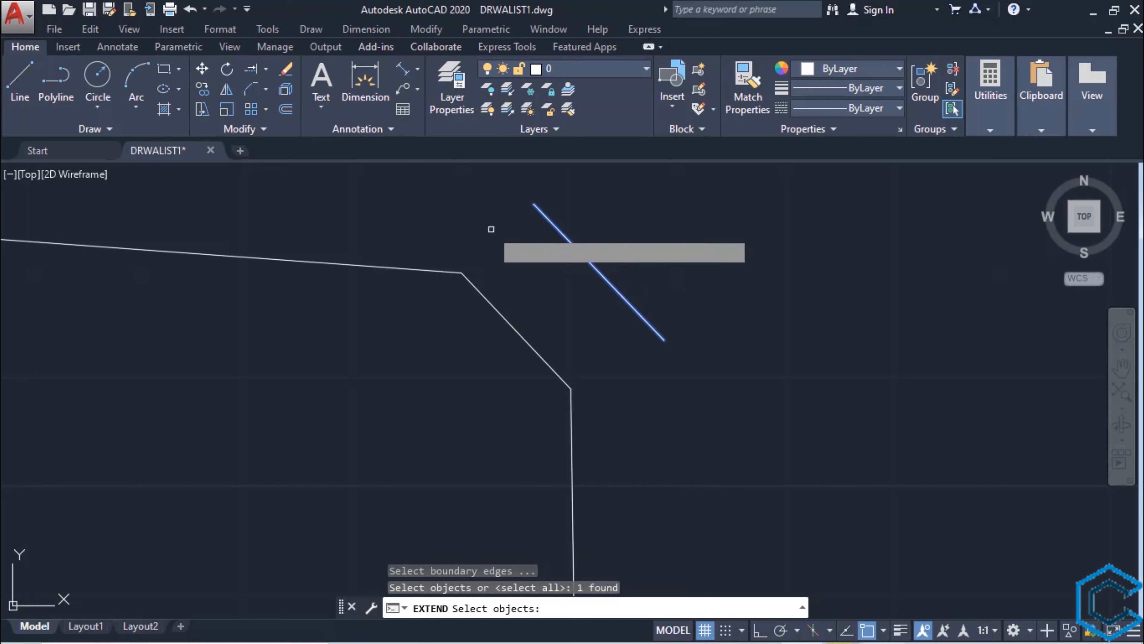
click(397, 260)
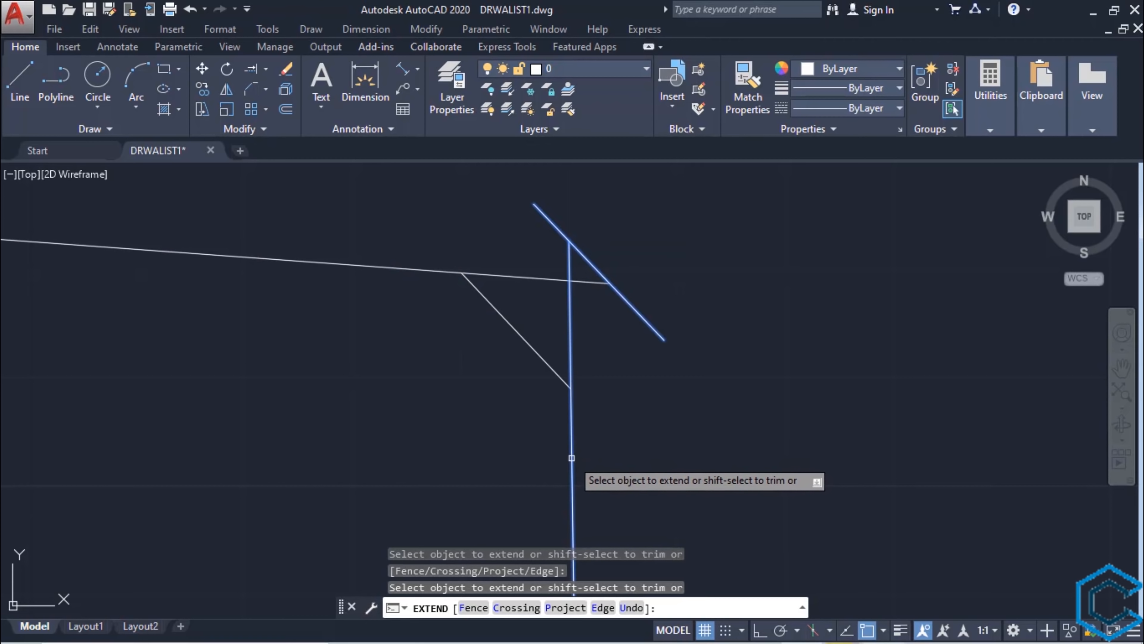
click(570, 453)
key(Escape)
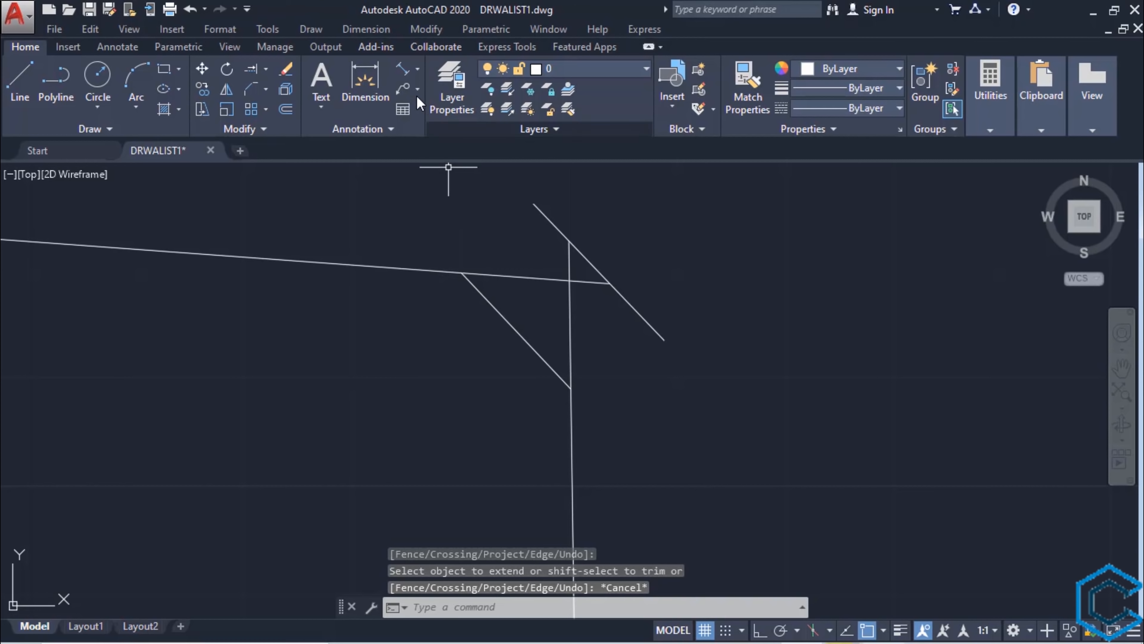
Step: Add an aligned dimension from the chamfer's lower end to the intersection of the two extended lines, placed east of them
click(416, 75)
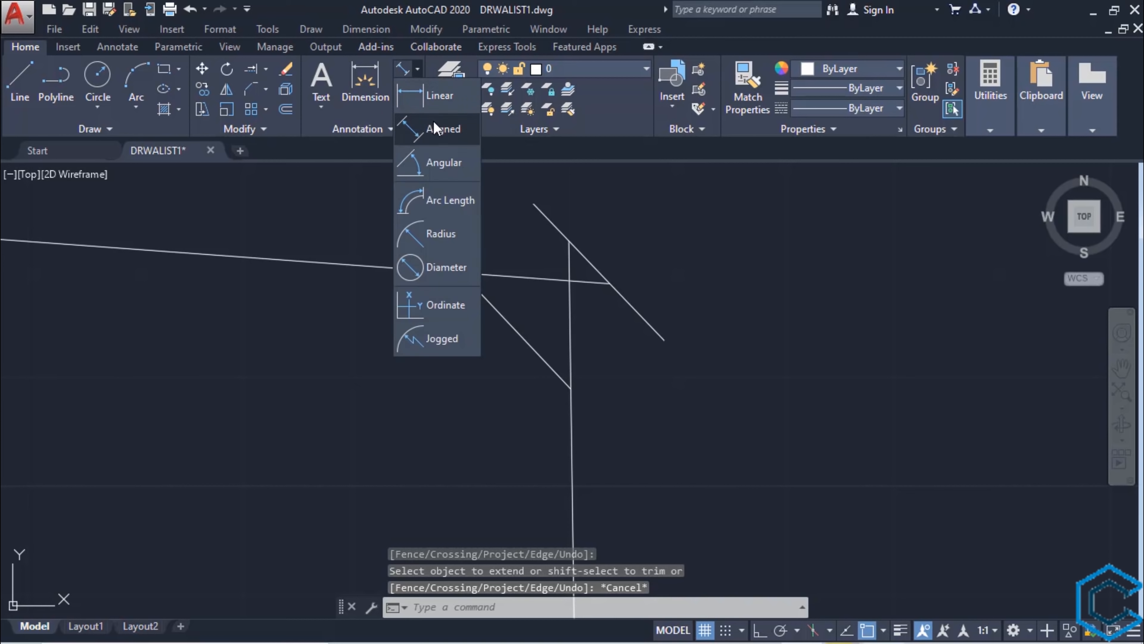
click(437, 130)
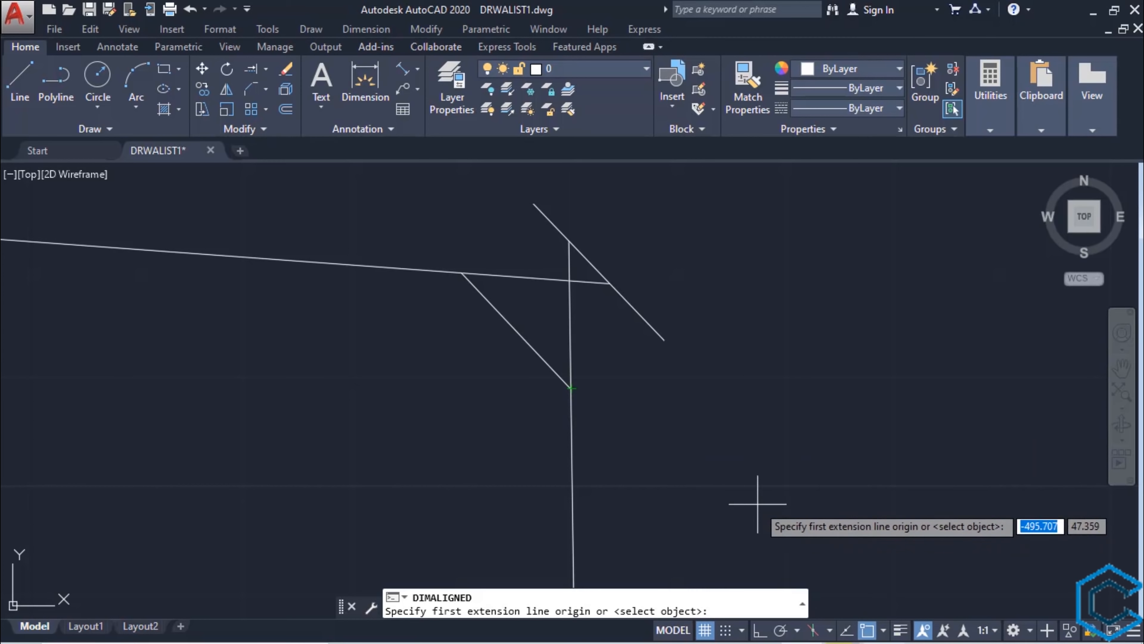
click(571, 388)
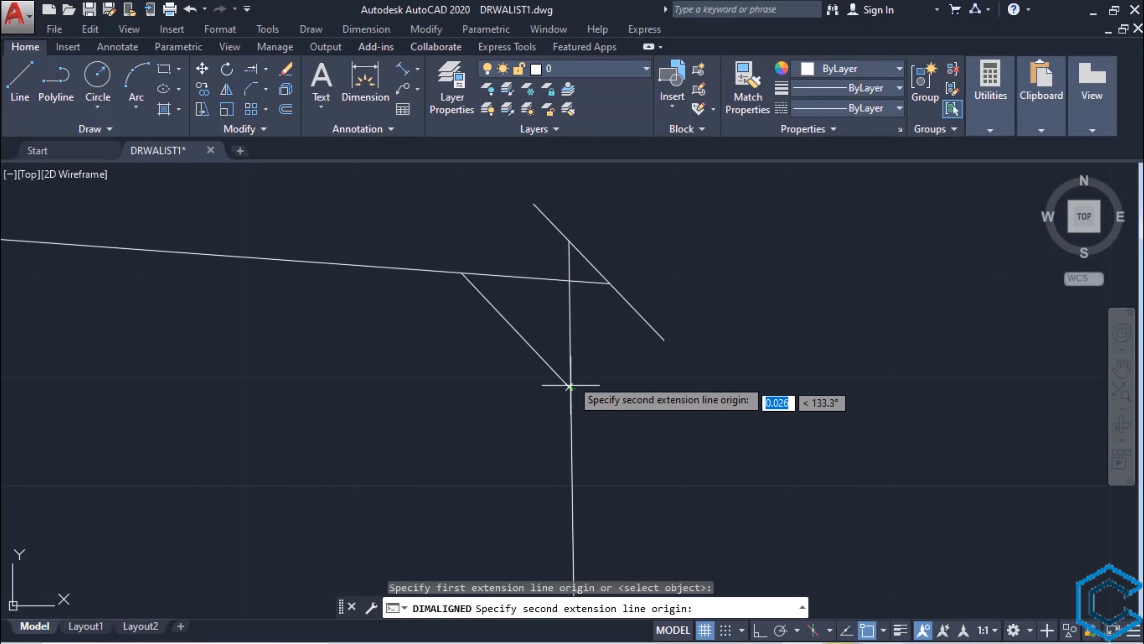
click(569, 280)
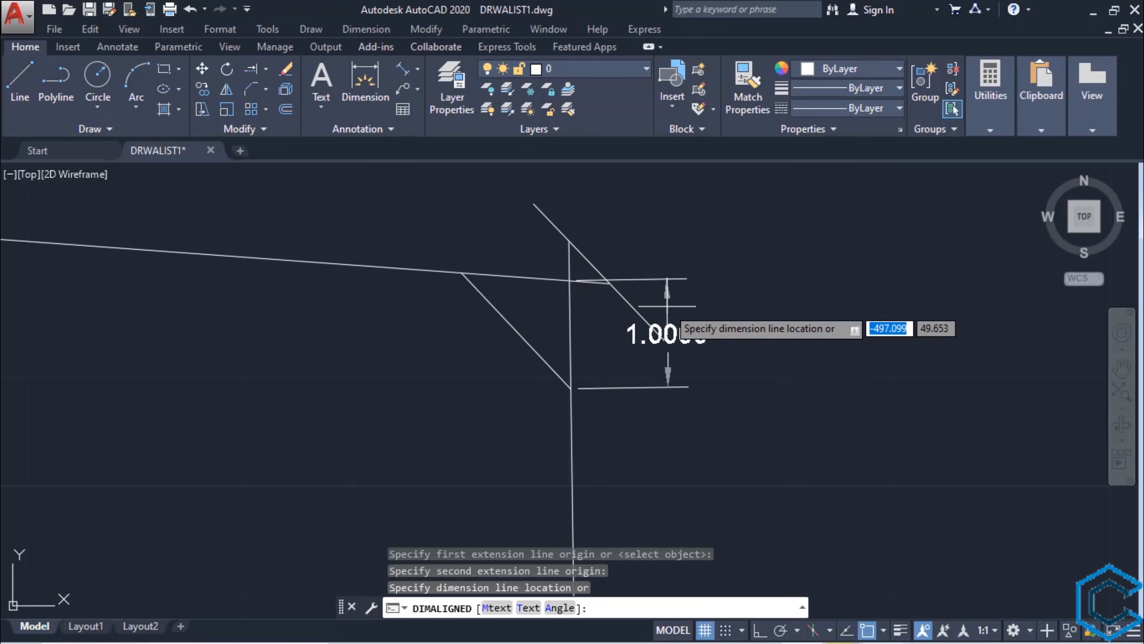
click(666, 336)
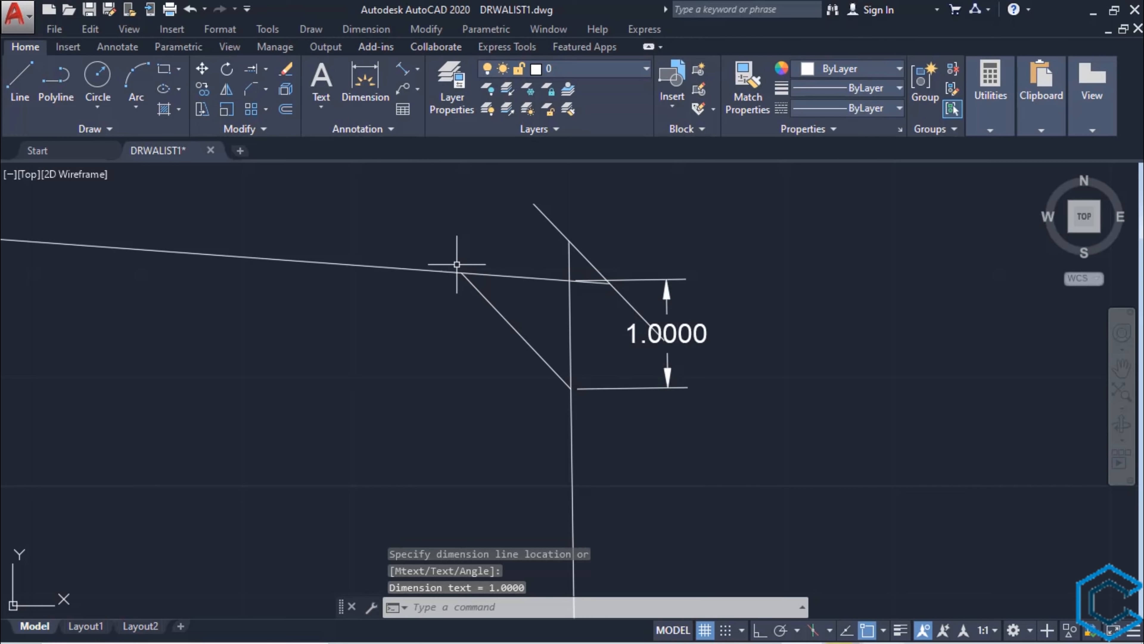
Step: Add an aligned dimension from the chamfer's upper end to the intersection of the extended lines, placed above them
key(Return)
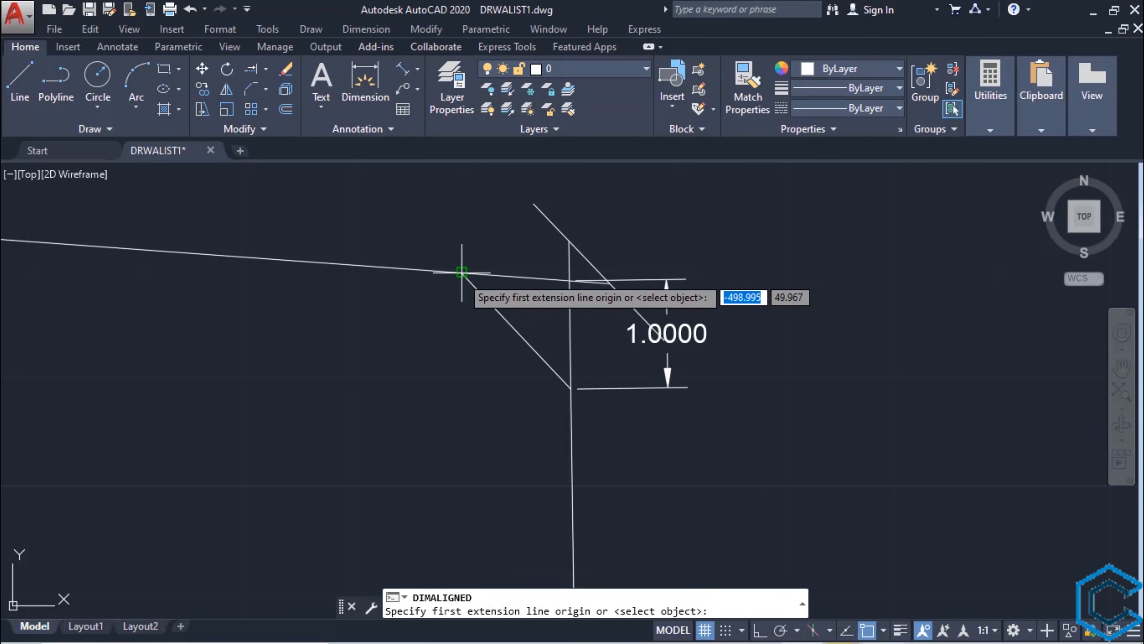
click(462, 273)
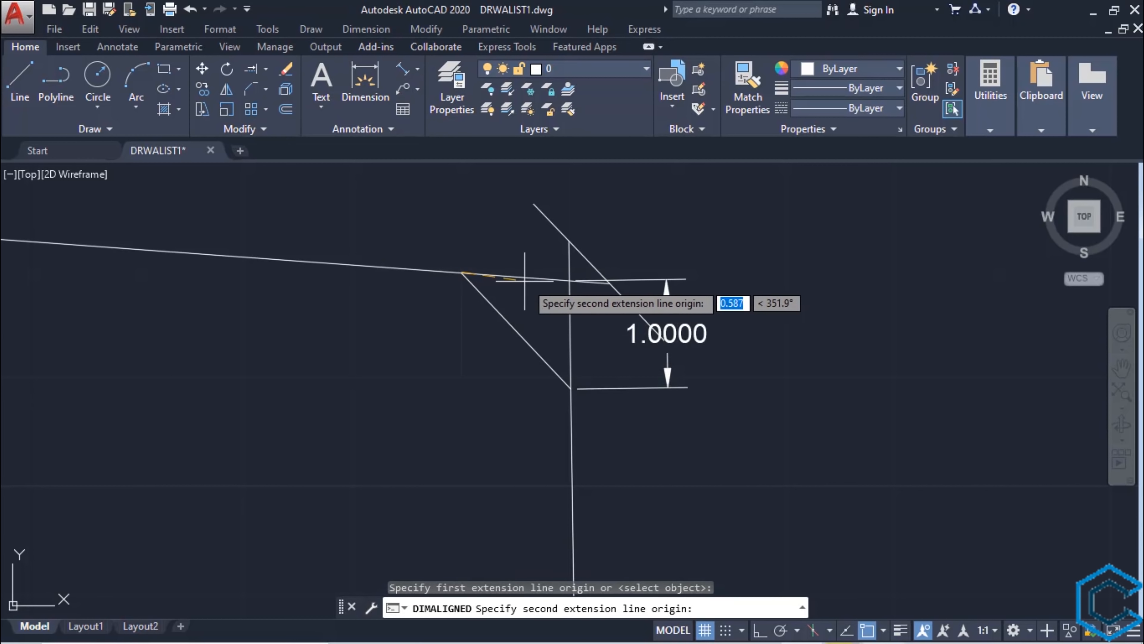
click(569, 280)
click(571, 244)
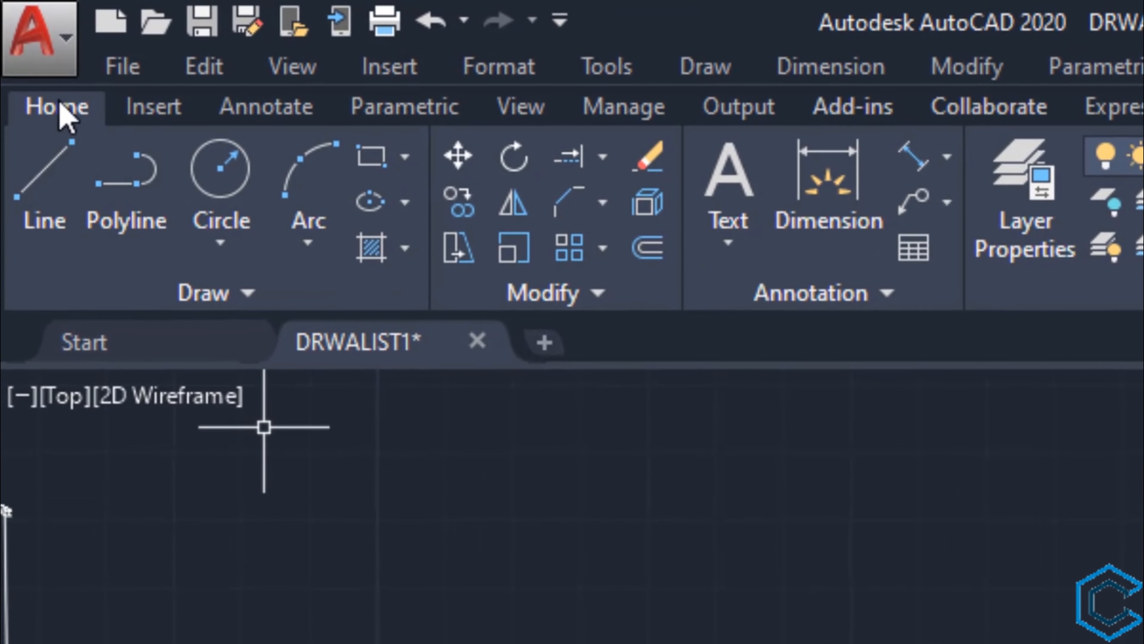
Step: Blend the west end of the polyline's horizontal segment with the upper end of the neighbouring steep line using Blend Curves
click(603, 204)
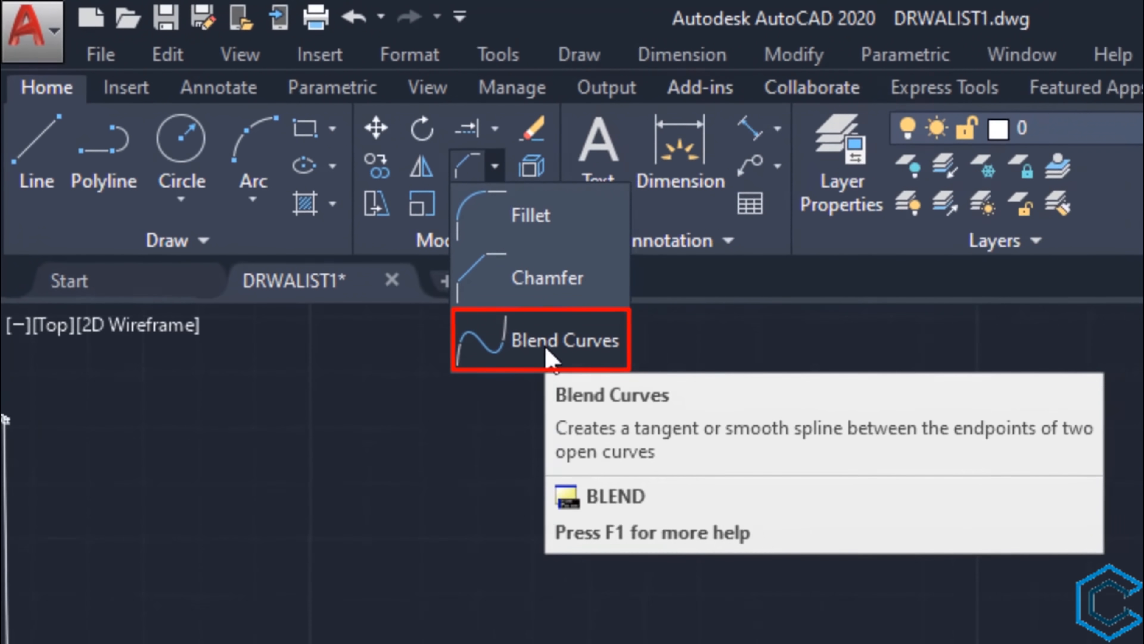
click(665, 424)
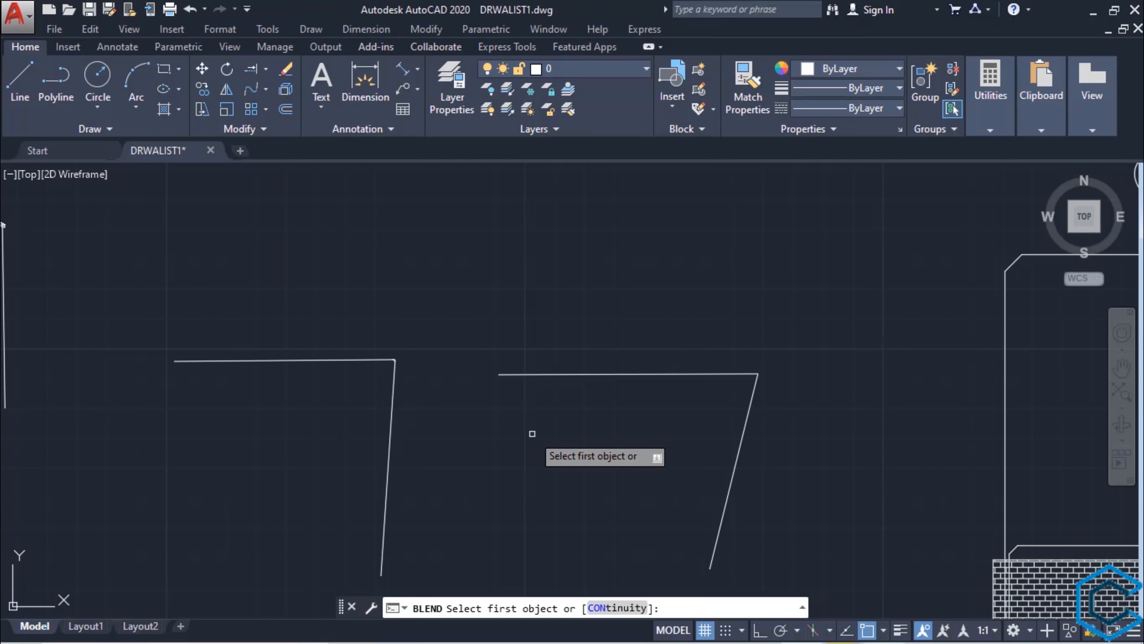
click(551, 372)
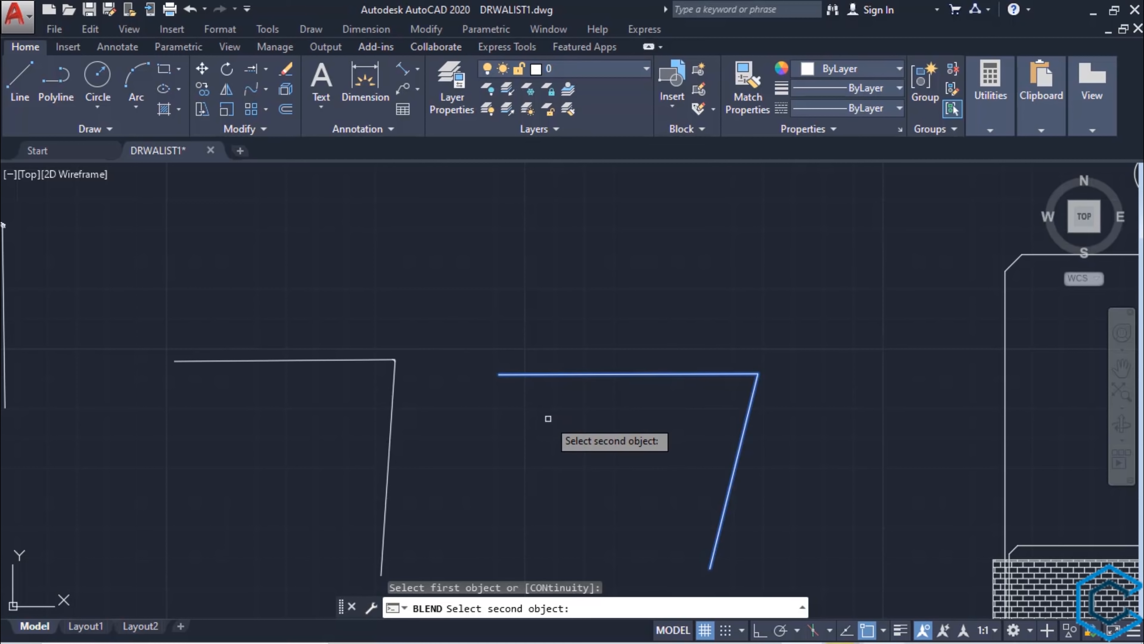
middle_drag(540, 418, 554, 378)
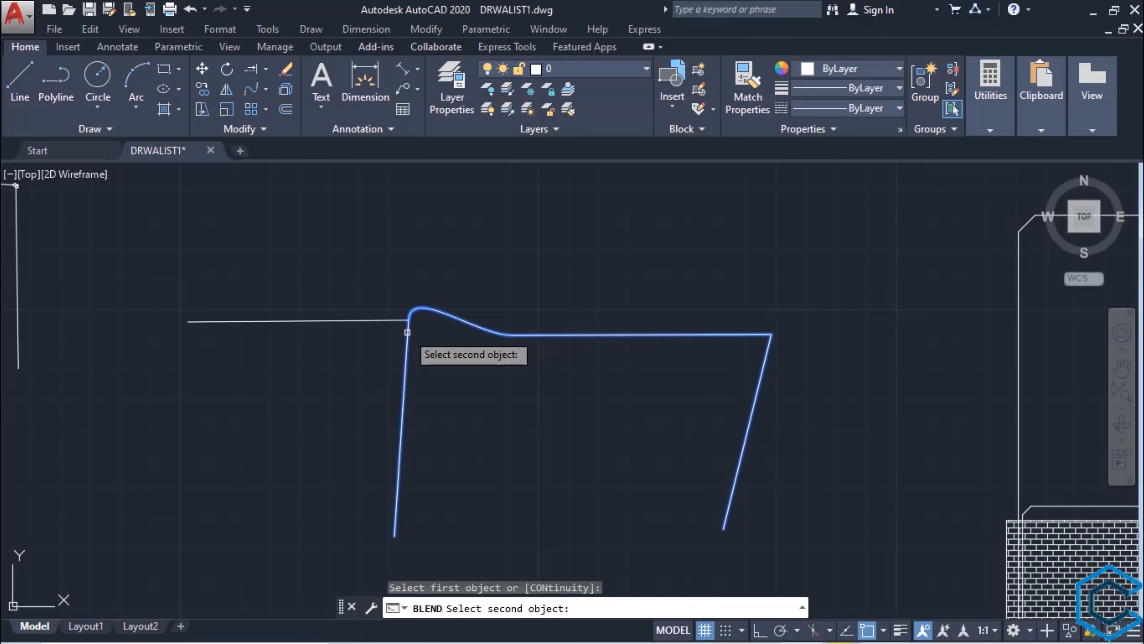
click(406, 344)
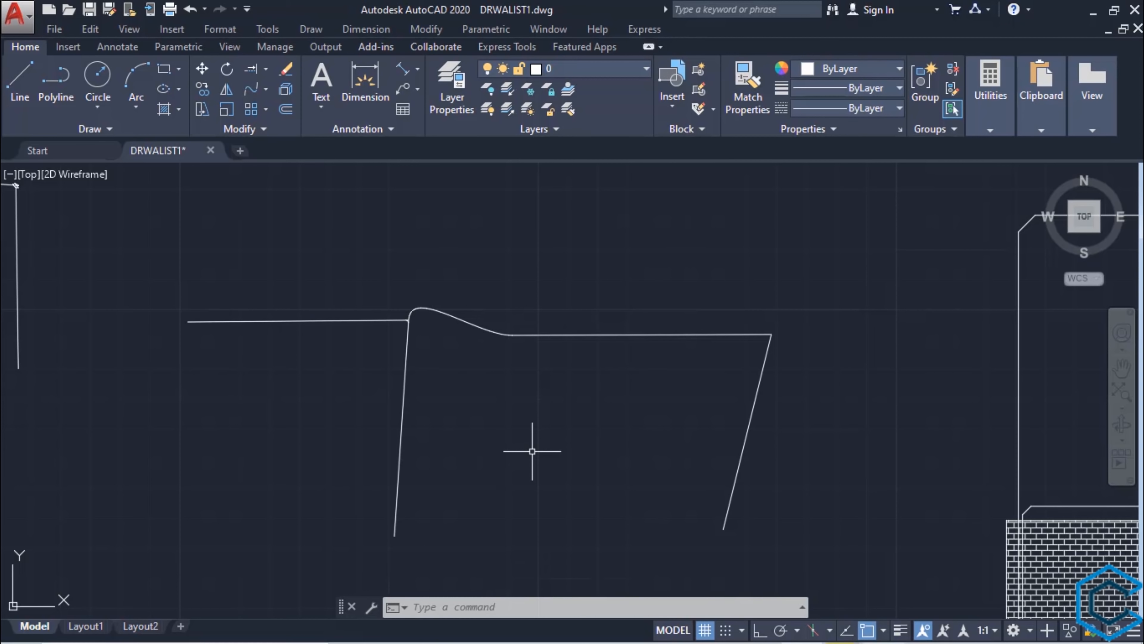
Step: Blend the lower end of the polyline's east sloping segment with the upper end of the short steep line northeast of the circles
text(ble)
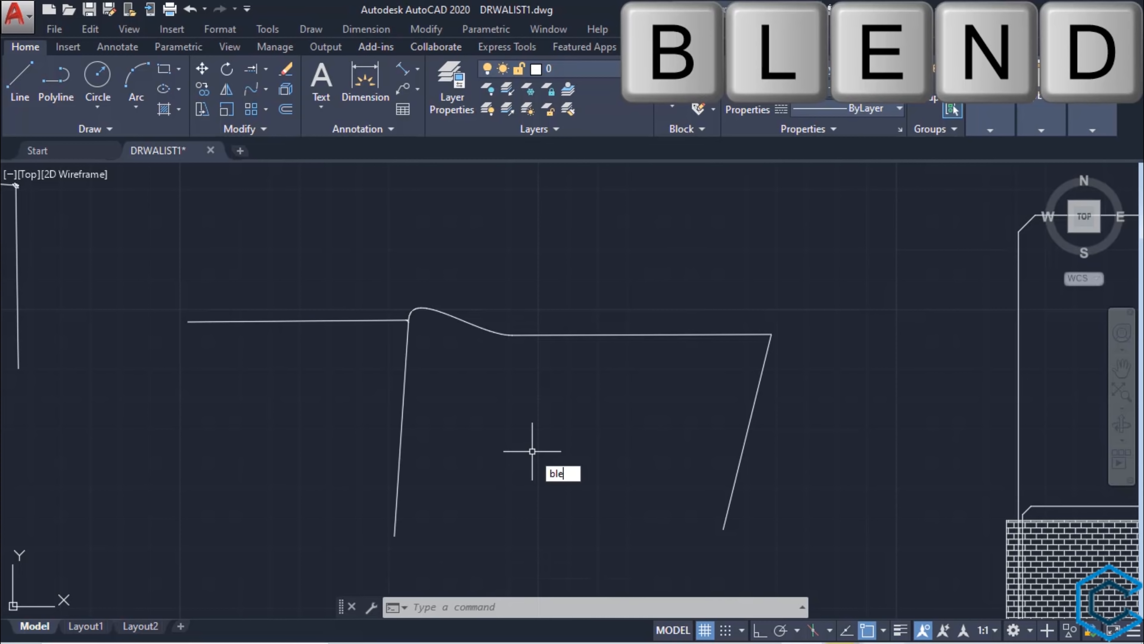
text(nd)
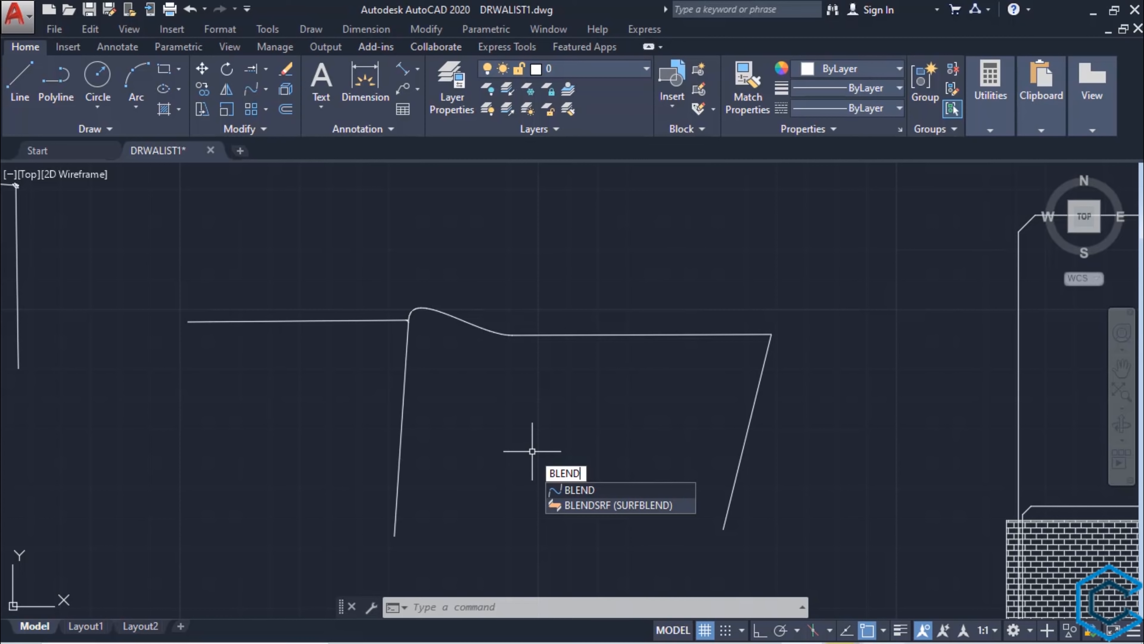
key(Return)
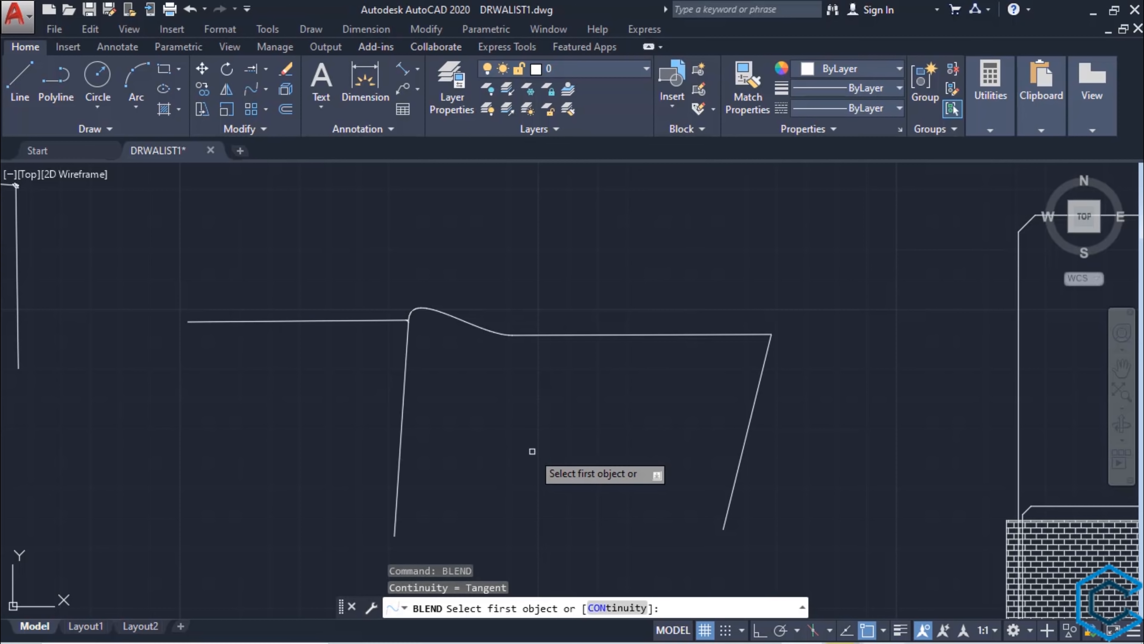
scroll(556, 463, down, 4)
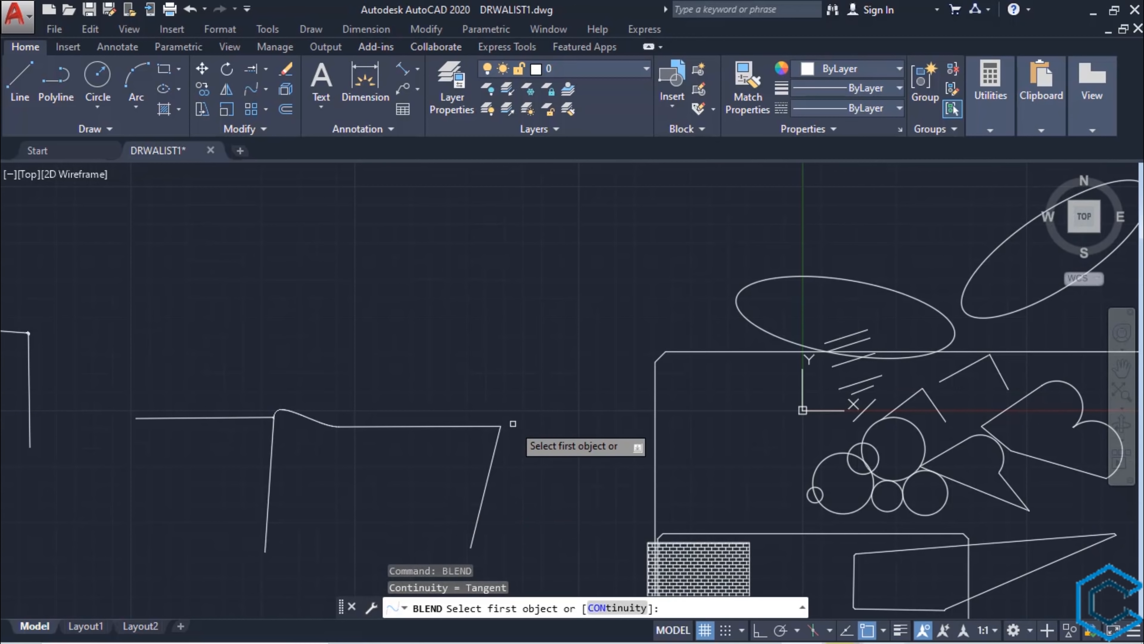
scroll(513, 424, up, 4)
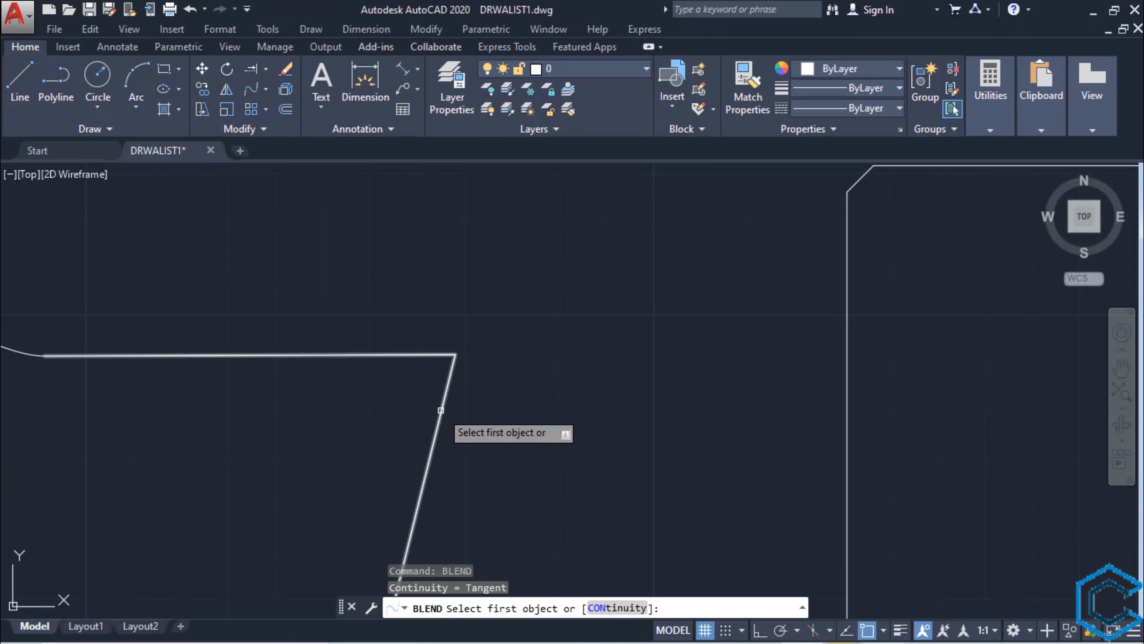
click(441, 410)
scroll(449, 421, down, 3)
mouse_move(584, 462)
middle_down()
mouse_move(574, 473)
mouse_move(496, 440)
middle_up()
scroll(584, 443, up, 3)
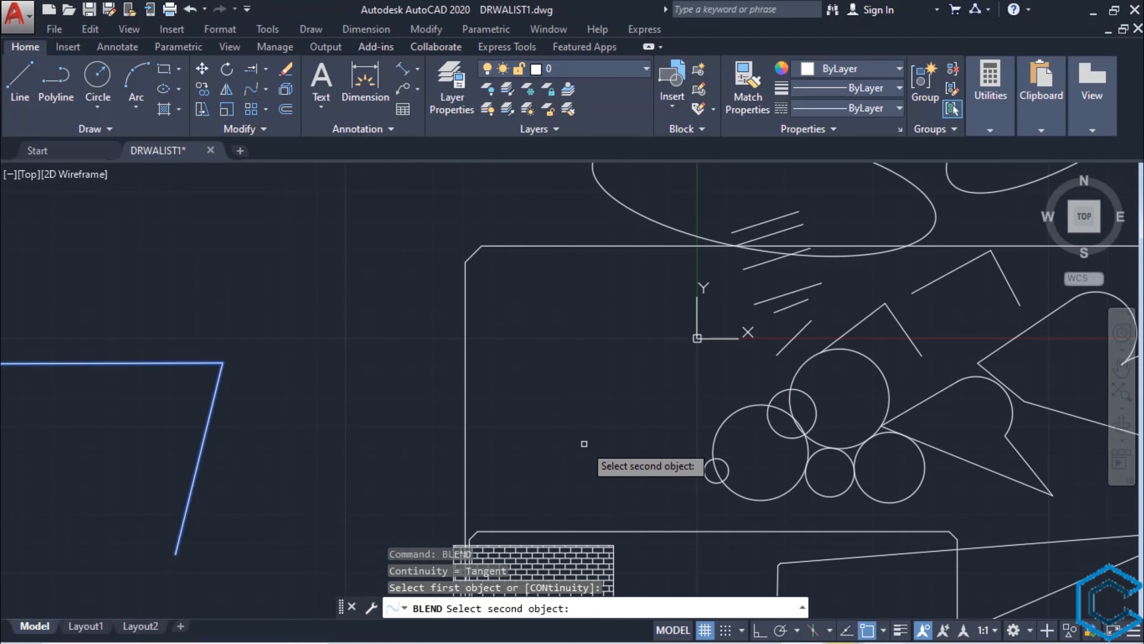
scroll(579, 410, down, 2)
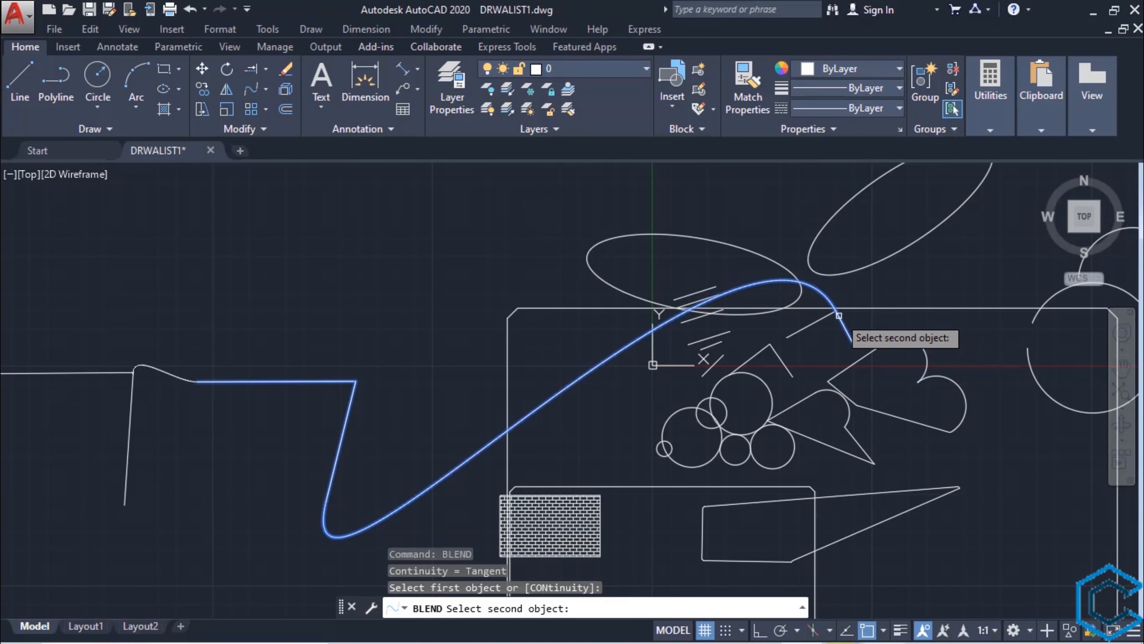
click(839, 316)
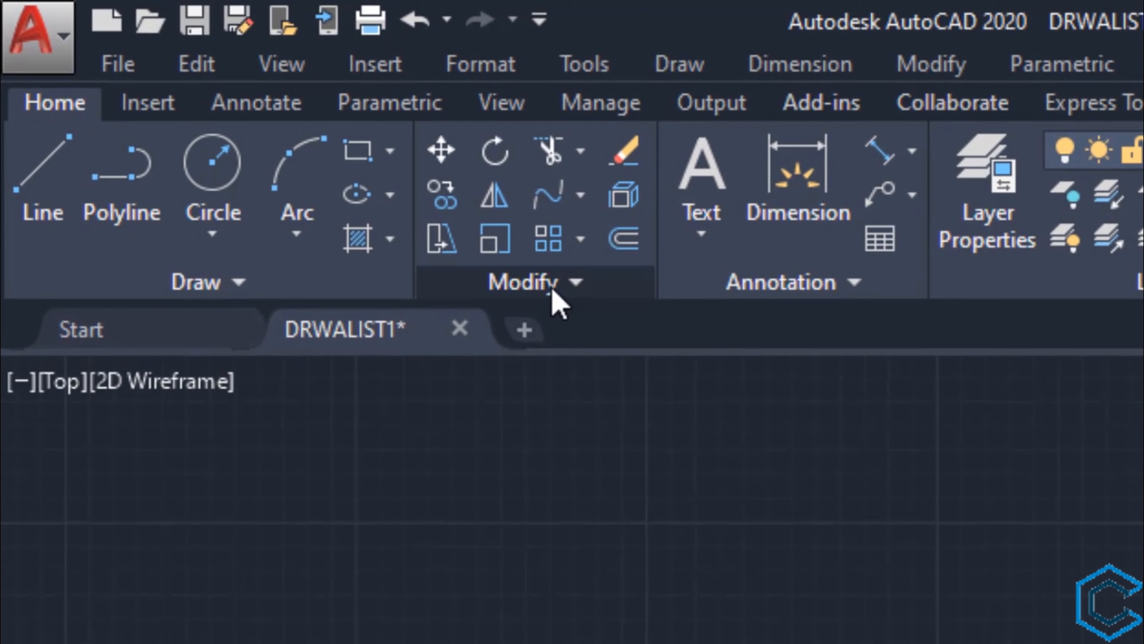
click(579, 155)
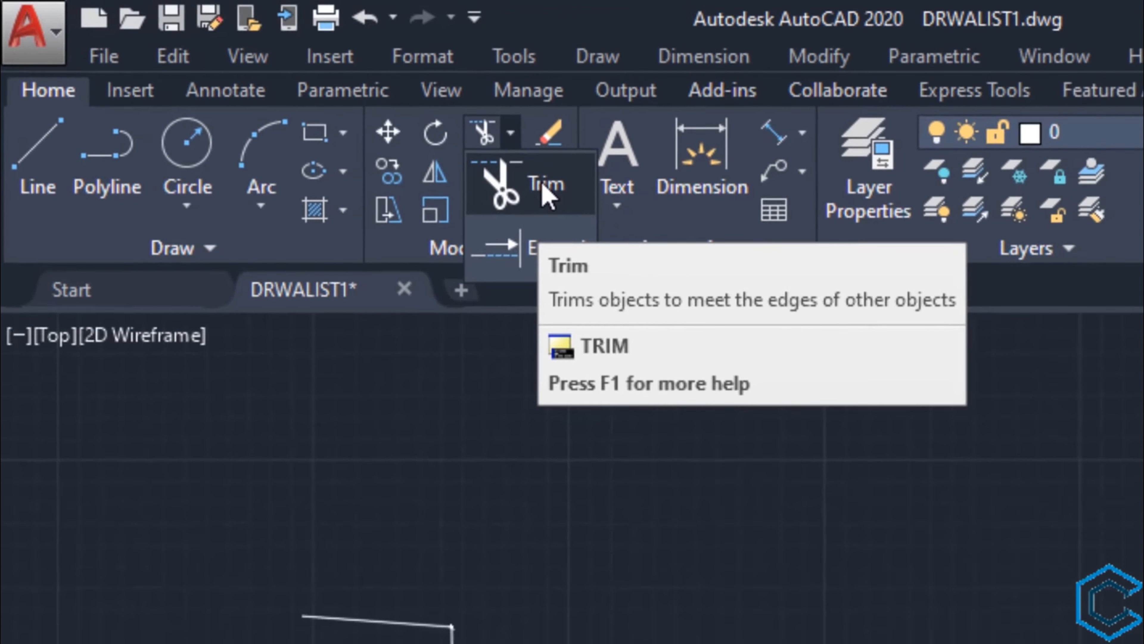
click(619, 212)
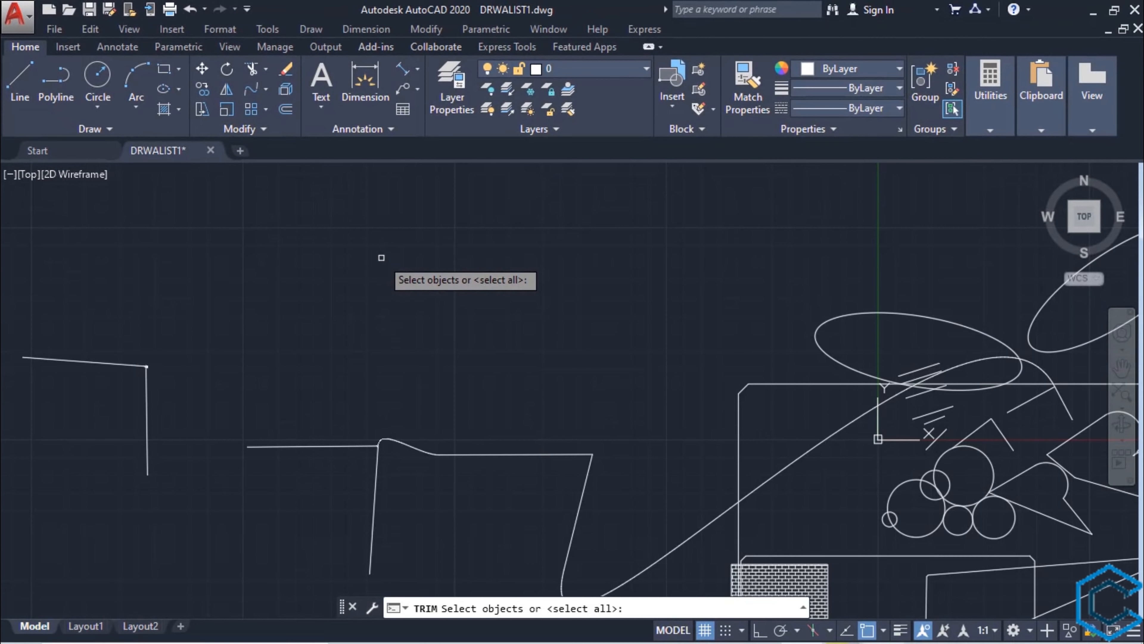
middle_drag(381, 257, 491, 336)
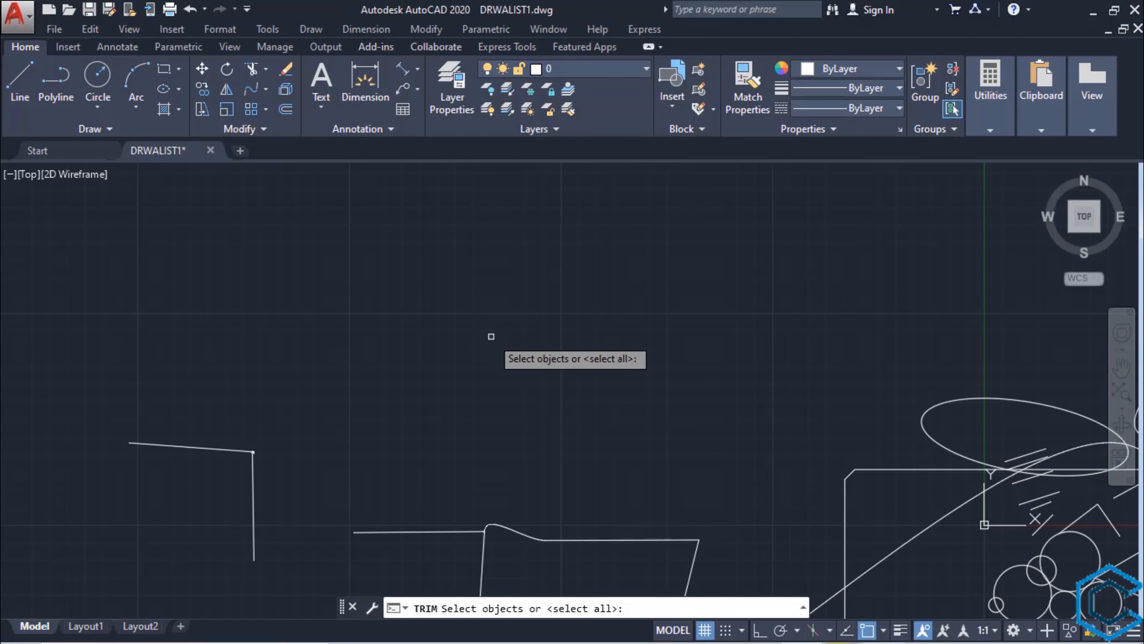
key(Escape)
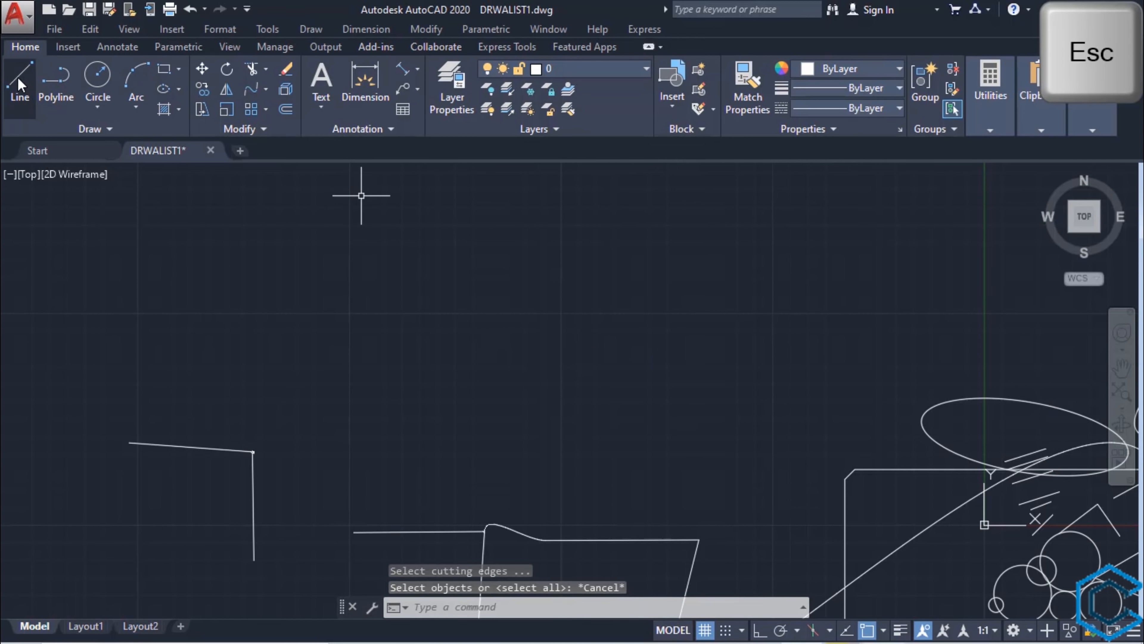
Step: Draw two long, gently rising, nearly parallel lines one above the other in the empty area above the blended shape
click(19, 83)
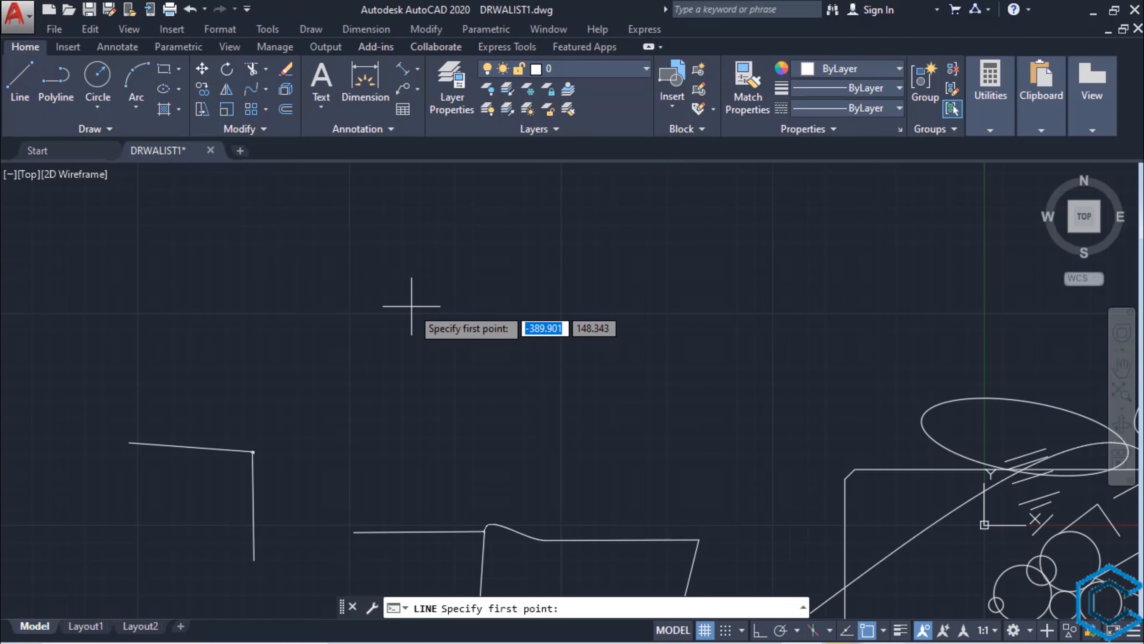
click(282, 273)
click(643, 242)
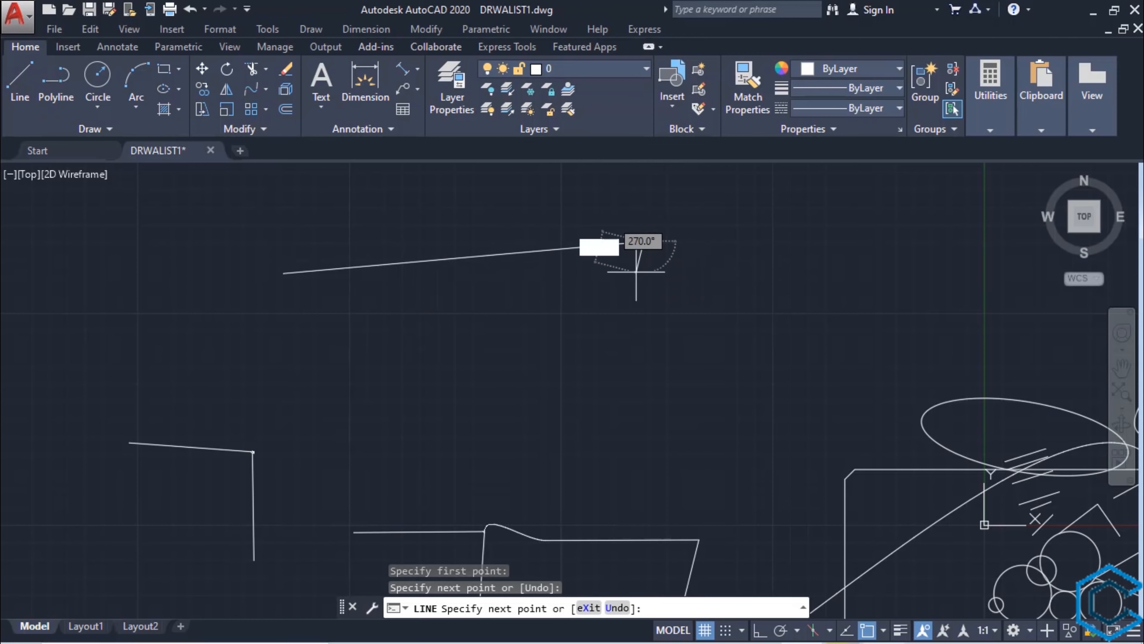
key(Escape)
key(Return)
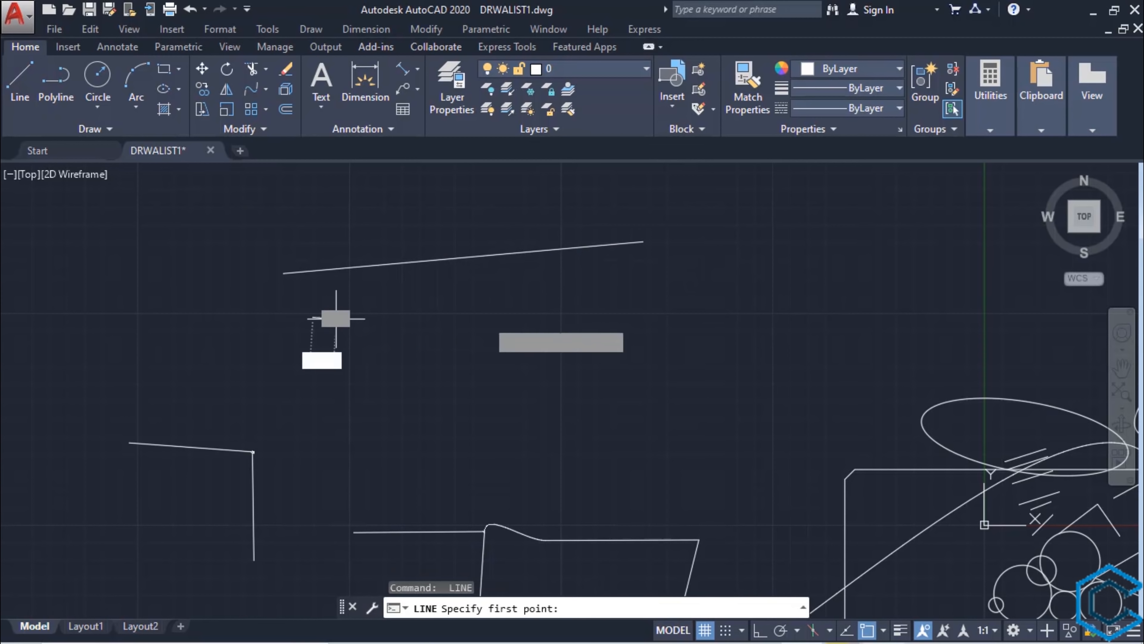
click(313, 317)
click(740, 266)
key(Escape)
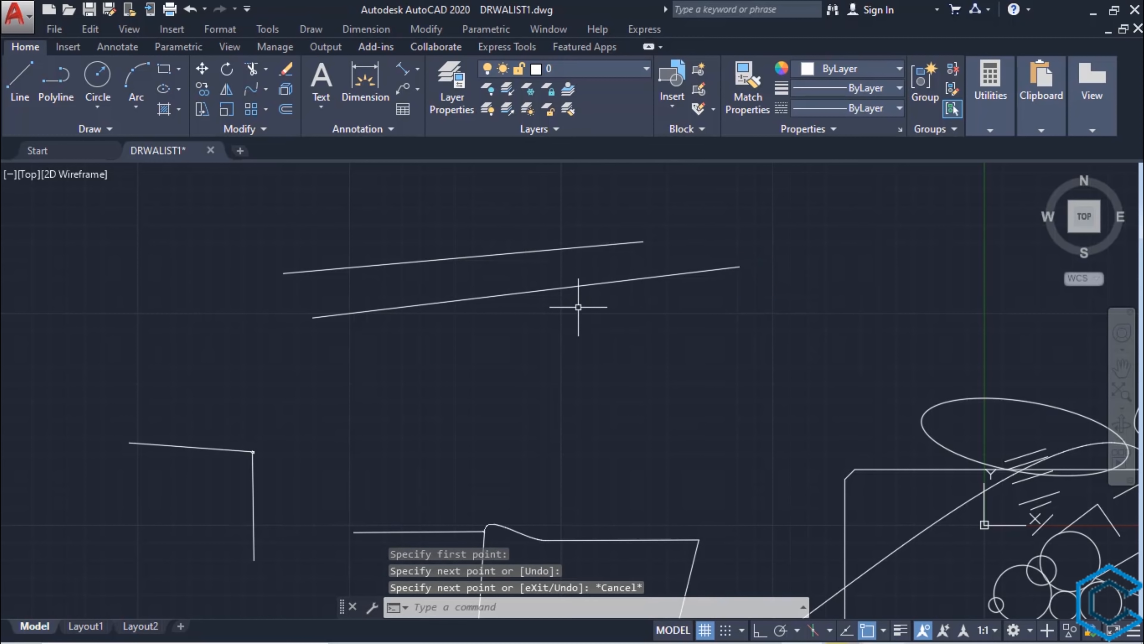
Step: Draw three separate steep lines sloping down to the east, each crossing both long lines
key(Return)
click(484, 349)
click(416, 212)
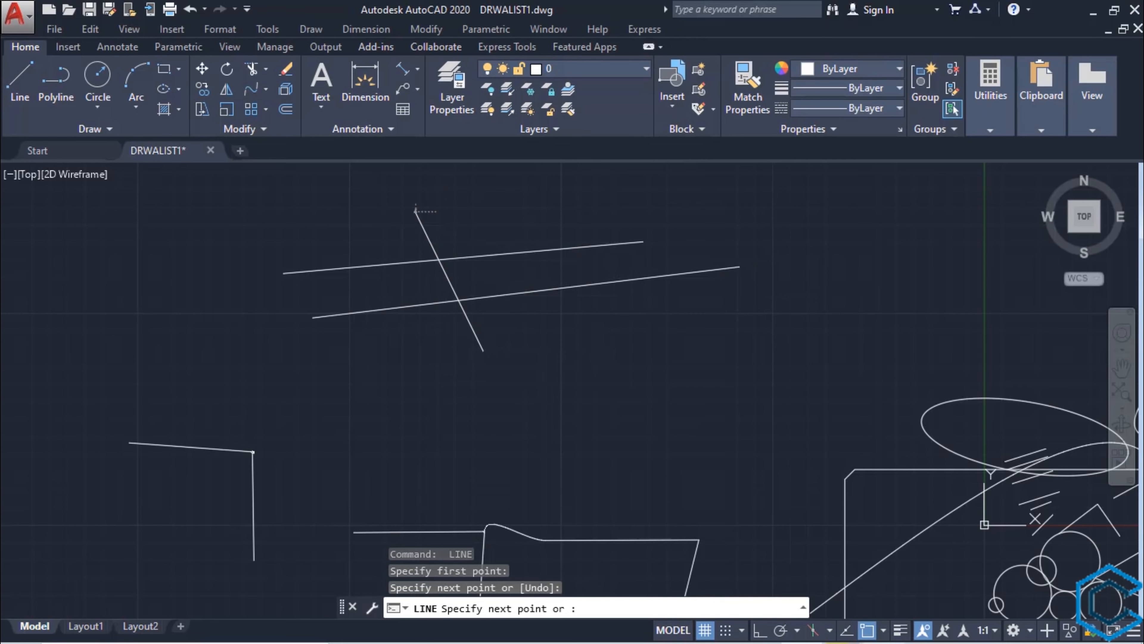
key(Escape)
key(Return)
click(639, 329)
click(524, 206)
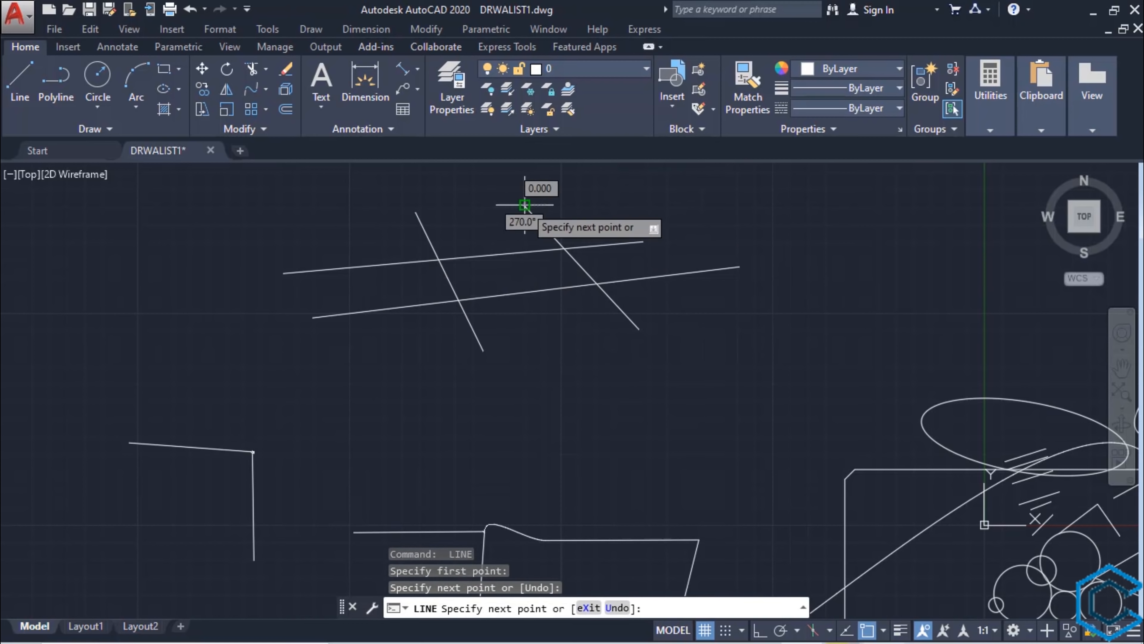
key(Escape)
key(Return)
click(394, 374)
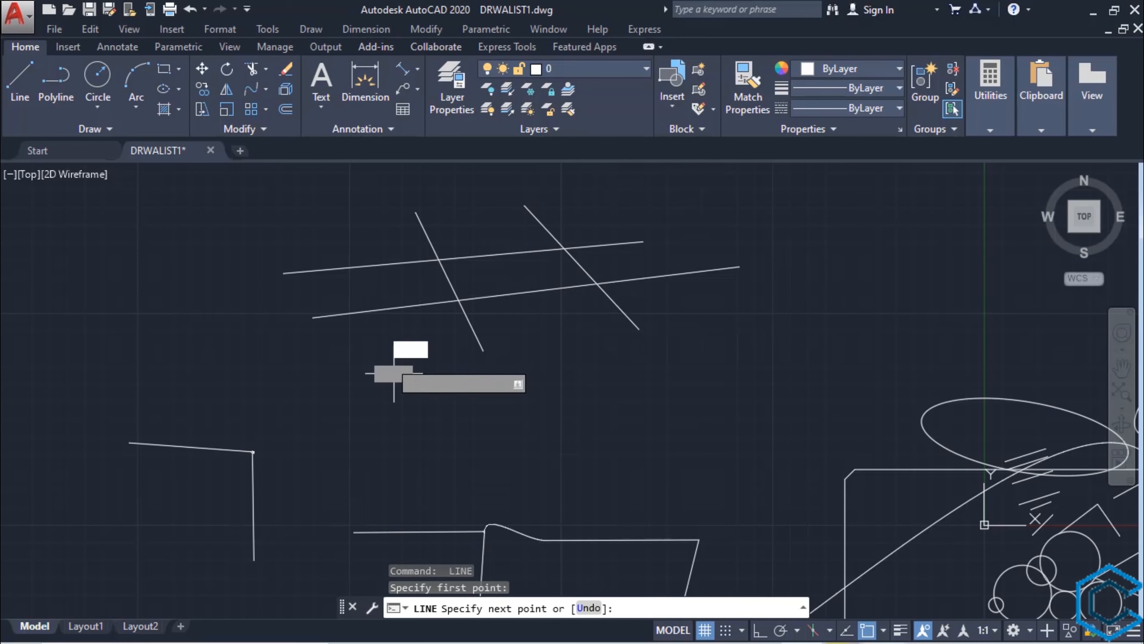
click(317, 228)
key(Escape)
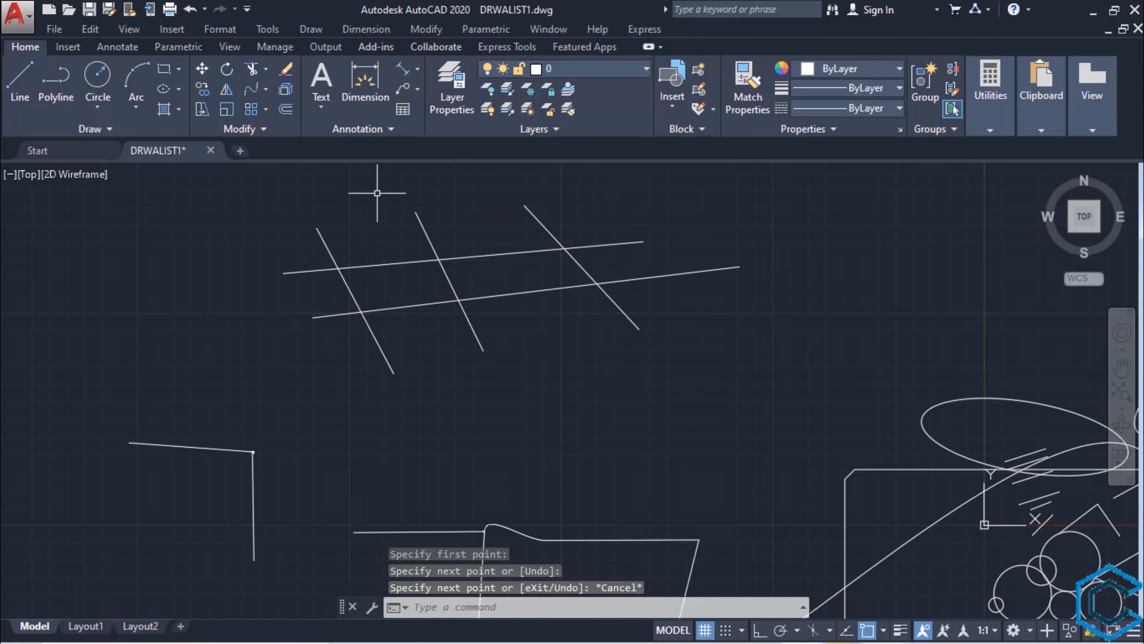
Step: Trim the upper long line east of the westernmost steep line, using that steep line as the cutting edge
scroll(444, 319, up, 2)
mouse_move(439, 319)
middle_down()
mouse_move(303, 432)
mouse_move(469, 363)
middle_up()
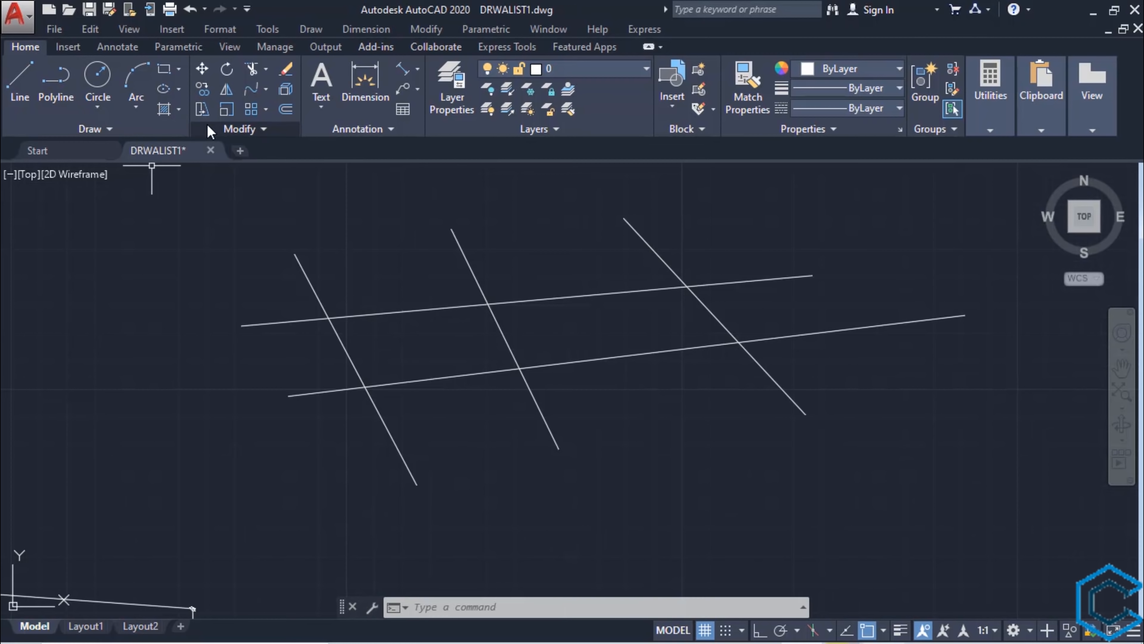
click(268, 72)
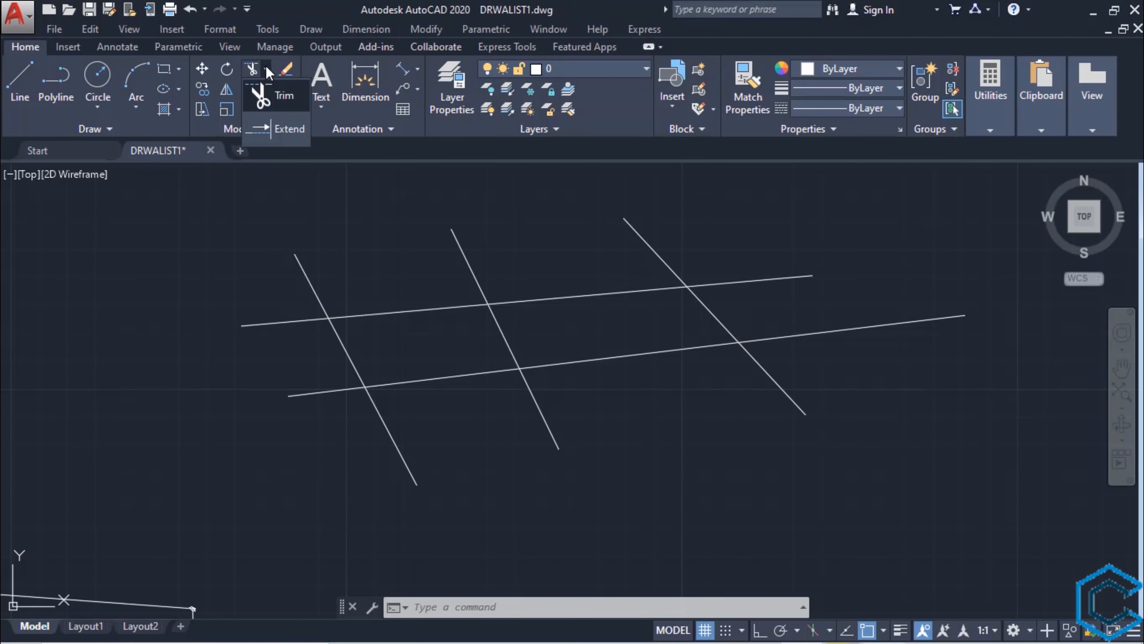
click(283, 101)
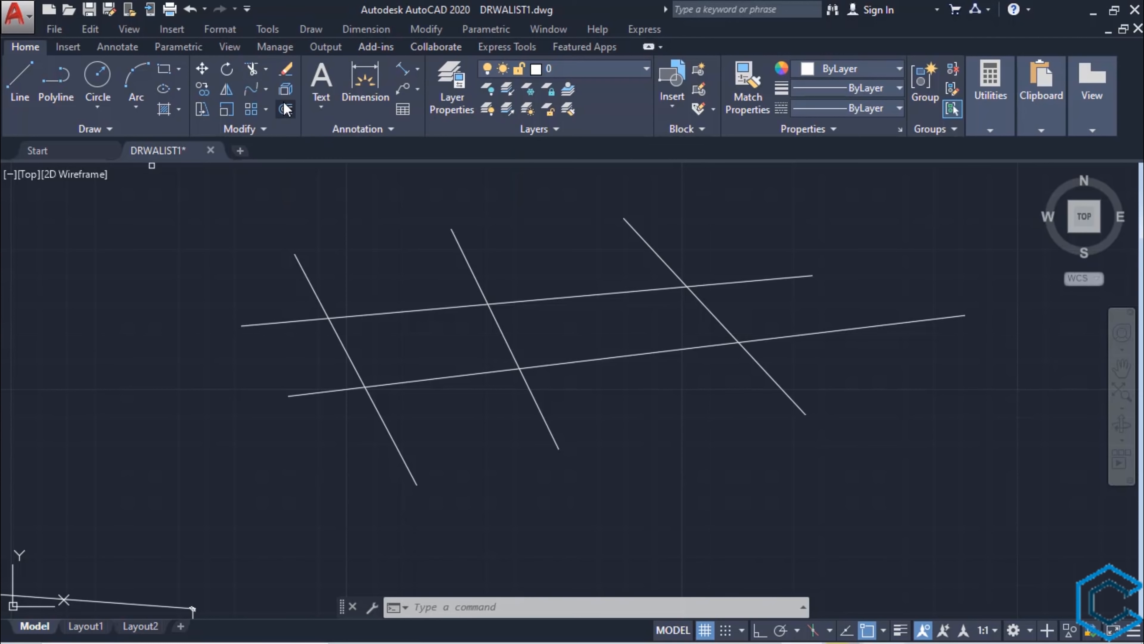
scroll(404, 327, up, 3)
middle_drag(429, 381, 455, 422)
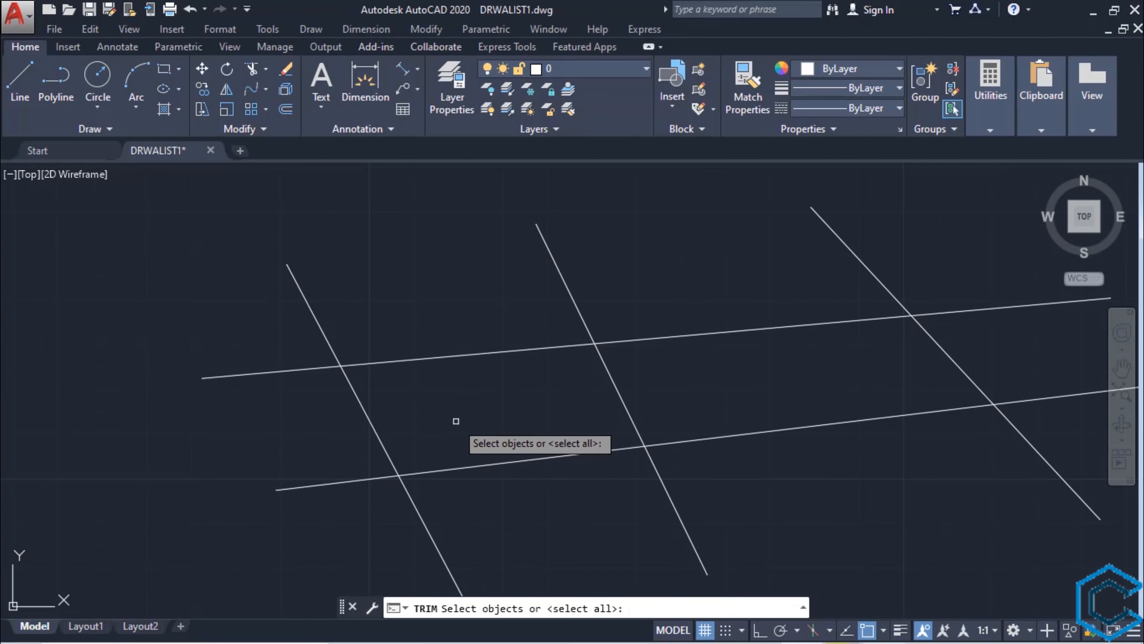
scroll(455, 422, down, 2)
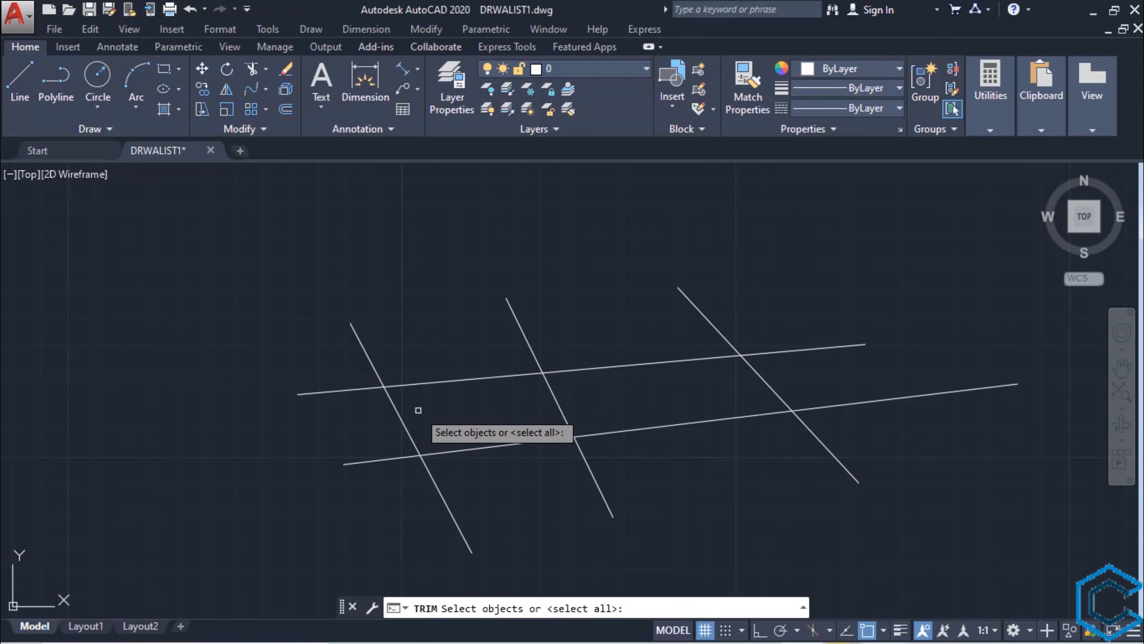
click(405, 424)
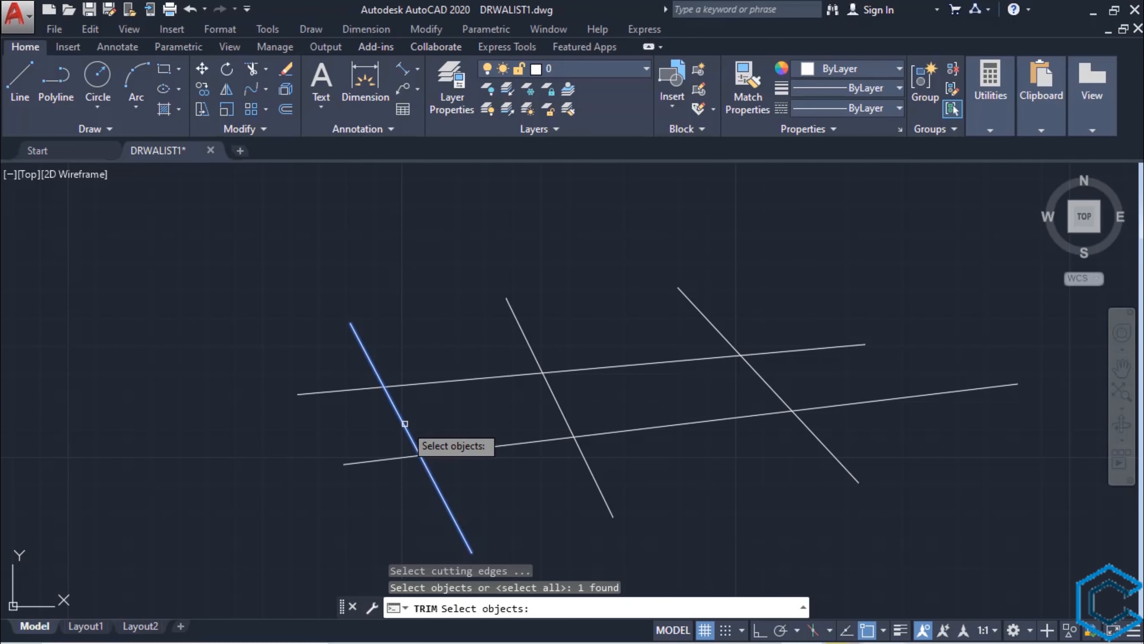
key(Return)
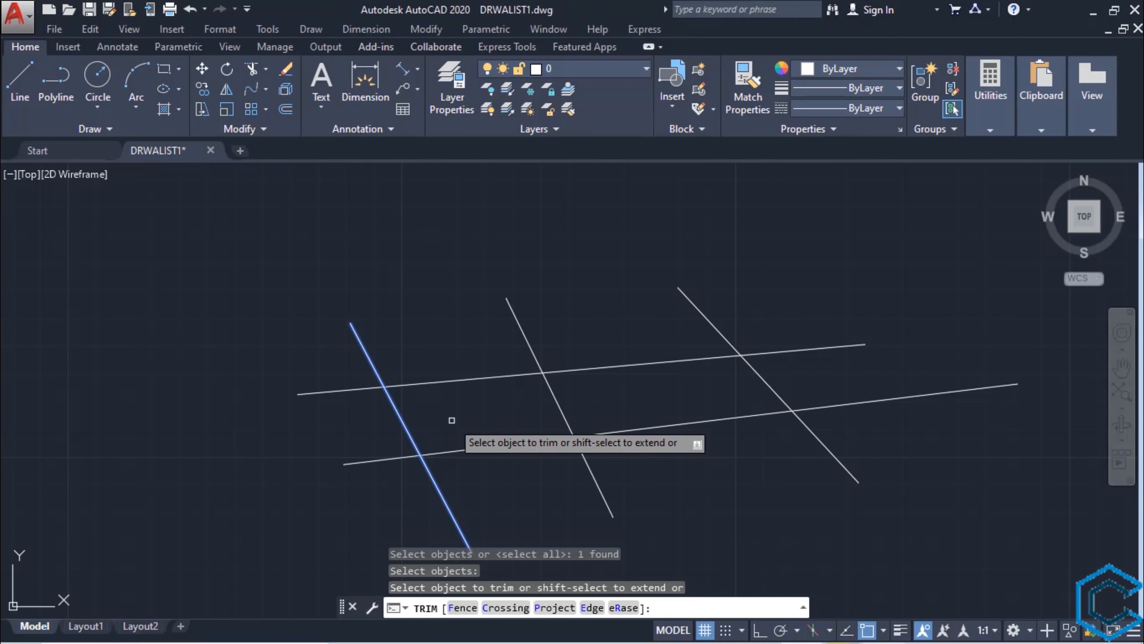
scroll(452, 421, up, 3)
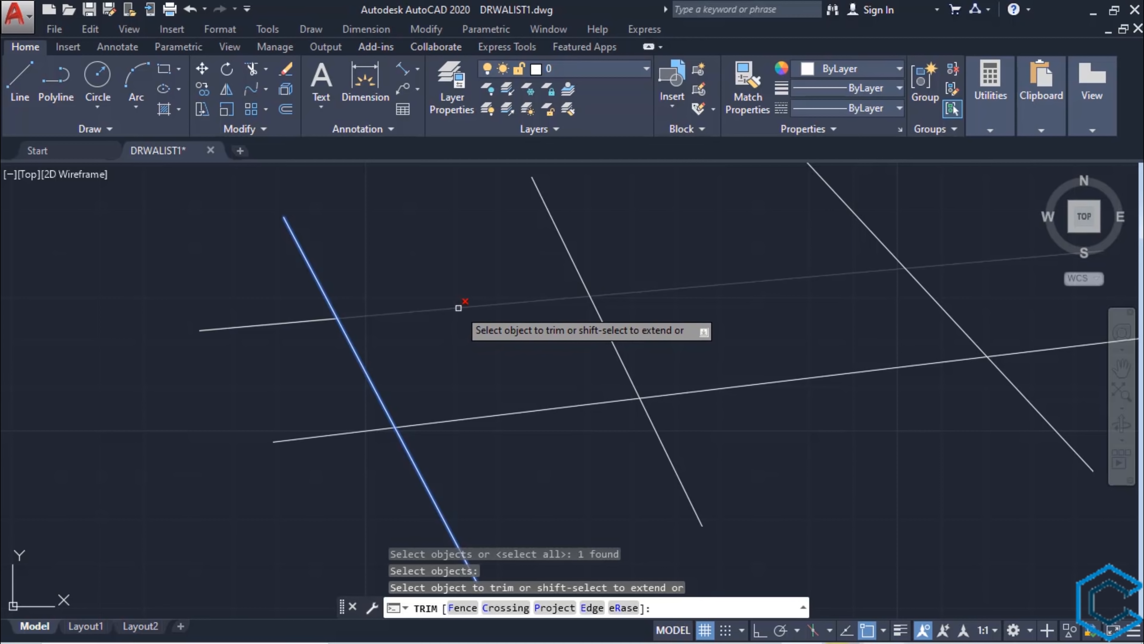
click(459, 308)
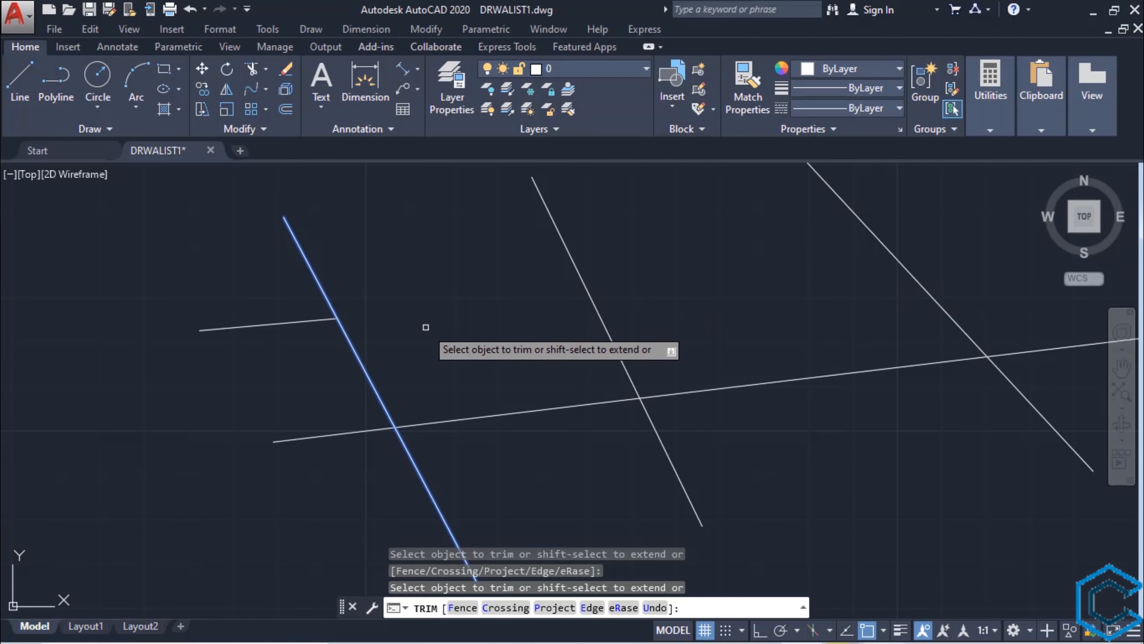
Step: Trim off the part of the lower long line west of the same cutting edge and end the Trim command
scroll(446, 332, down, 2)
middle_drag(502, 370, 510, 299)
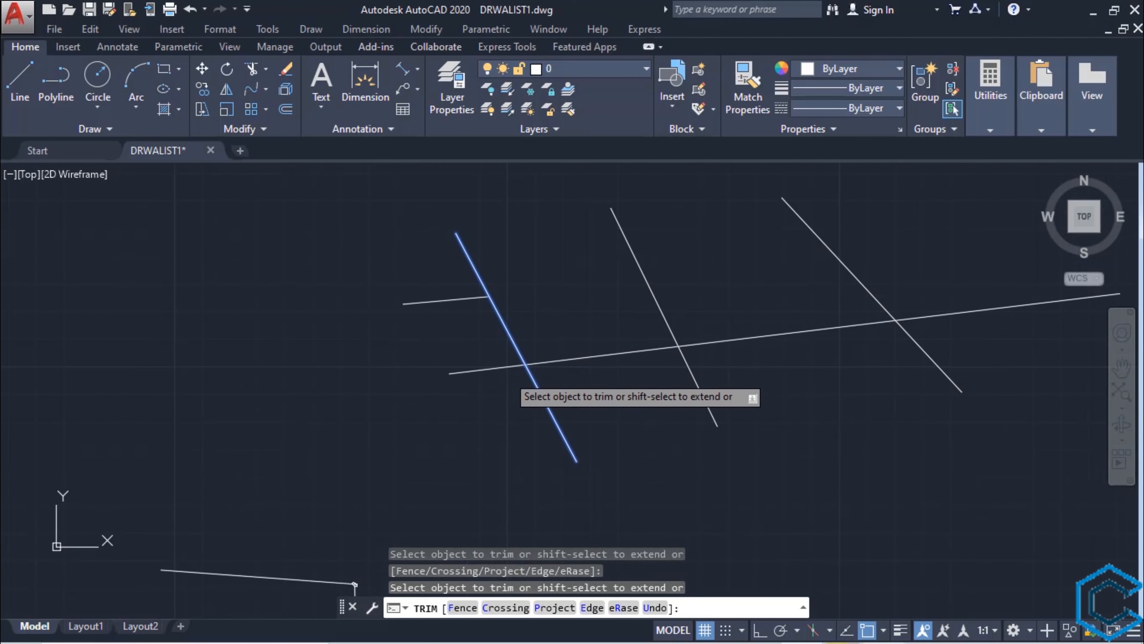
scroll(502, 383, up, 3)
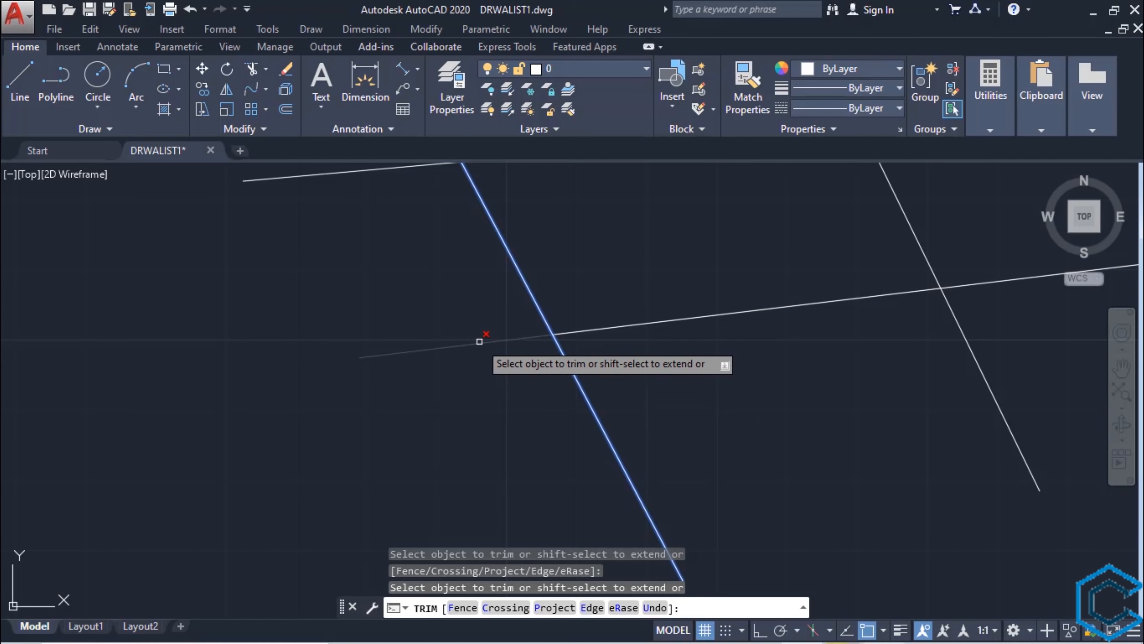
click(480, 341)
scroll(464, 356, down, 3)
middle_drag(447, 378, 365, 455)
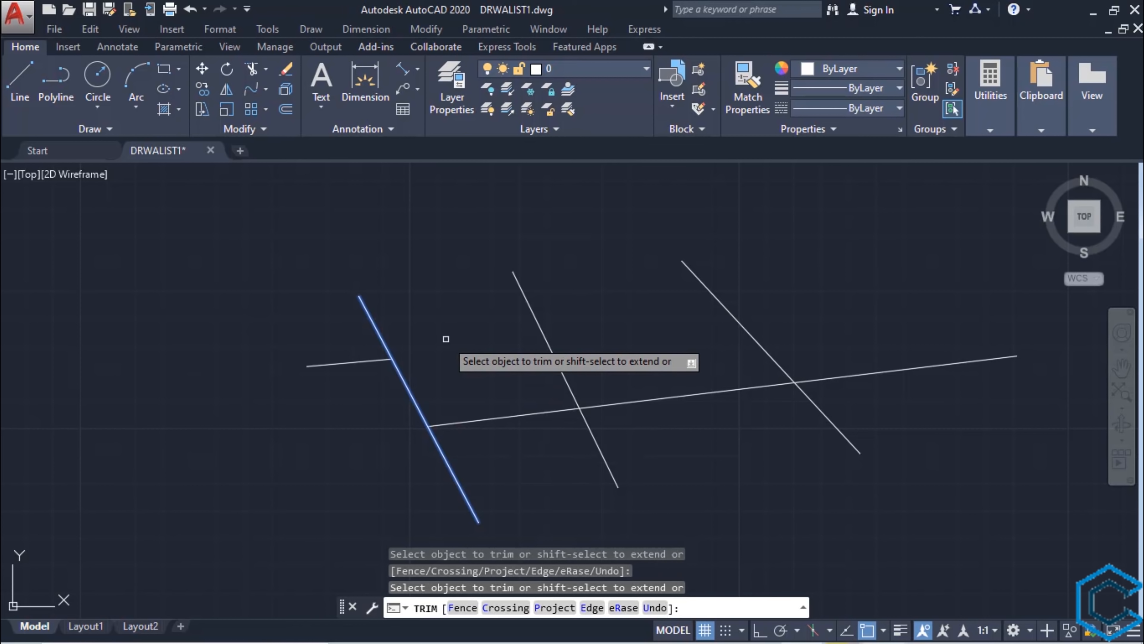
key(Escape)
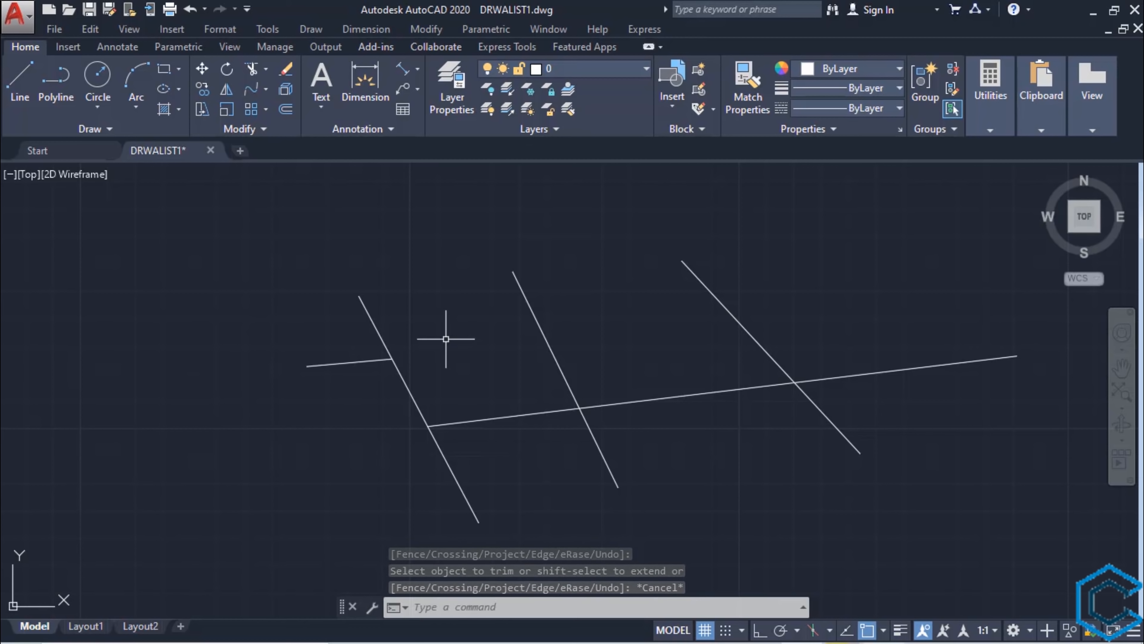
Step: Trim the lower long line east of the middle steep line, using all three steep lines as cutting edges, and end the Trim command
text(tr)
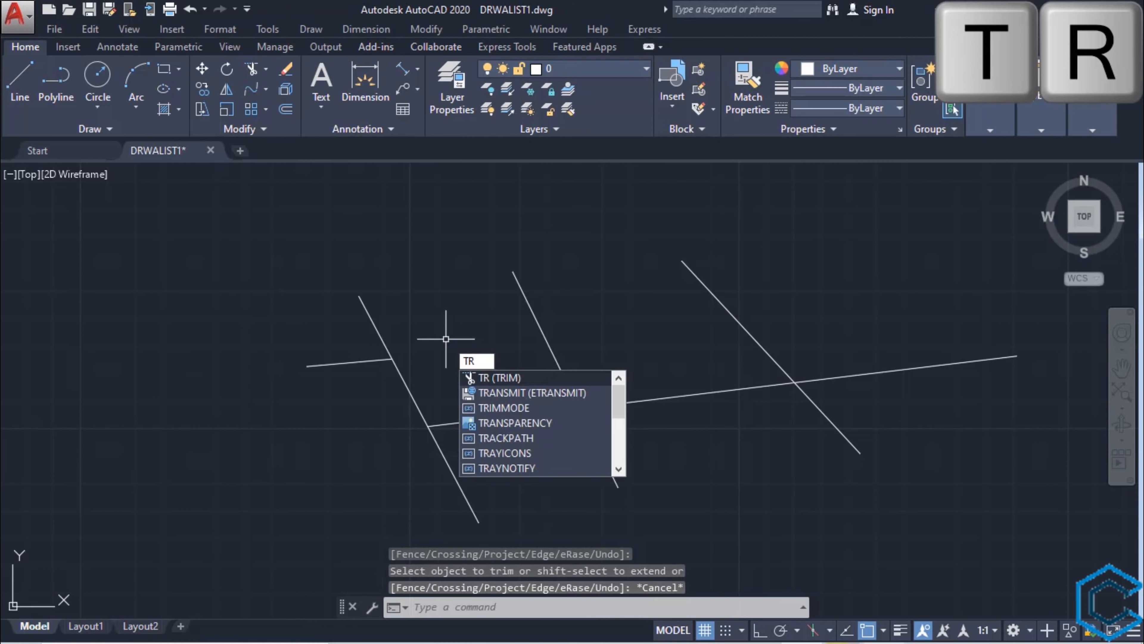
key(Return)
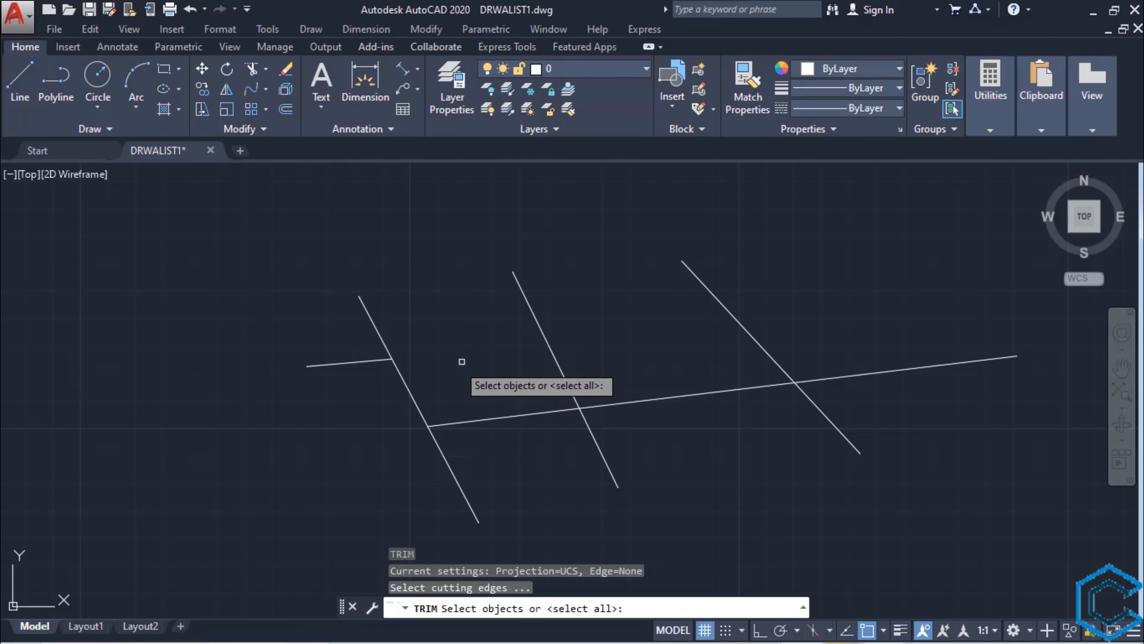
click(410, 391)
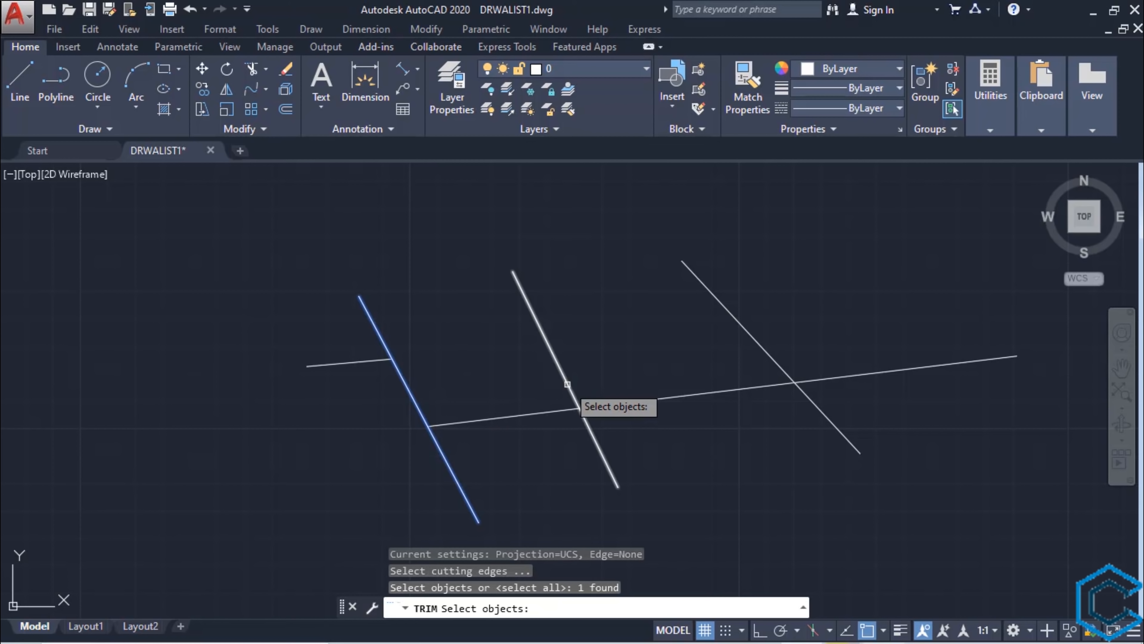
click(567, 384)
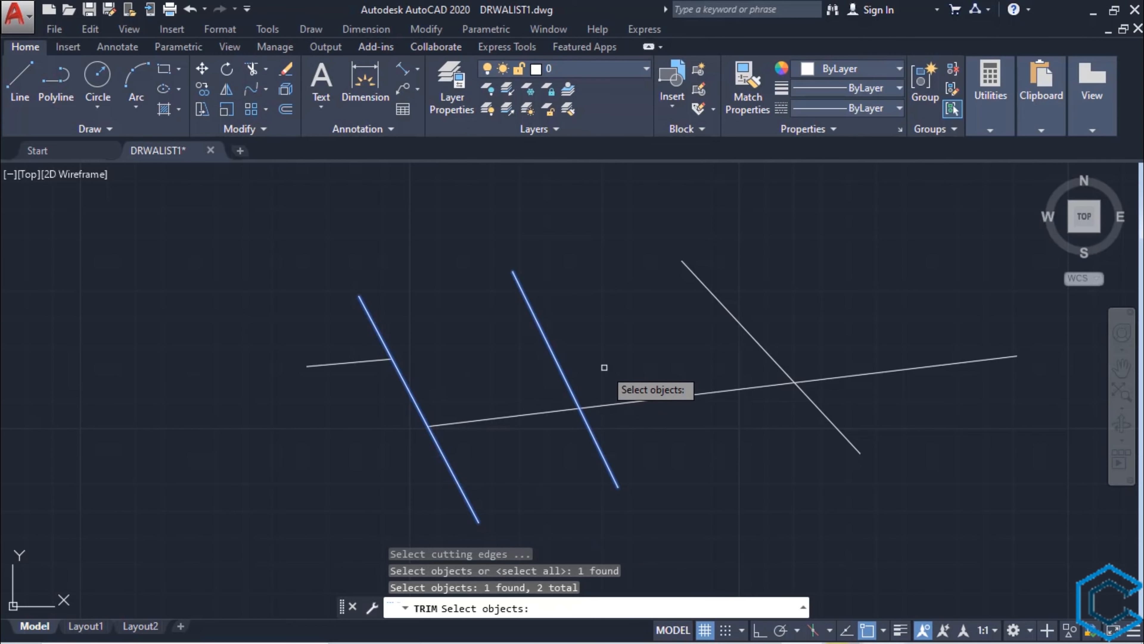
scroll(603, 366, down, 2)
middle_drag(604, 367, 471, 422)
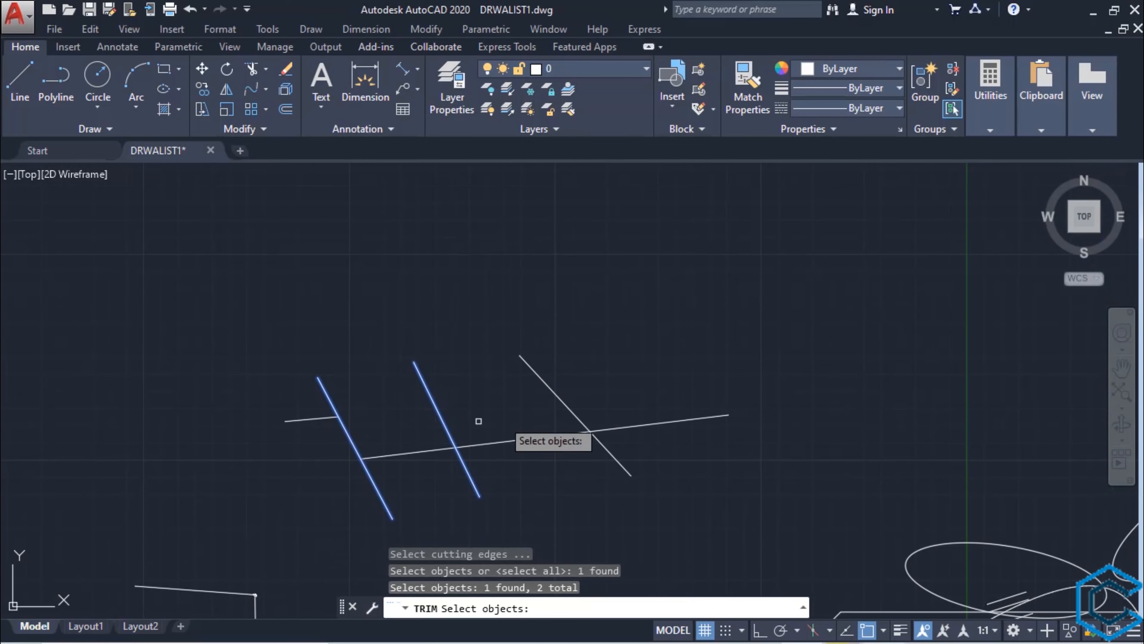
click(559, 394)
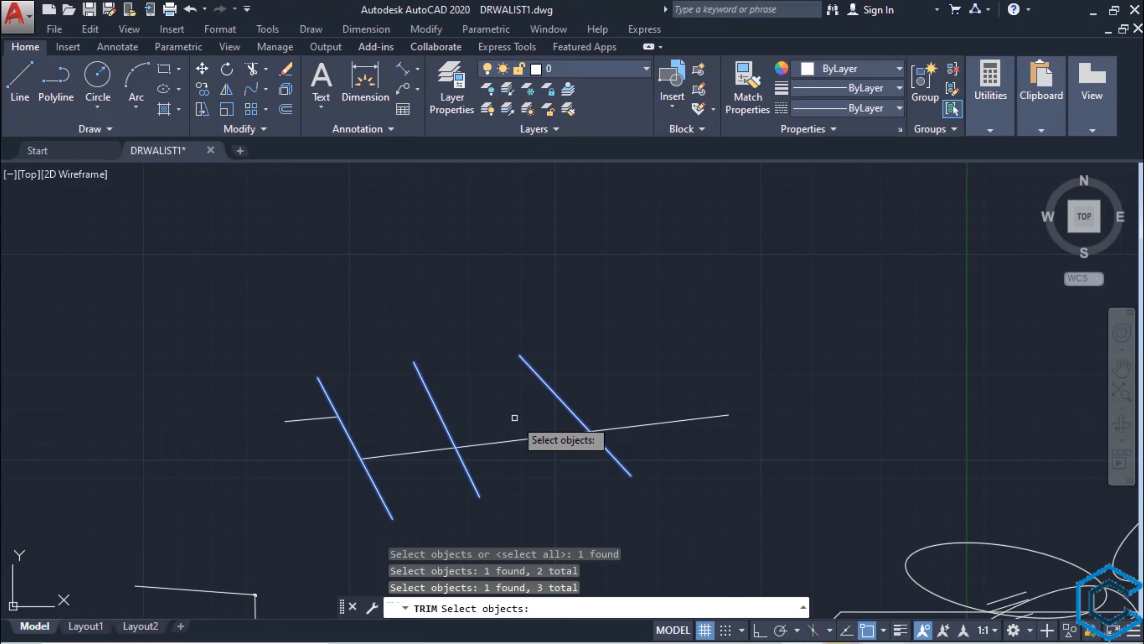
key(Return)
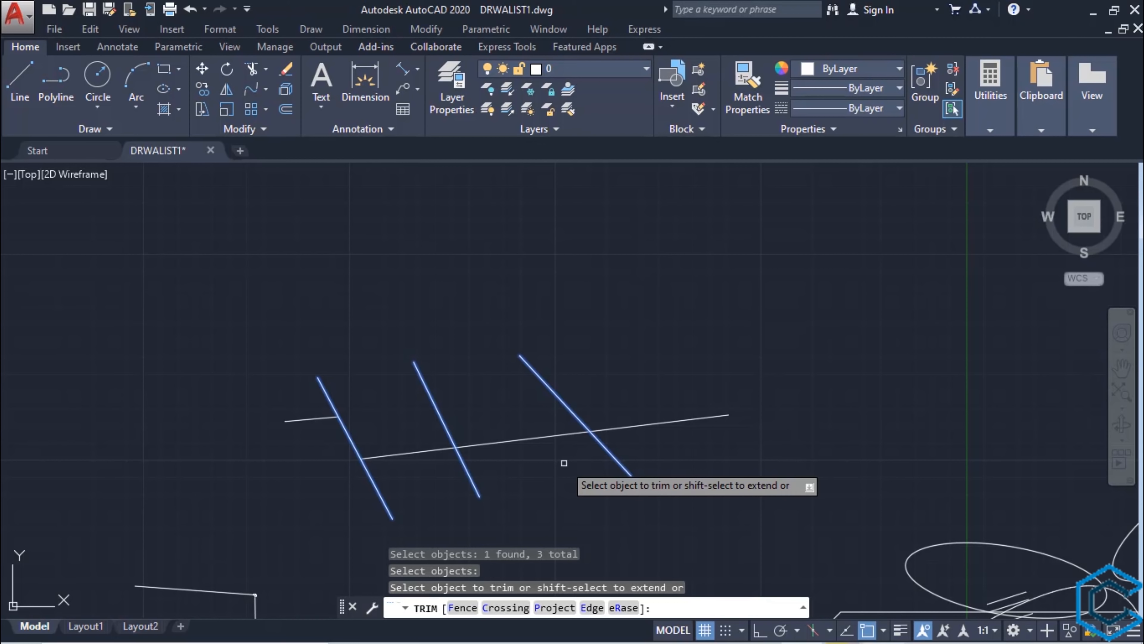
click(691, 421)
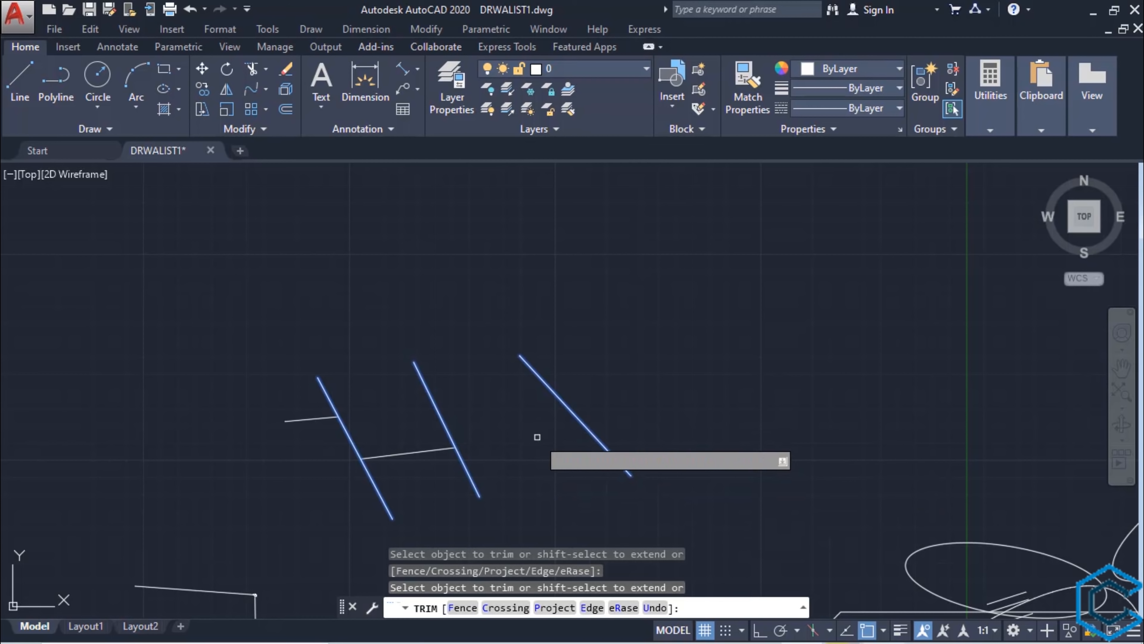
click(537, 436)
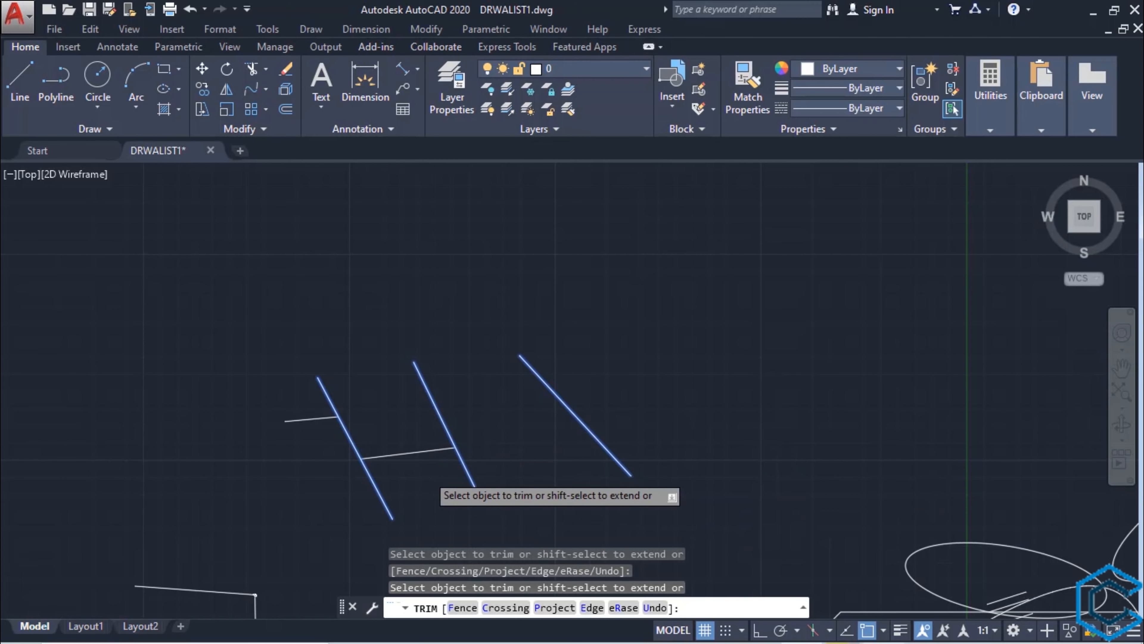
scroll(426, 451, up, 2)
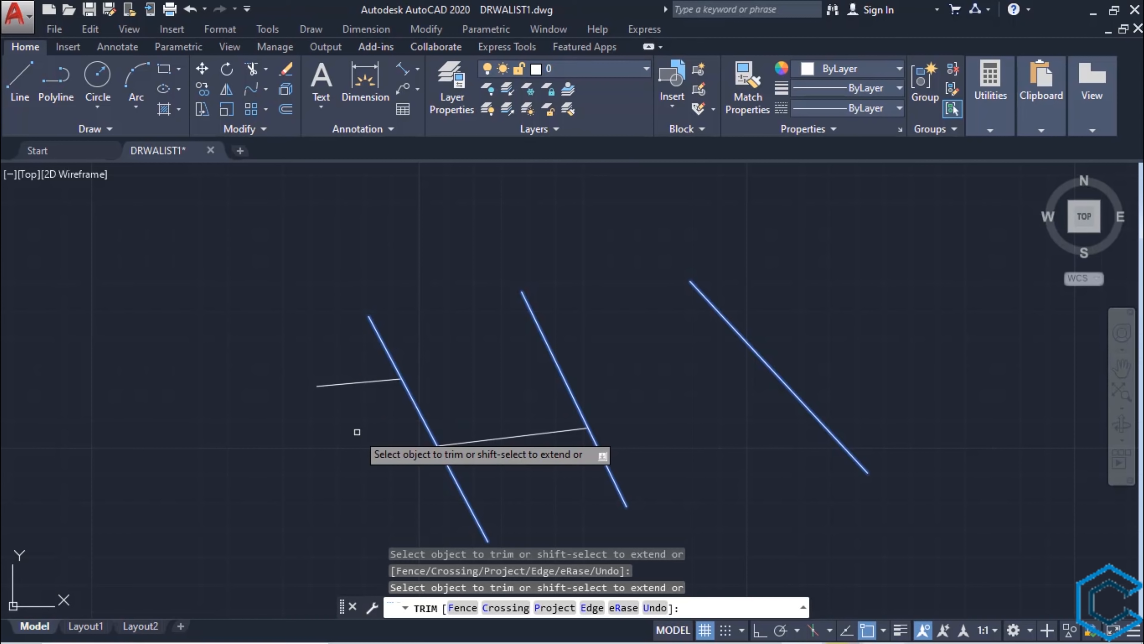
key(Escape)
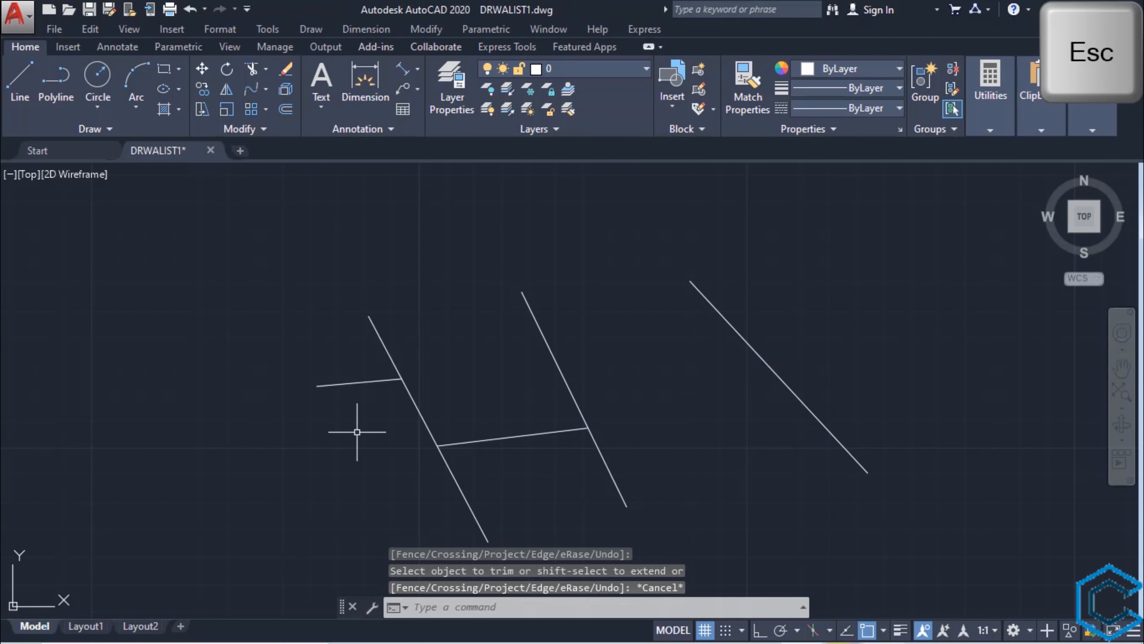
Step: Extend the westernmost steep line down to the short horizontal line at the west end of the blended shape
scroll(433, 414, down, 2)
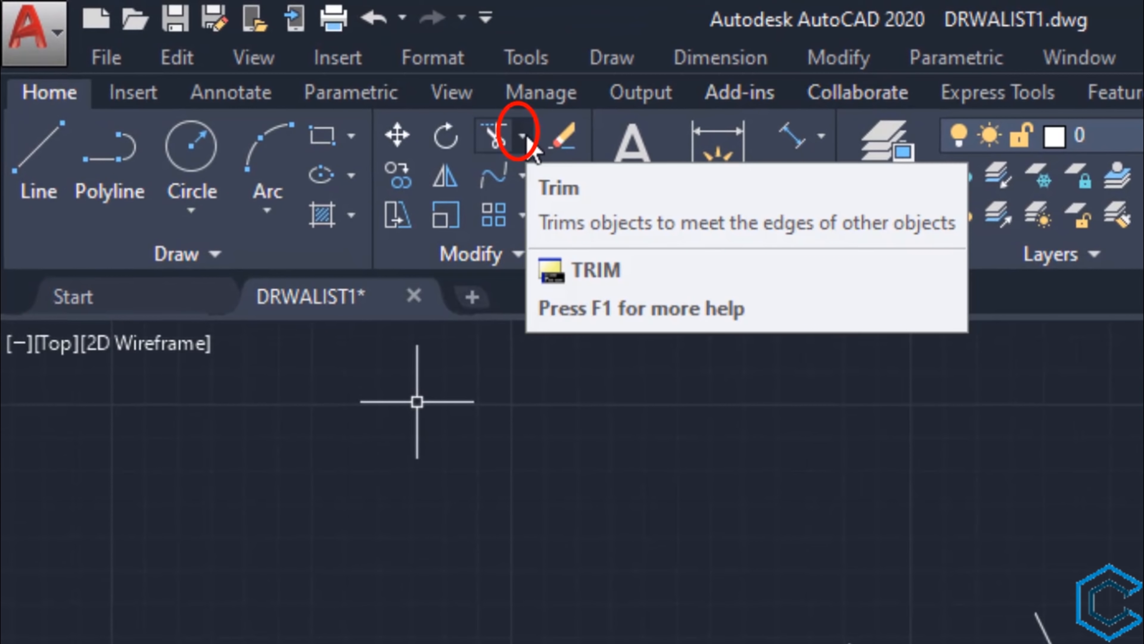
click(523, 136)
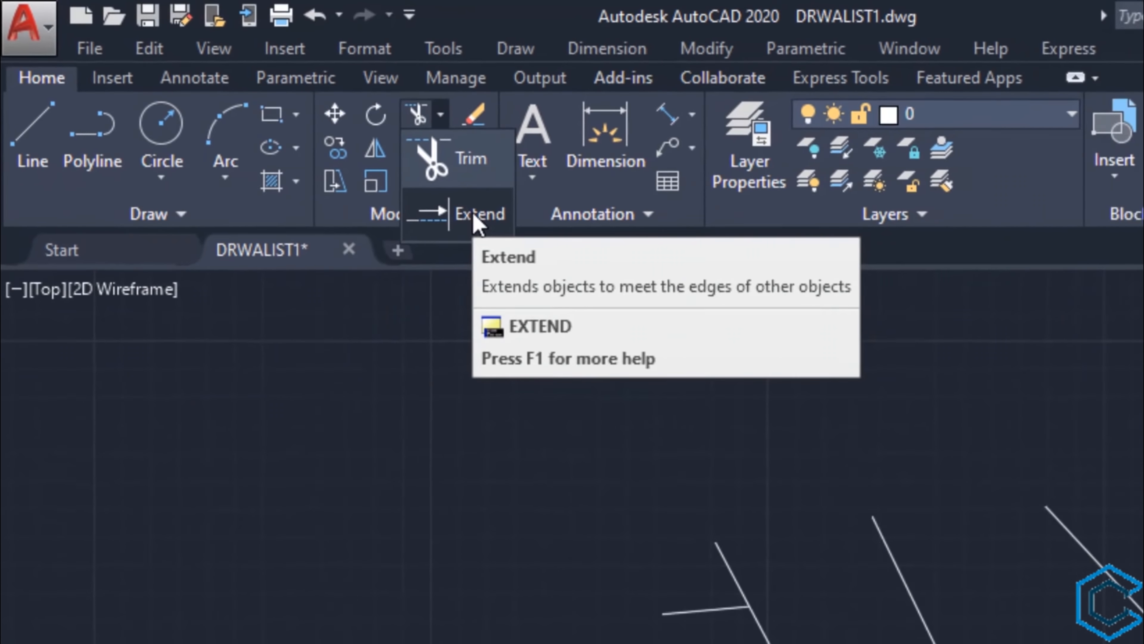
click(565, 261)
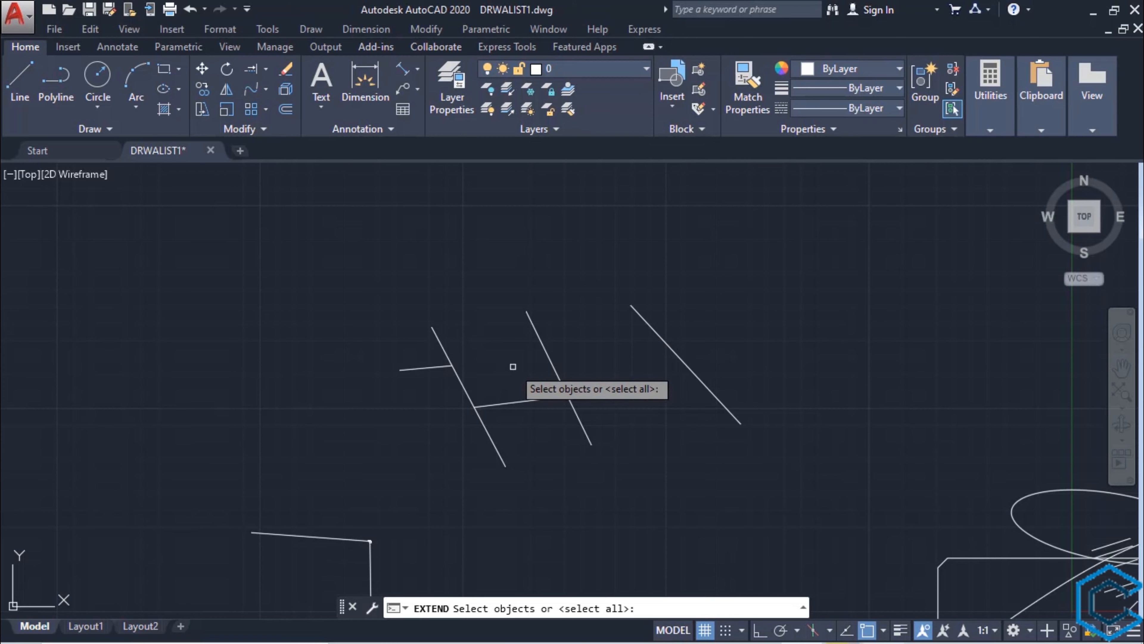
middle_drag(567, 450, 538, 326)
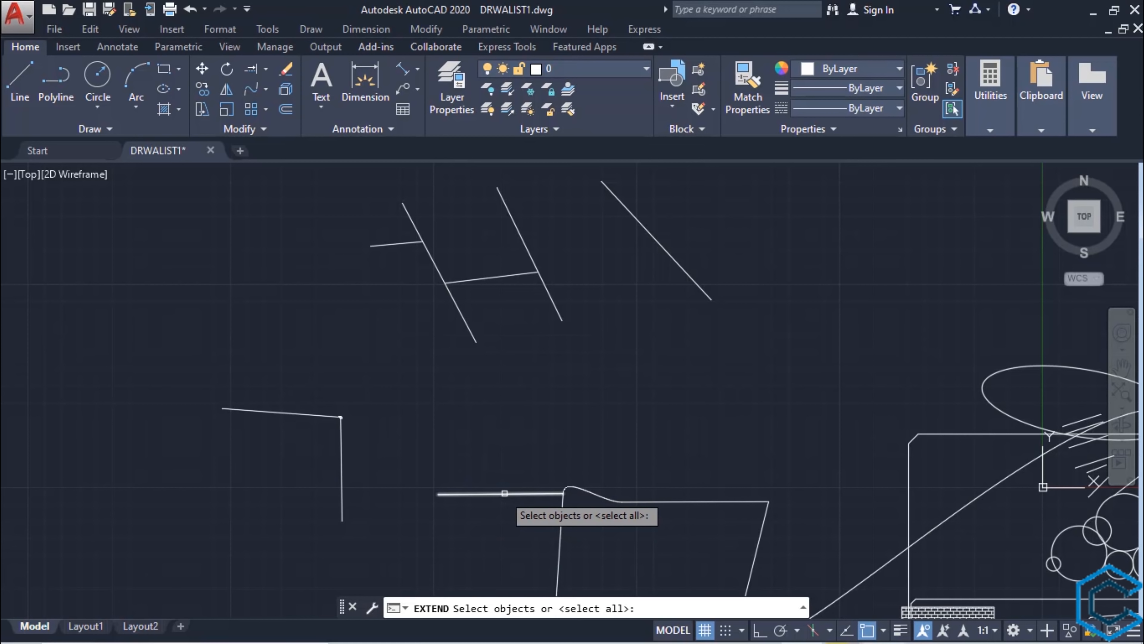
click(481, 494)
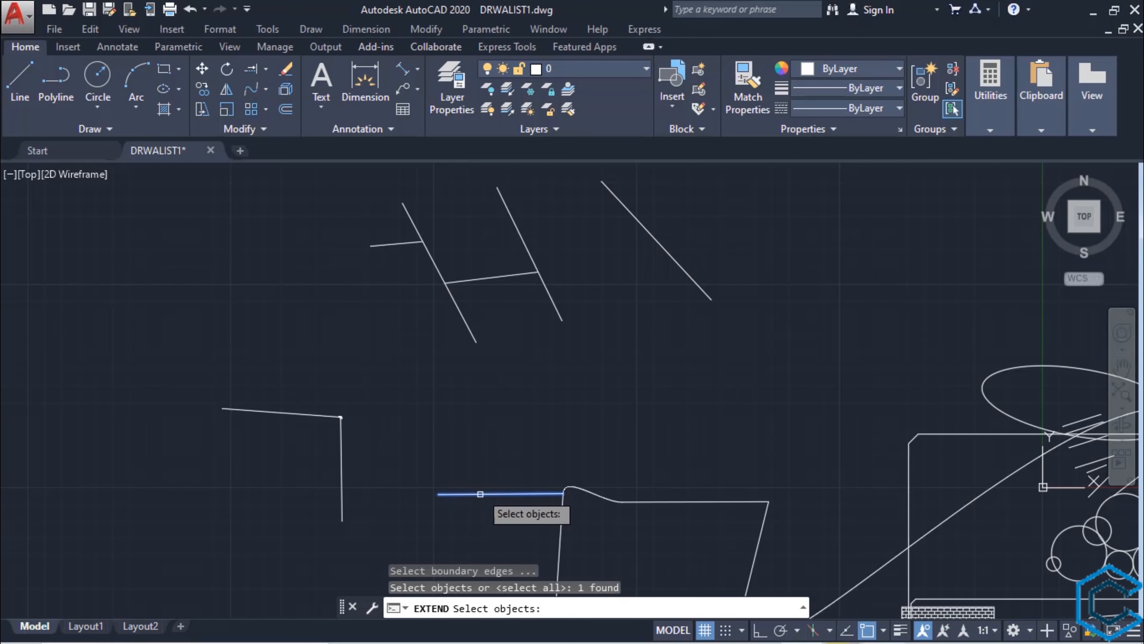
key(Return)
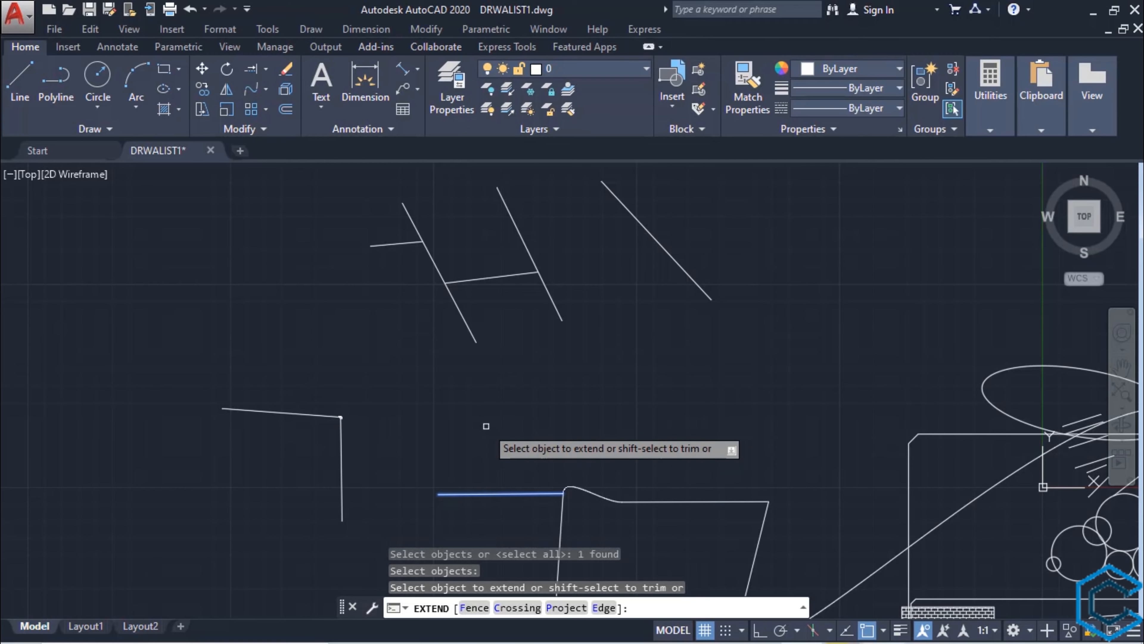
click(464, 317)
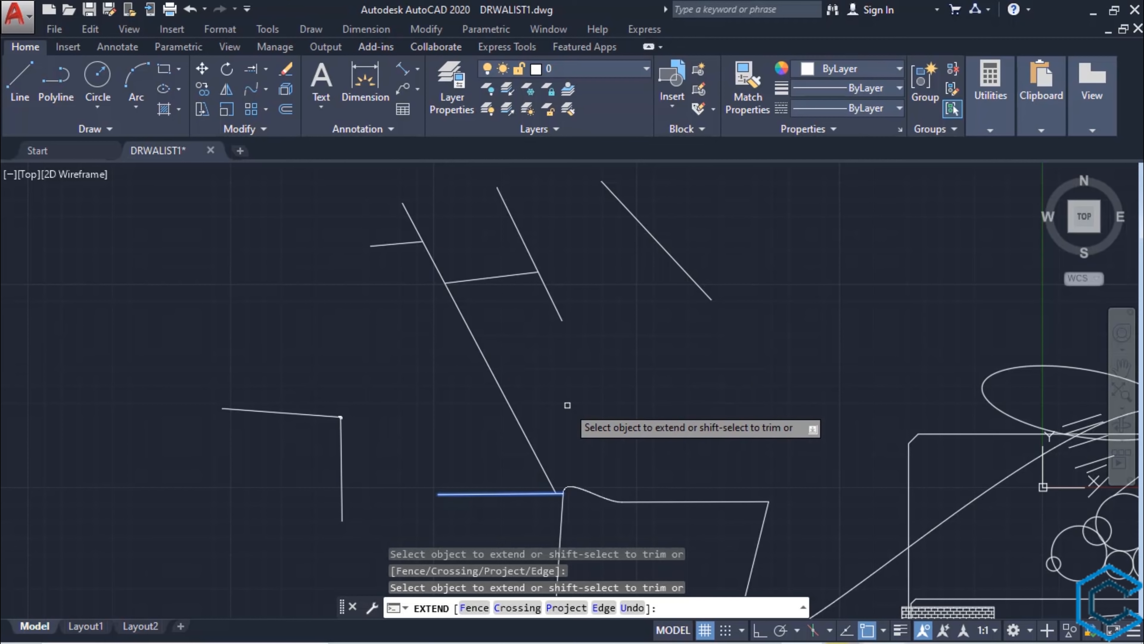
key(Escape)
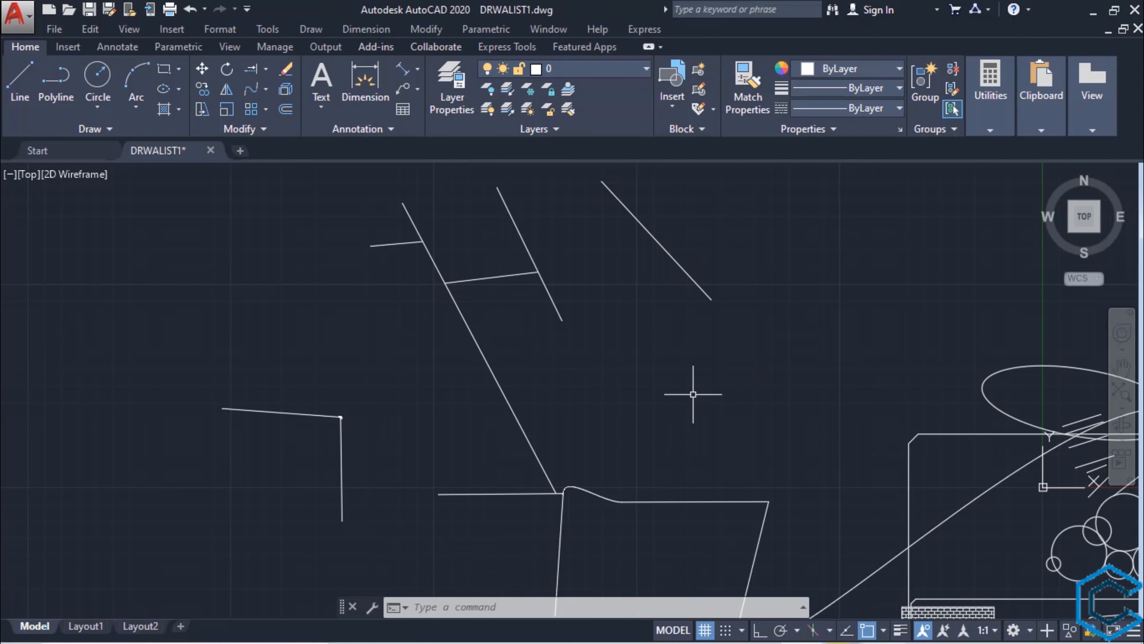
Step: Extend the easternmost steep line to the large rectangle's west edge and the middle one to the blended shape's upper horizontal edge
text(EX)
key(Return)
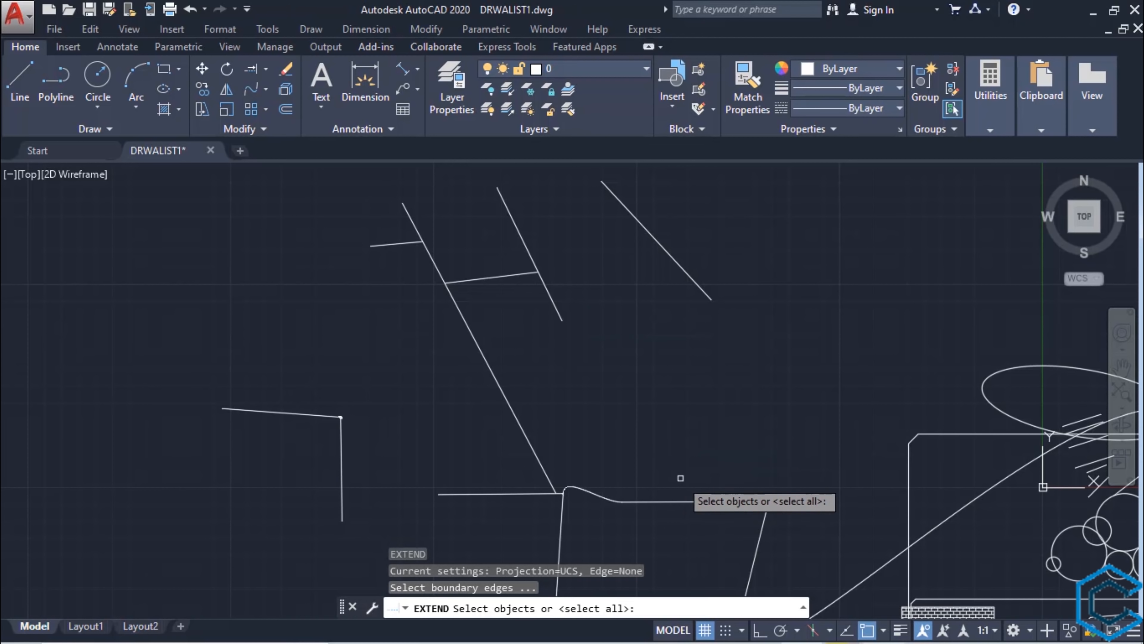
click(691, 502)
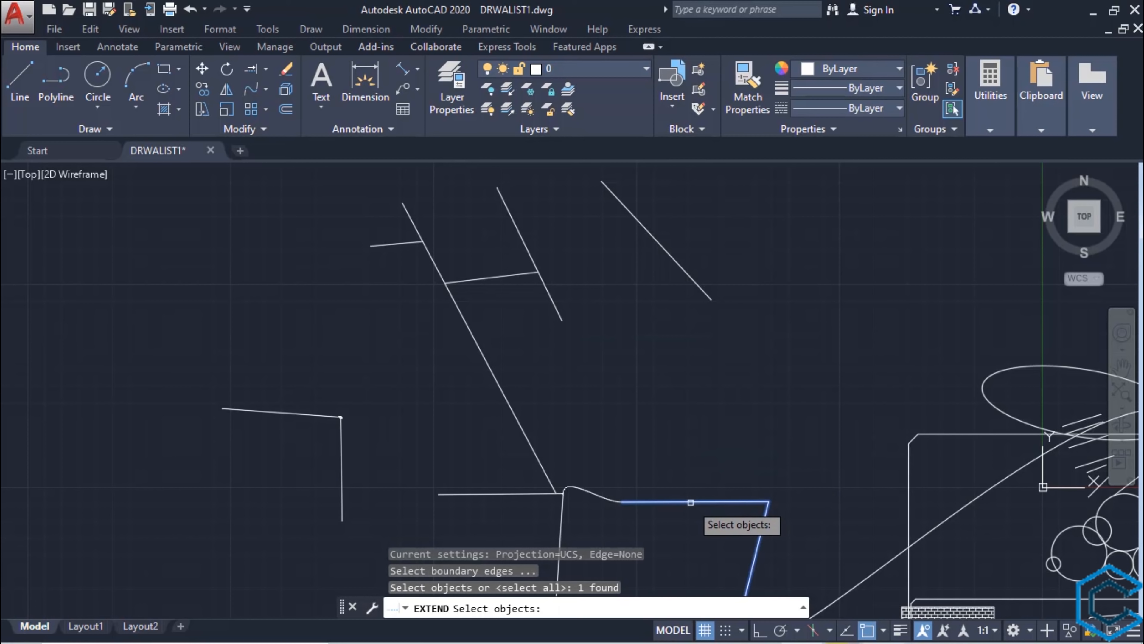
click(910, 462)
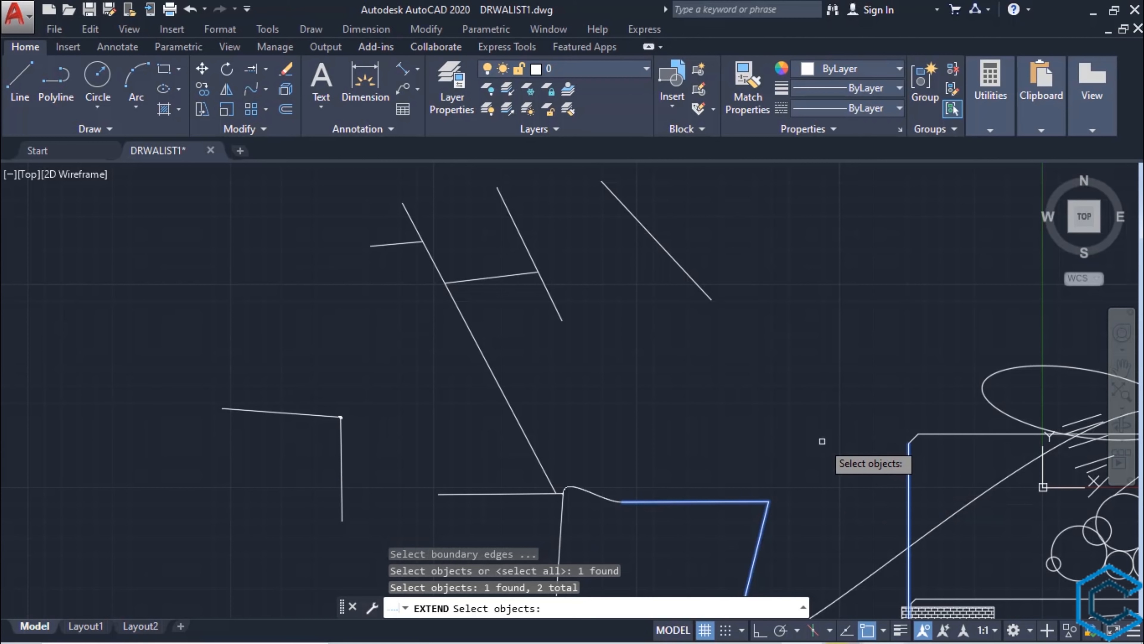
key(Return)
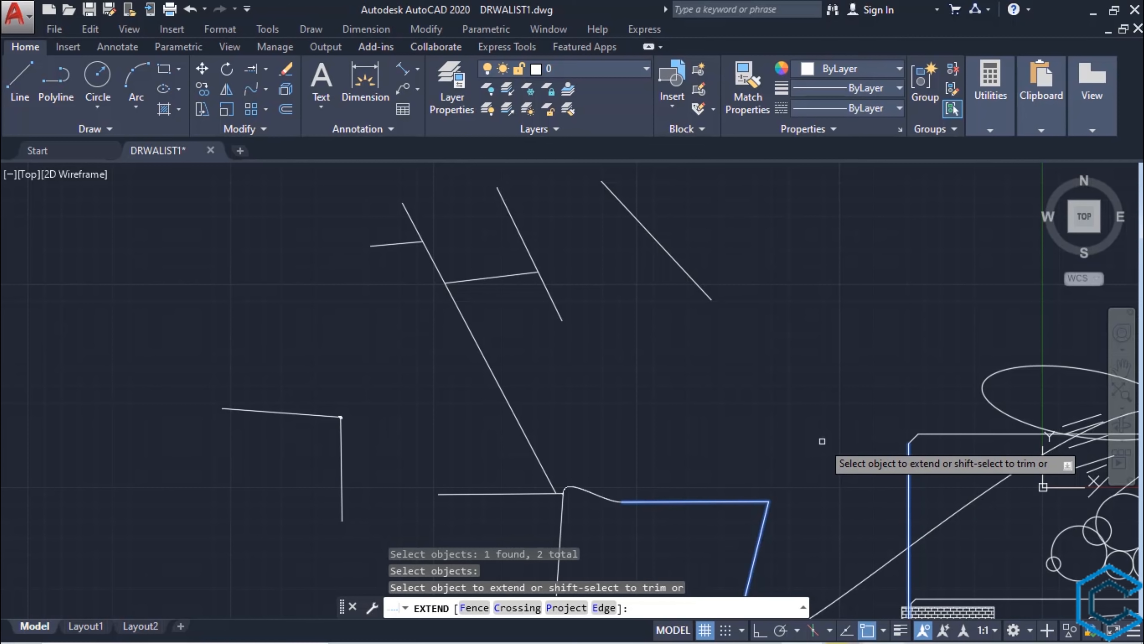
click(689, 275)
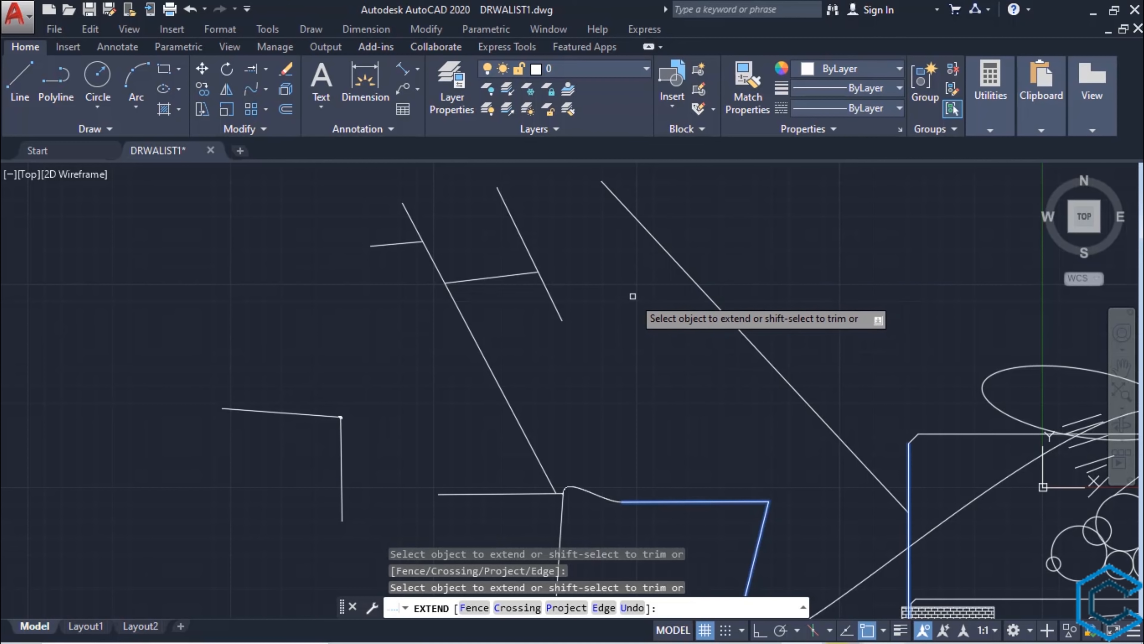
click(546, 287)
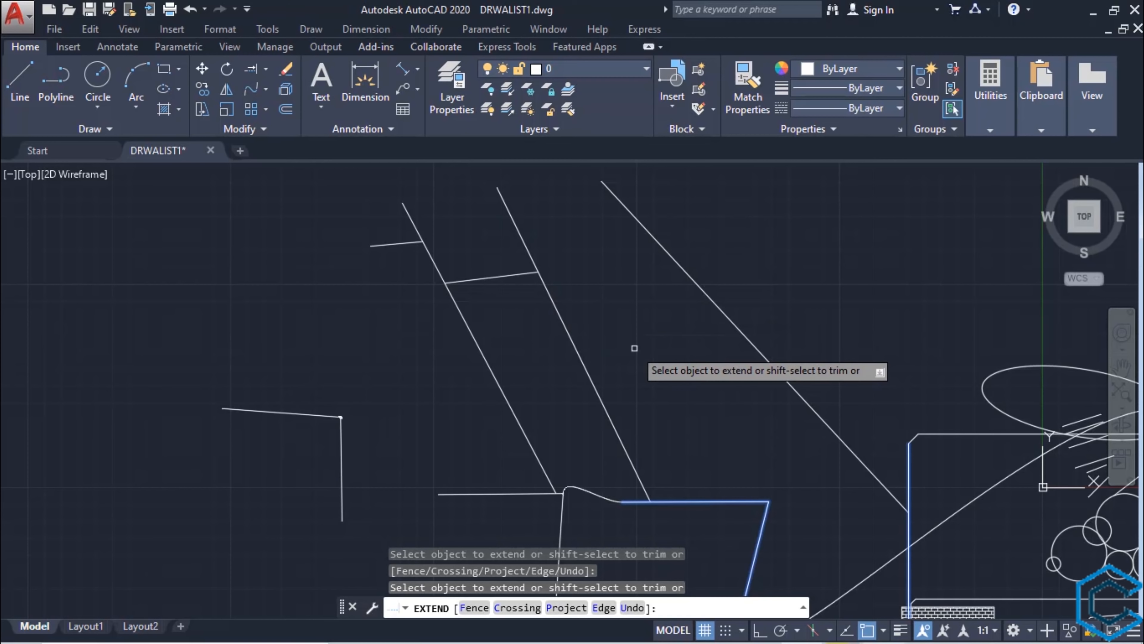
key(Escape)
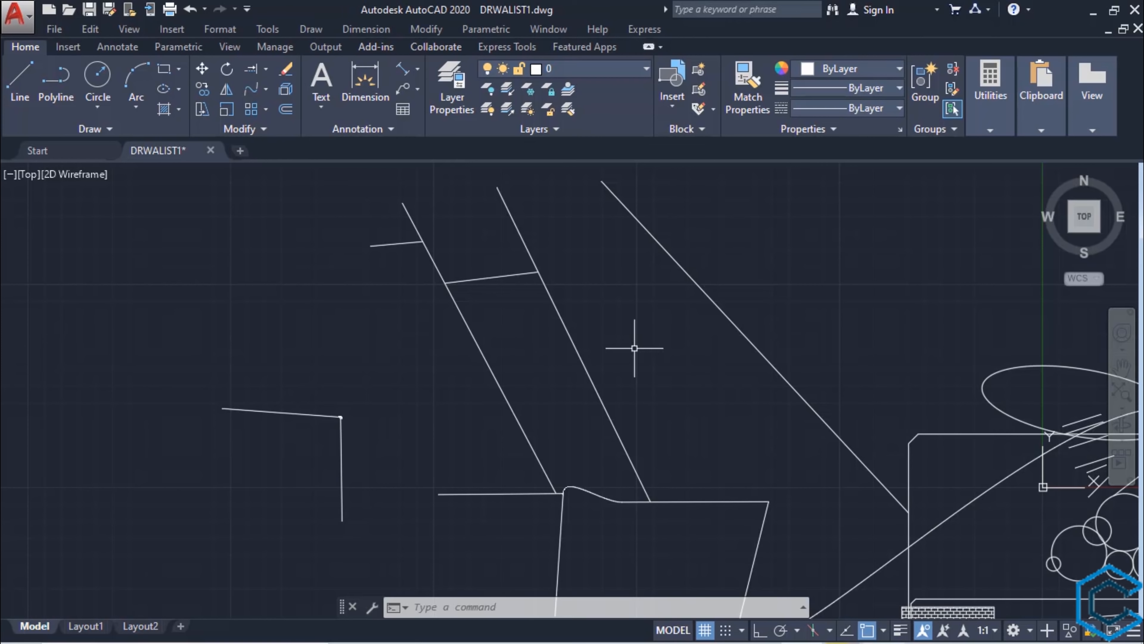
Step: Extend the nearly horizontal line of the two-line corner at the west eastward to the easternmost steep line
text(ex)
key(Return)
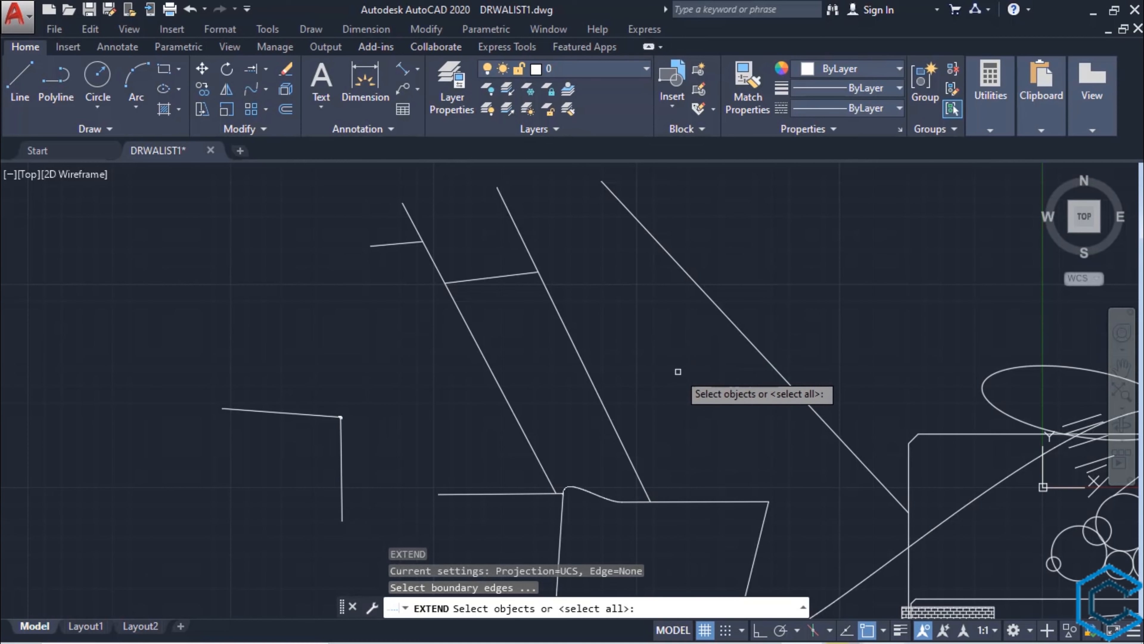
click(759, 353)
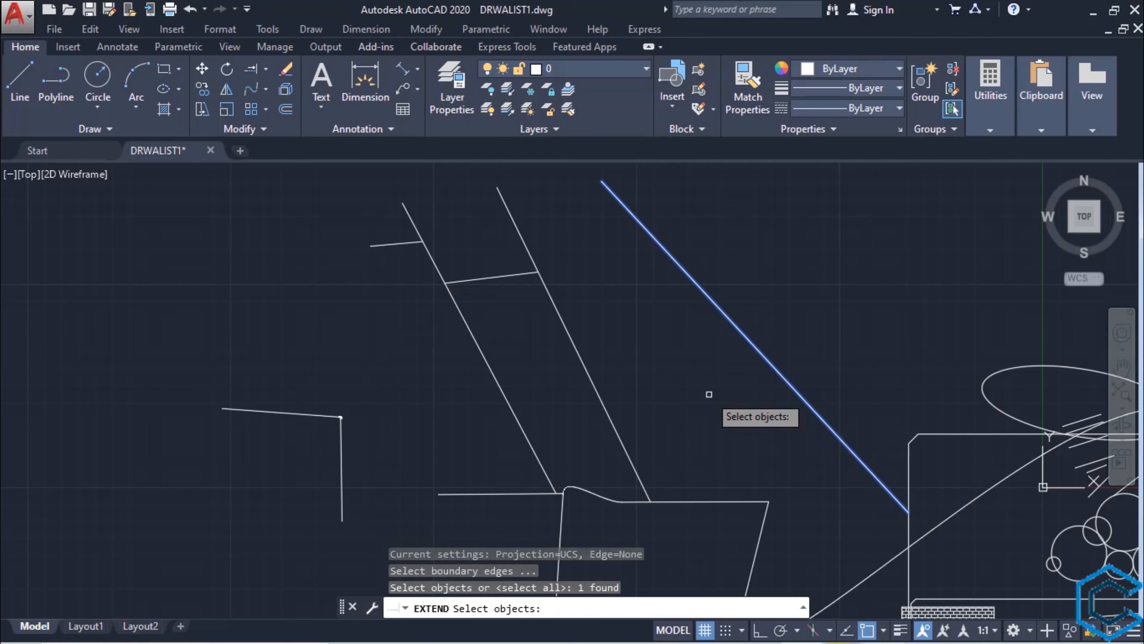
key(Return)
scroll(708, 394, down, 4)
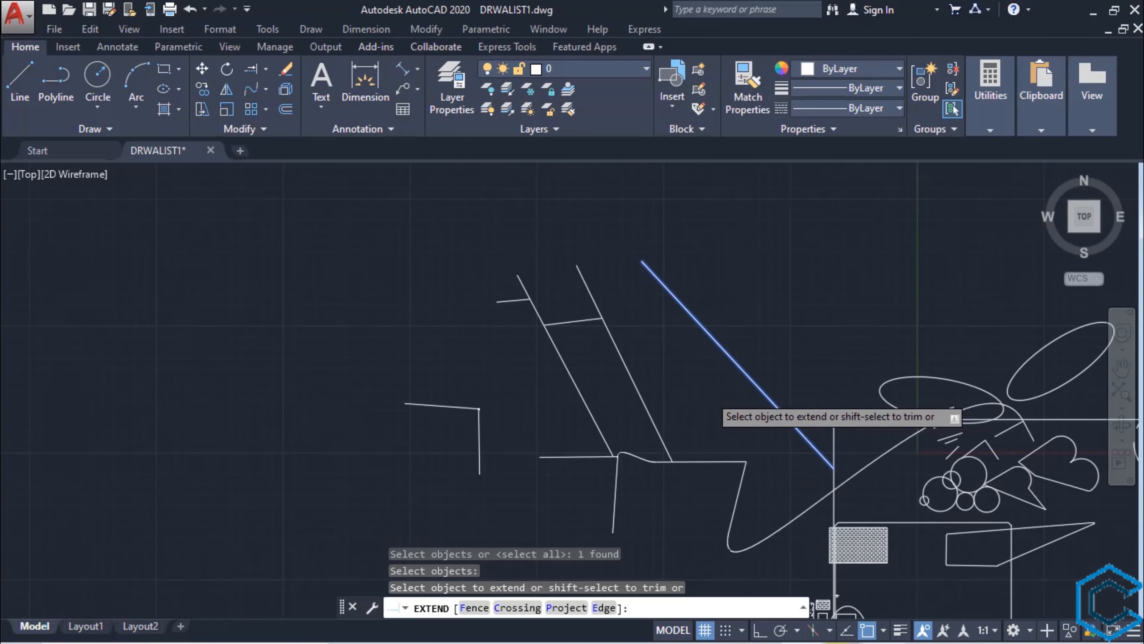
scroll(675, 437, up, 2)
middle_drag(663, 468, 624, 513)
scroll(651, 503, up, 2)
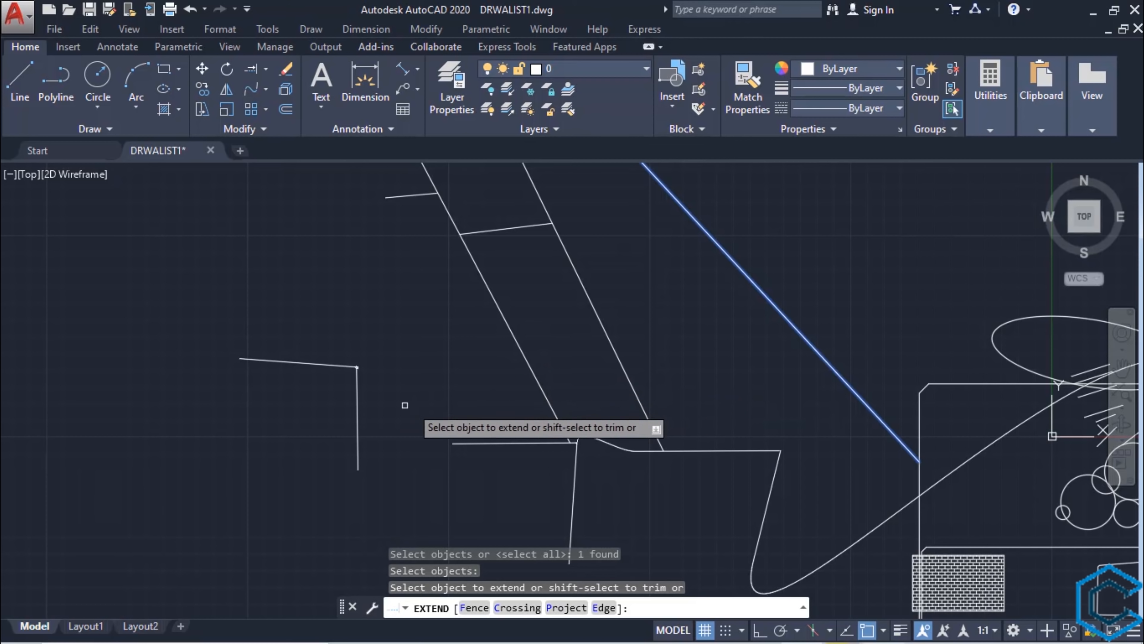
click(300, 361)
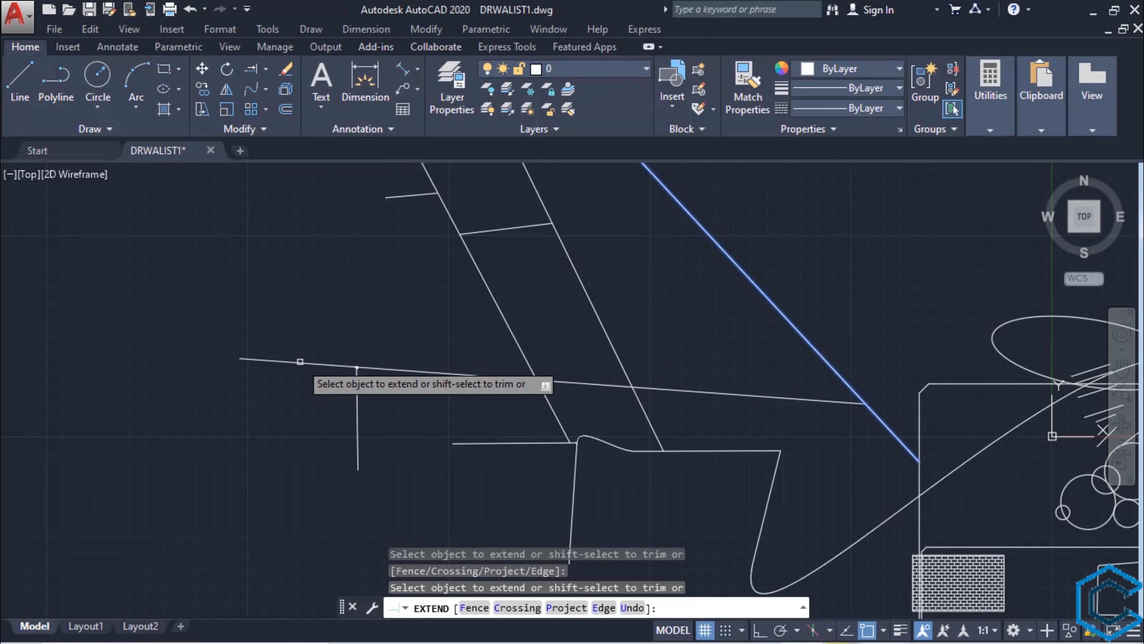
Step: Extend the large rectangle's upper edge and its northwest chamfer line to the same steep boundary line, and end the Extend command
click(959, 384)
scroll(987, 406, up, 3)
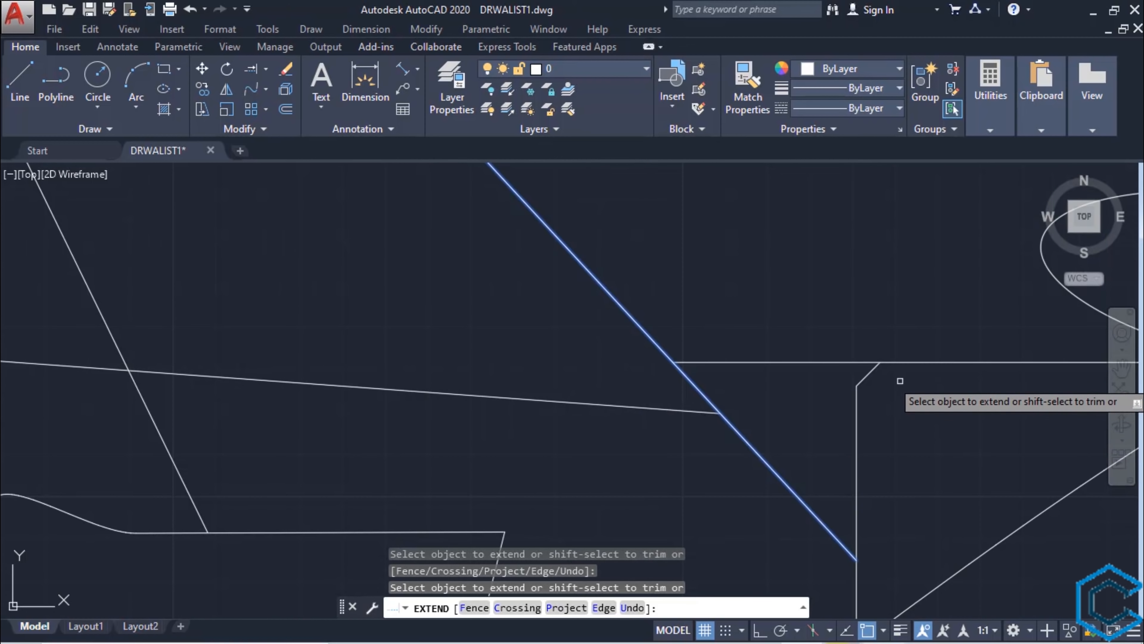
click(866, 373)
scroll(811, 402, down, 6)
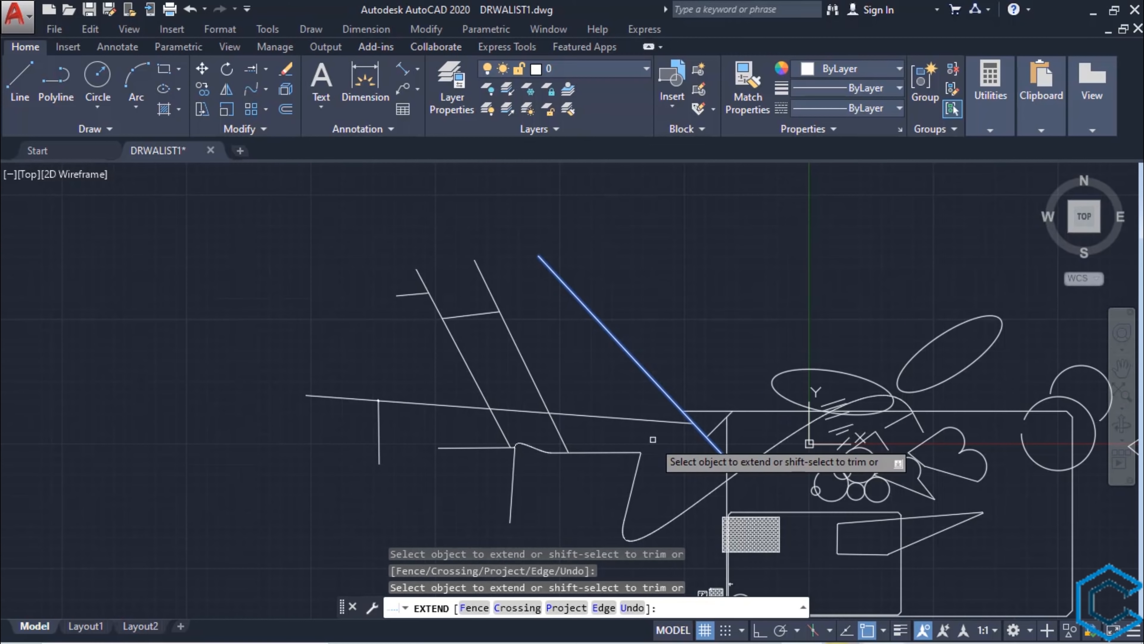
middle_drag(655, 441, 721, 458)
scroll(721, 457, up, 4)
scroll(721, 457, down, 4)
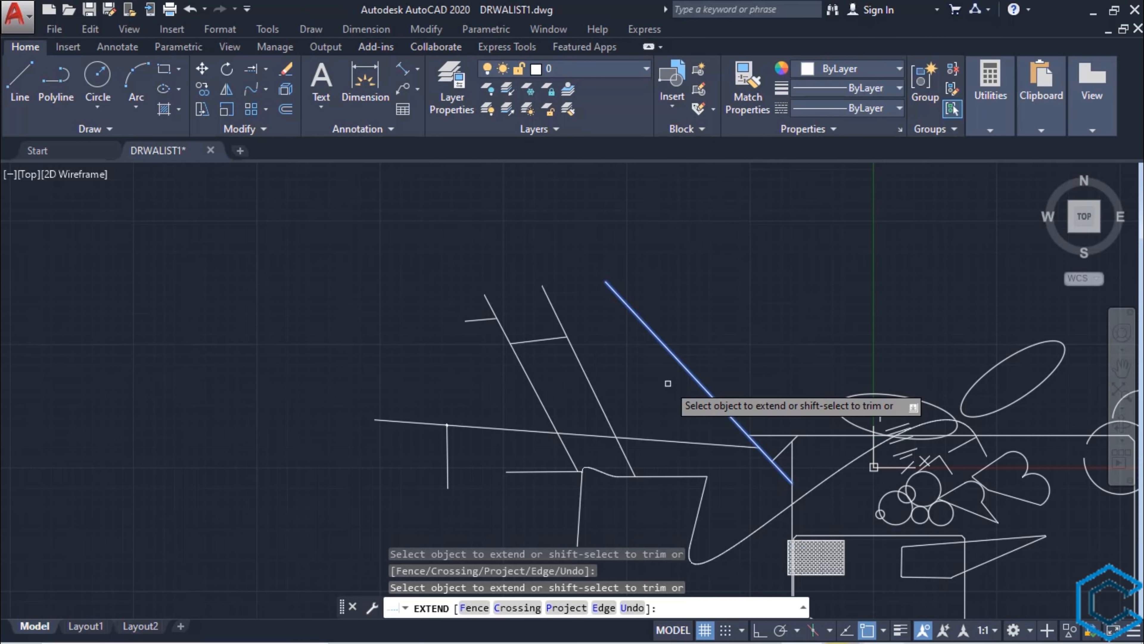
key(Escape)
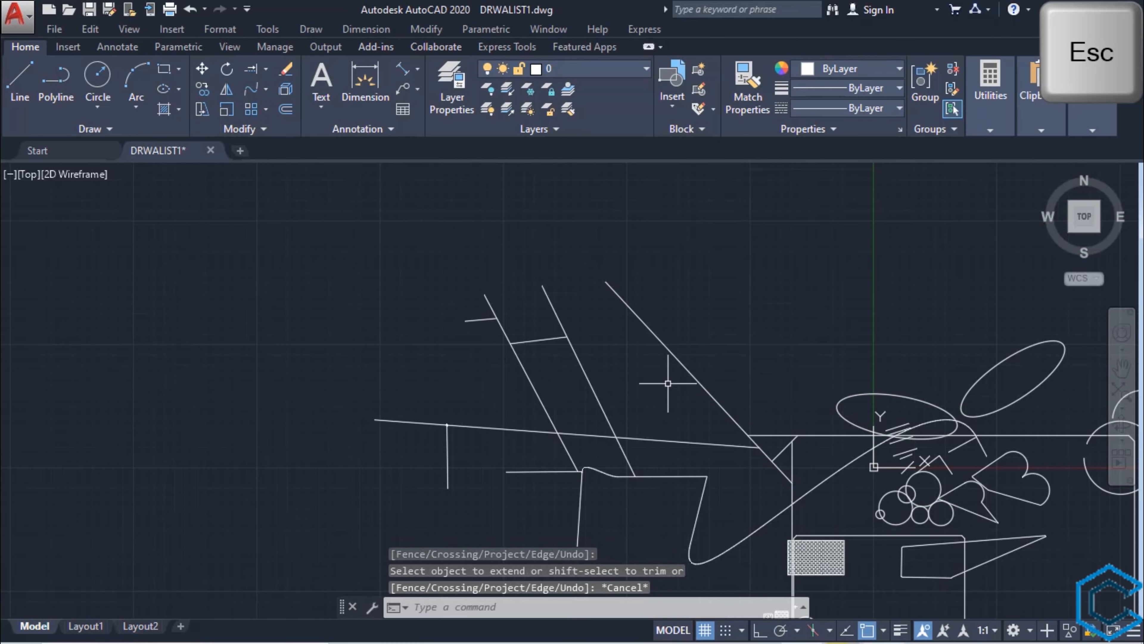
Step: With all objects as boundaries, extend the short horizontal line west to the two-line corner's vertical line and the northwest chamfer line to the blended shape
middle_drag(668, 383, 611, 418)
key(e)
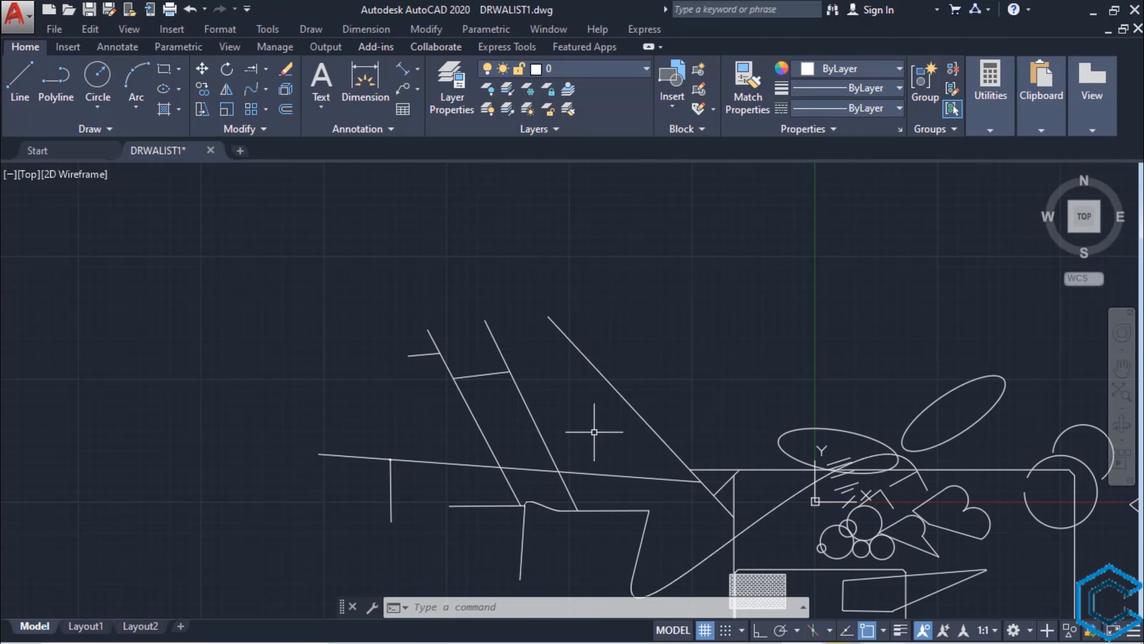
text(EX)
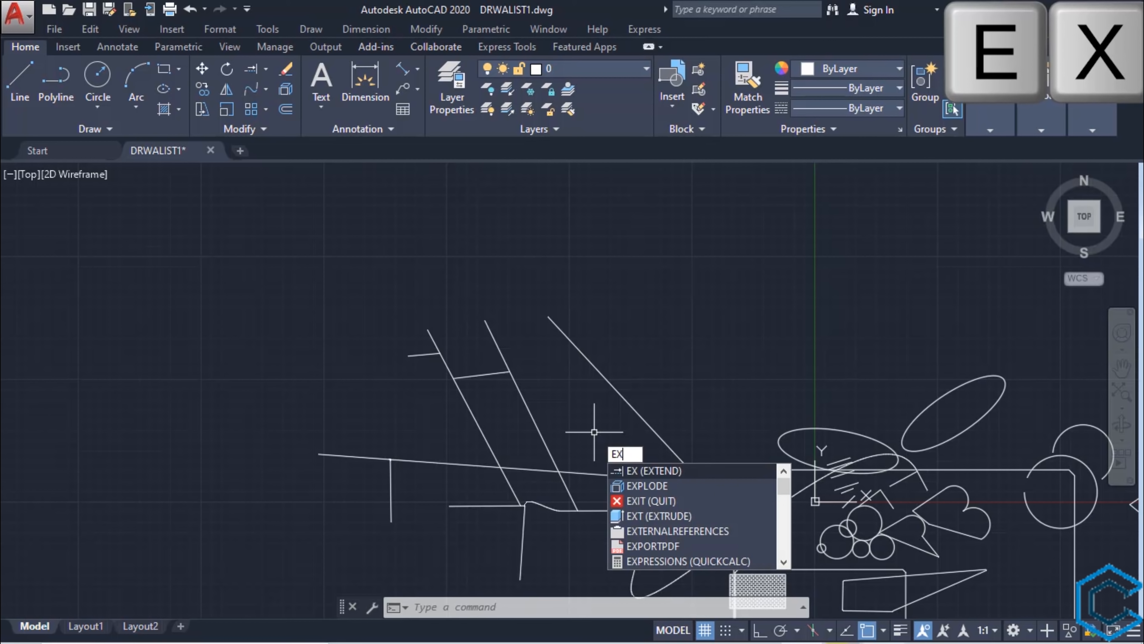
key(Return)
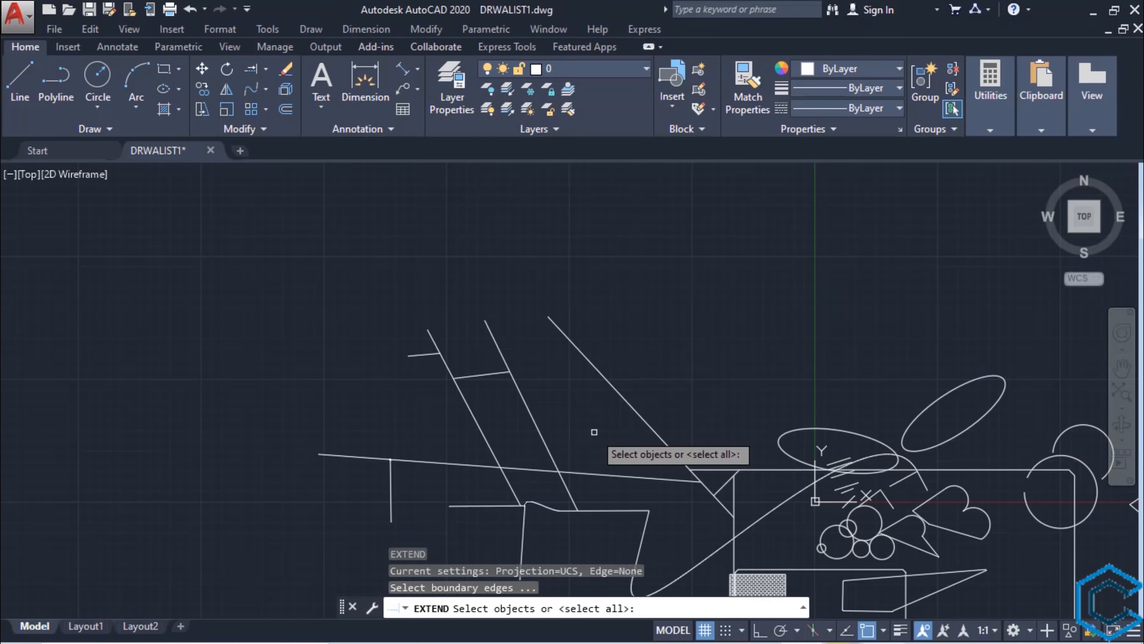
key(Return)
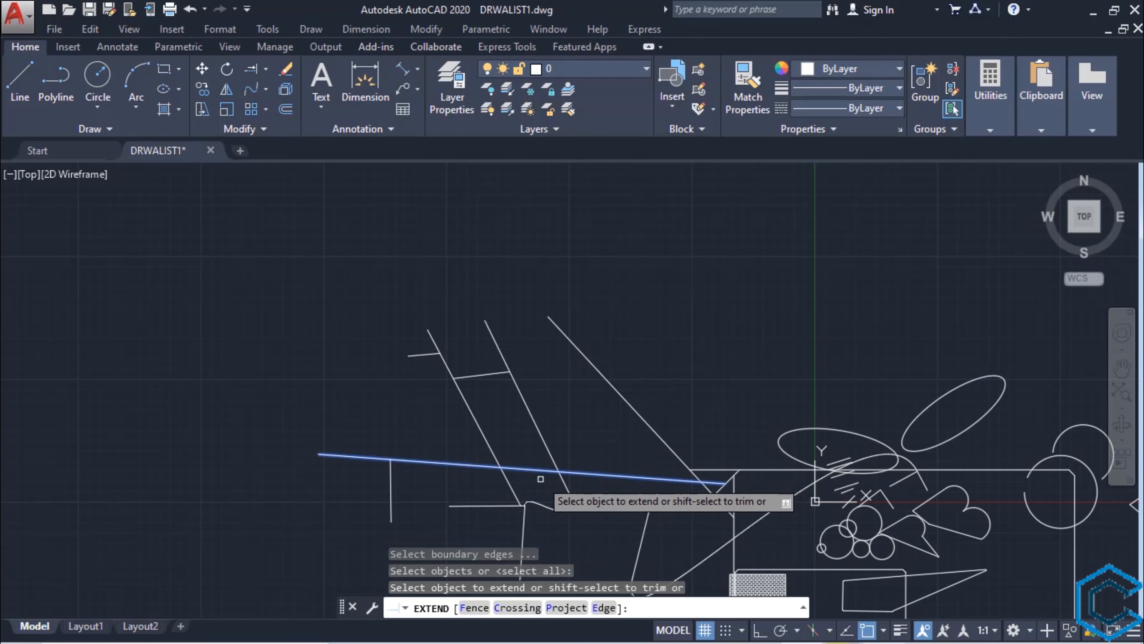
scroll(518, 489, up, 4)
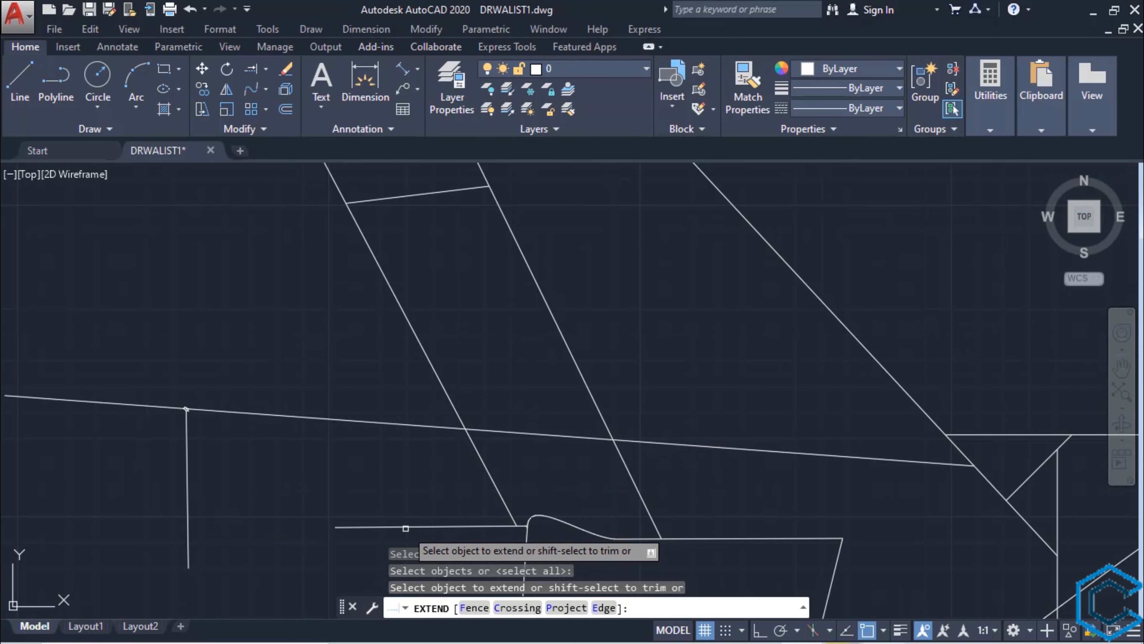
click(405, 527)
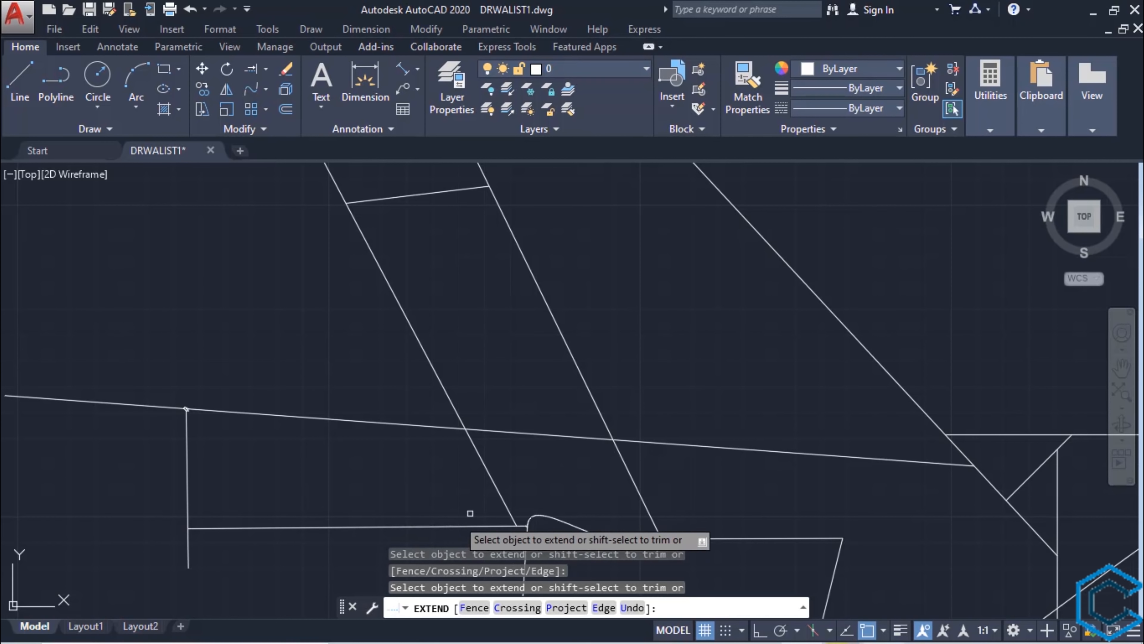
scroll(573, 487, down, 3)
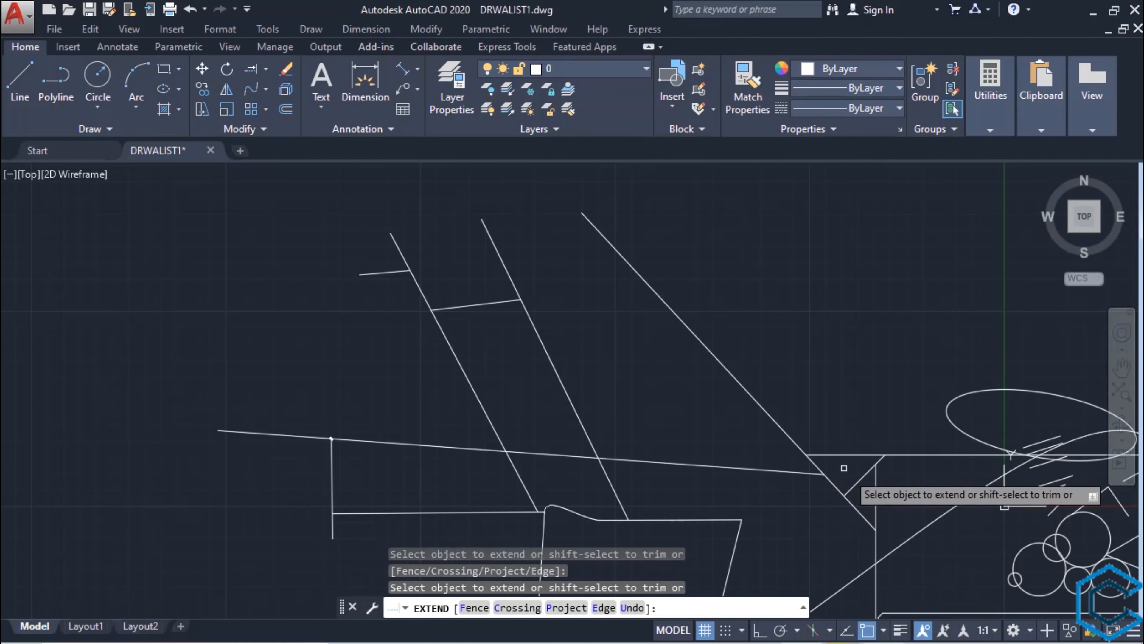
click(856, 482)
Step: Extend the two short crosswise lines at the upper part of the steep lines eastward to the easternmost steep line
scroll(872, 514, down, 2)
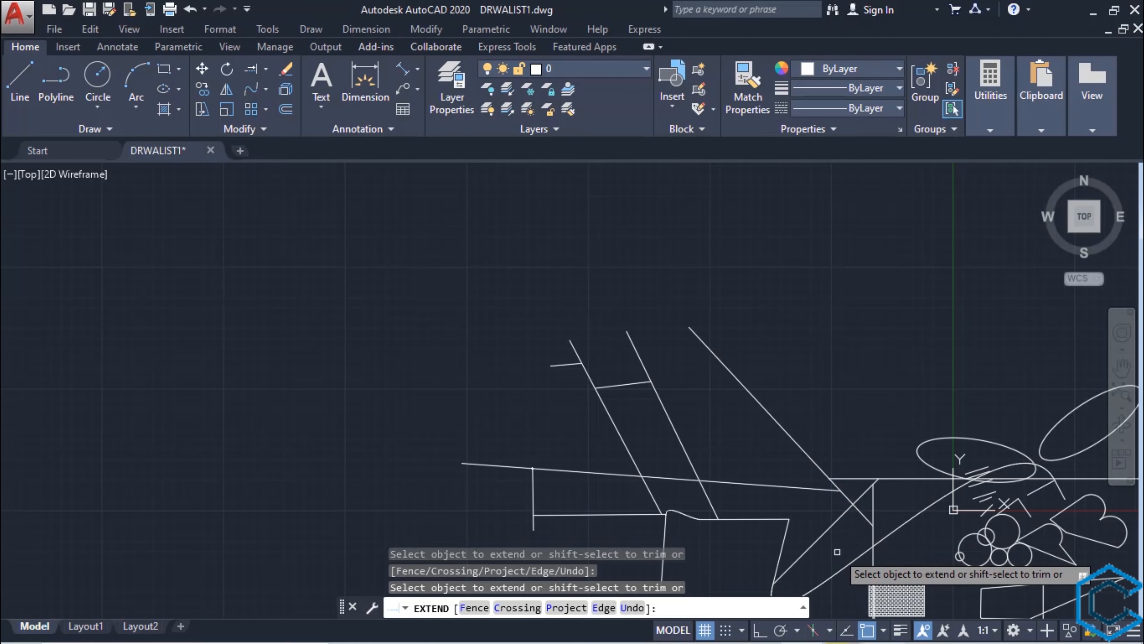
click(628, 384)
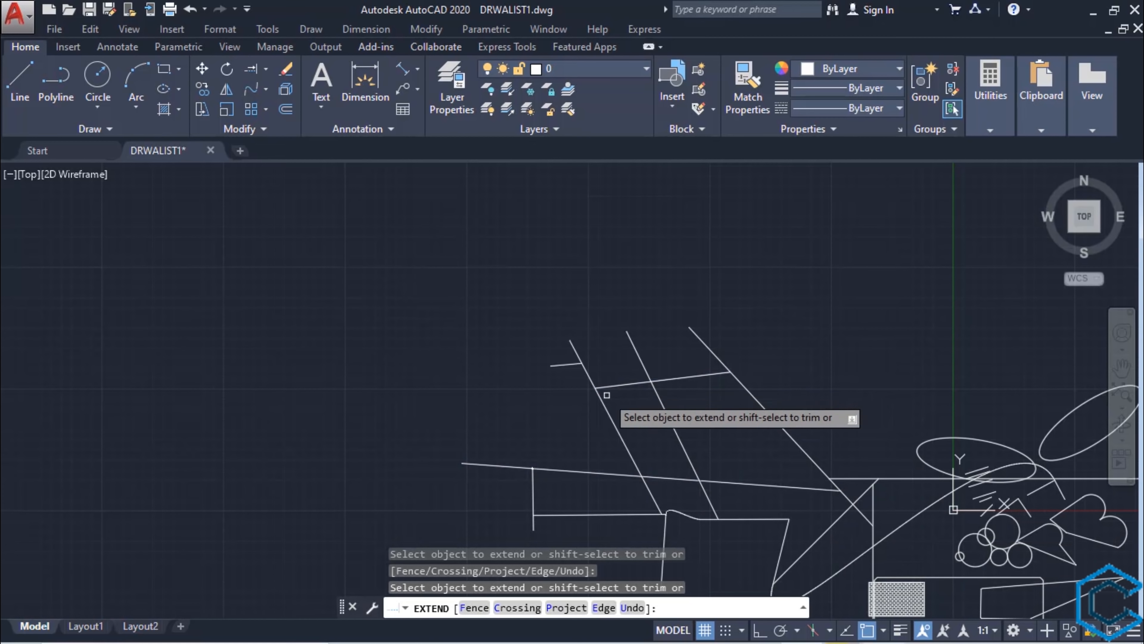
click(560, 365)
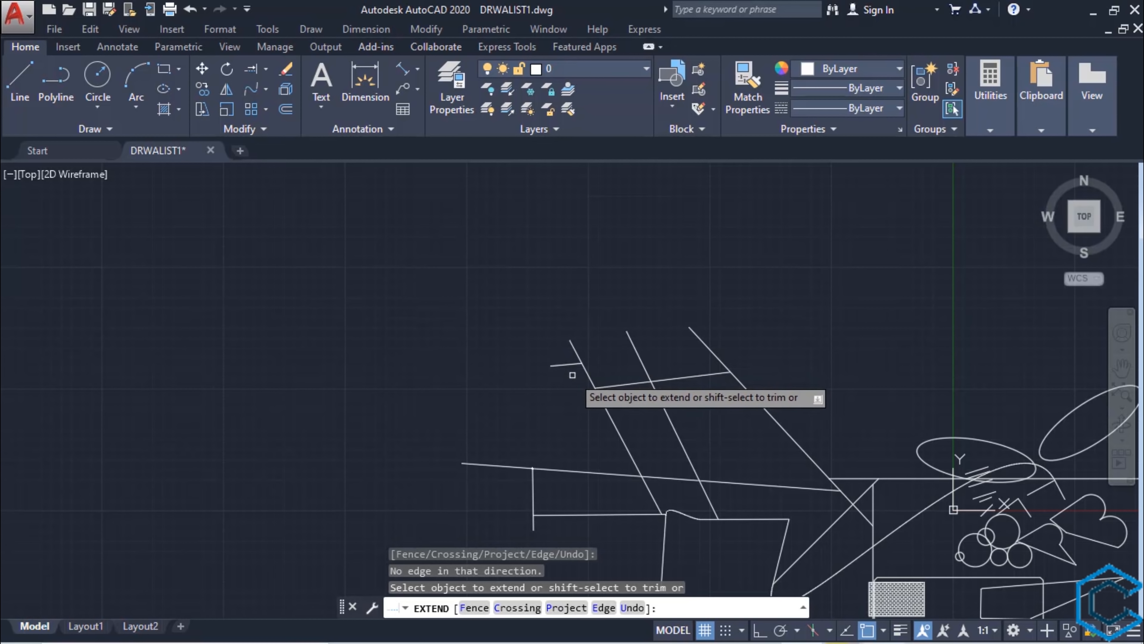
click(575, 364)
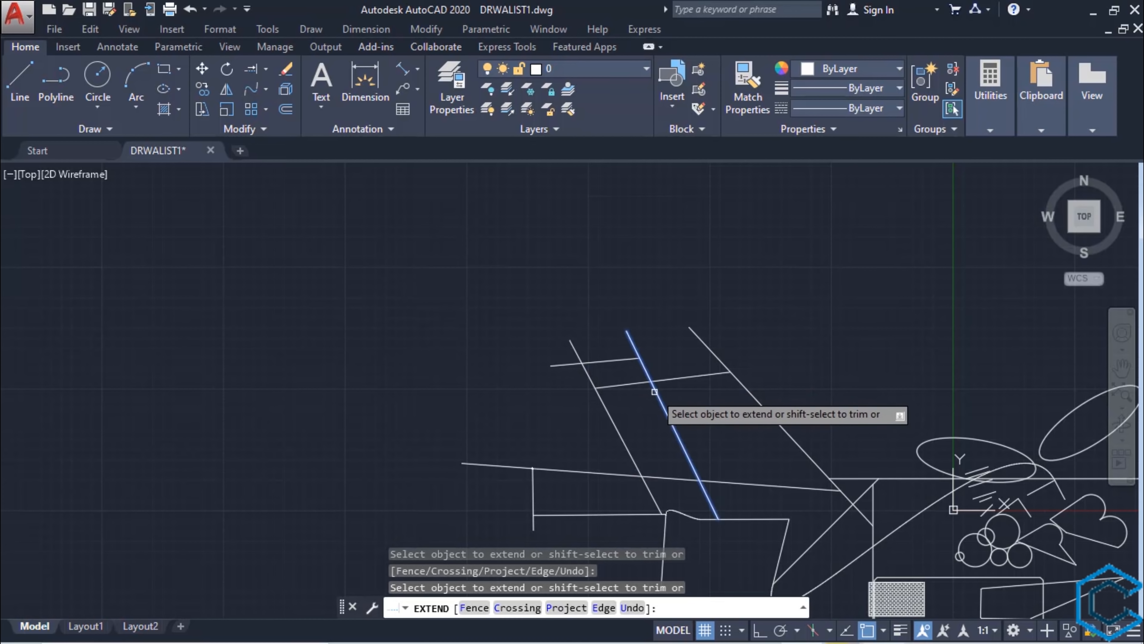
click(703, 378)
click(617, 361)
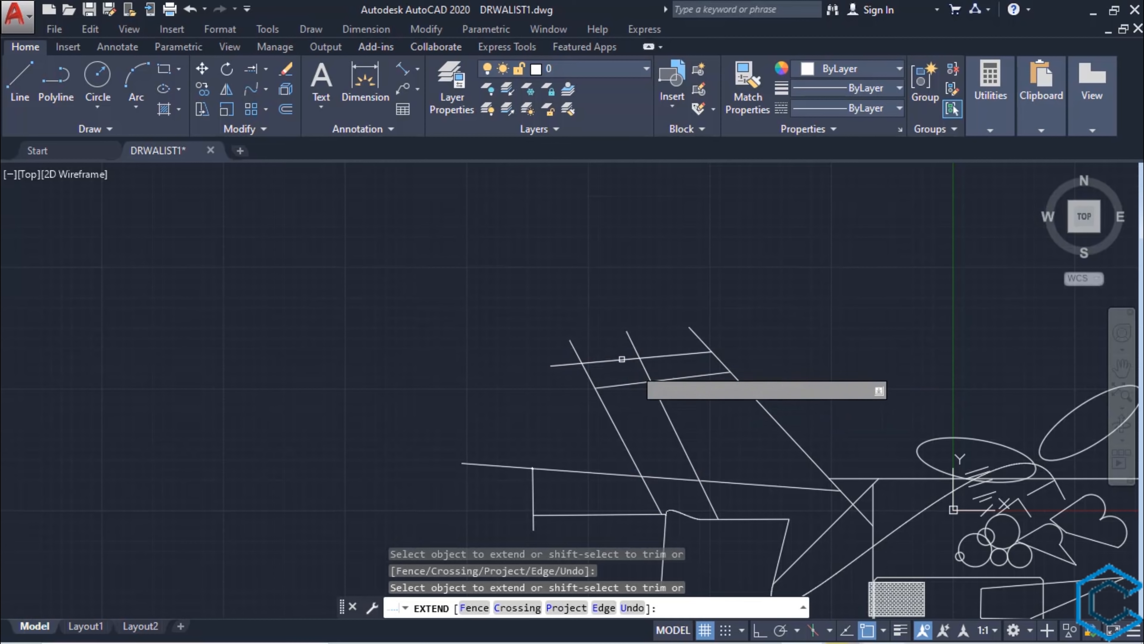
Step: Within the Extend command, trim the nearly horizontal line back to the middle steep line
scroll(844, 524, up, 4)
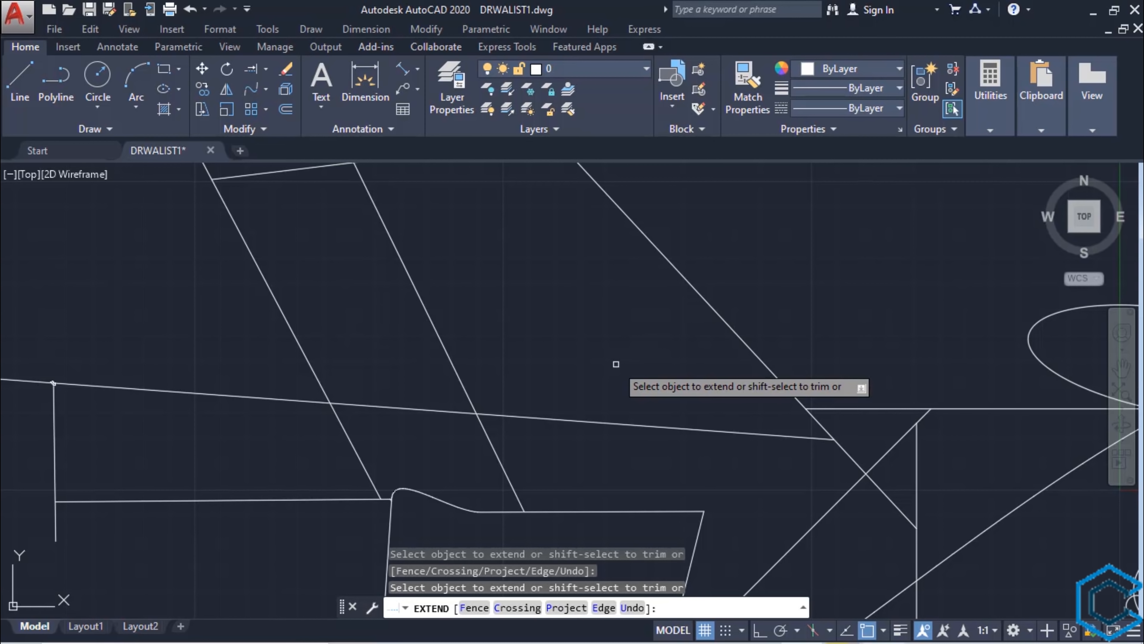
key(shift)
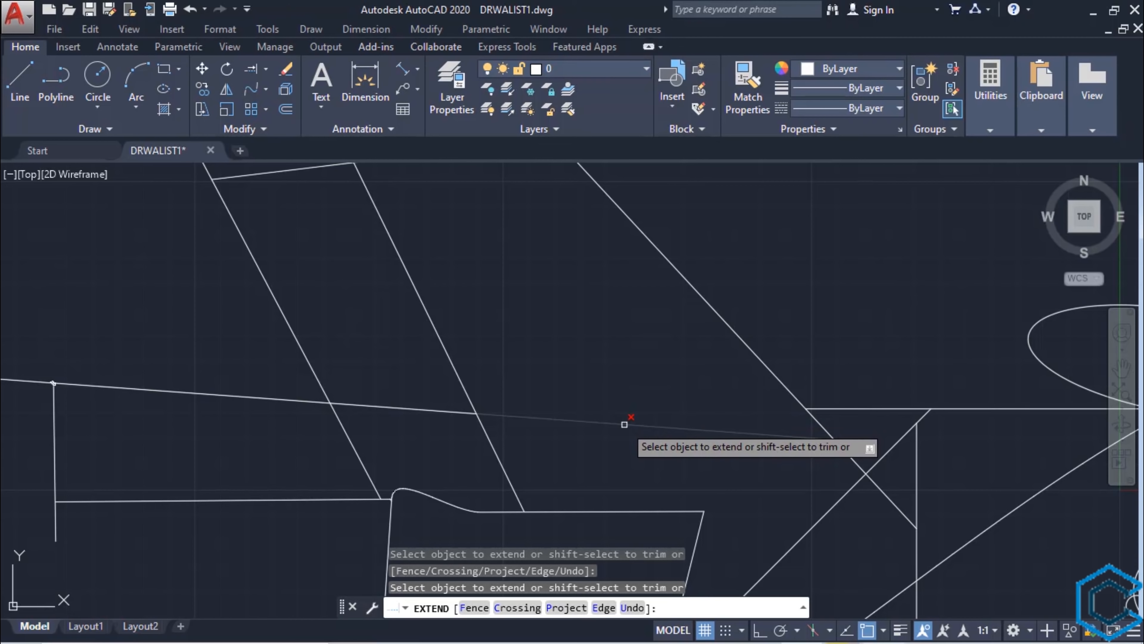
shift+click(625, 424)
scroll(624, 424, down, 2)
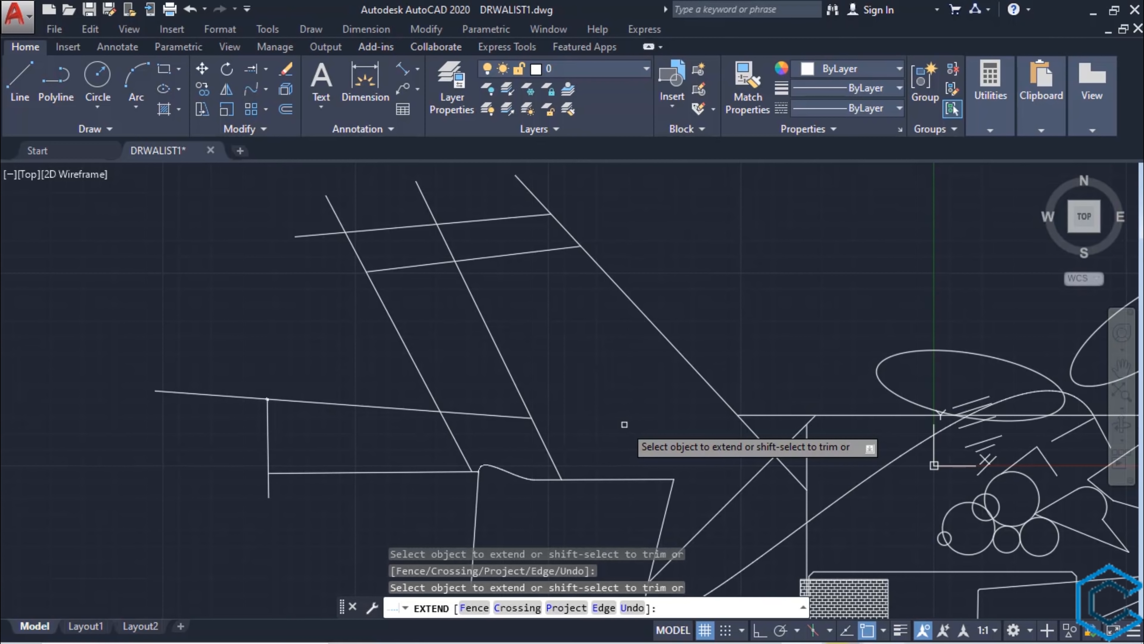
Step: Extend the large rectangle's upper edge westward to the middle steep line
scroll(624, 424, down, 2)
middle_drag(636, 424, 503, 347)
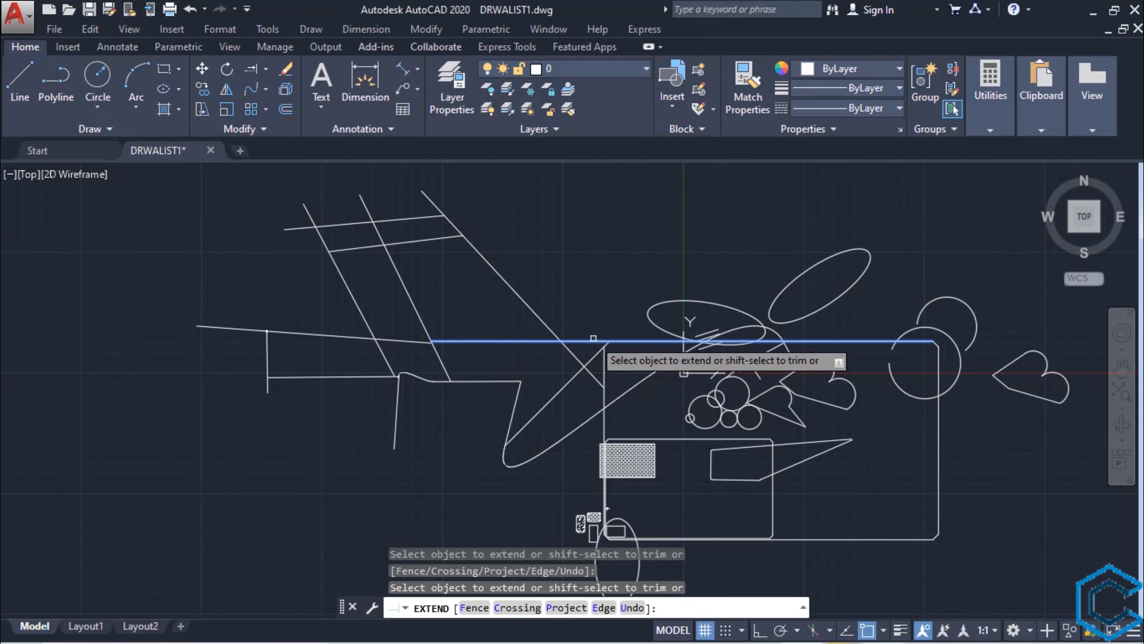
click(591, 341)
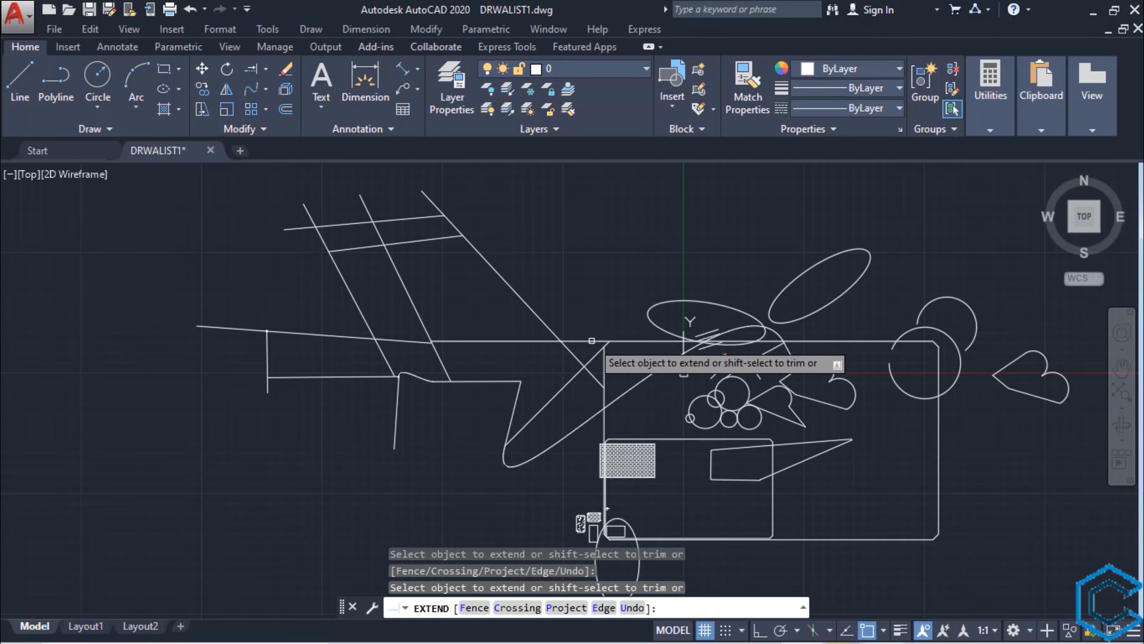
Step: Trim the upper edge between the easternmost steep line and the chamfer line from within Extend, and end the command
scroll(568, 361, up, 4)
middle_drag(565, 363, 484, 412)
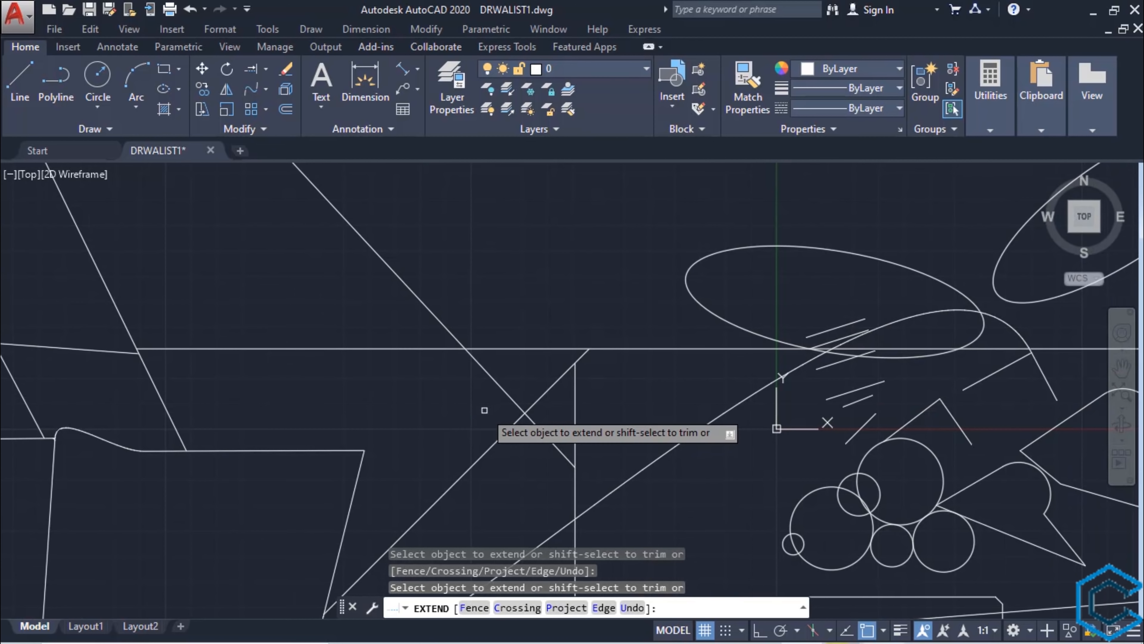
key(shift)
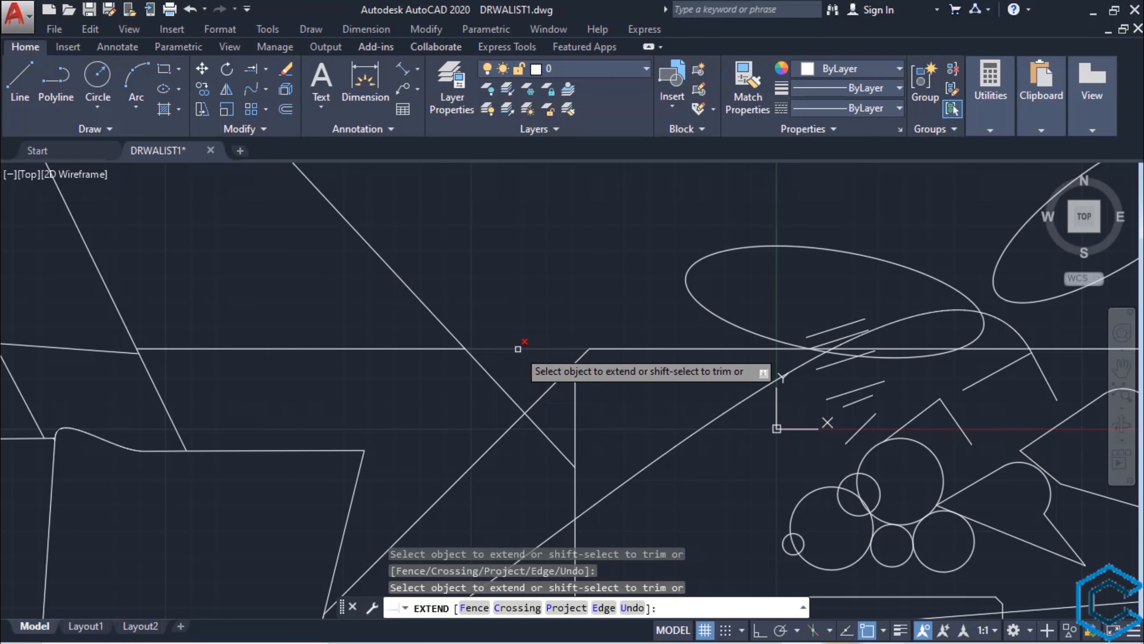
shift+click(518, 349)
scroll(518, 349, down, 4)
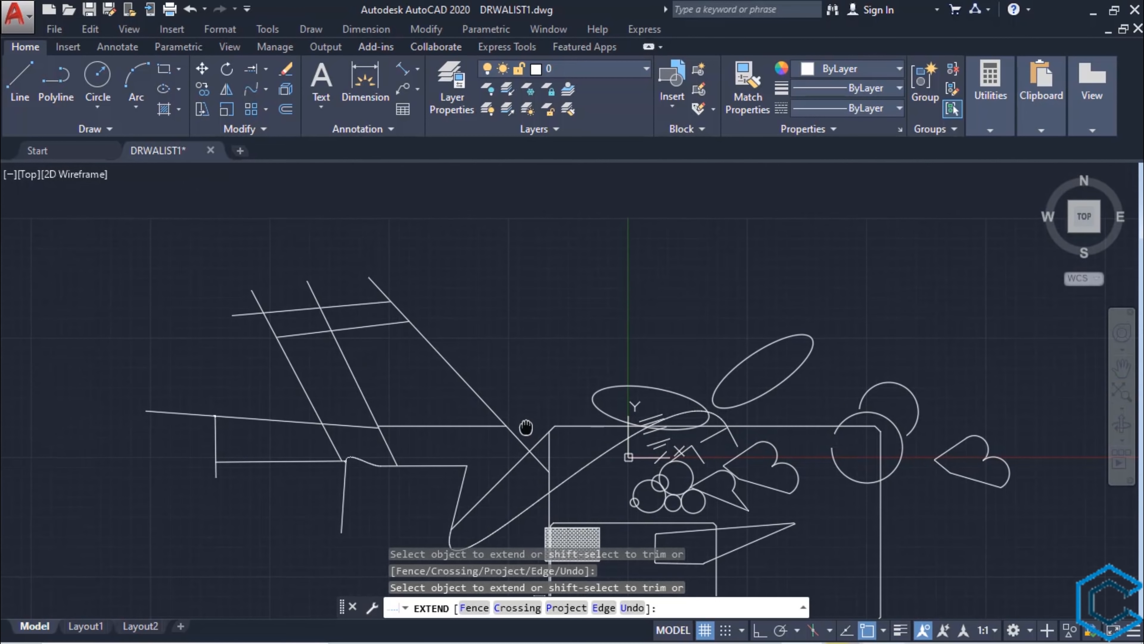
key(Escape)
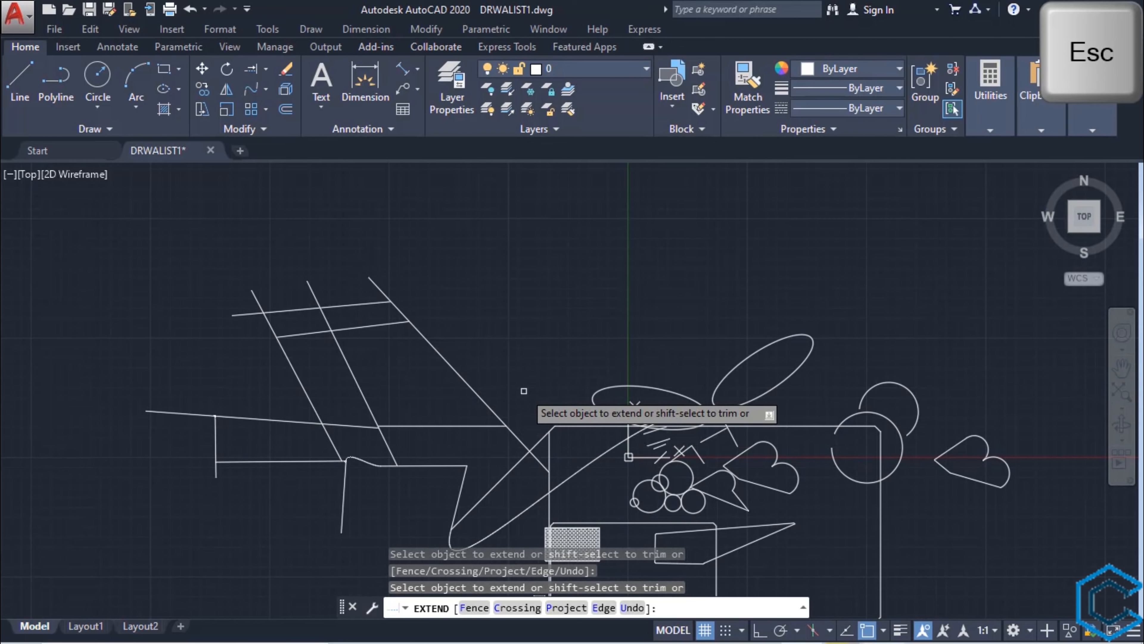
key(Escape)
Step: Using Trim with all objects as cutting edges, remove segments of the chamfer line, the large rectangle's west edge and the easternmost steep line around their crossing
text(trim)
key(Return)
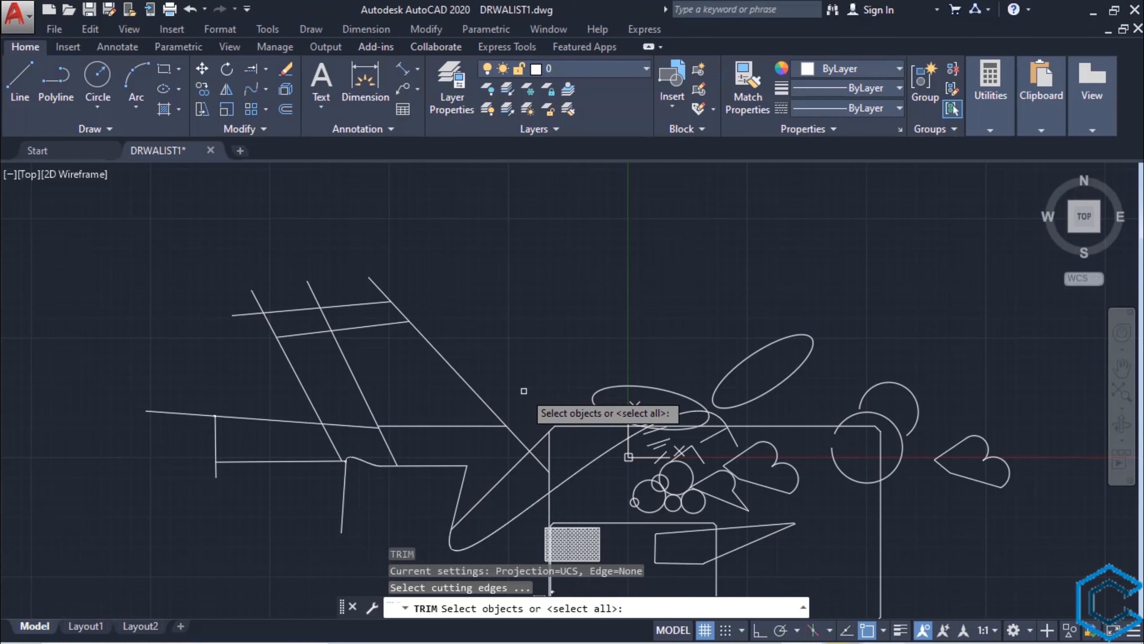
key(Return)
scroll(536, 411, up, 4)
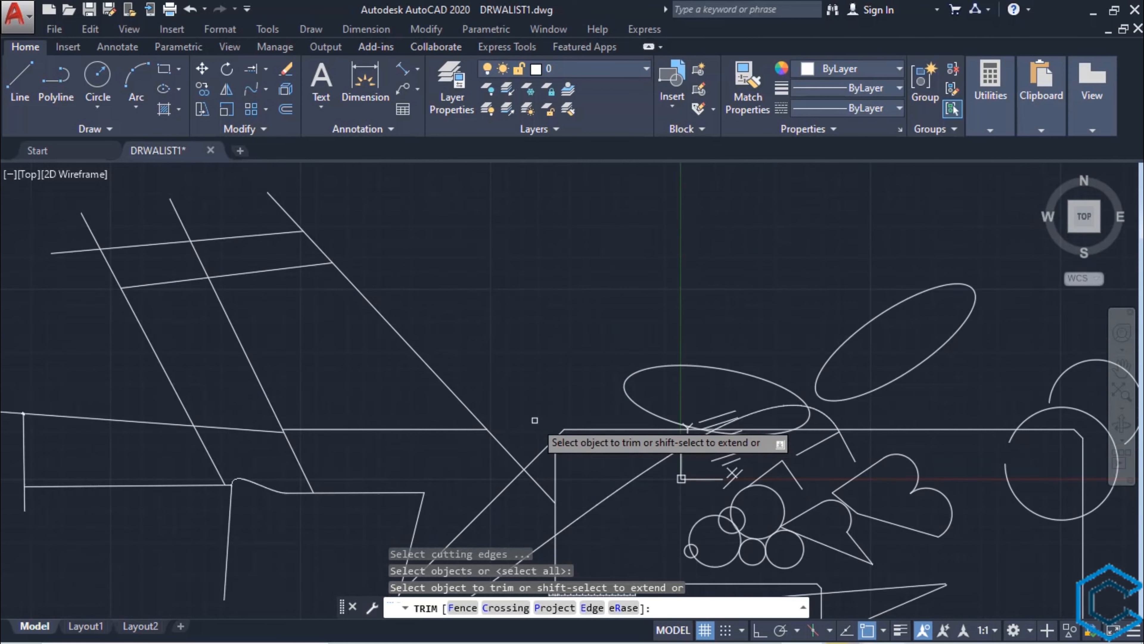
middle_drag(536, 412, 554, 338)
scroll(555, 351, up, 2)
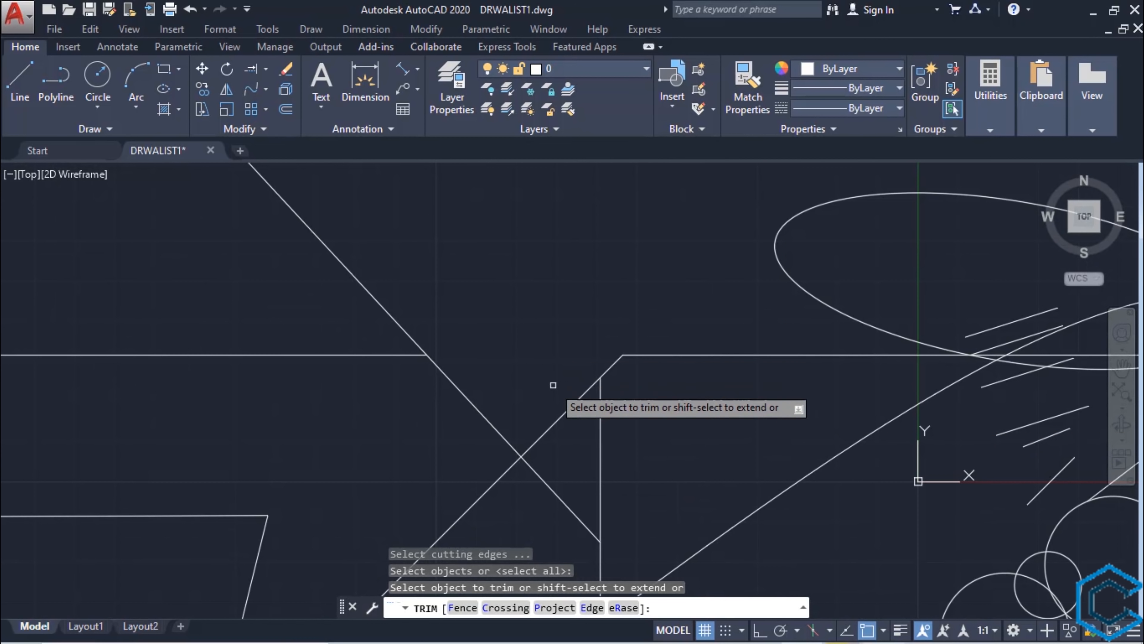
click(555, 424)
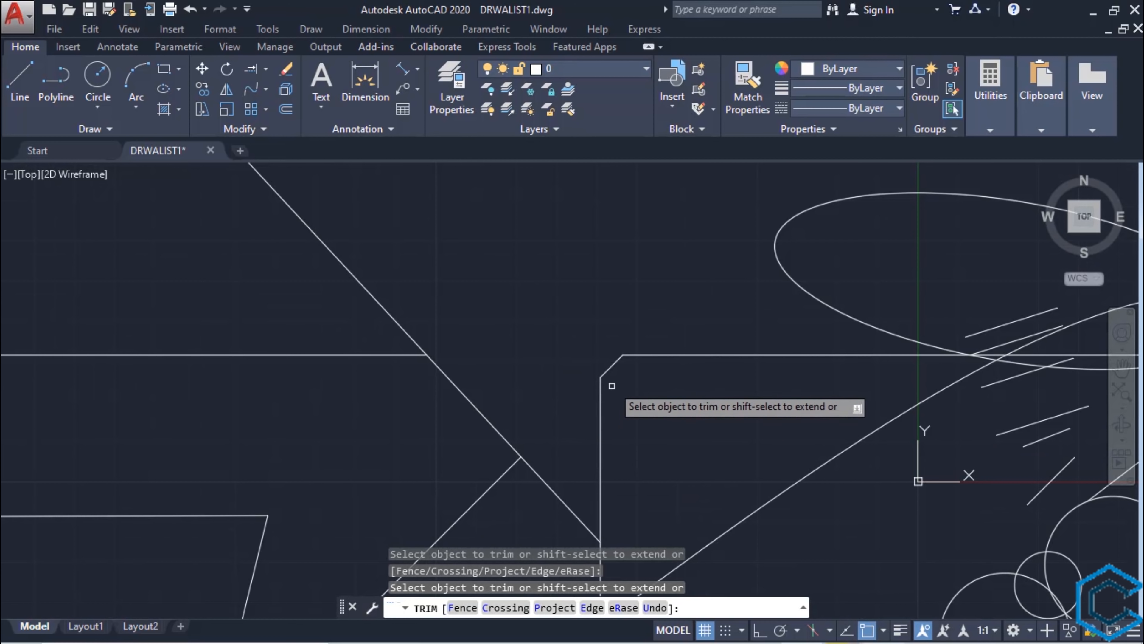
click(600, 463)
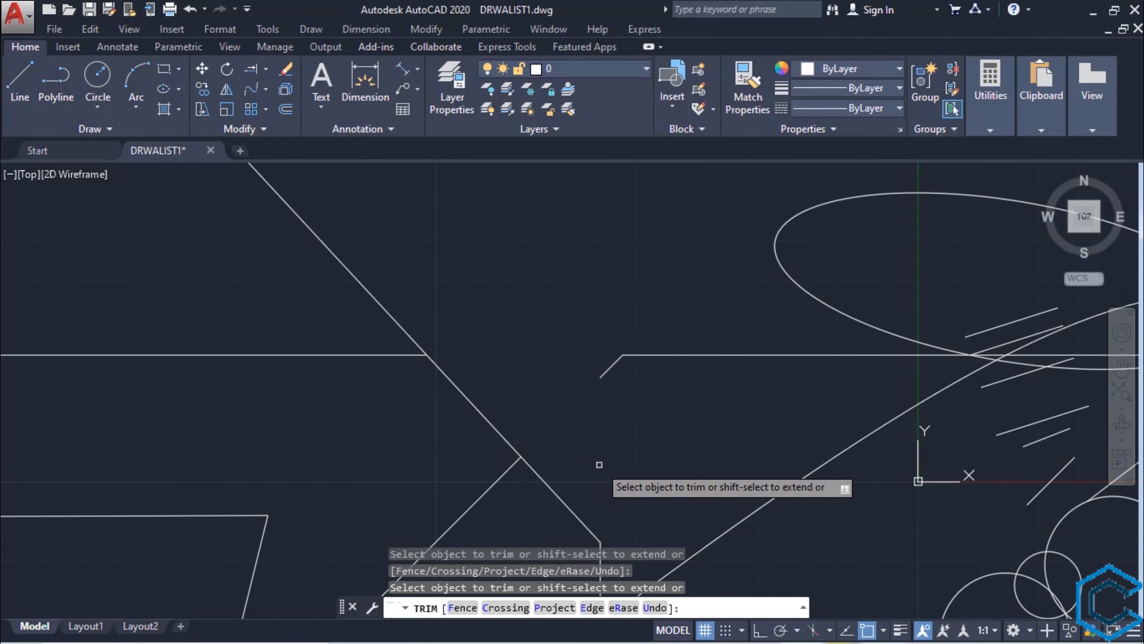
click(473, 406)
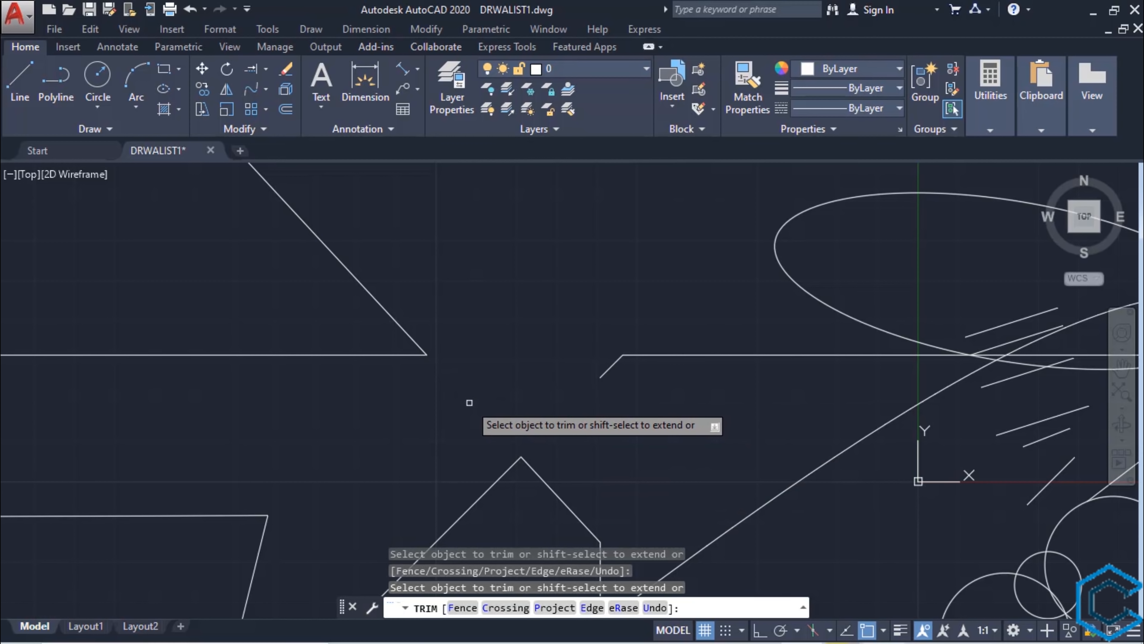
Step: Within Trim, extend the steep line, the chamfer line and the rectangle's upper edge back across the gaps, and end the command
scroll(465, 404, down, 2)
middle_drag(465, 404, 532, 437)
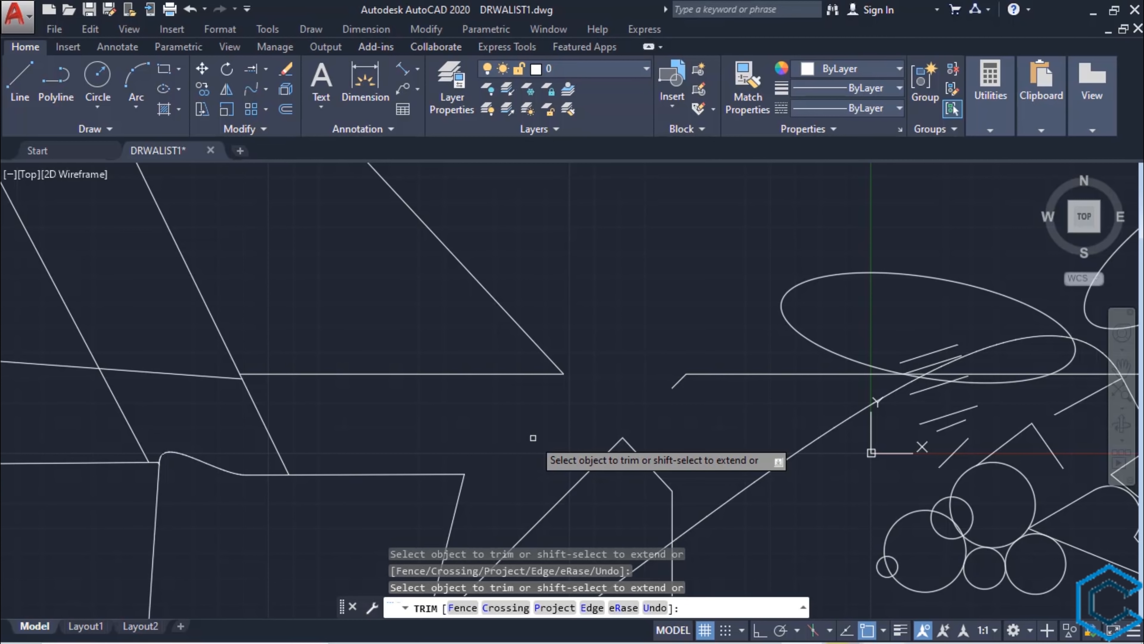
key(shift)
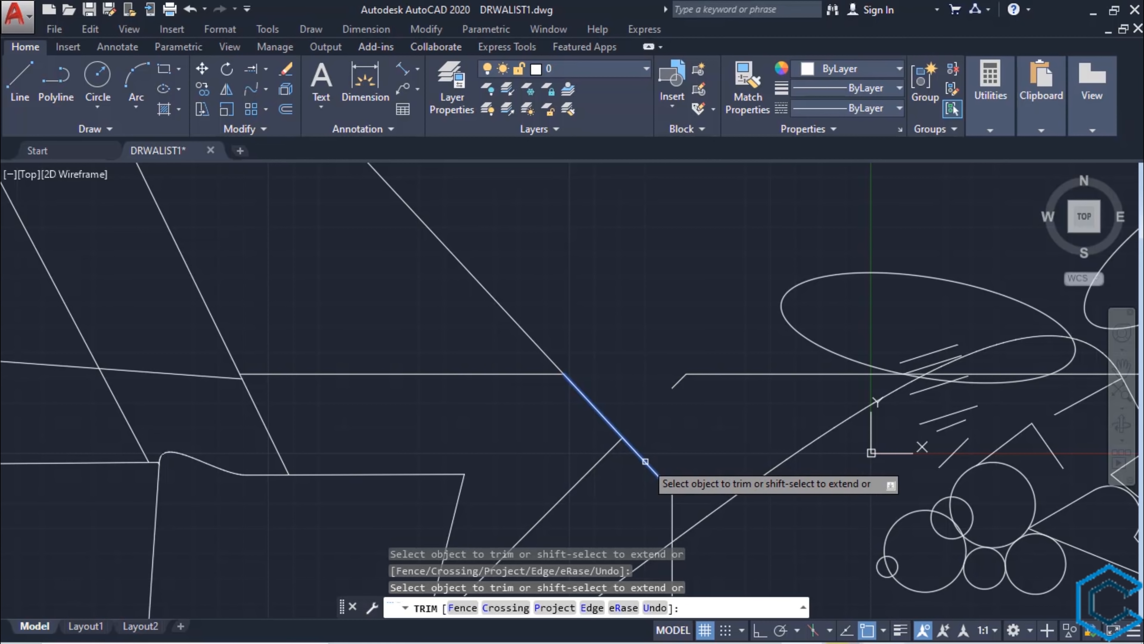
shift+click(645, 461)
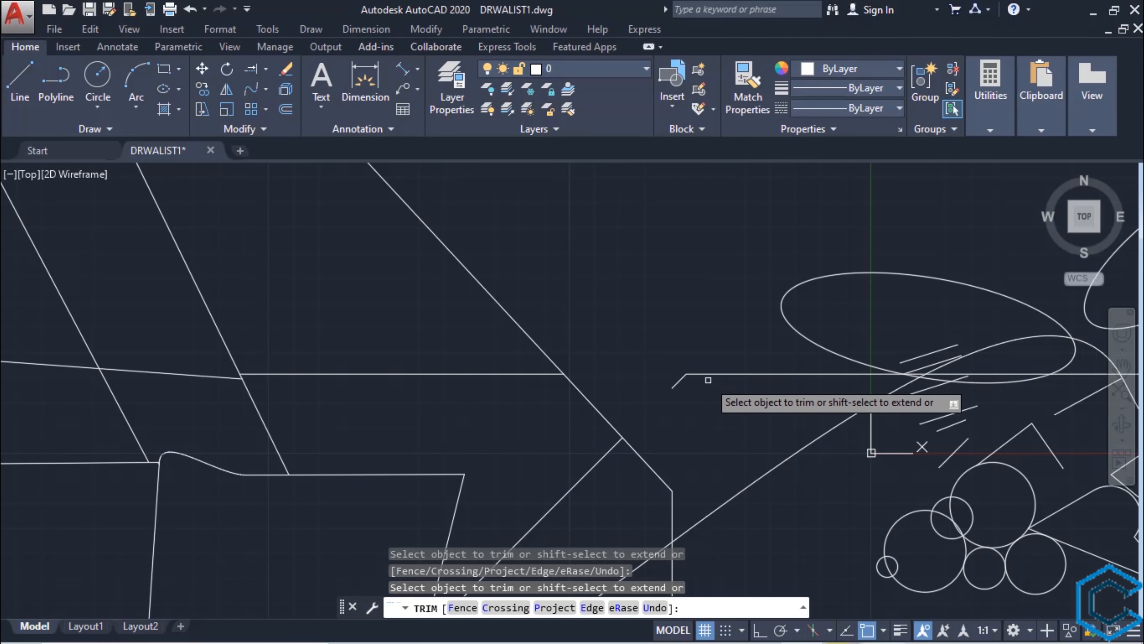
shift+click(680, 382)
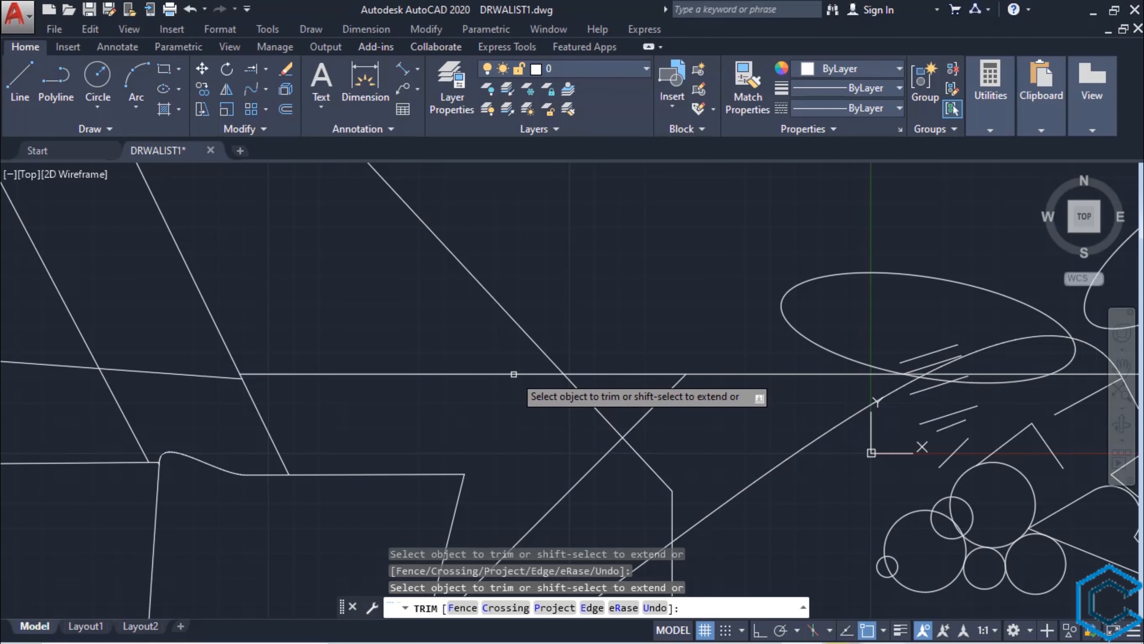
scroll(620, 329, down, 3)
key(Escape)
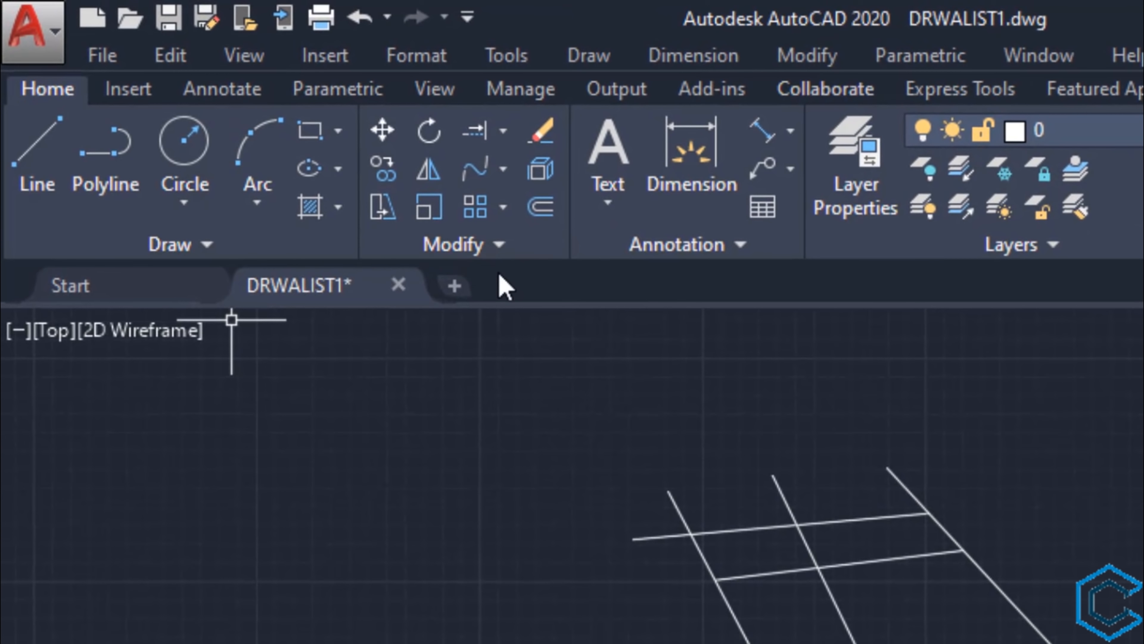
Step: Start a rectangular array of the short near-vertical line hanging from the long sloping line at the drawing's west end
click(507, 211)
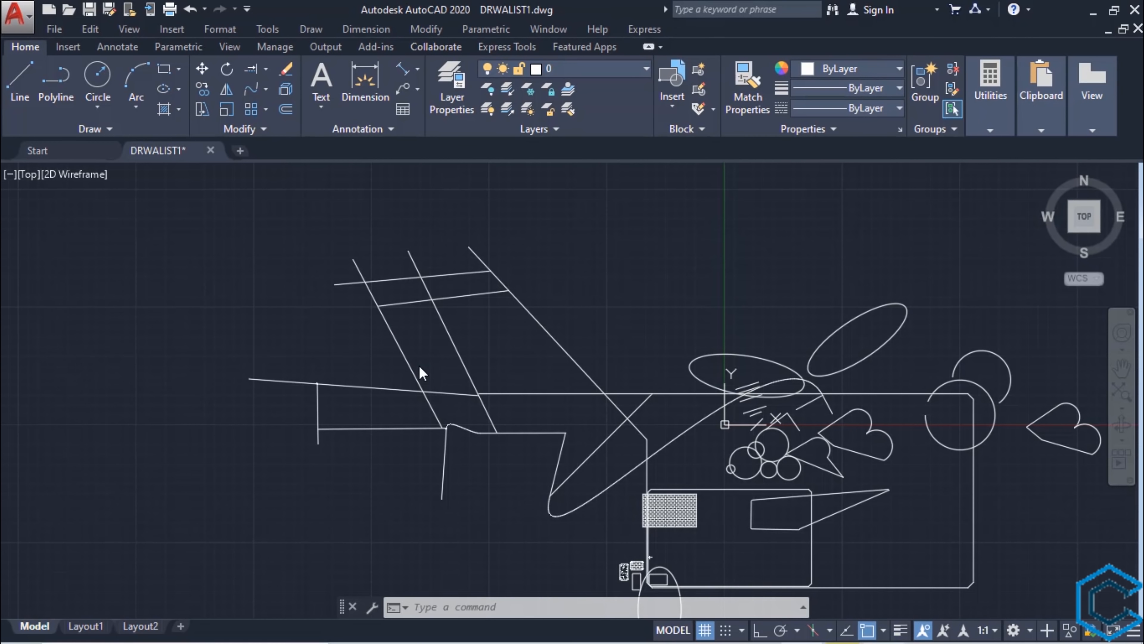
scroll(420, 359, down, 2)
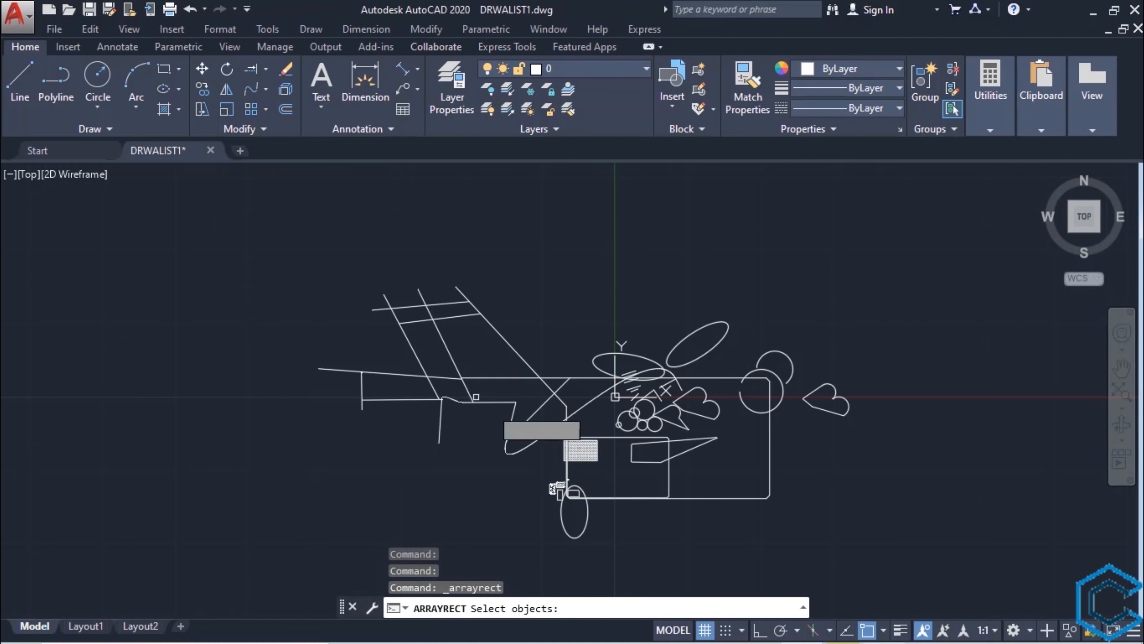
scroll(479, 445, up, 2)
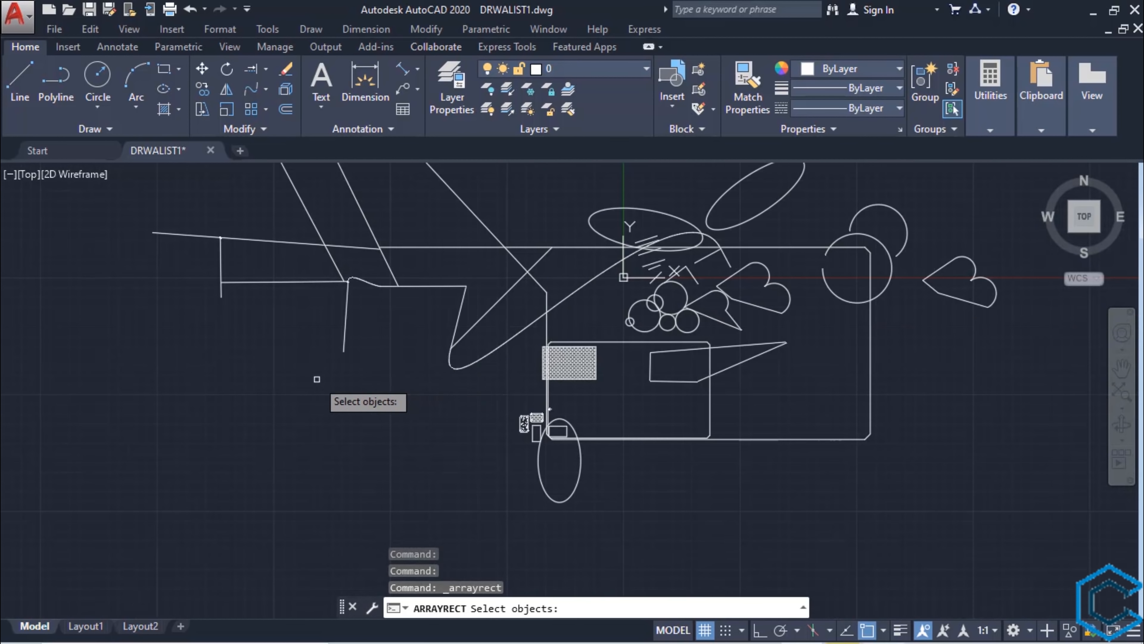
scroll(399, 360, up, 3)
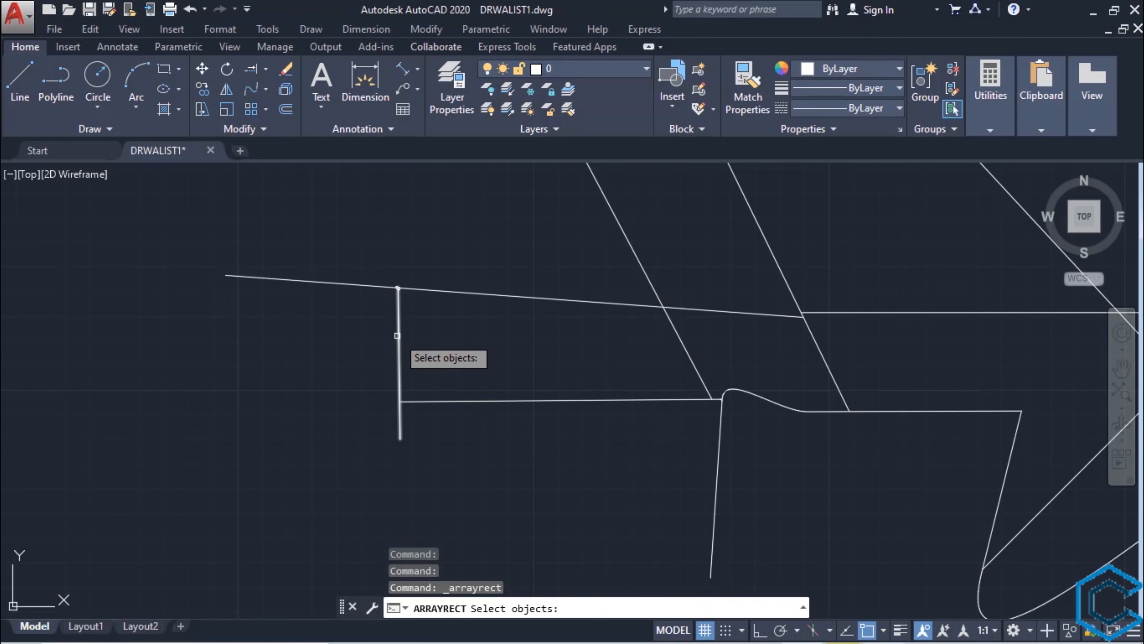
click(397, 335)
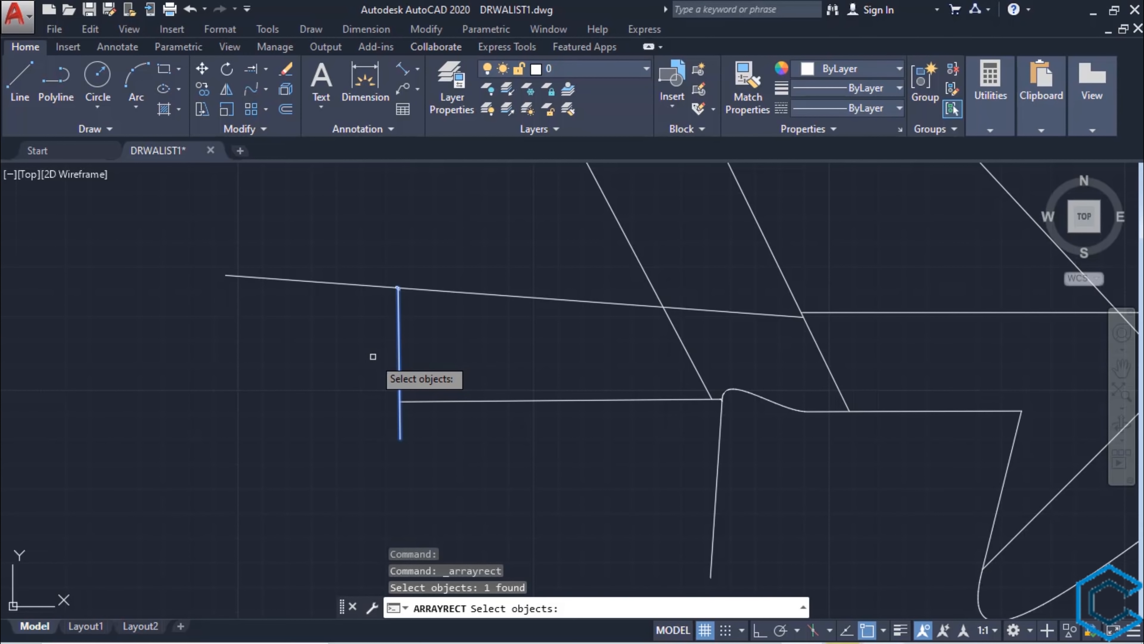
key(Return)
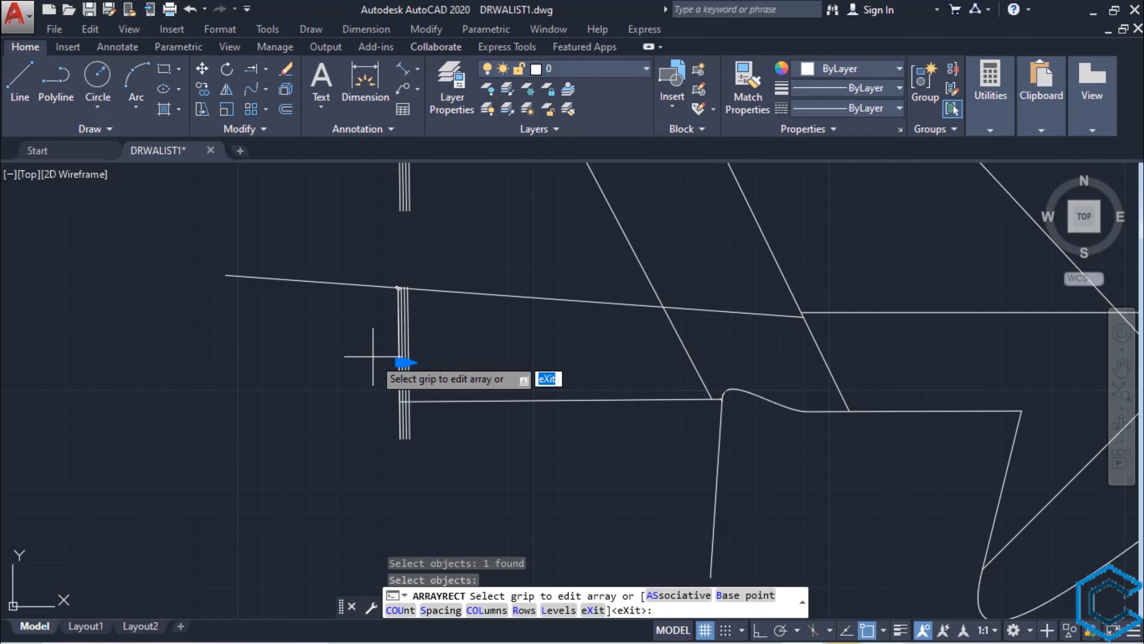
Step: Set the rectangular array's column count to 9
scroll(378, 335, up, 5)
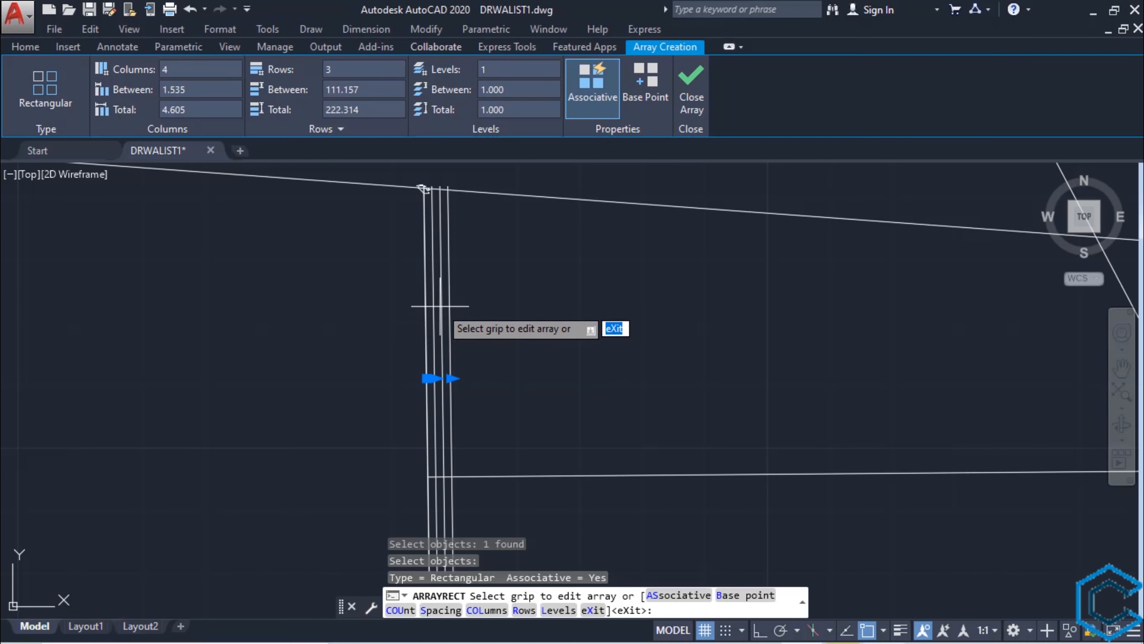
scroll(394, 328, down, 2)
middle_drag(386, 335, 438, 455)
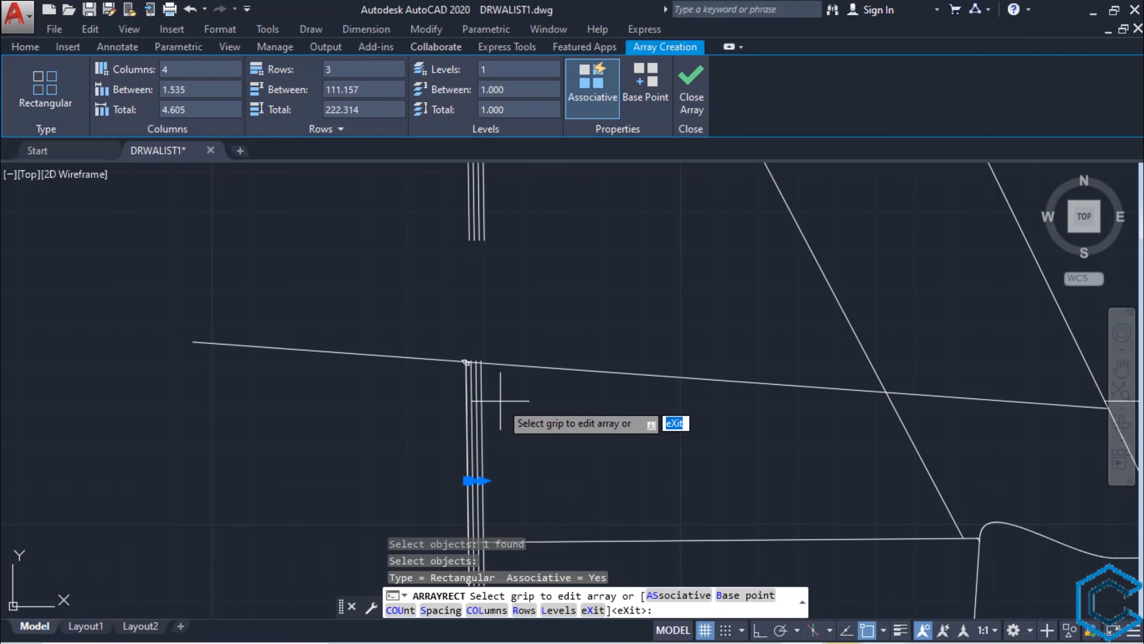
scroll(469, 404, up, 2)
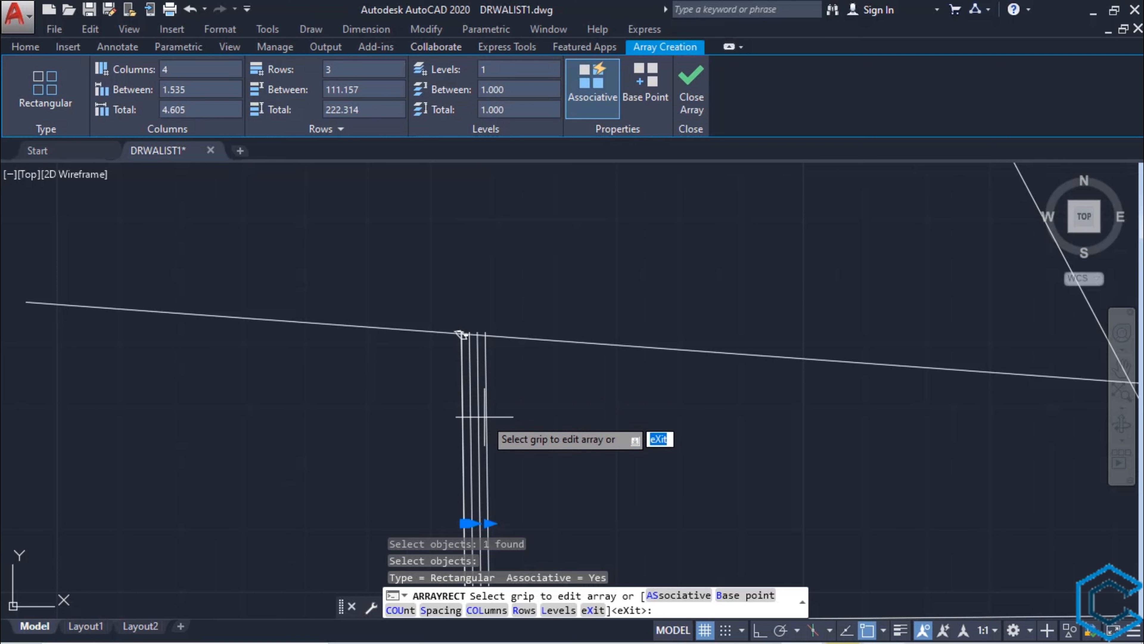
click(203, 71)
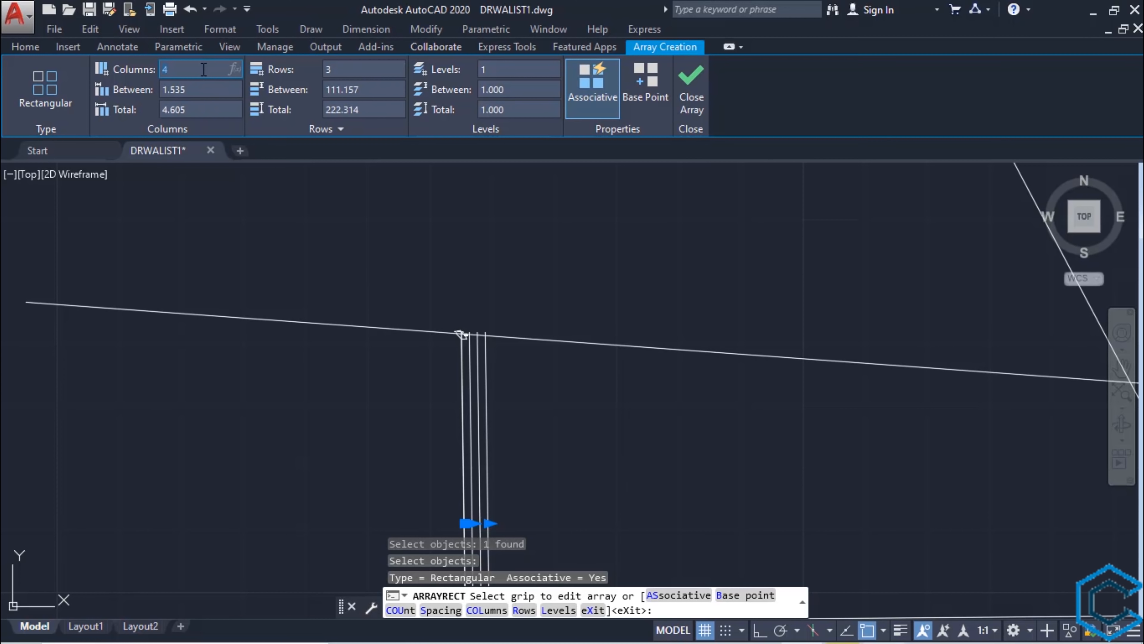
text(9)
key(Return)
scroll(408, 280, down, 3)
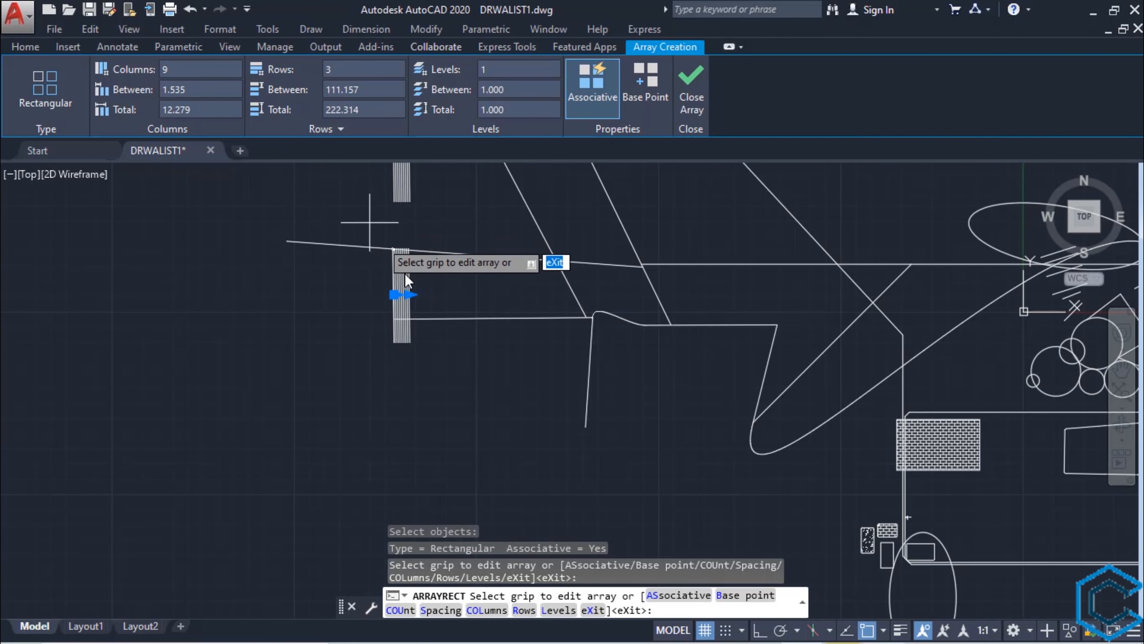
Step: Set the array's column count to 5 and the spacing between columns to 5
scroll(408, 280, up, 5)
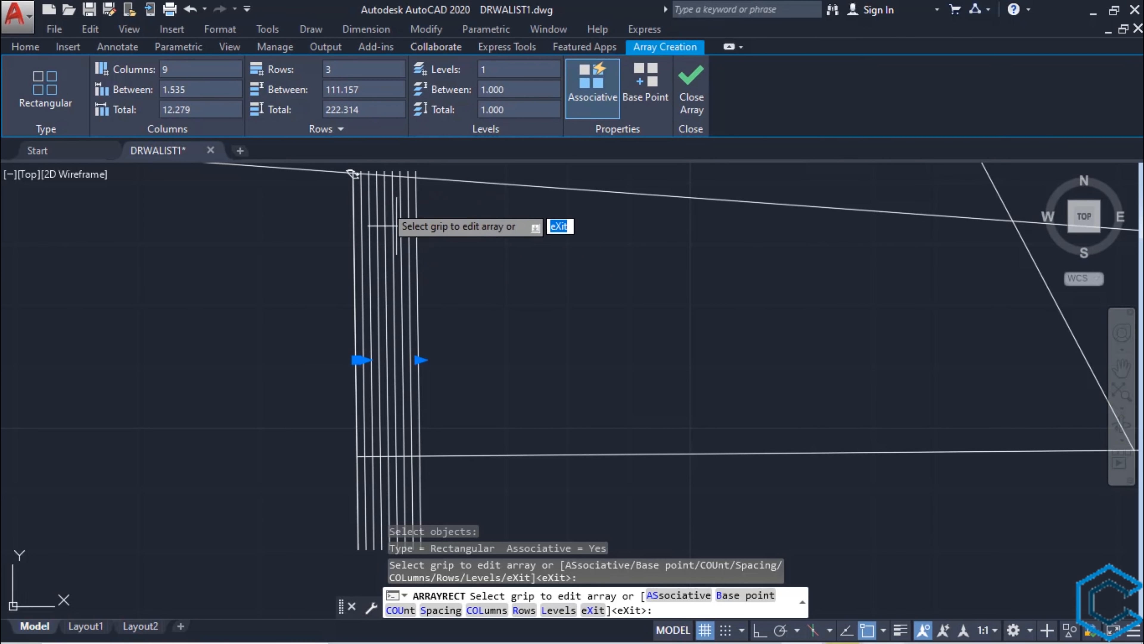
click(217, 74)
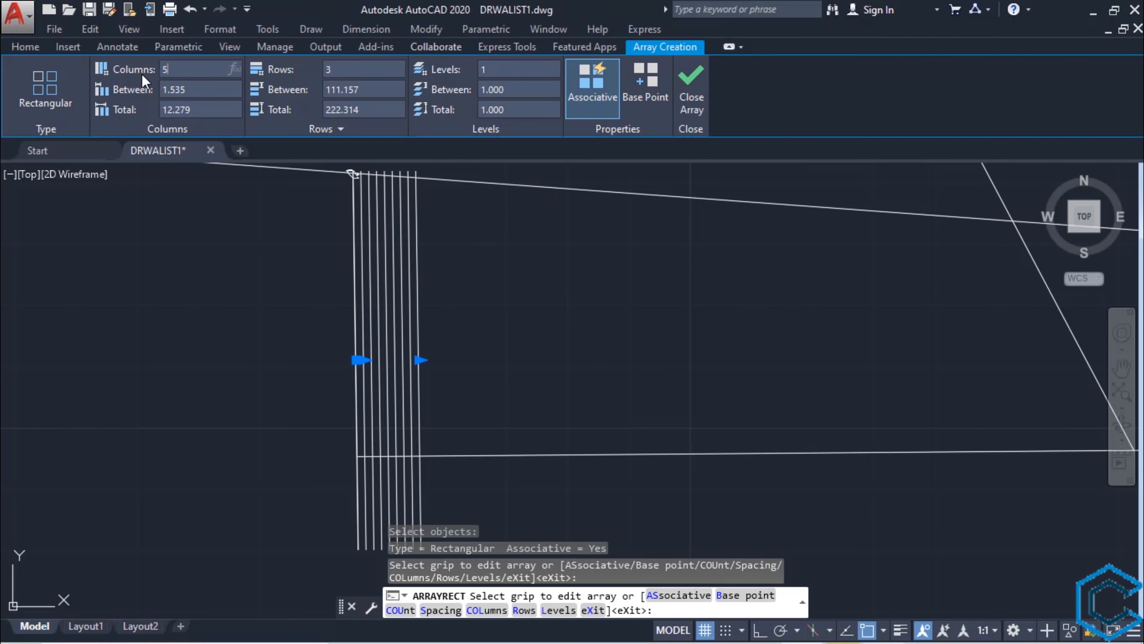
text(5)
key(Return)
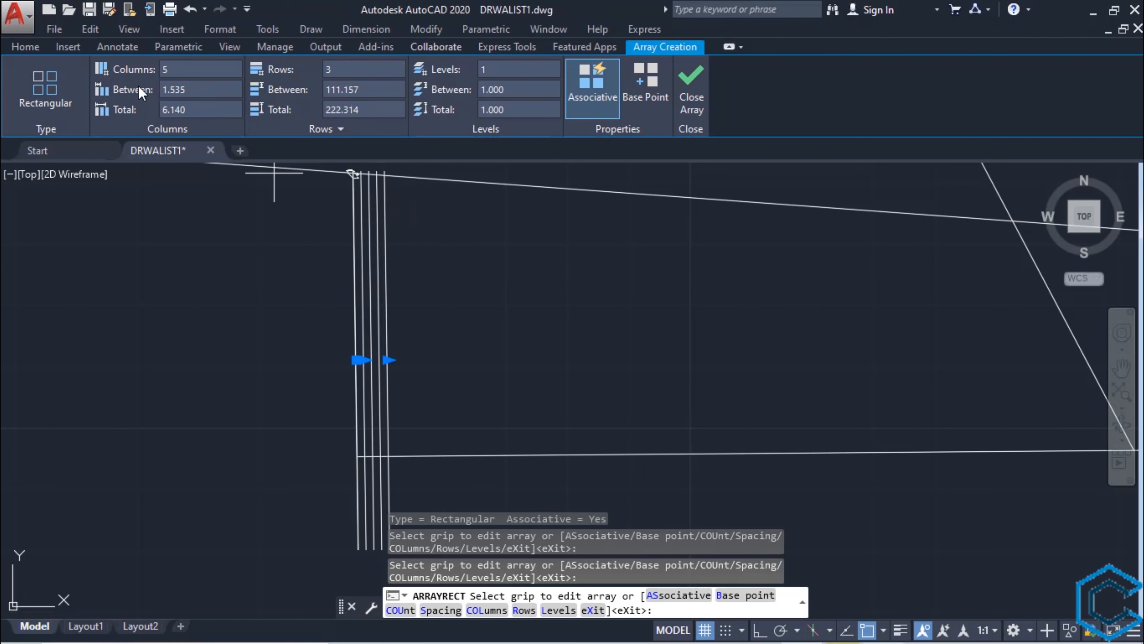
click(203, 91)
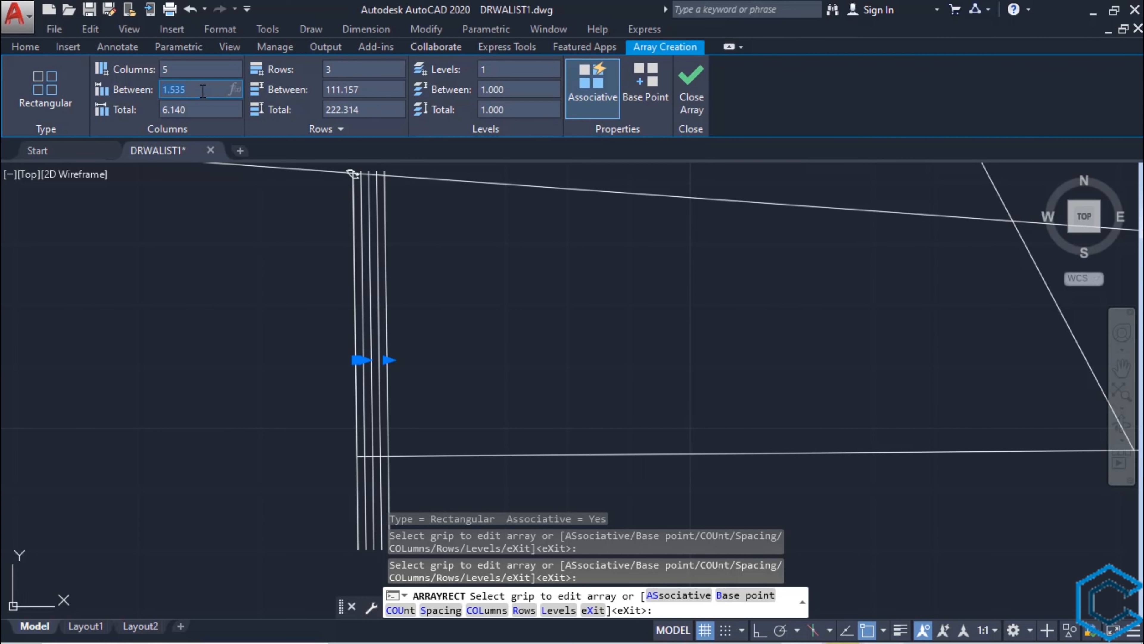
text(5)
key(Return)
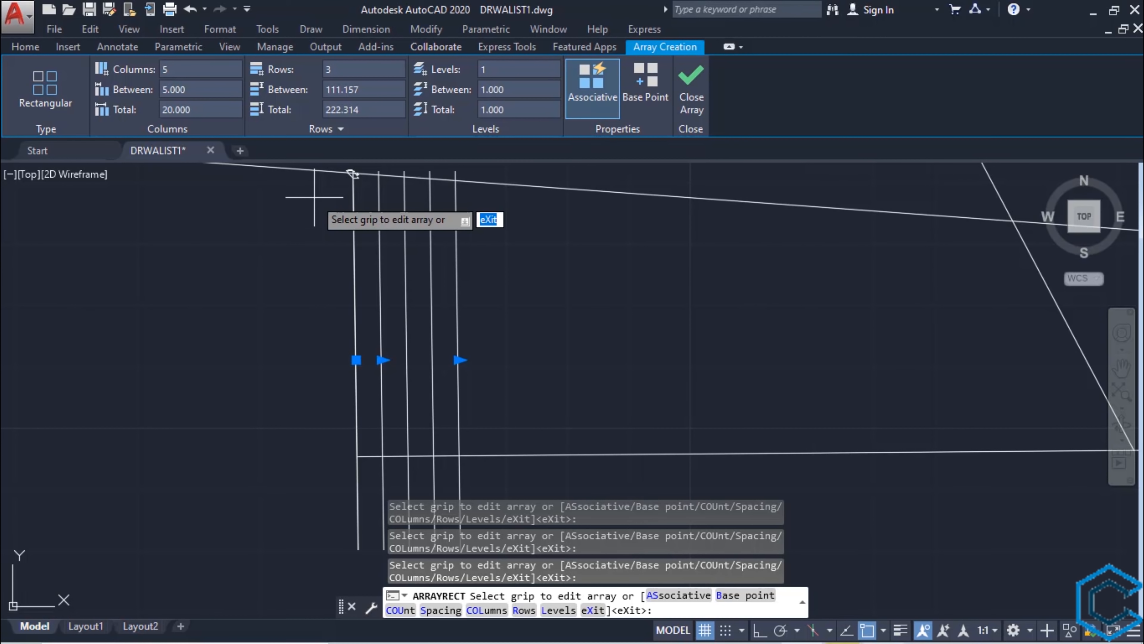
Step: Set the array's row count to 5
middle_drag(310, 251, 325, 347)
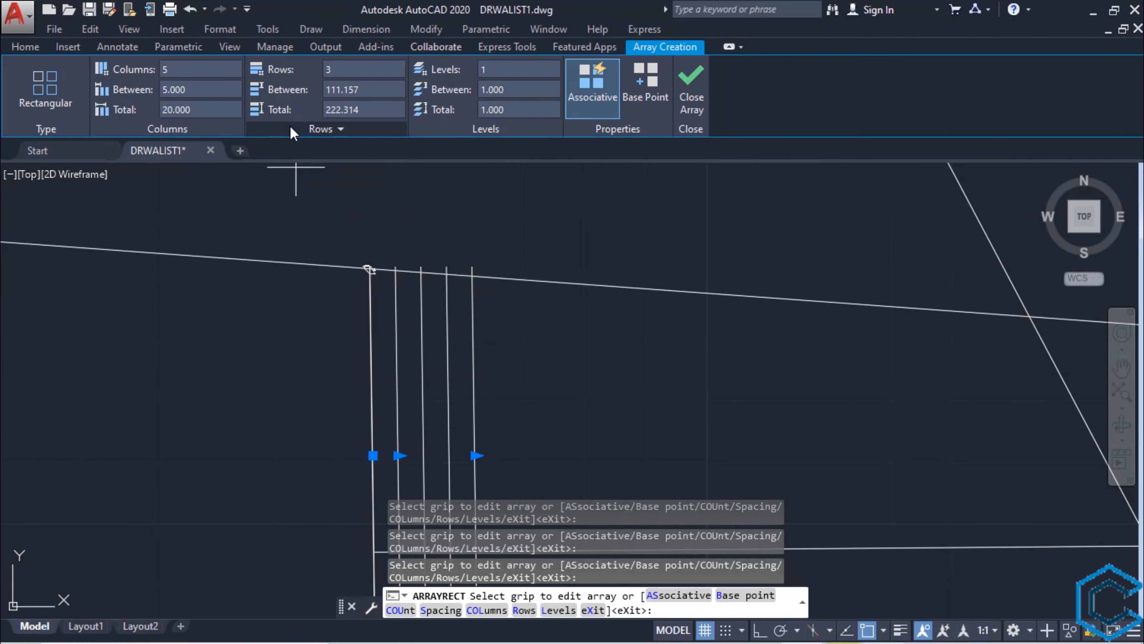
scroll(261, 343, down, 8)
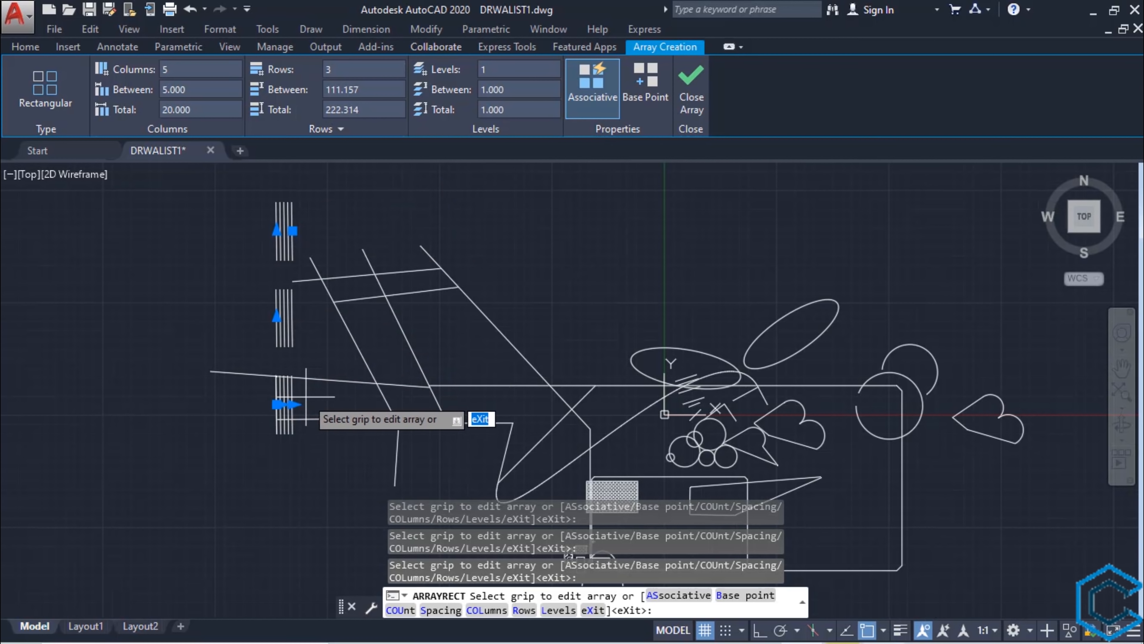
click(350, 72)
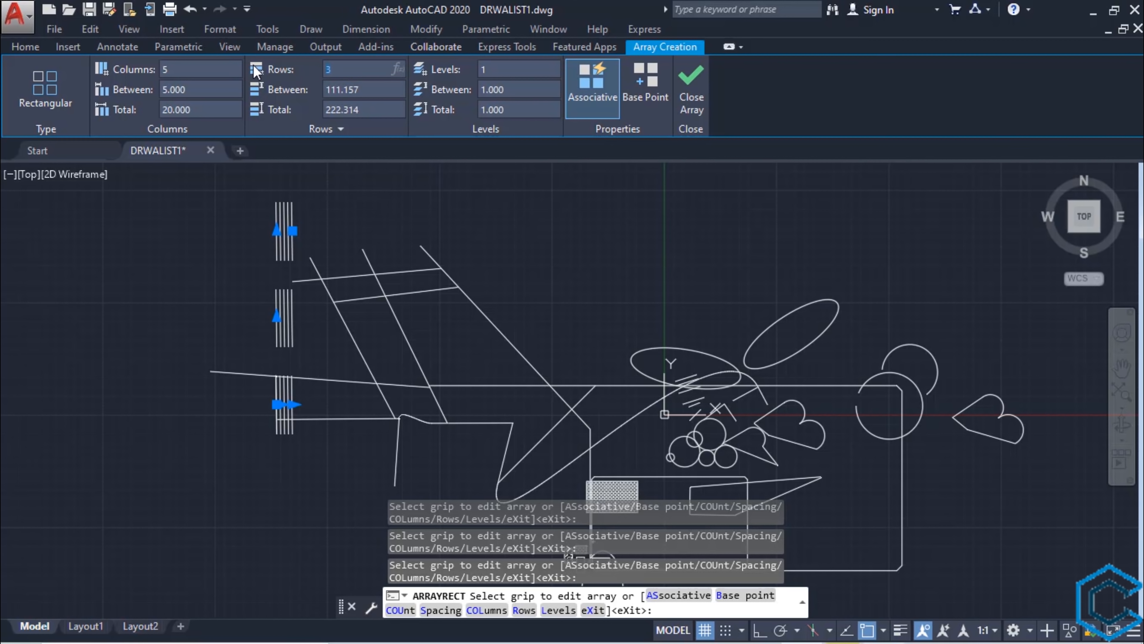
text(5)
scroll(311, 198, down, 4)
drag(318, 284, 319, 192)
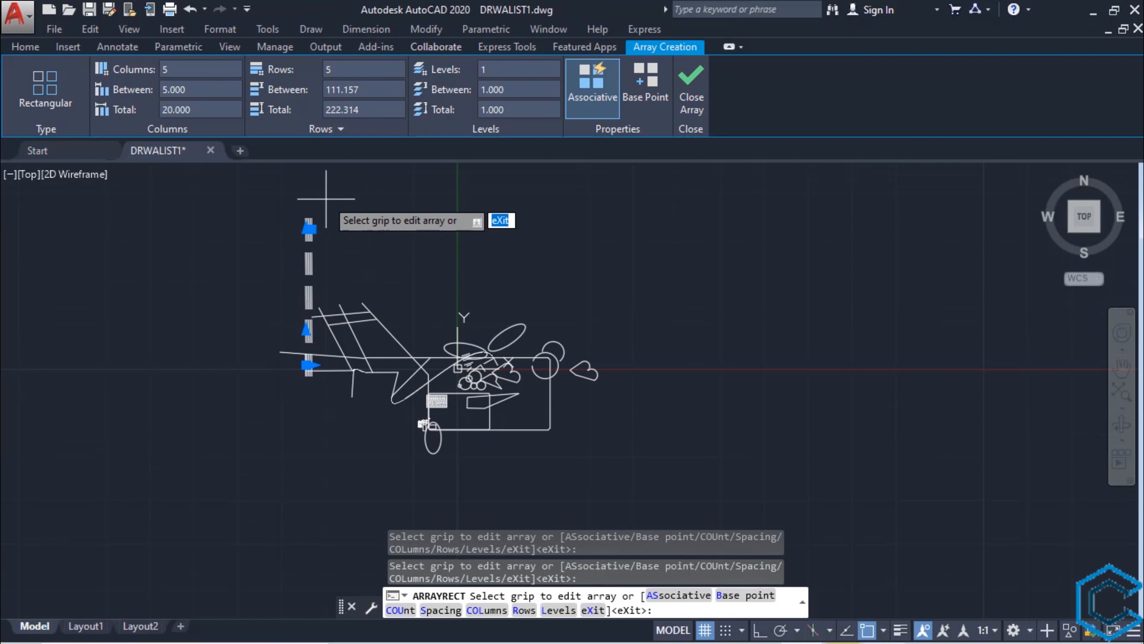
scroll(318, 203, up, 2)
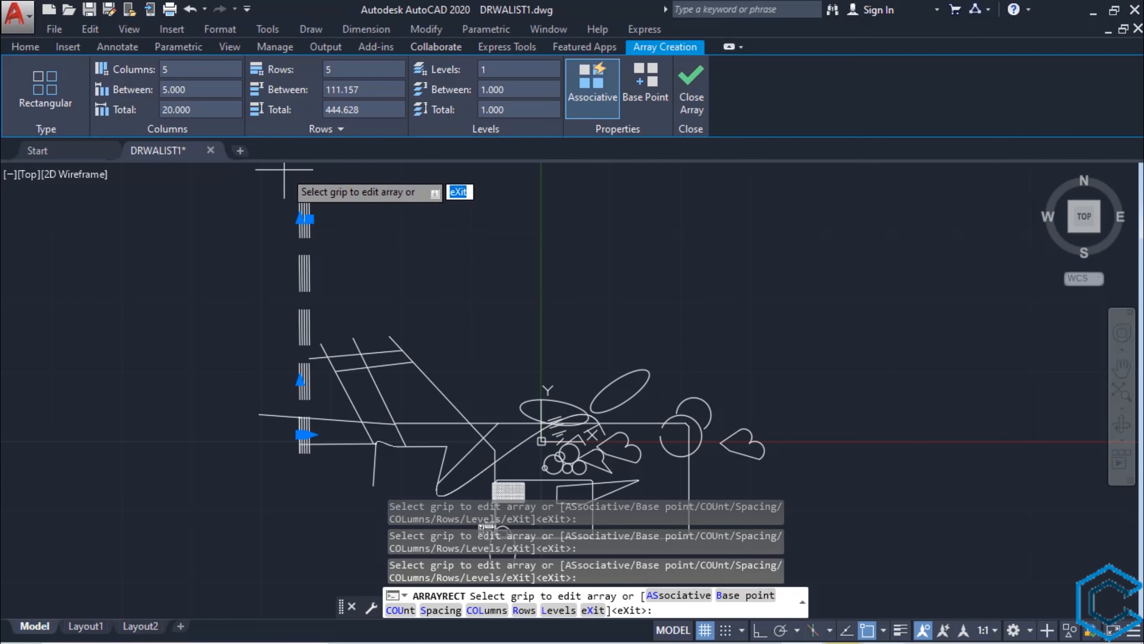
Step: Set the spacing between the array's rows to 50 and close the array
click(374, 92)
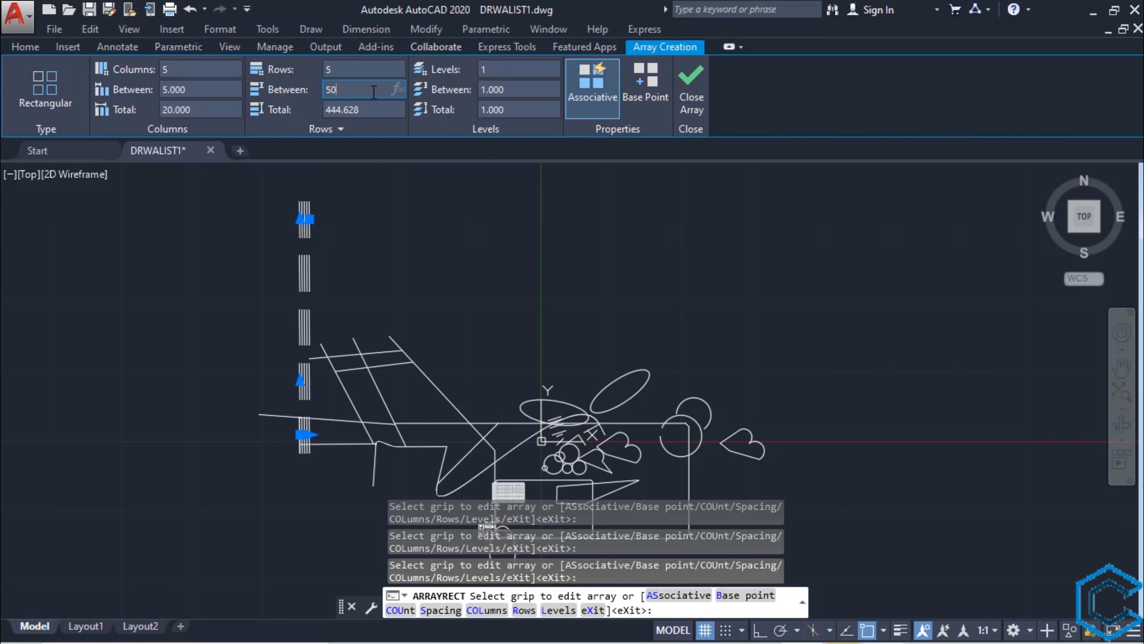
key(Return)
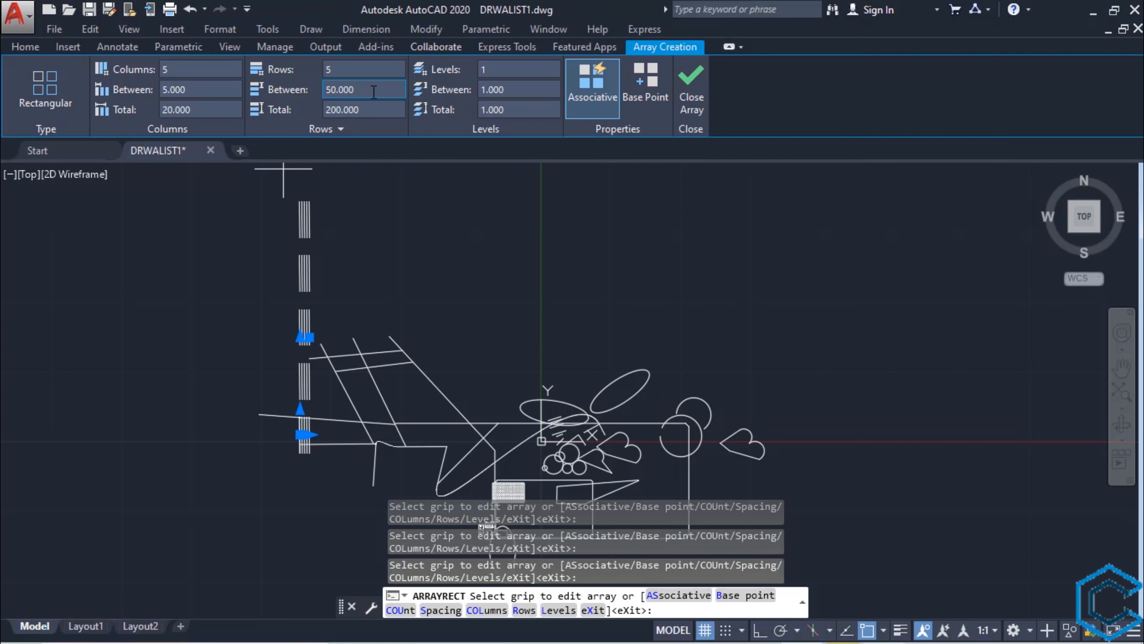
scroll(316, 361, up, 5)
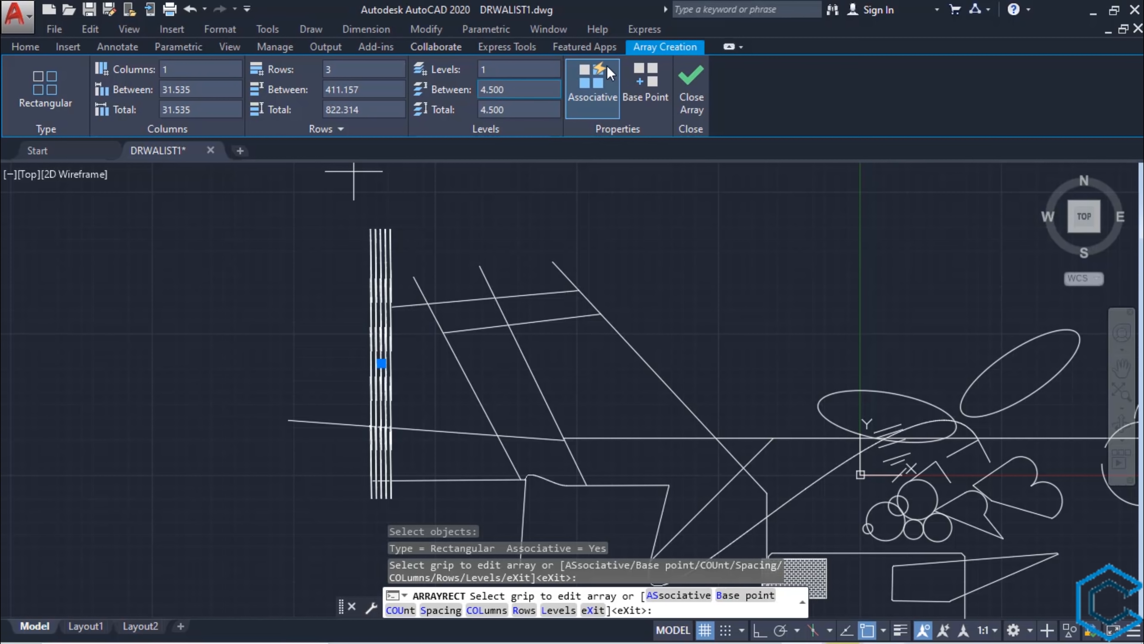
click(696, 83)
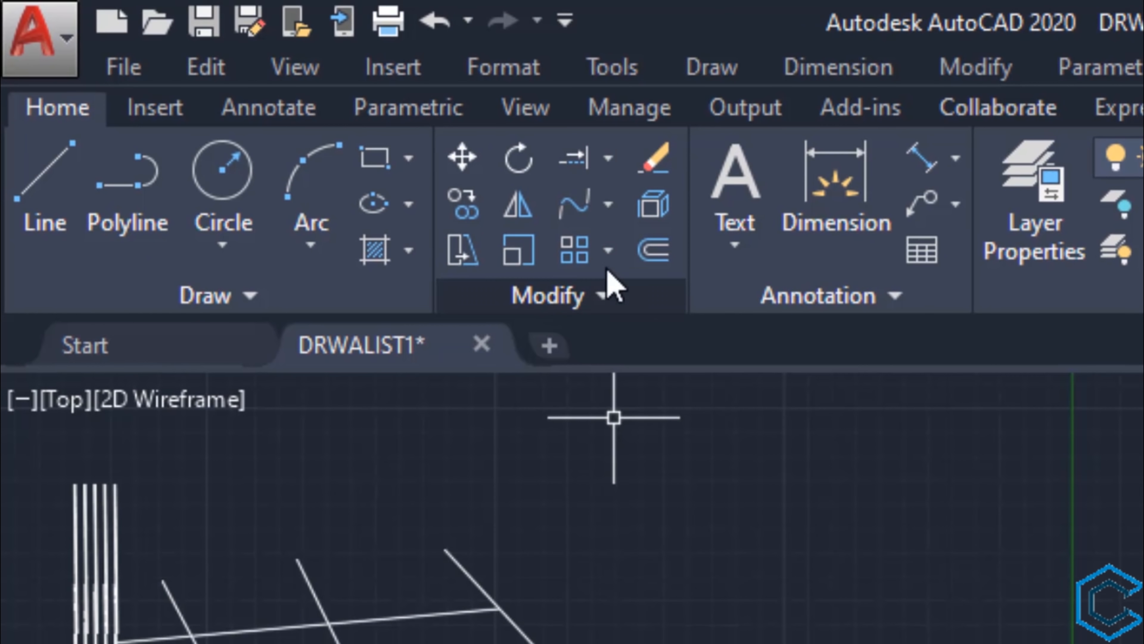
click(609, 252)
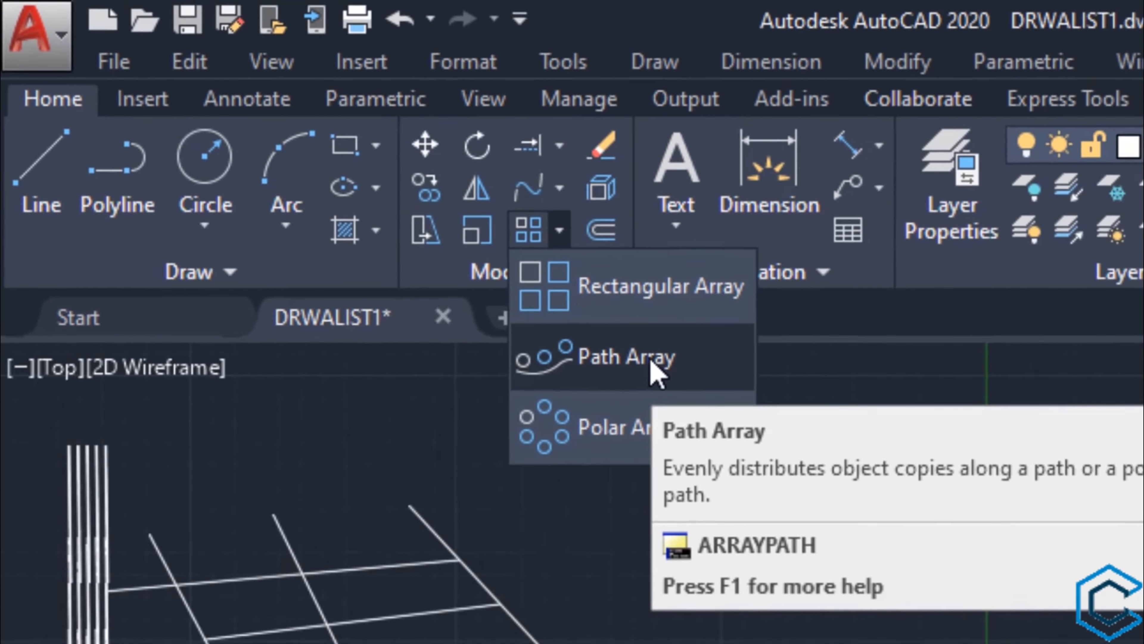
click(709, 398)
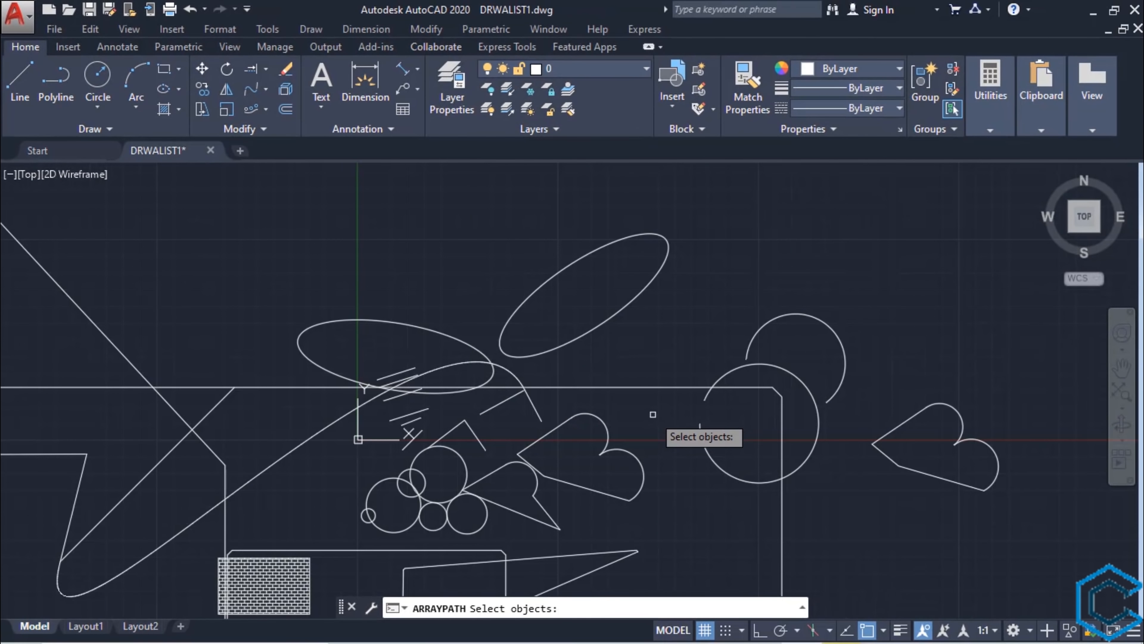
middle_drag(655, 414, 585, 388)
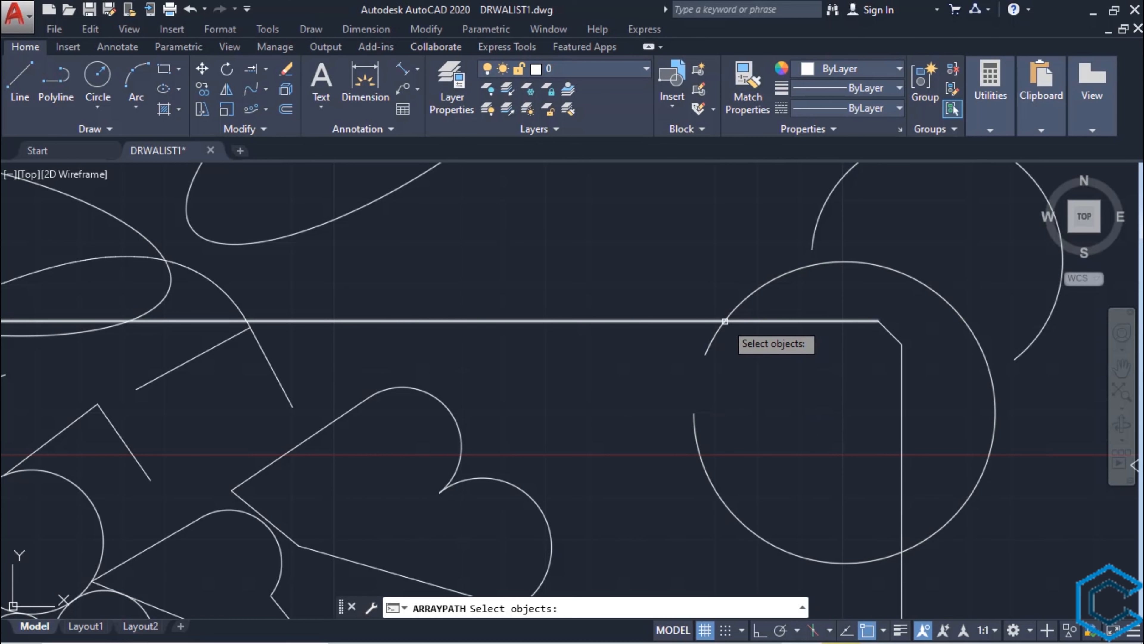
middle_drag(741, 393, 674, 368)
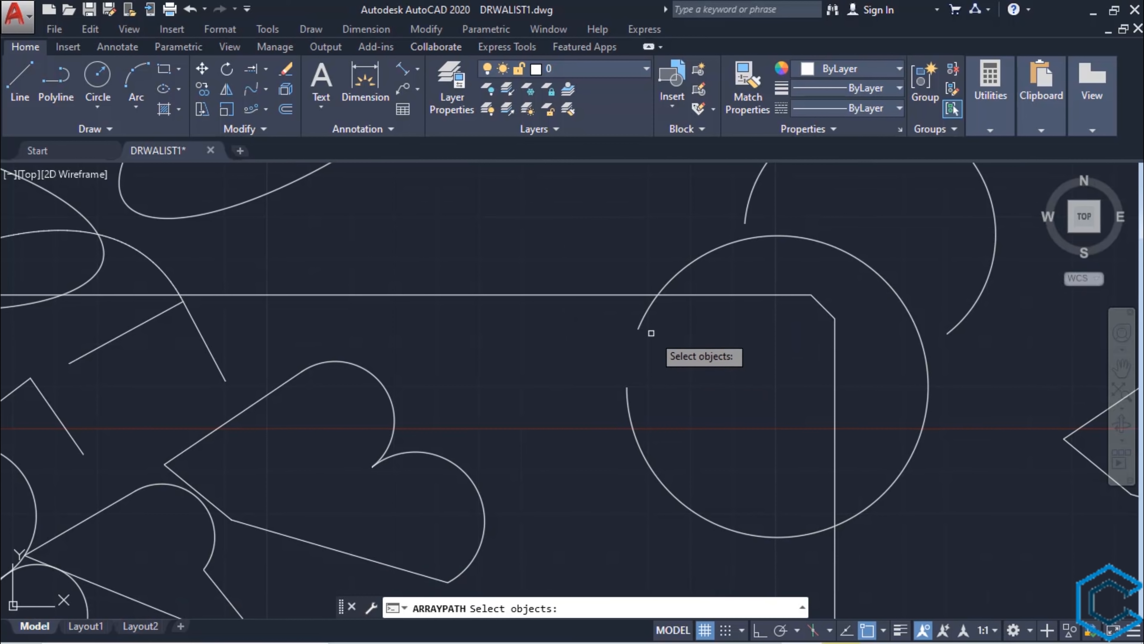
key(Escape)
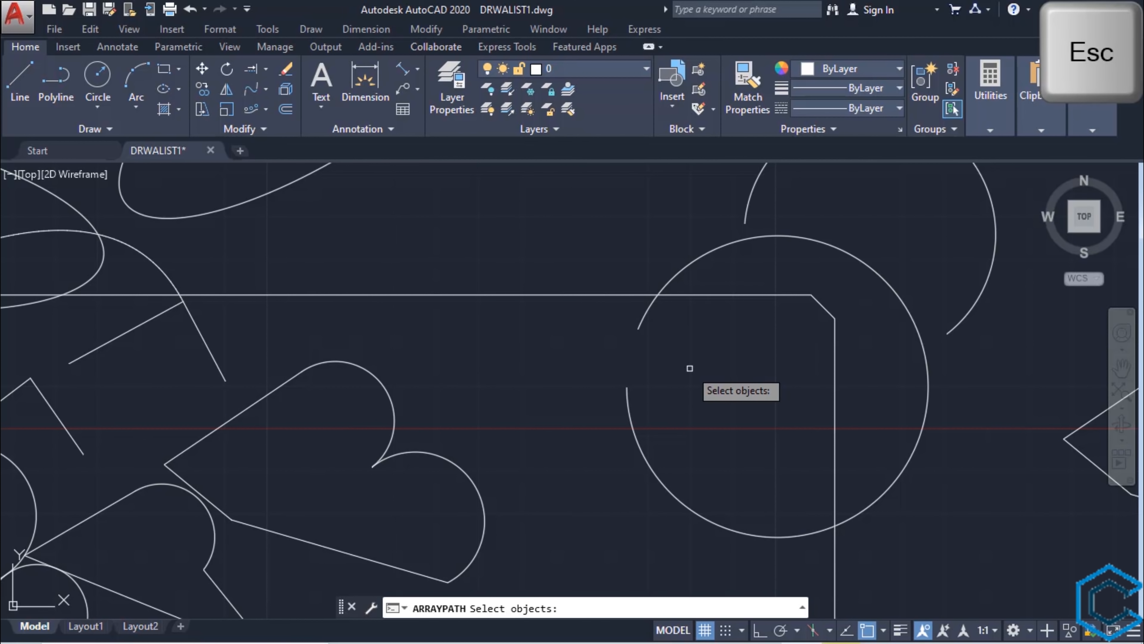
Step: Draw a line from the upper open end of the large broken circle inward towards its centre, and end the command
scroll(690, 368, down, 6)
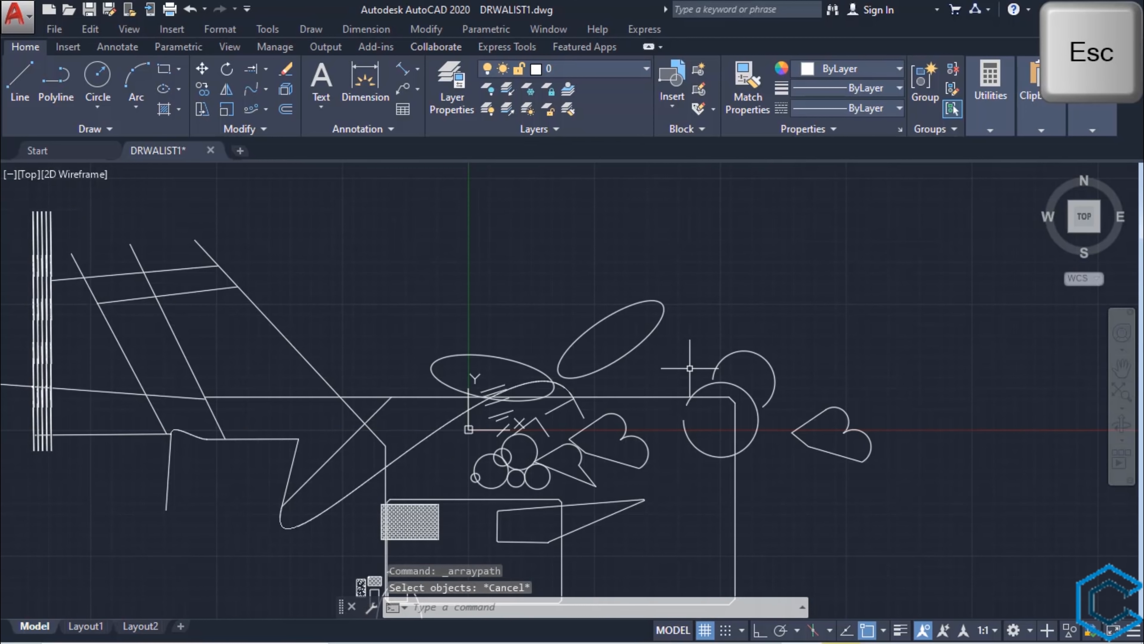
click(18, 83)
scroll(698, 411, up, 6)
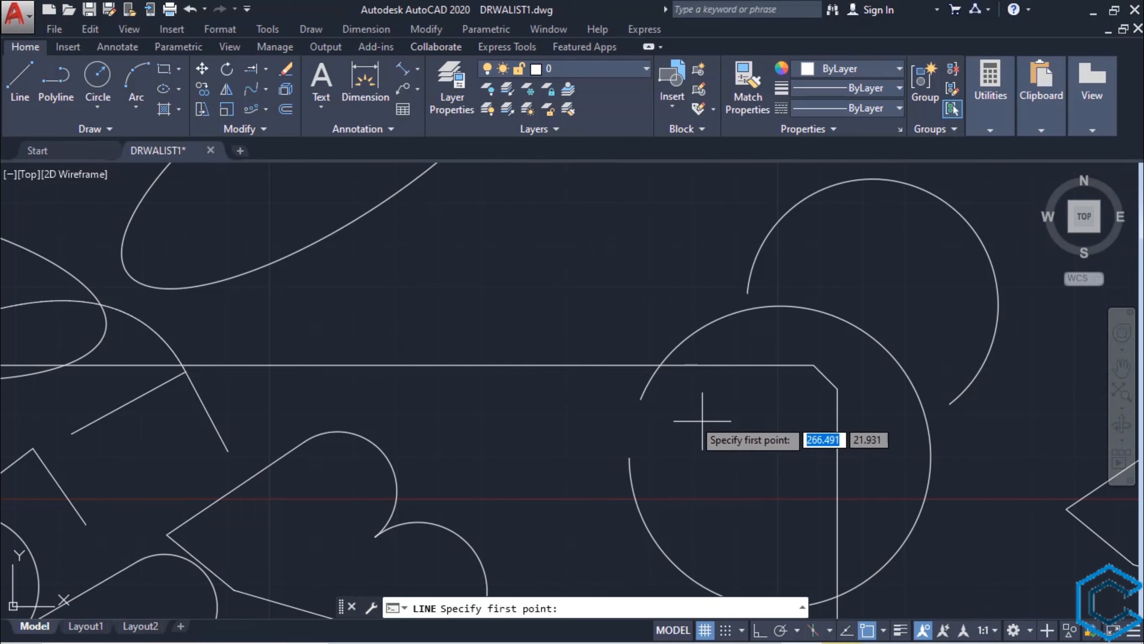
click(641, 398)
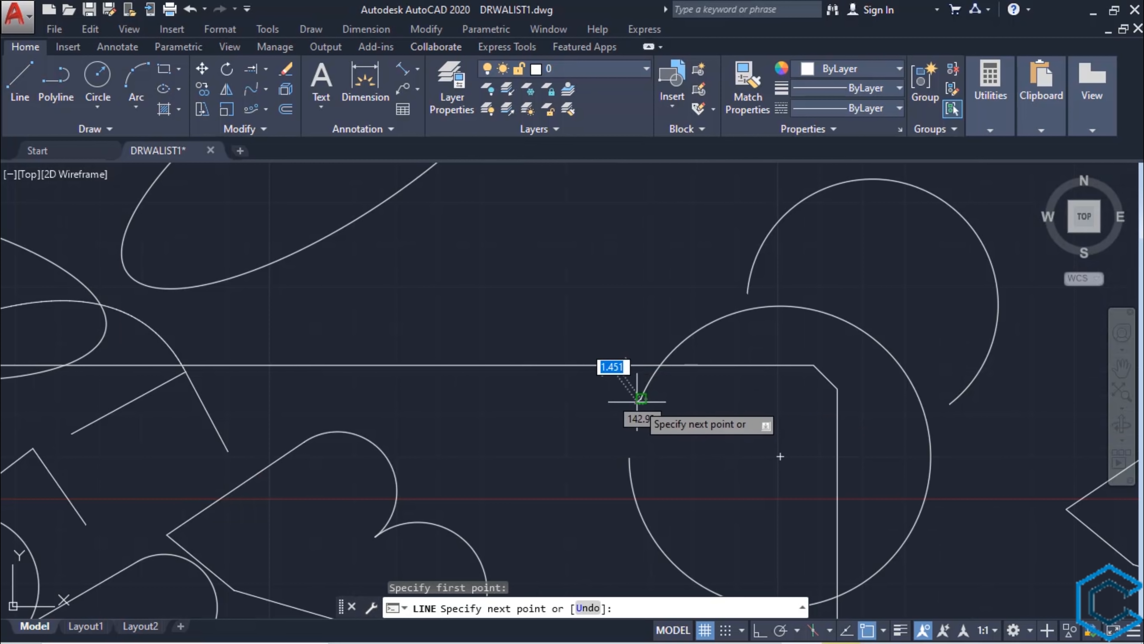
click(741, 441)
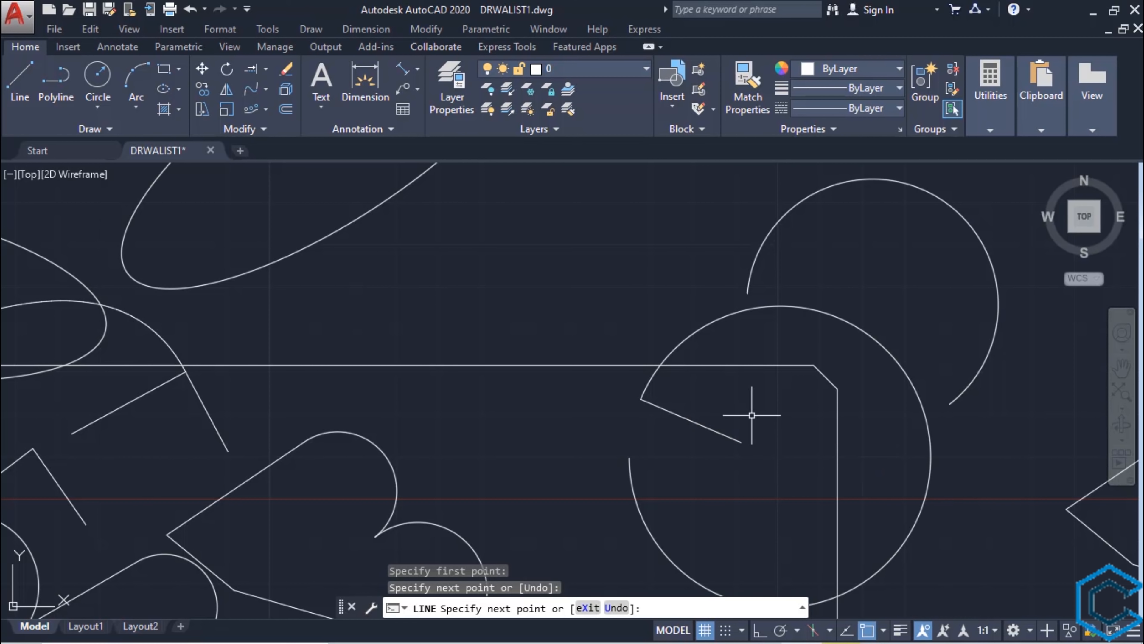
key(Escape)
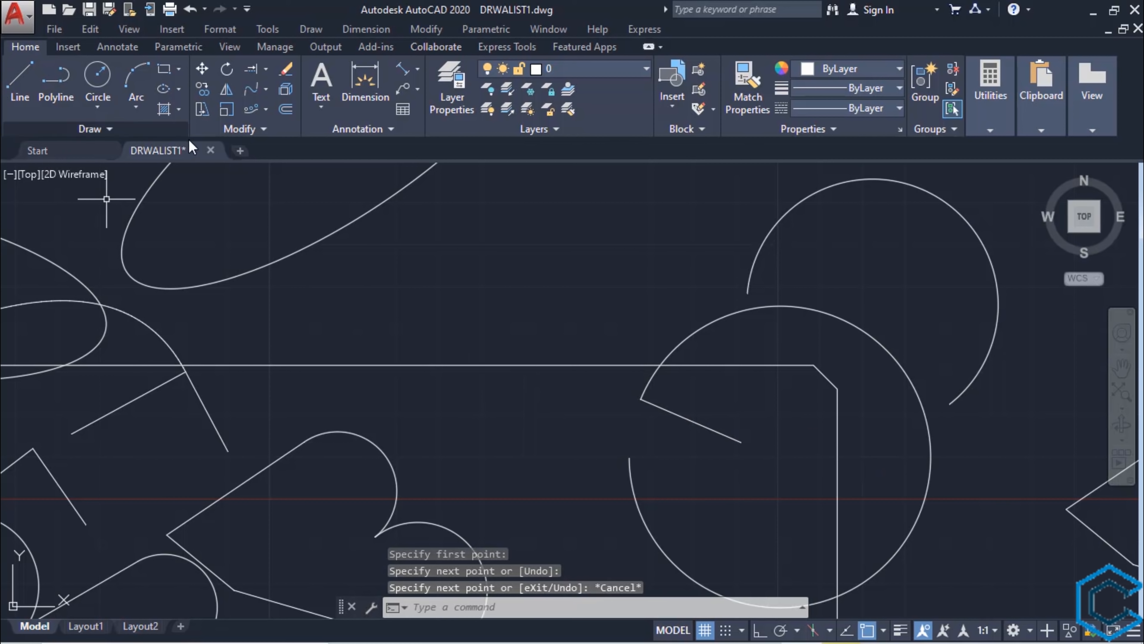
Step: Create a path array of the short inward line, using the large broken circle as the path curve
click(266, 110)
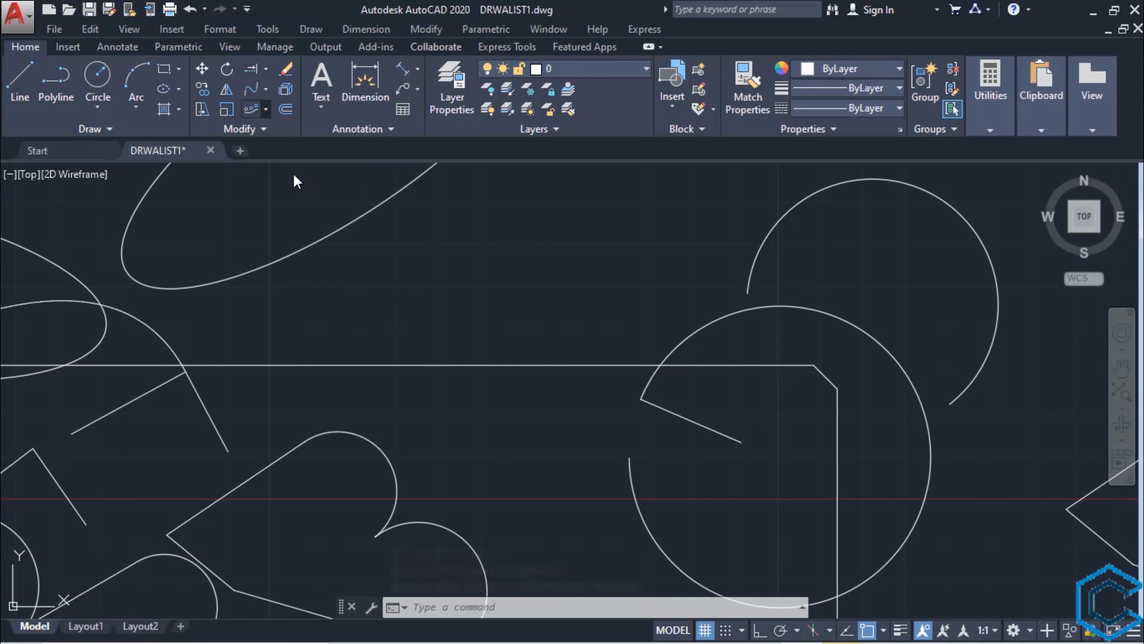
scroll(691, 446, up, 2)
middle_drag(695, 455, 526, 347)
scroll(532, 343, up, 2)
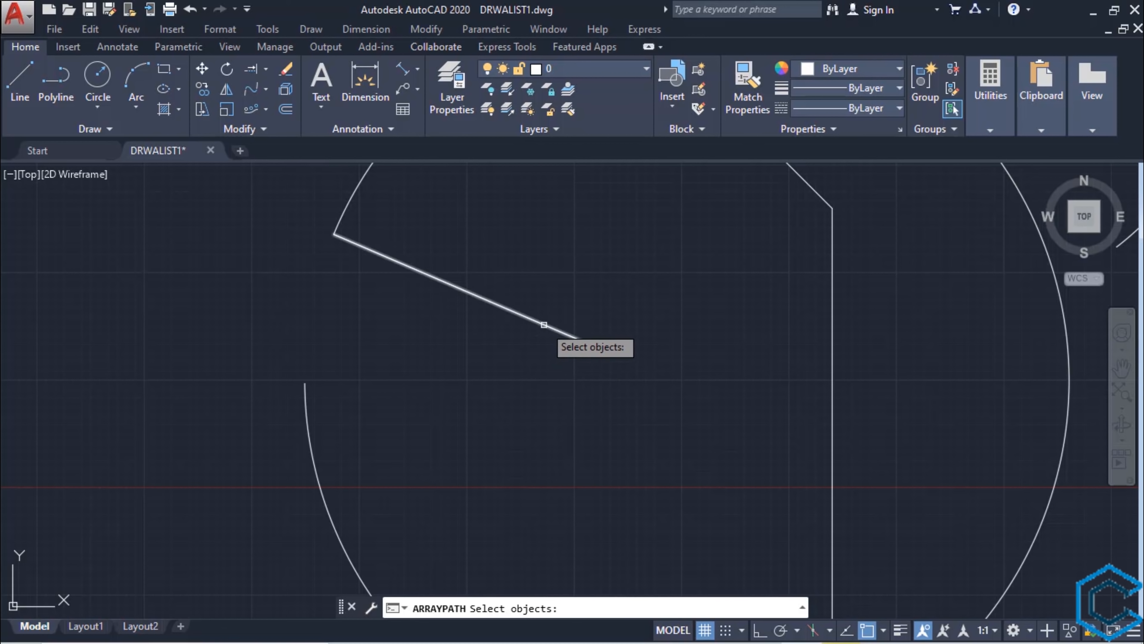
scroll(543, 325, down, 2)
click(531, 318)
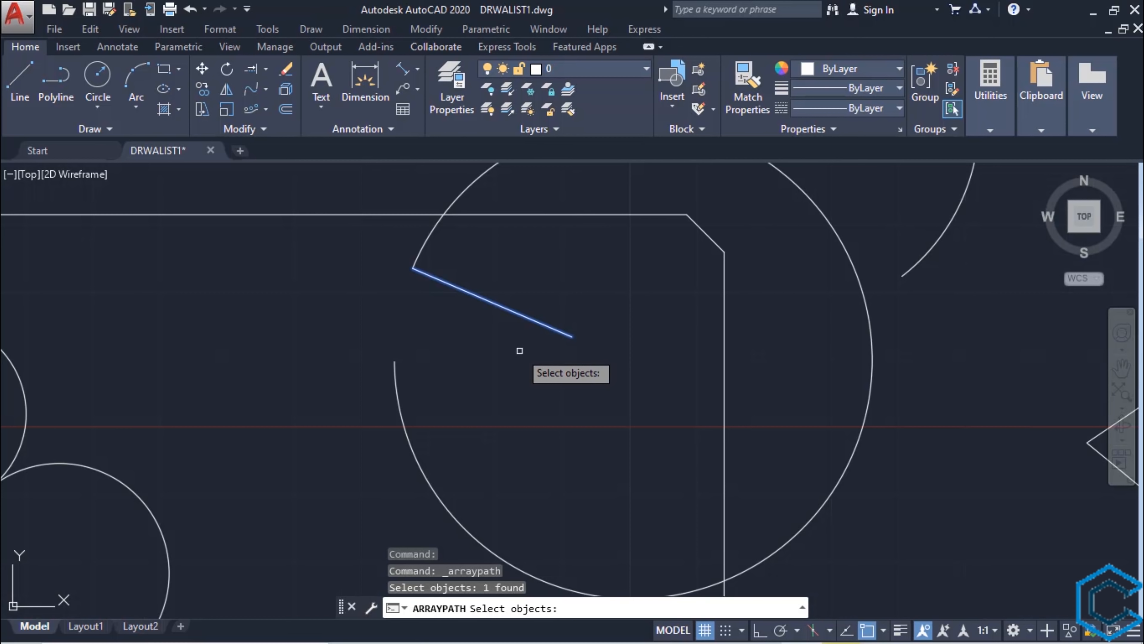
key(Return)
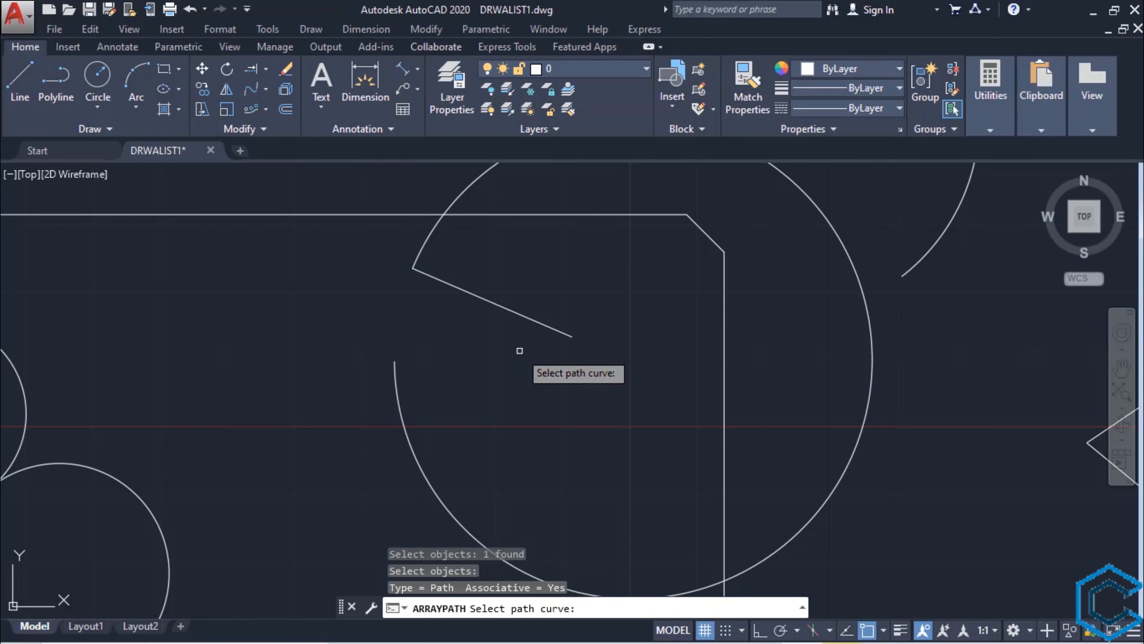
scroll(513, 357, down, 2)
middle_drag(513, 358, 462, 417)
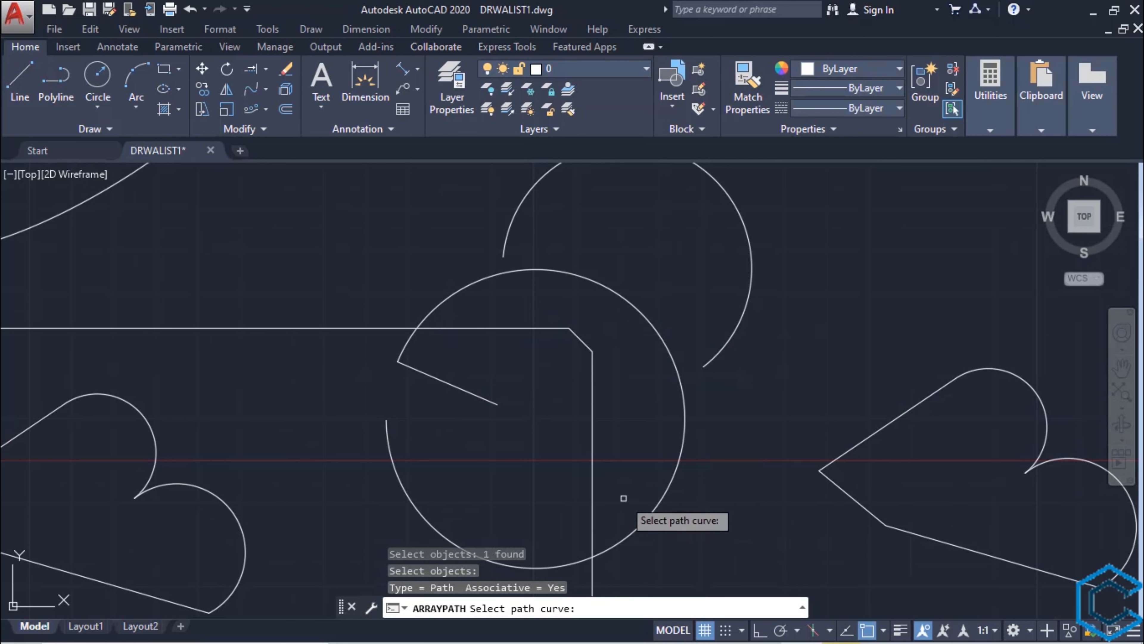
click(450, 297)
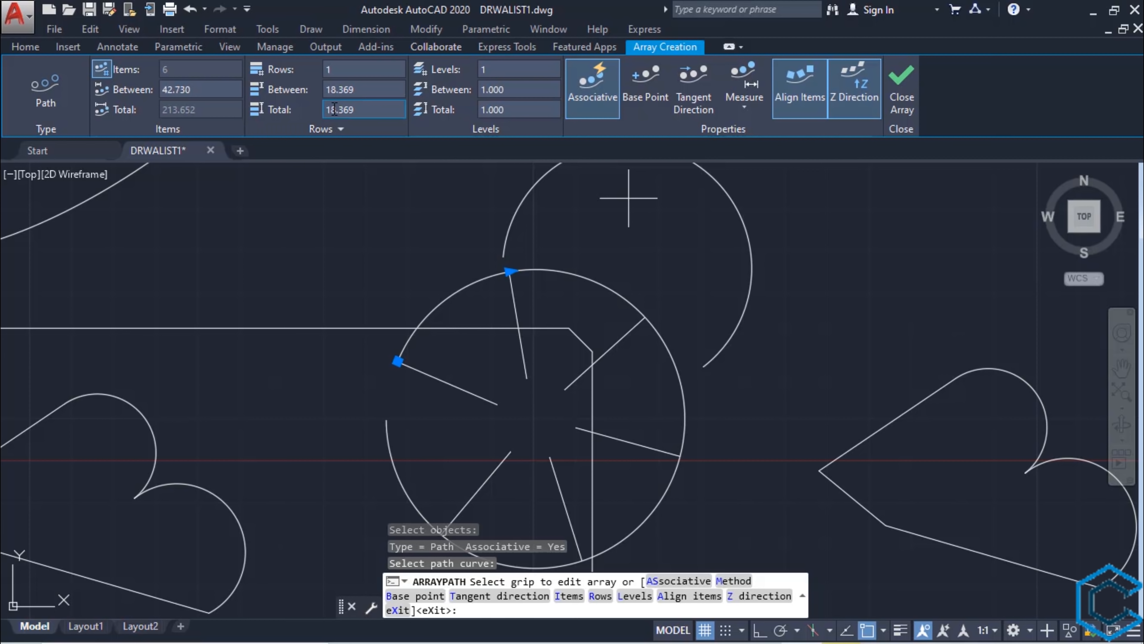
Step: Set the path array's row count to 5
click(341, 70)
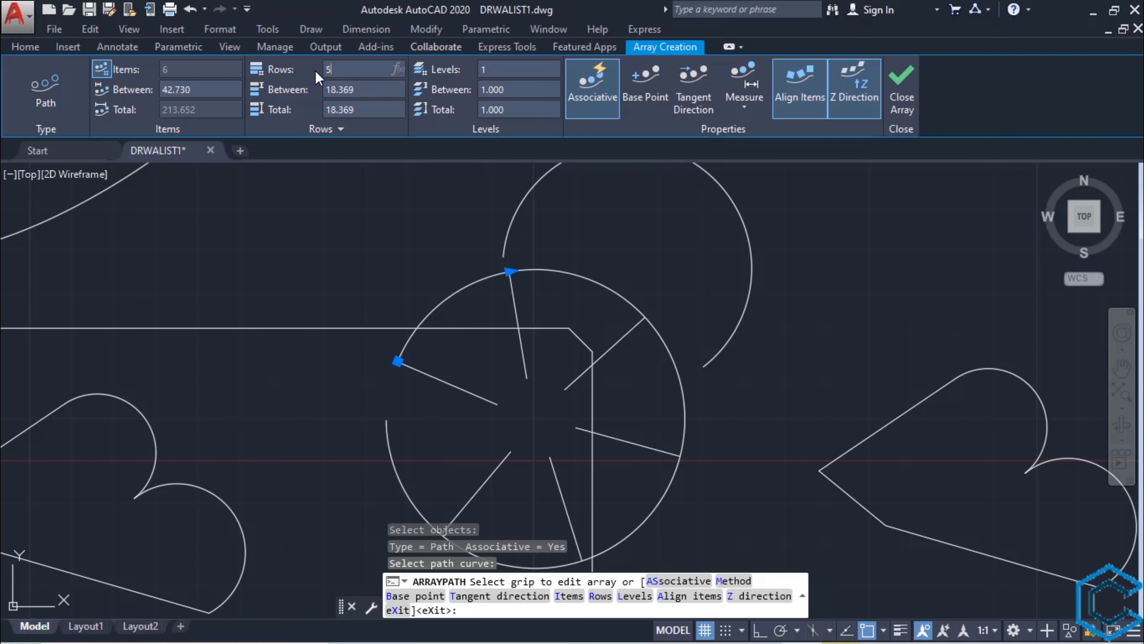
key(Return)
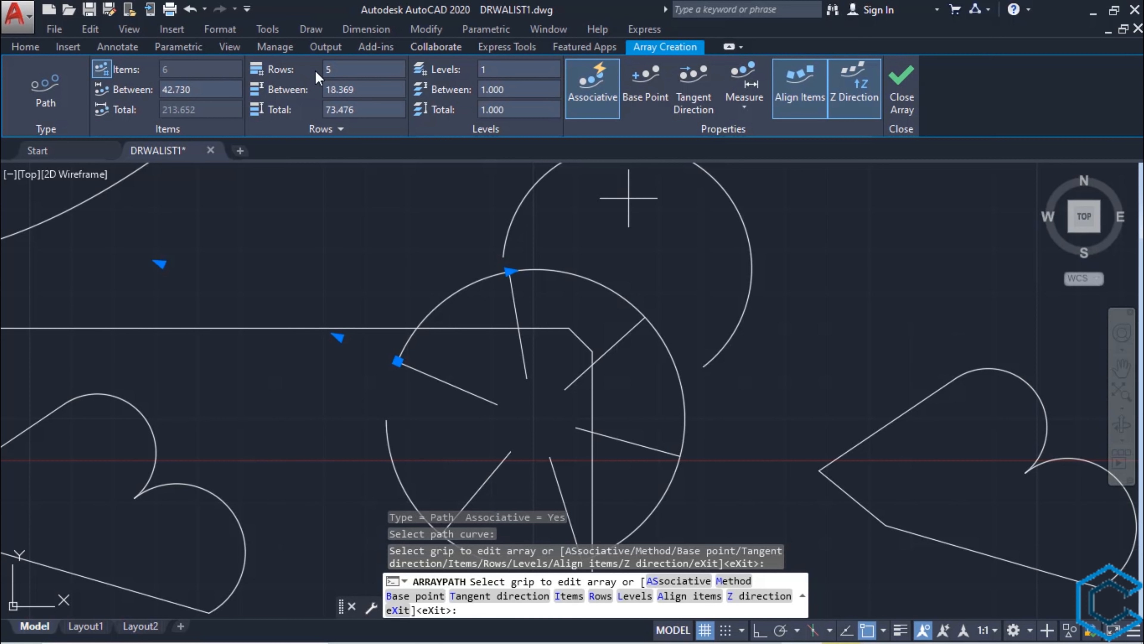
scroll(473, 356, down, 4)
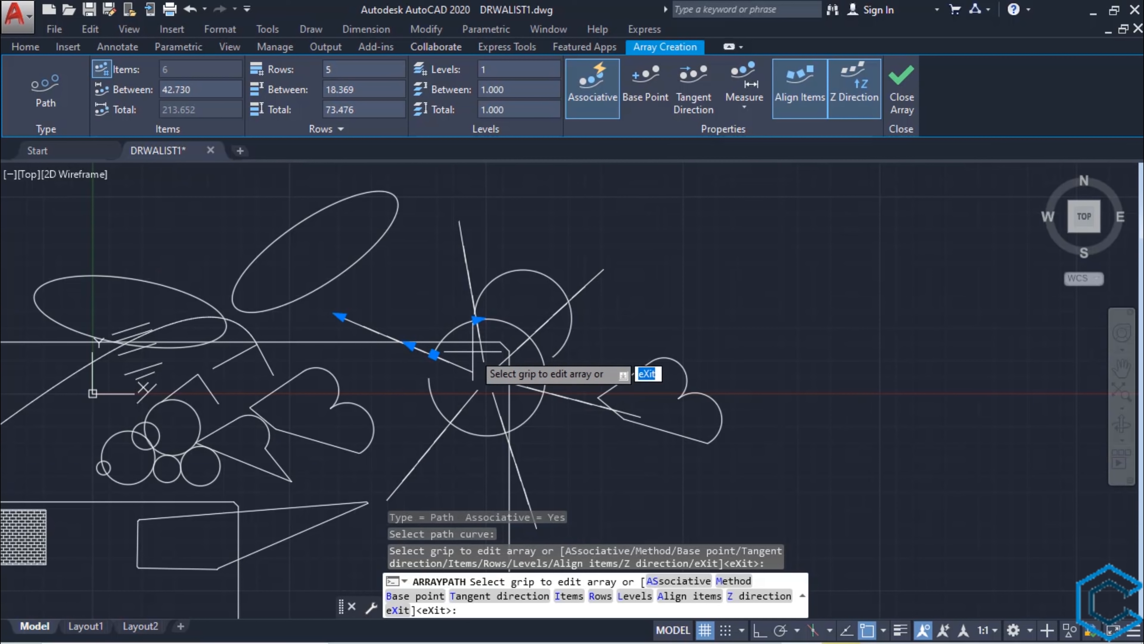
scroll(418, 355, up, 2)
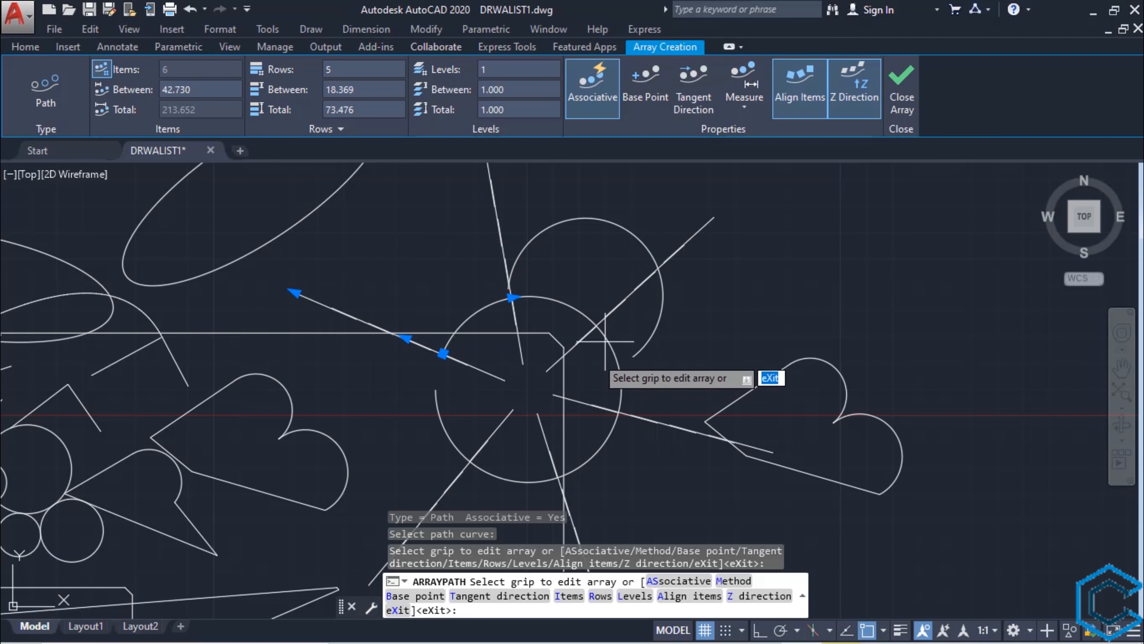
Step: Set the spacing between the path array's rows to 30 and close the array
click(377, 91)
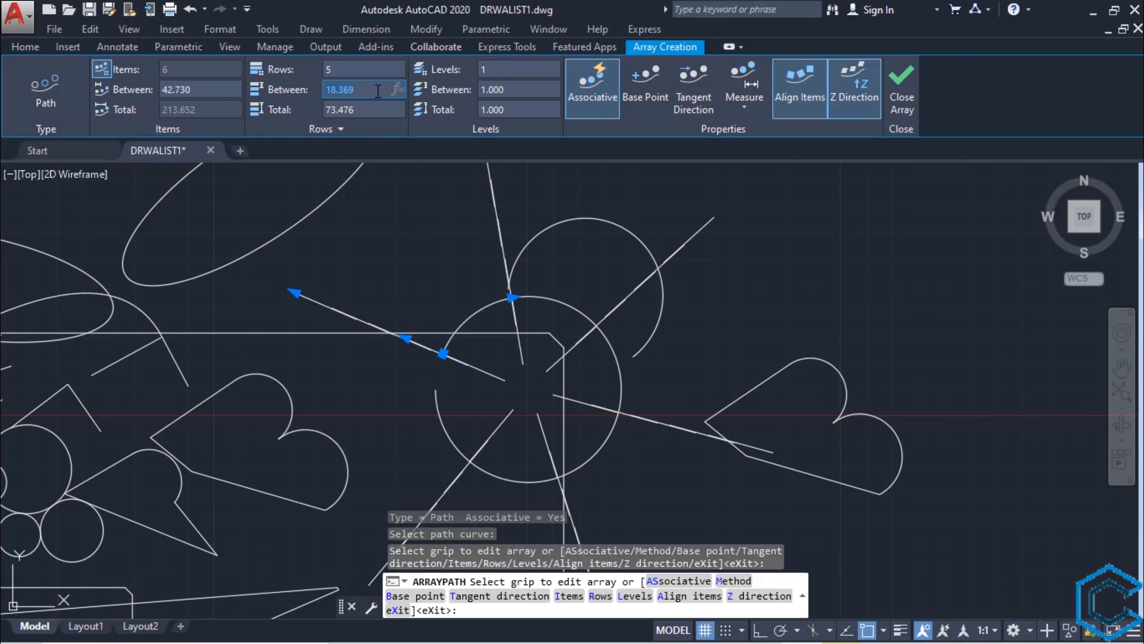
text(30)
key(Return)
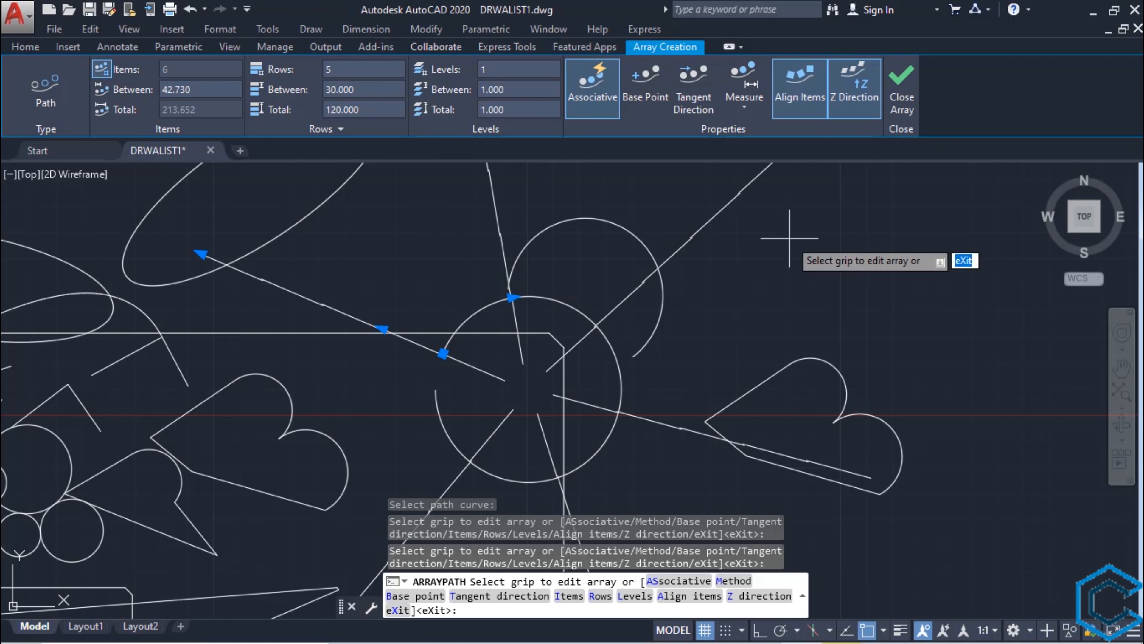
click(902, 83)
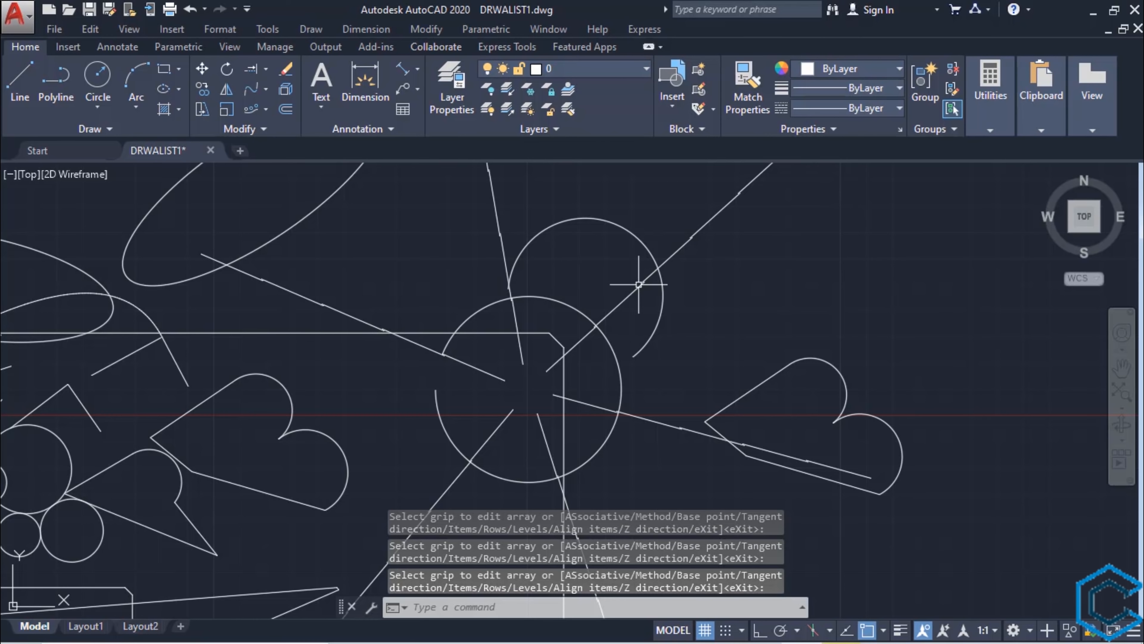
scroll(523, 323, down, 6)
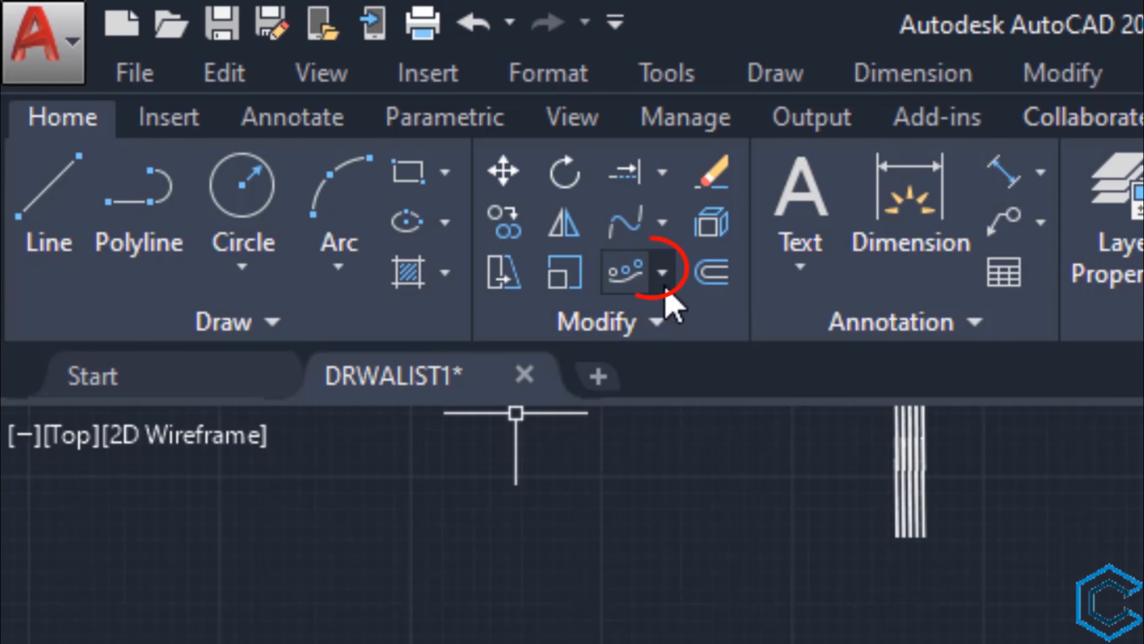
click(656, 282)
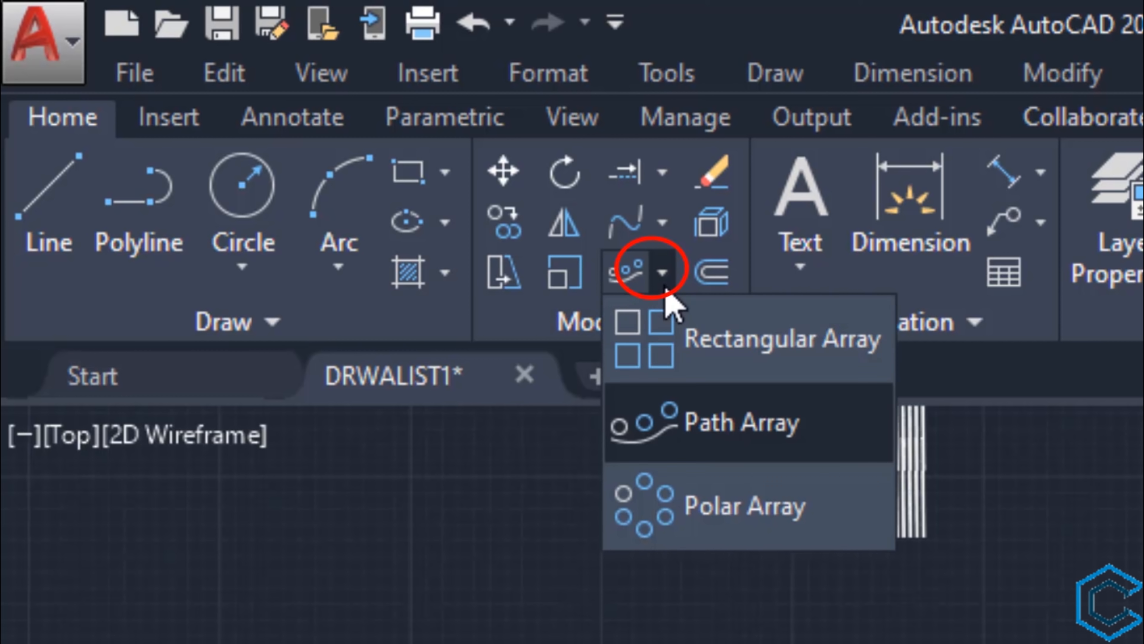
click(780, 514)
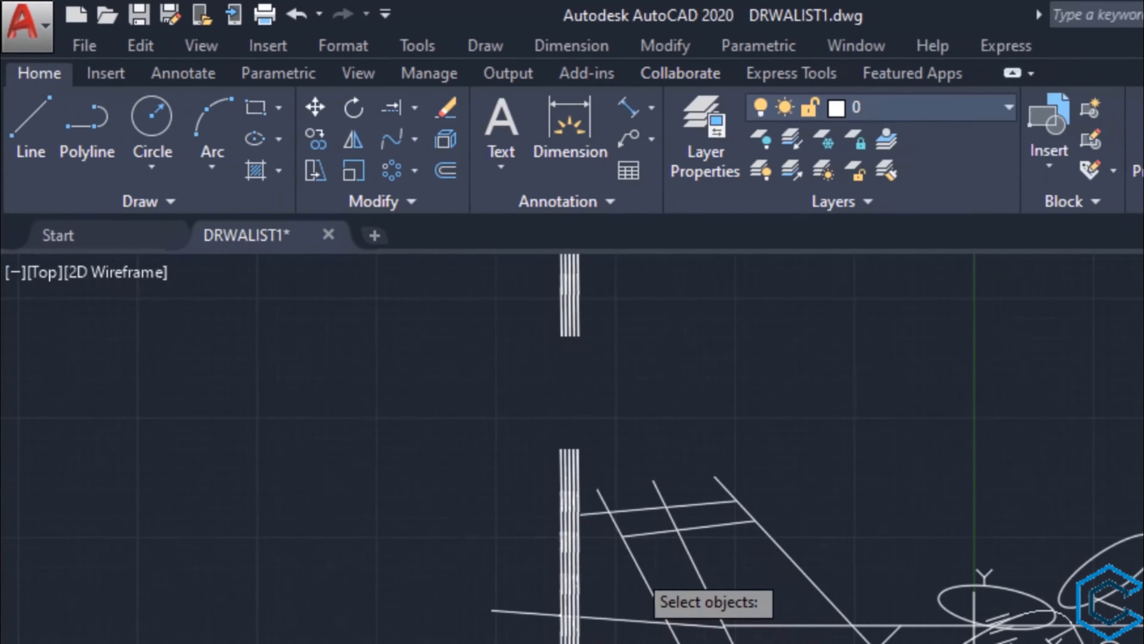
scroll(417, 388, up, 5)
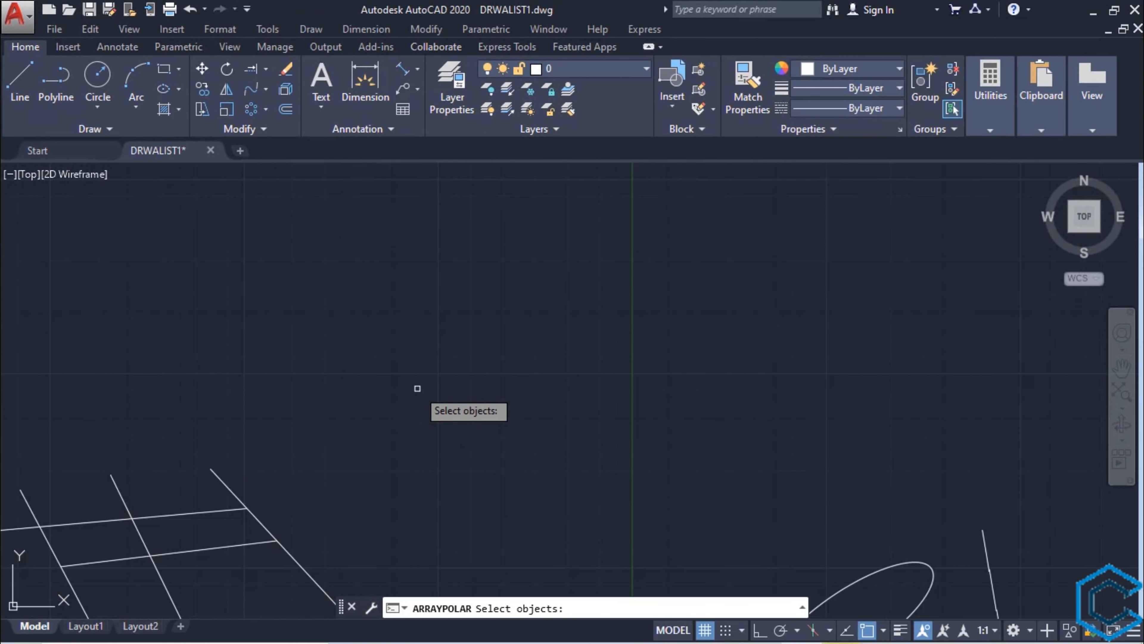
key(Escape)
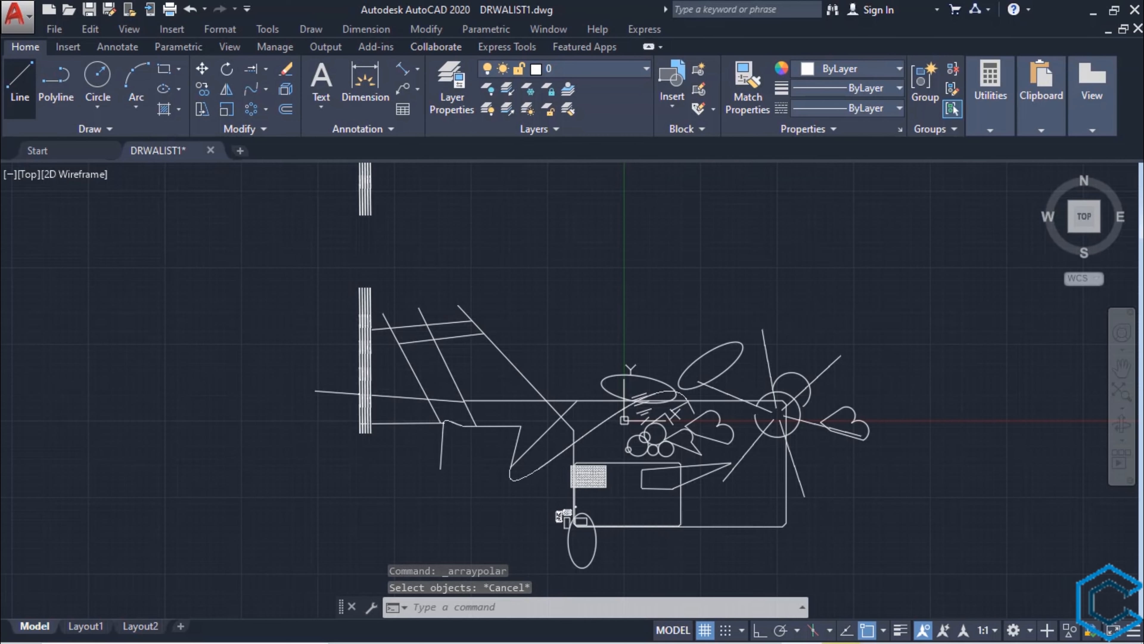
Step: Draw a single line sloping up to the right in the empty area above the existing shapes, and end the command
click(22, 82)
middle_drag(567, 312, 456, 427)
scroll(450, 415, up, 4)
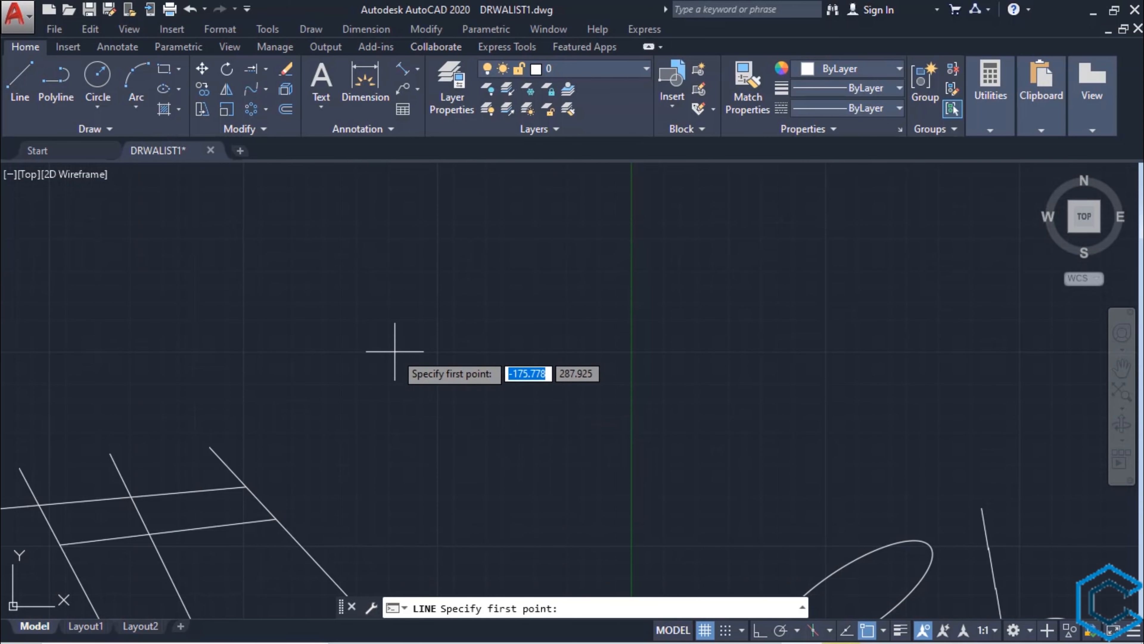
click(369, 348)
click(589, 228)
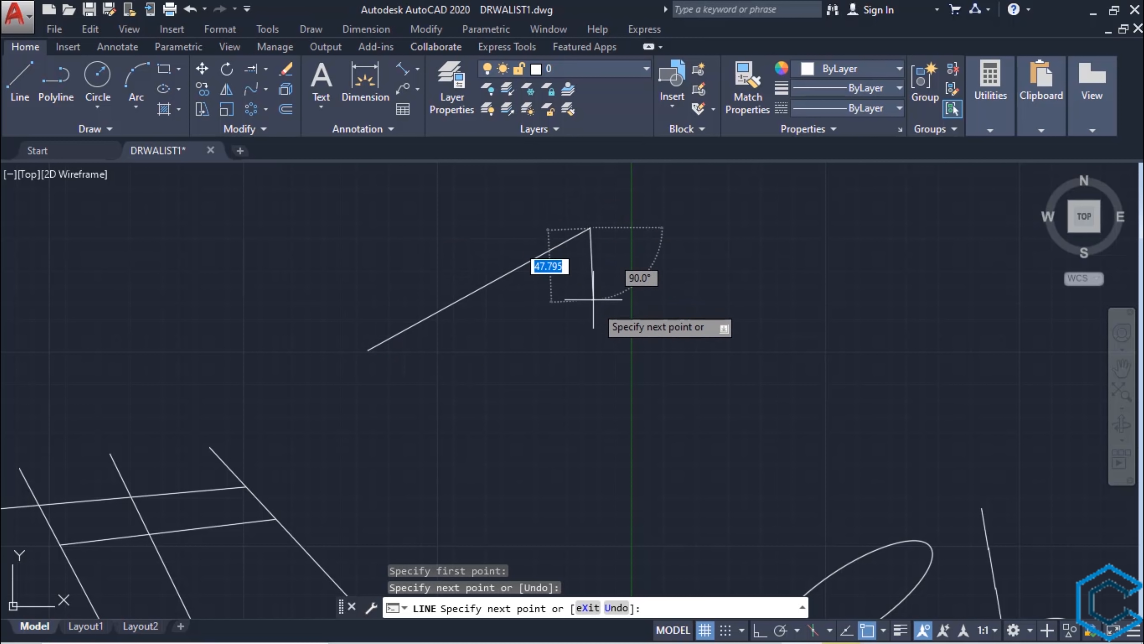
key(Escape)
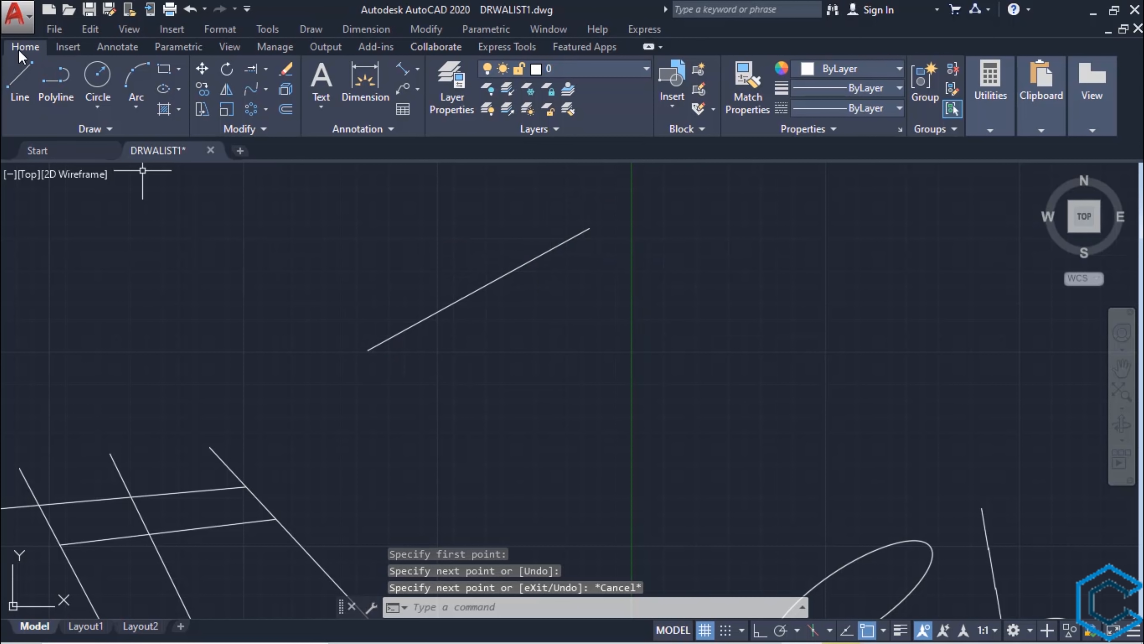
Step: Create a polar array of the new sloping line around a centre point just above its upper end
click(266, 109)
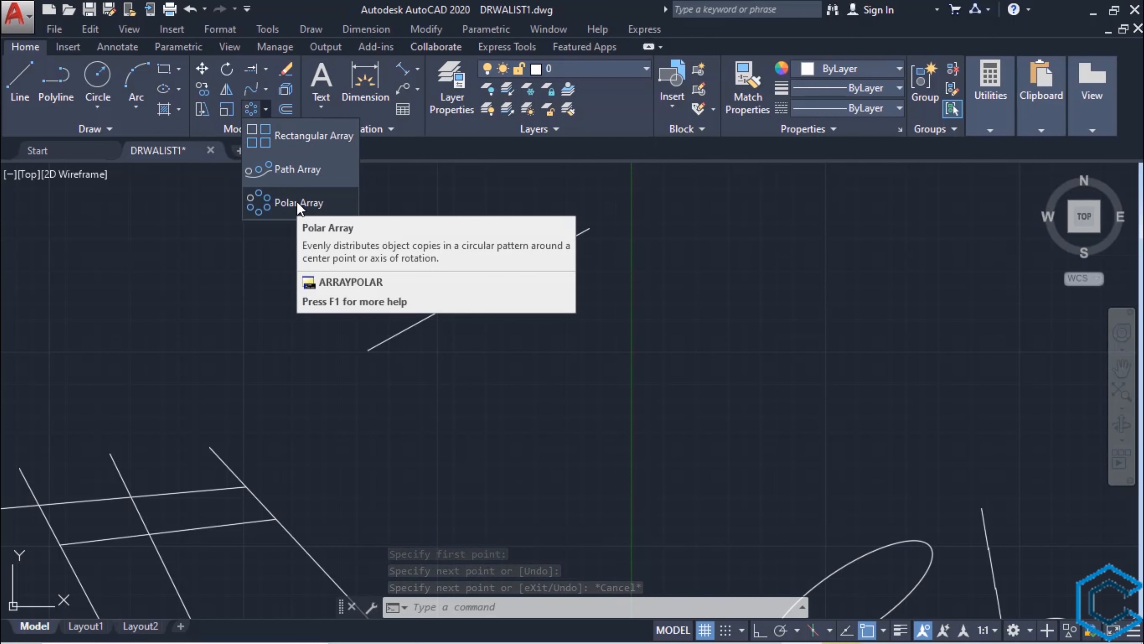
click(298, 204)
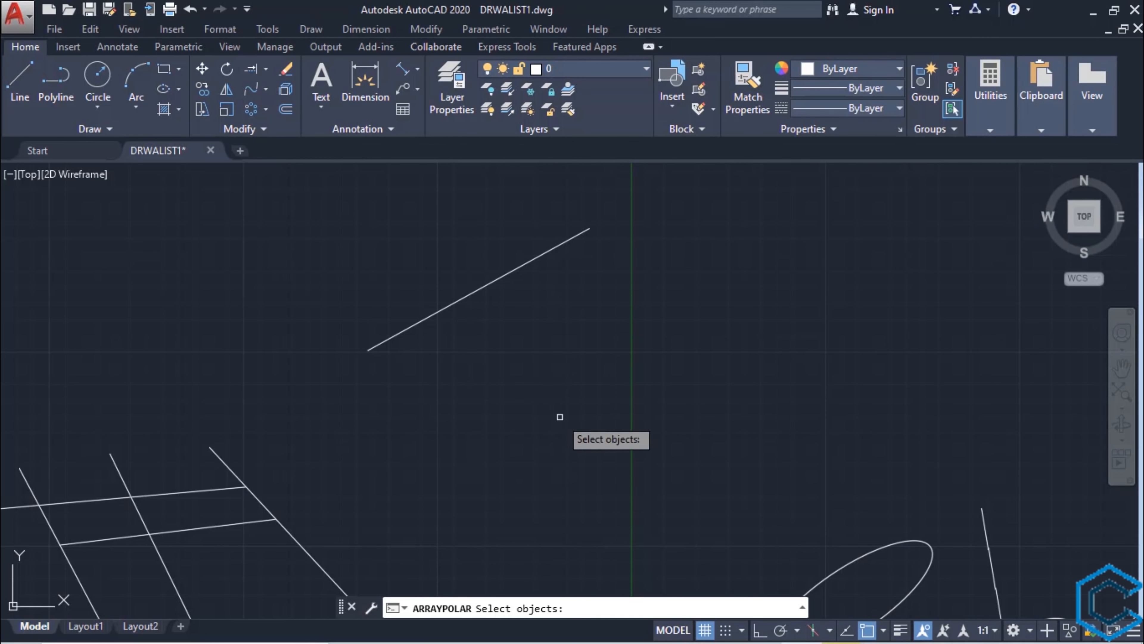
click(484, 288)
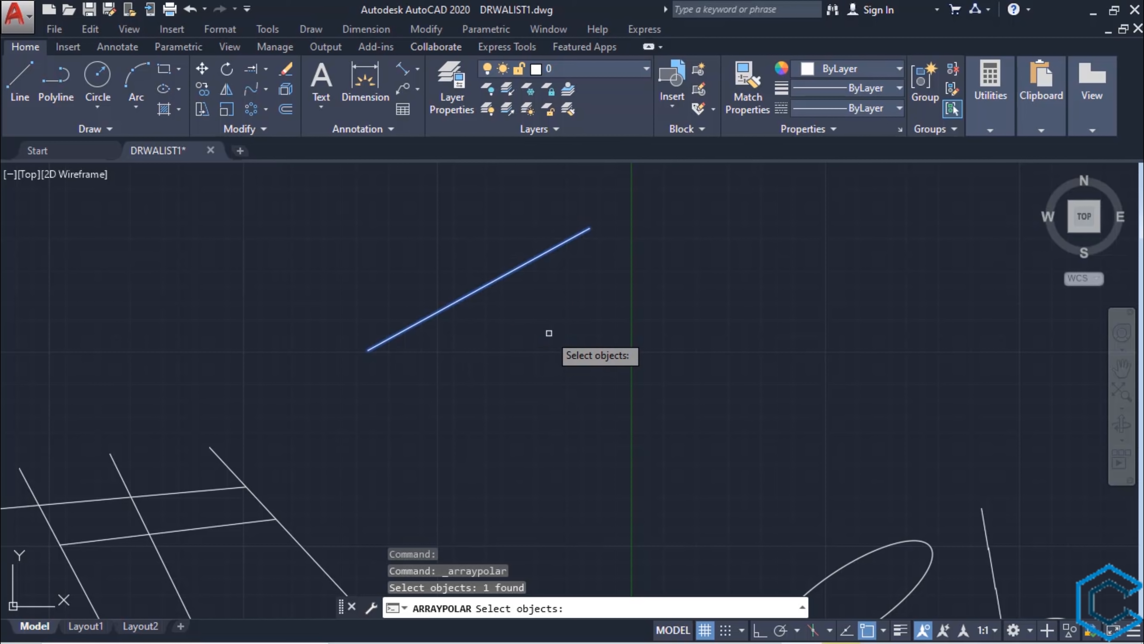
key(Return)
mouse_move(546, 334)
middle_down()
mouse_move(542, 404)
mouse_move(506, 514)
middle_up()
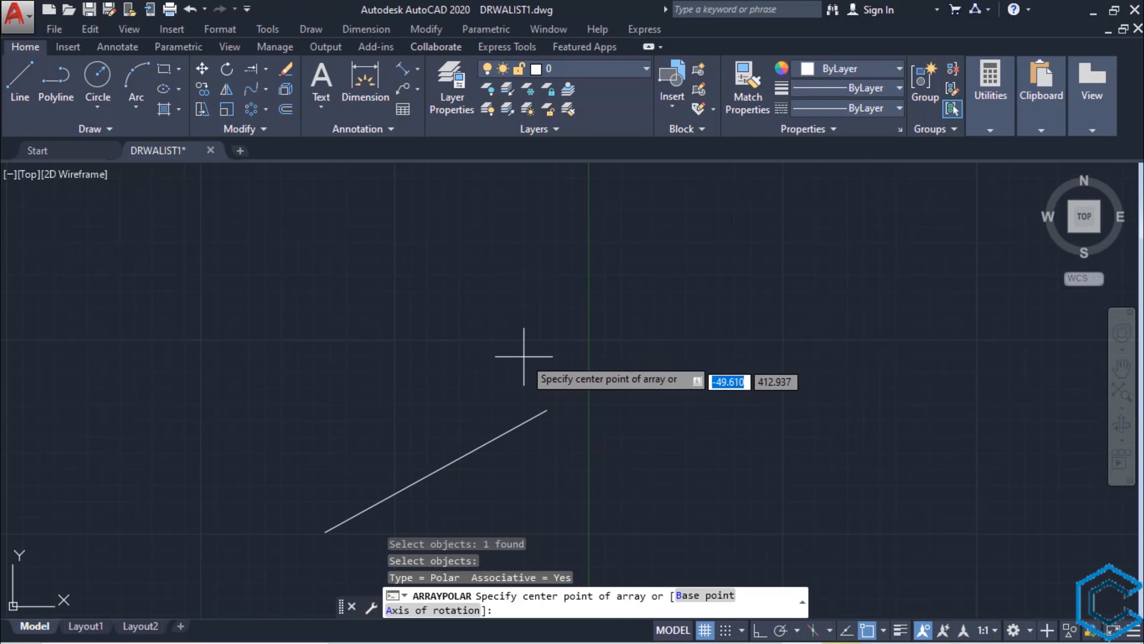
click(545, 299)
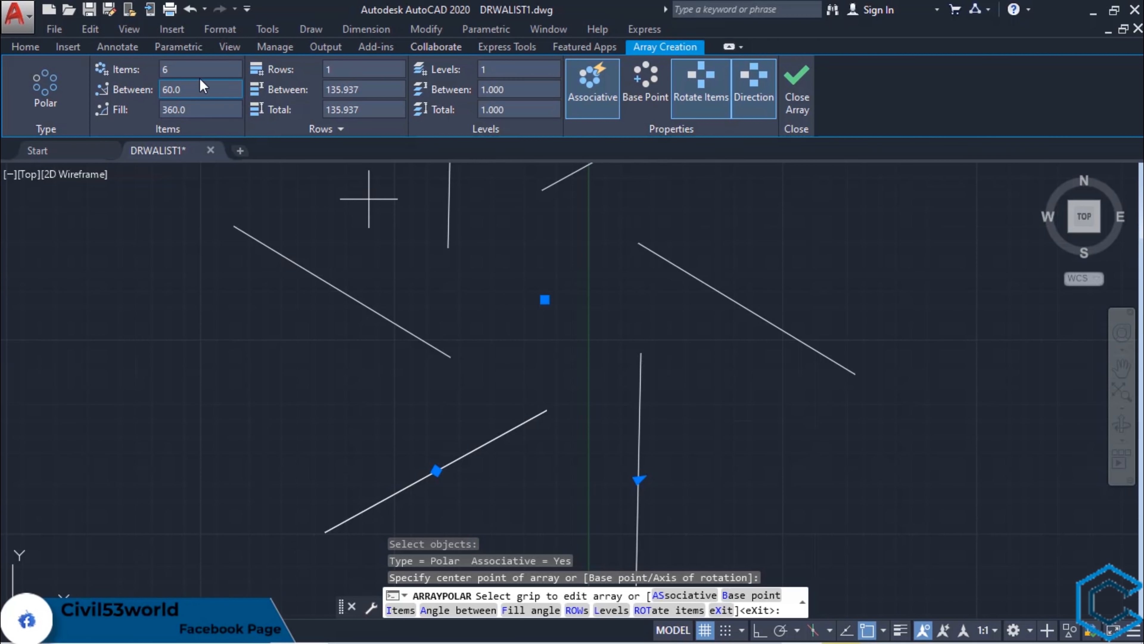
Step: Set the polar array's item count to 10
click(176, 71)
key(BackSpace)
text(1)
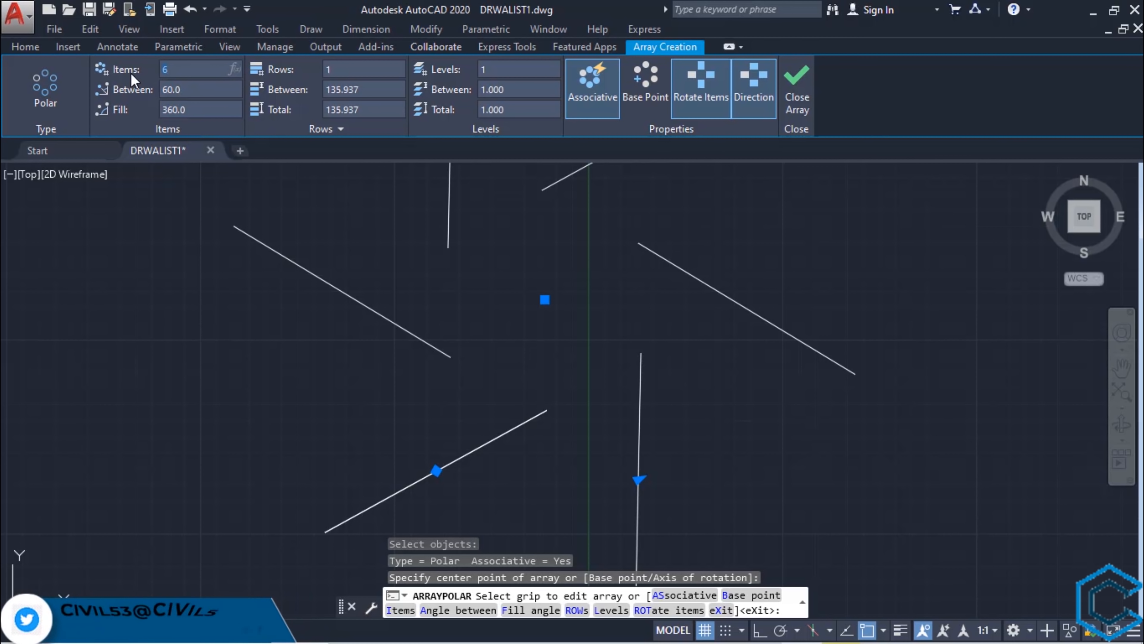
text(0)
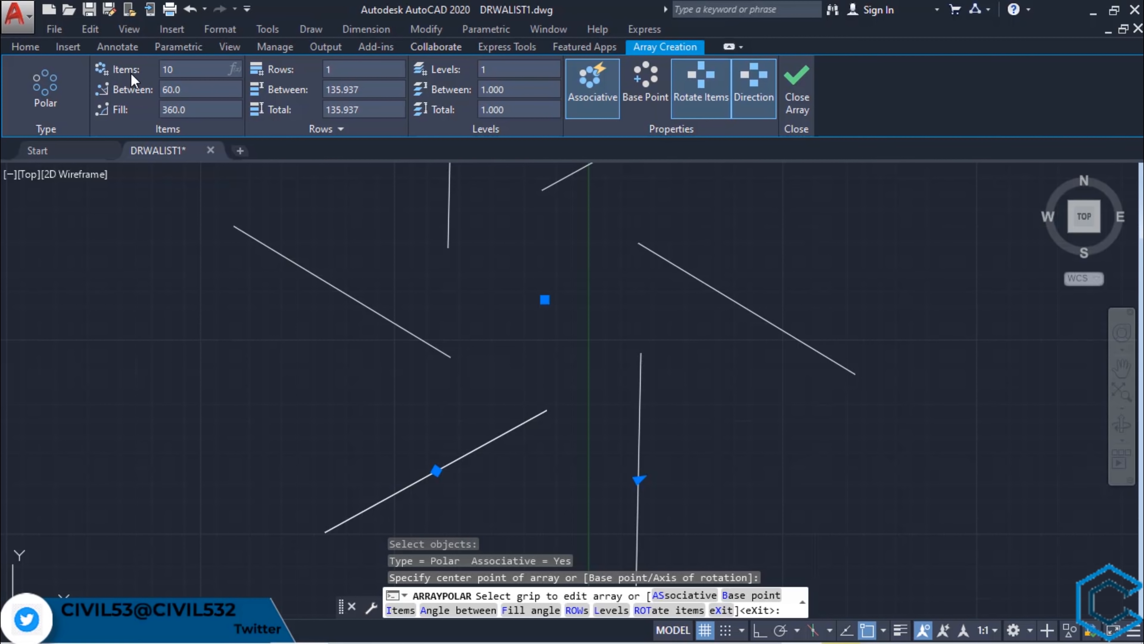
key(Return)
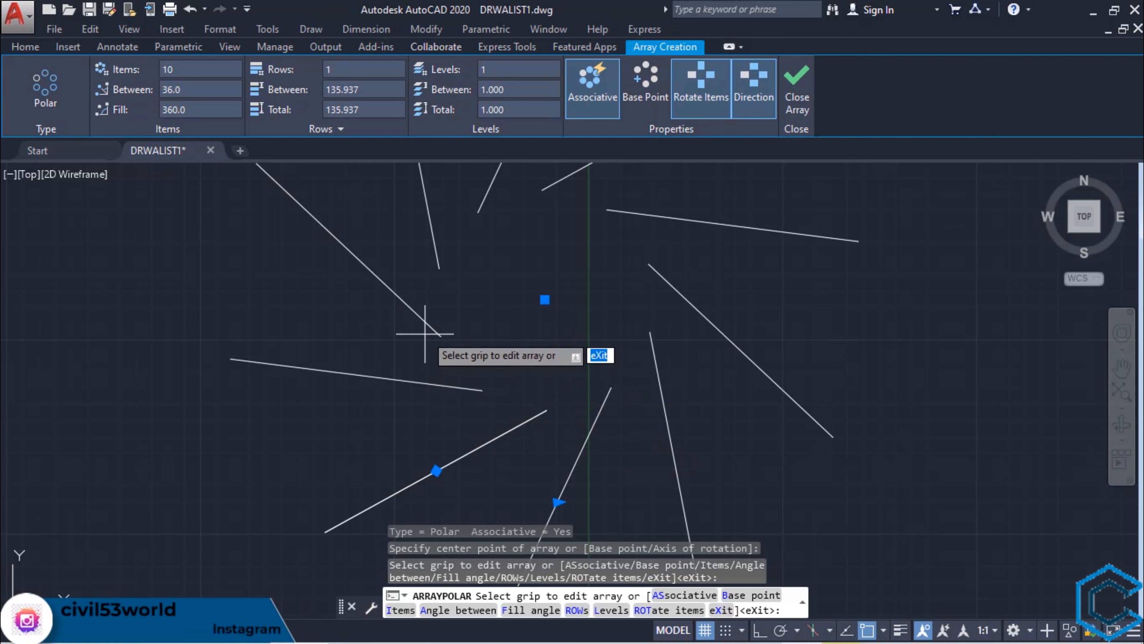
click(420, 314)
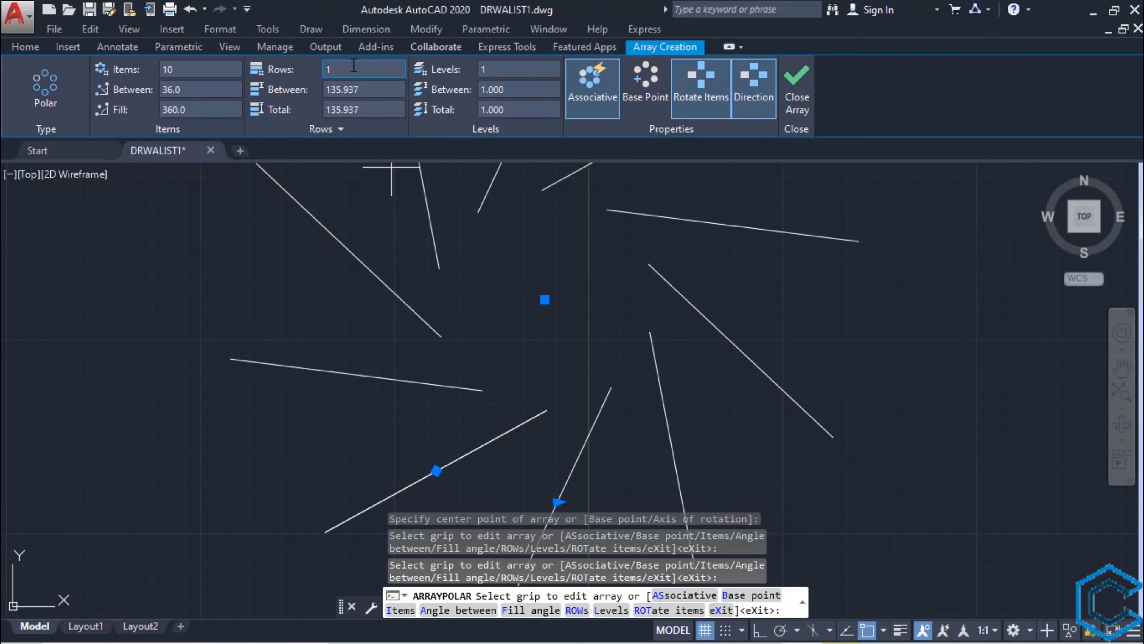
Step: Set the polar array's row count to 4 and close the array
click(326, 71)
text(4)
key(Return)
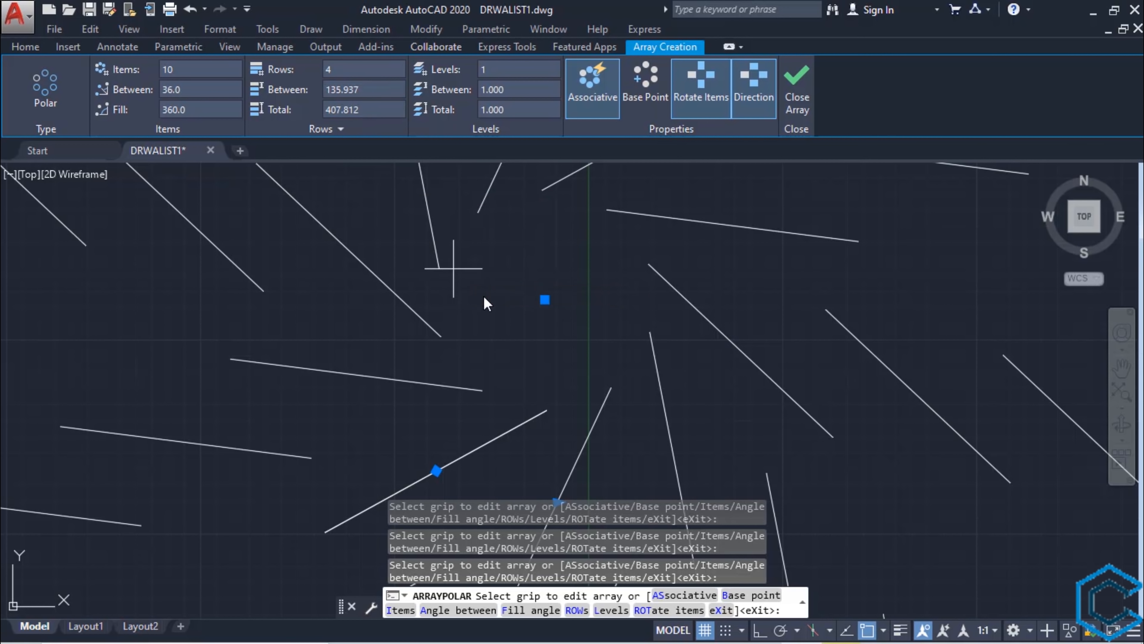
scroll(486, 311, down, 4)
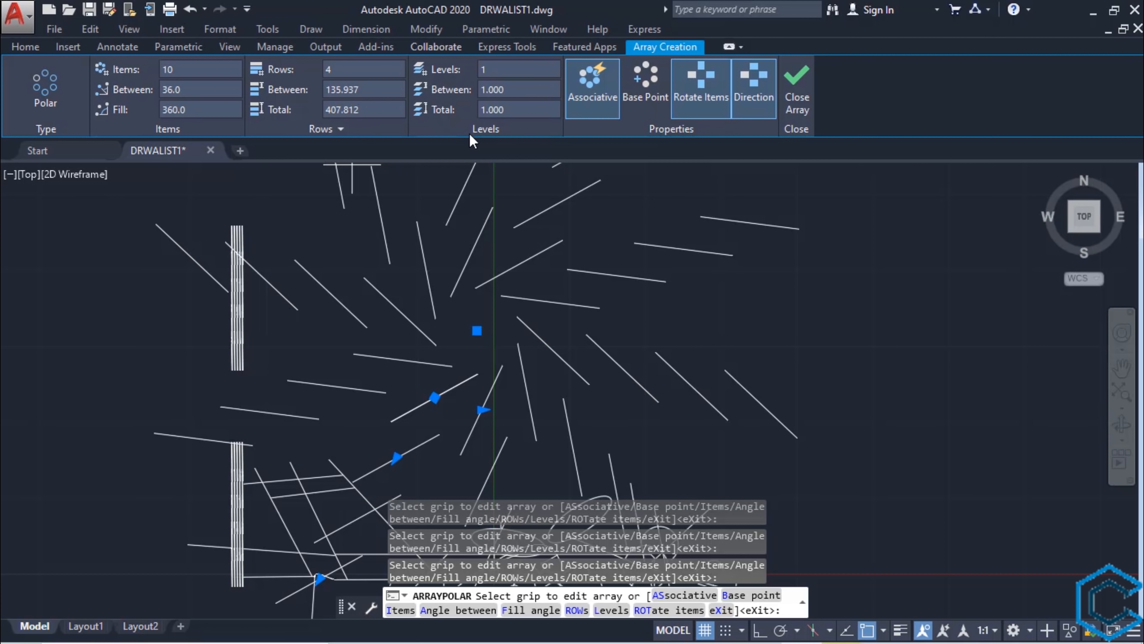
click(801, 81)
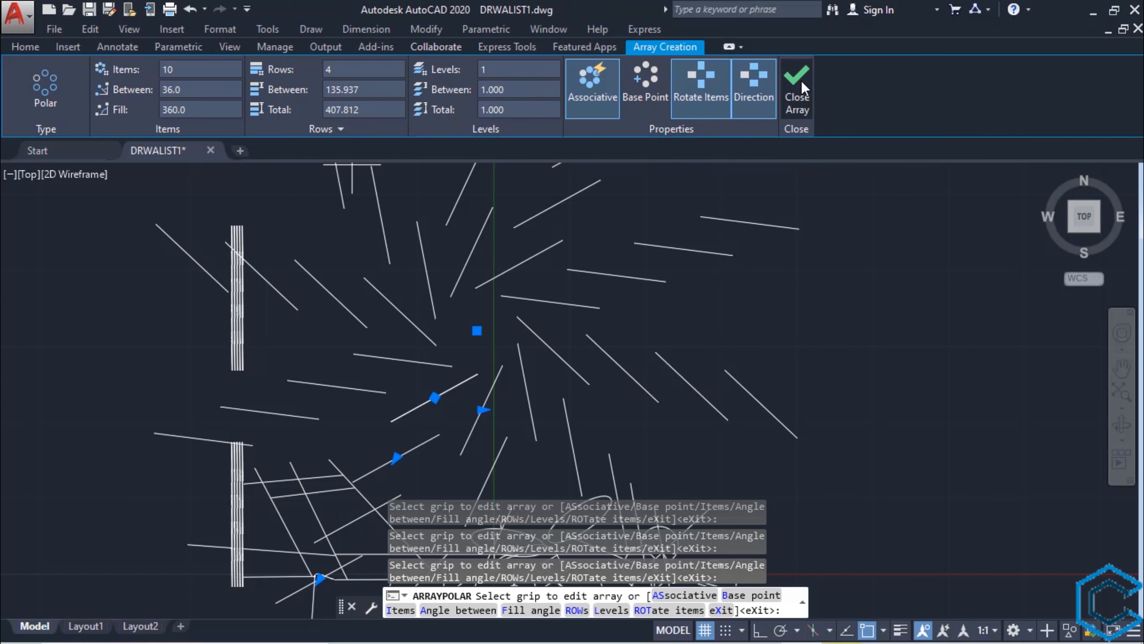